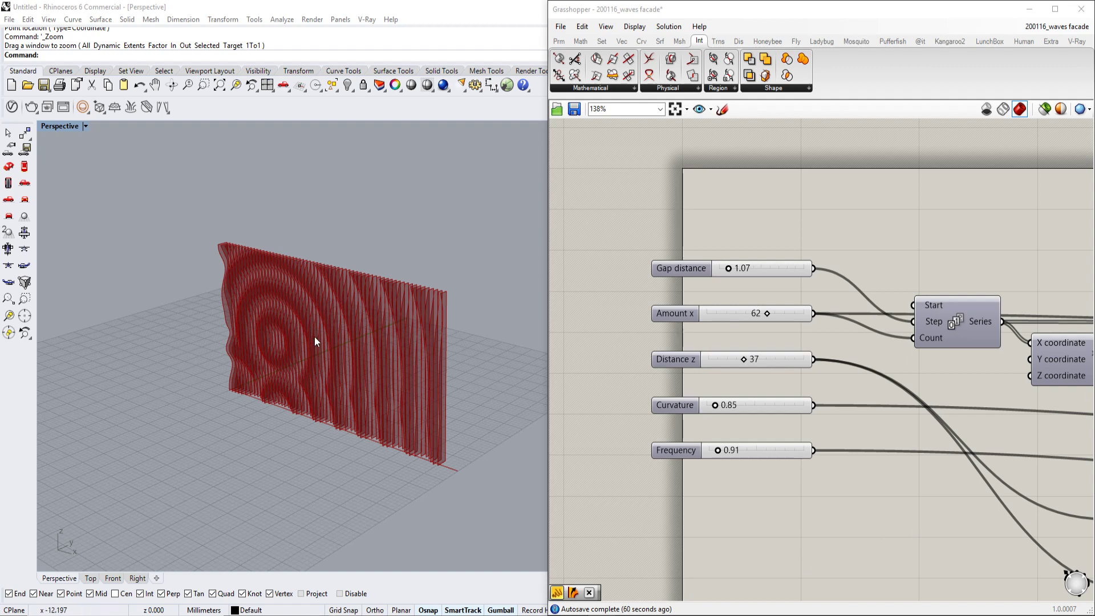
Step: Set the Frequency of the wave facade to 1.17
{"action": "scroll", "coordinate": [316, 337], "scroll_direction": "up", "scroll_amount": 3}
{"action": "scroll", "coordinate": [319, 339], "scroll_direction": "down", "scroll_amount": 5}
{"action": "scroll", "coordinate": [325, 313], "scroll_direction": "up", "scroll_amount": 6}
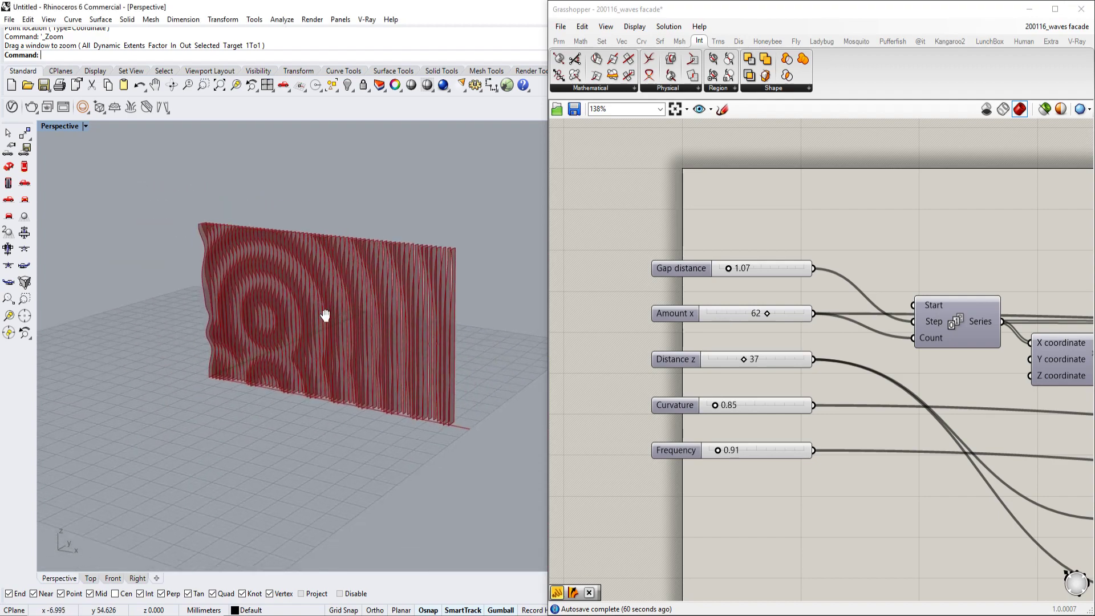
{"action": "right_click_drag", "start_coordinate": [356, 316], "coordinate": [393, 337]}
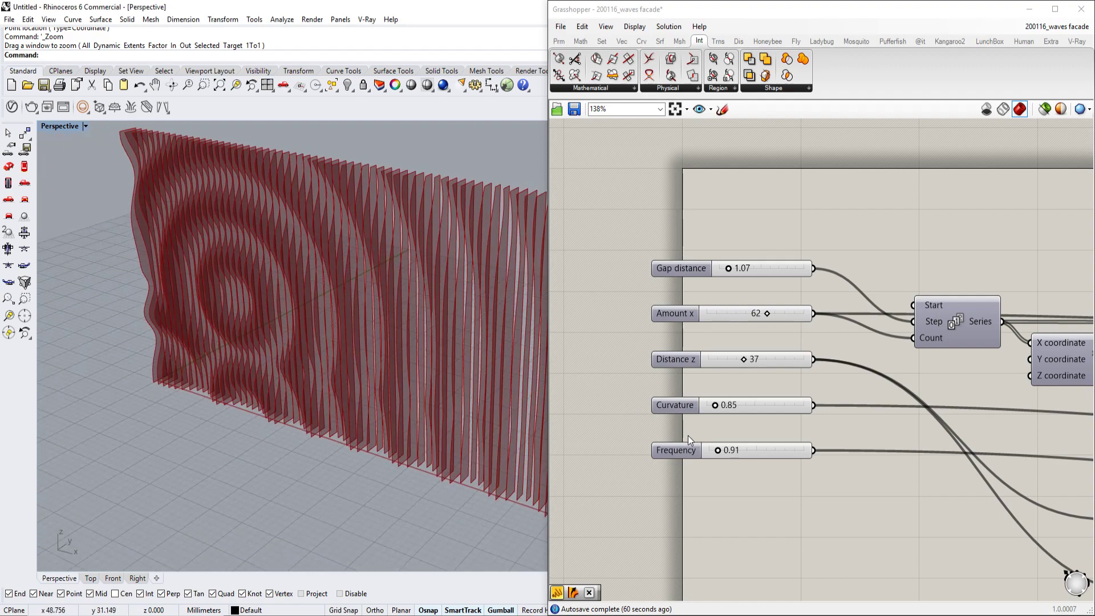
{"action": "right_click_drag", "start_coordinate": [525, 363], "coordinate": [403, 364]}
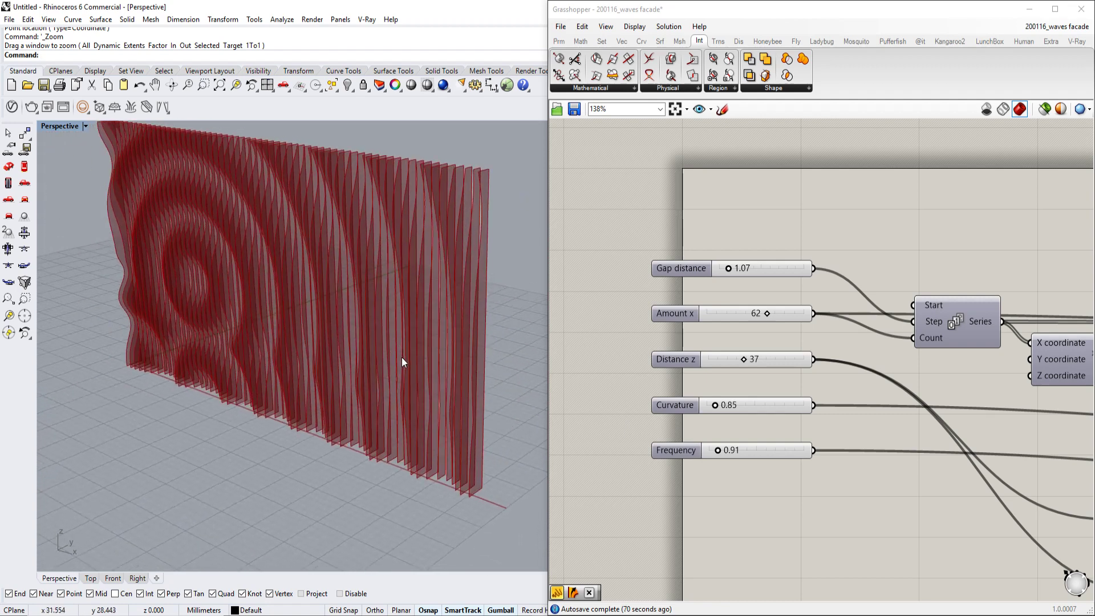
{"action": "scroll", "coordinate": [719, 450], "scroll_direction": "up", "scroll_amount": 2}
{"action": "left_click_drag", "start_coordinate": [720, 450], "coordinate": [721, 450]}
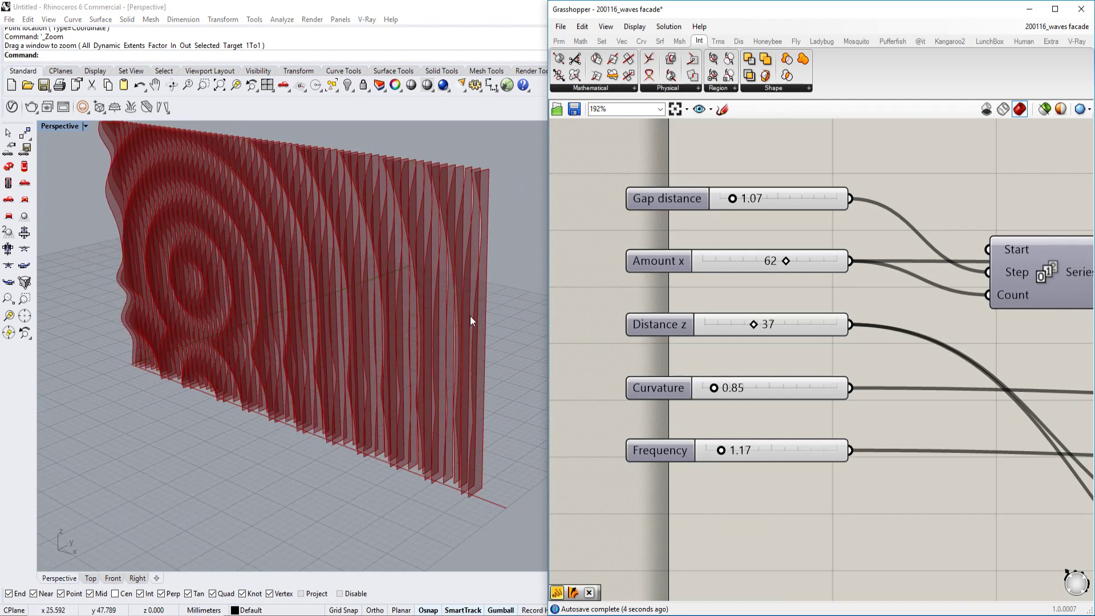
Step: Set the facade's Curvature to 1.02, Distance z to 33, Amount x to 49 and Gap distance to 1.36
{"action": "mouse_move", "coordinate": [715, 388]}
{"action": "left_mouse_down"}
{"action": "mouse_move", "coordinate": [785, 390]}
{"action": "mouse_move", "coordinate": [713, 391]}
{"action": "left_mouse_up"}
{"action": "mouse_move", "coordinate": [751, 323]}
{"action": "left_mouse_down"}
{"action": "mouse_move", "coordinate": [784, 327]}
{"action": "mouse_move", "coordinate": [731, 323]}
{"action": "mouse_move", "coordinate": [753, 322]}
{"action": "left_mouse_up"}
{"action": "mouse_move", "coordinate": [786, 263]}
{"action": "left_mouse_down"}
{"action": "mouse_move", "coordinate": [756, 264]}
{"action": "mouse_move", "coordinate": [775, 267]}
{"action": "left_mouse_up"}
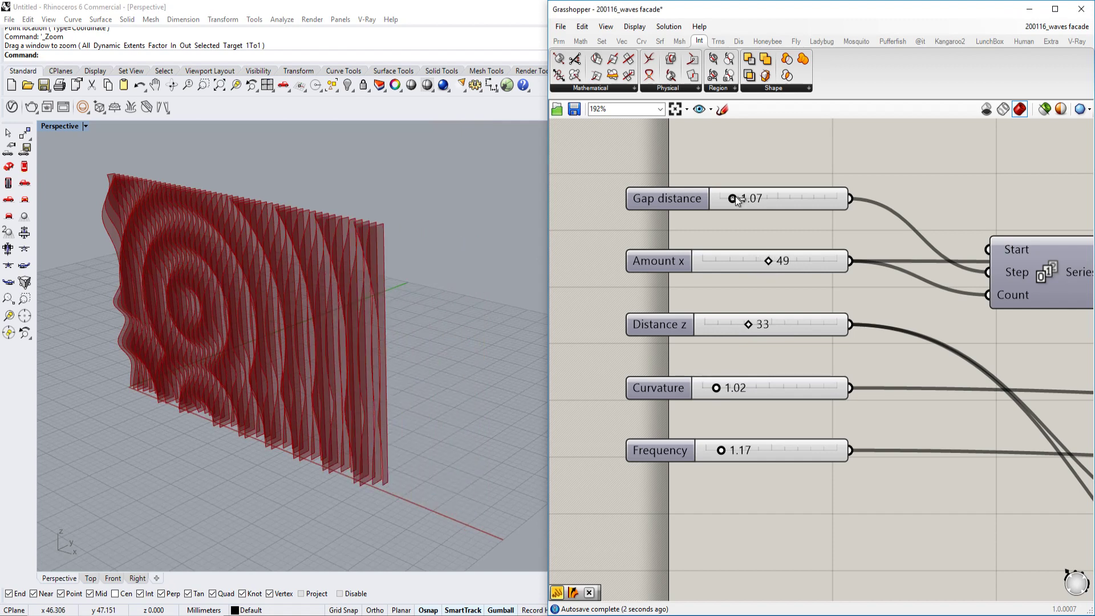
{"action": "mouse_move", "coordinate": [735, 197]}
{"action": "left_mouse_down"}
{"action": "mouse_move", "coordinate": [758, 199]}
{"action": "mouse_move", "coordinate": [736, 201]}
{"action": "left_mouse_up"}
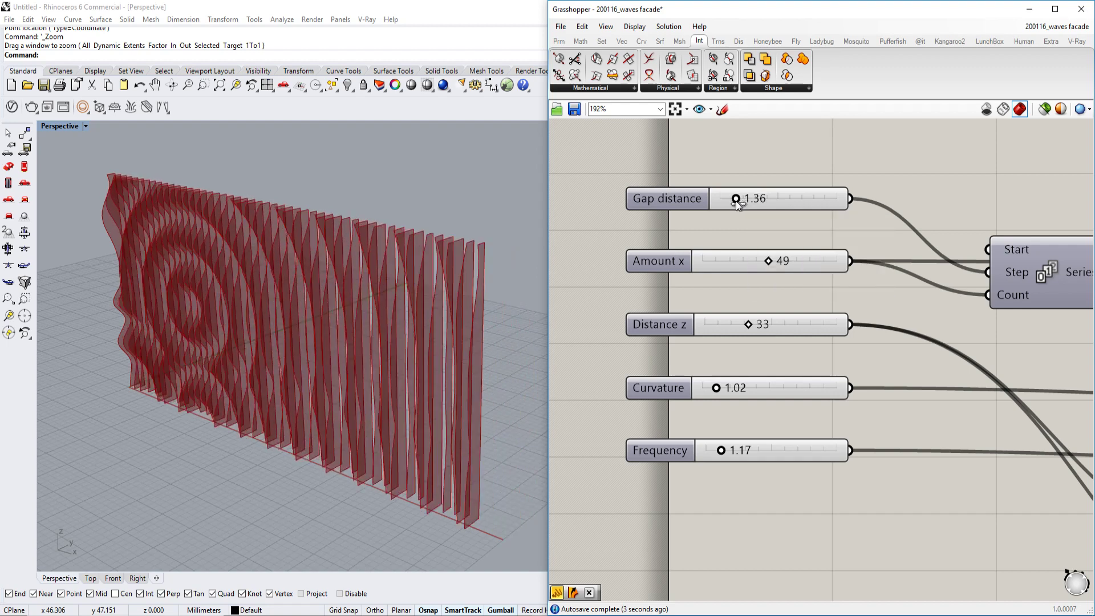
{"action": "right_click_drag", "start_coordinate": [329, 420], "coordinate": [276, 403]}
Step: Enable the preview of the final Move component that feeds the curve intersection component
{"action": "scroll", "coordinate": [824, 333], "scroll_direction": "down", "scroll_amount": 2}
{"action": "scroll", "coordinate": [823, 333], "scroll_direction": "down", "scroll_amount": 9}
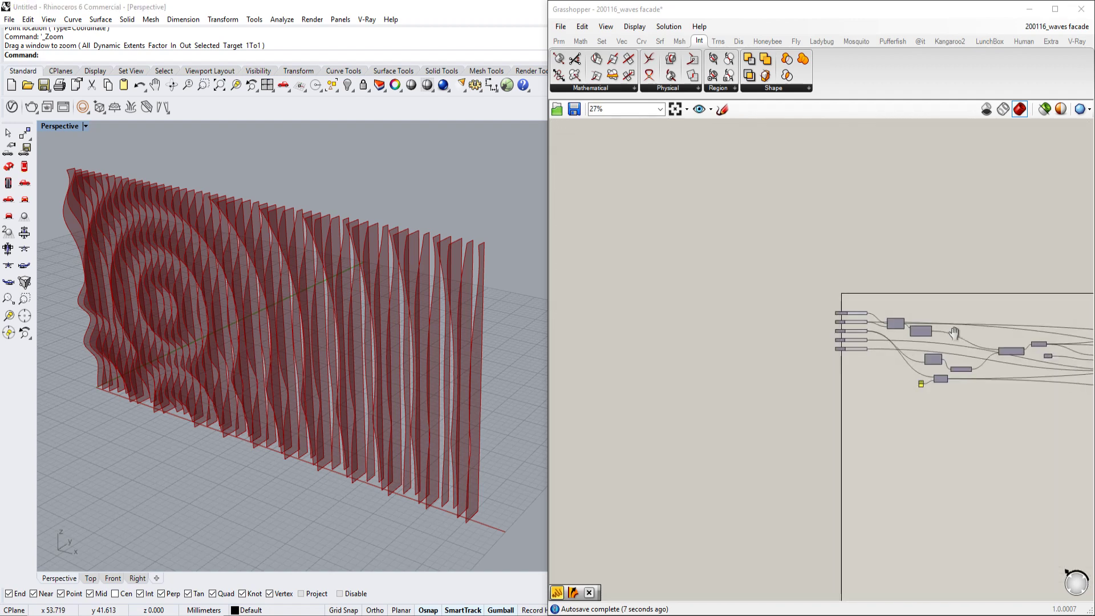
{"action": "right_click_drag", "start_coordinate": [953, 333], "coordinate": [668, 311]}
{"action": "right_click_drag", "start_coordinate": [1049, 359], "coordinate": [849, 357]}
{"action": "scroll", "coordinate": [1008, 359], "scroll_direction": "up", "scroll_amount": 8}
{"action": "scroll", "coordinate": [644, 356], "scroll_direction": "up", "scroll_amount": 1}
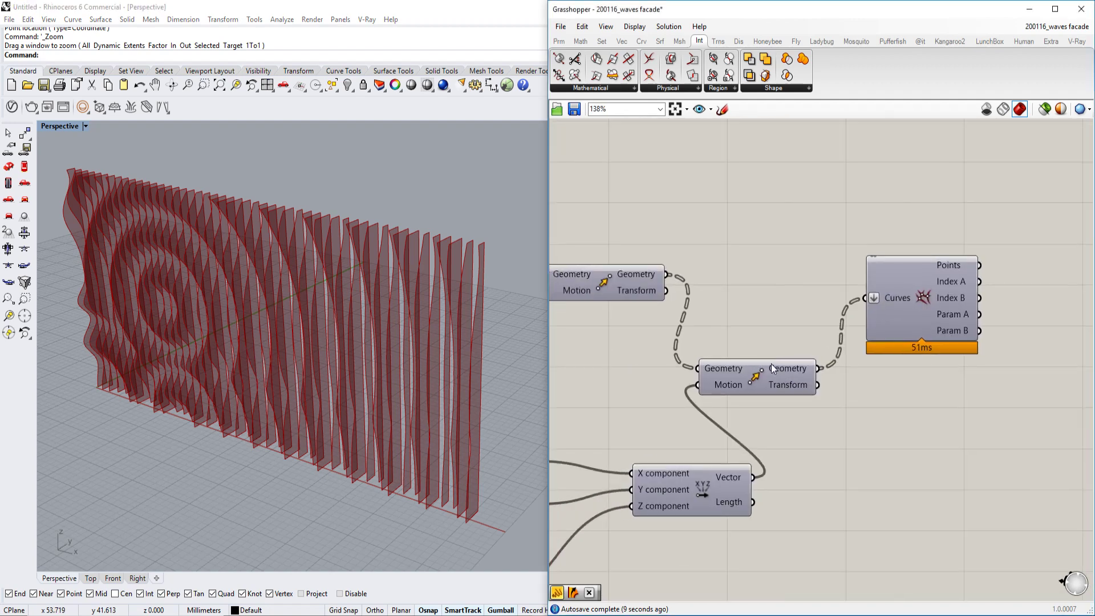
{"action": "middle_click", "coordinate": [757, 377]}
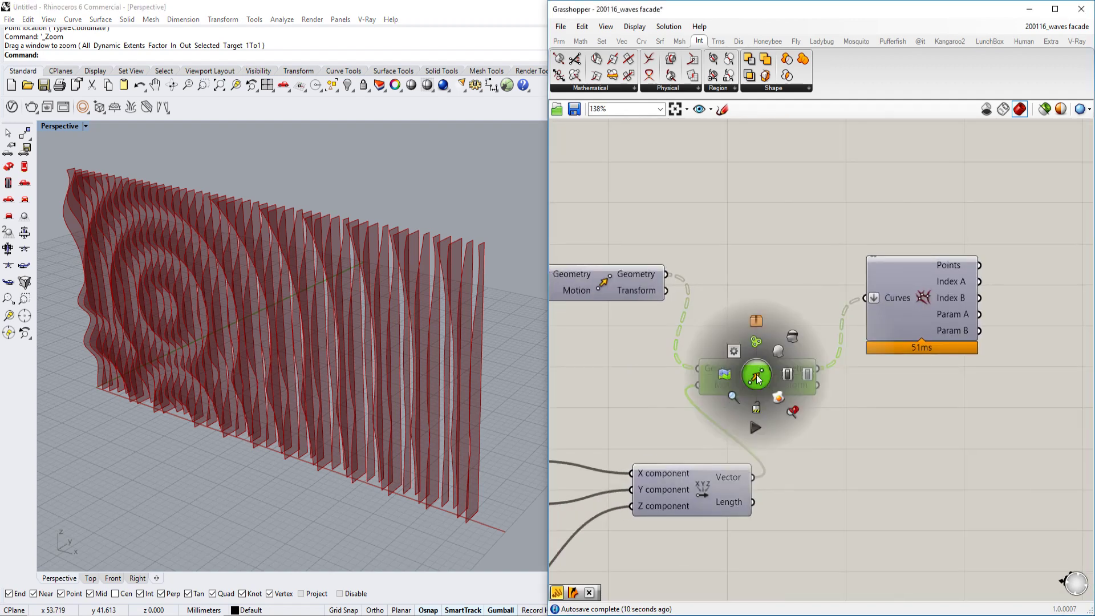
{"action": "left_click", "coordinate": [778, 352]}
Step: Disable the preview of the ruled surface component and examine the fin outlines laid flat on the ground plane
{"action": "scroll", "coordinate": [684, 317], "scroll_direction": "down", "scroll_amount": 5}
{"action": "right_click_drag", "start_coordinate": [654, 320], "coordinate": [1054, 346]}
{"action": "scroll", "coordinate": [836, 281], "scroll_direction": "up", "scroll_amount": 3}
{"action": "left_click", "coordinate": [835, 281]}
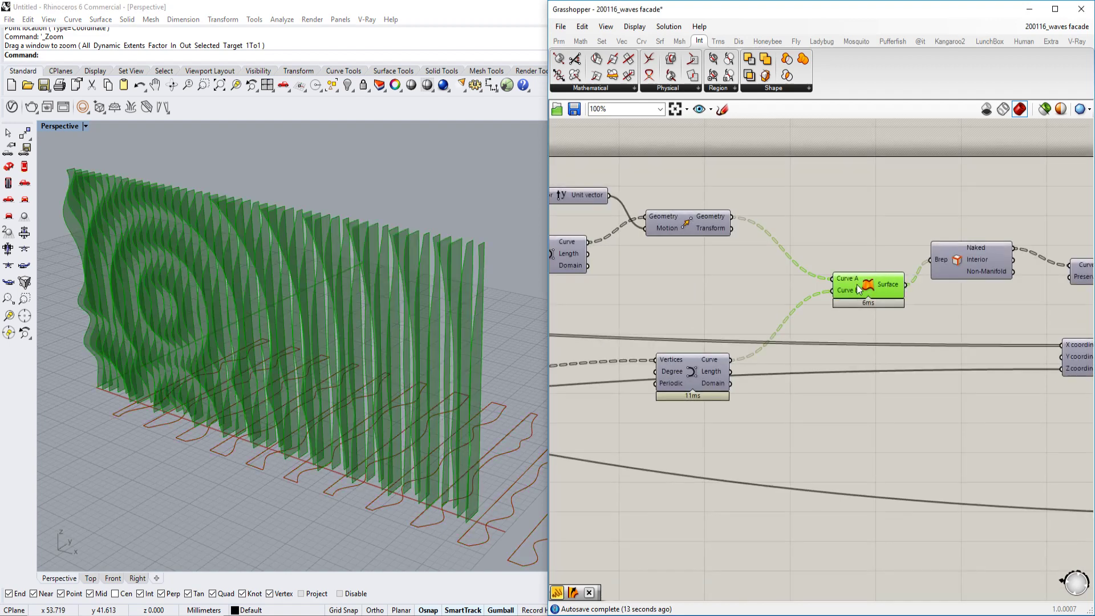
{"action": "middle_click", "coordinate": [850, 285]}
{"action": "left_click", "coordinate": [898, 247]}
{"action": "scroll", "coordinate": [349, 399], "scroll_direction": "up", "scroll_amount": 3}
{"action": "scroll", "coordinate": [349, 399], "scroll_direction": "down", "scroll_amount": 5}
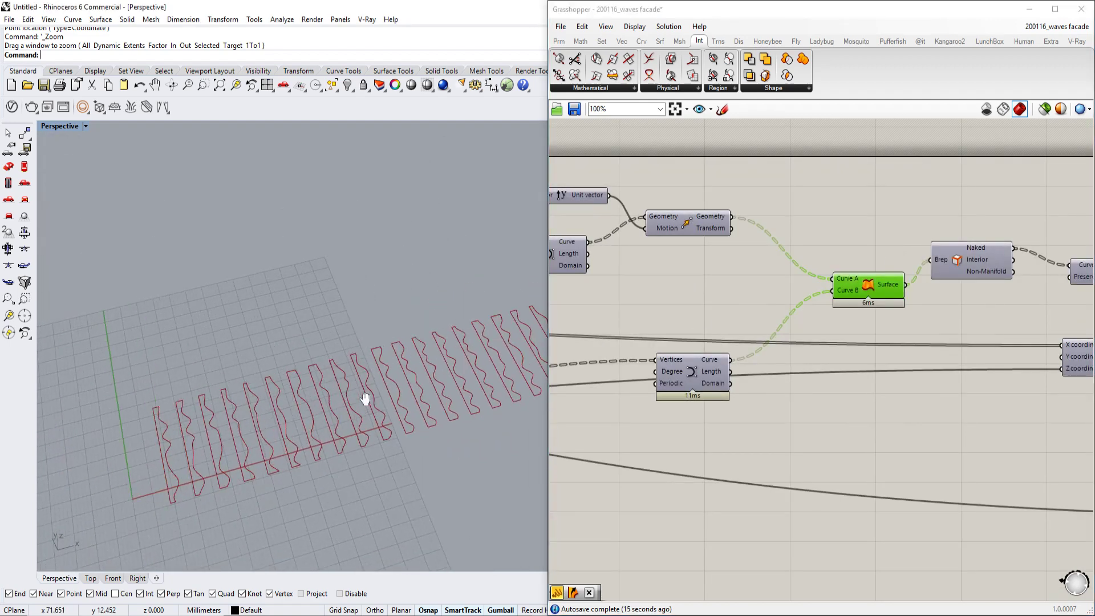
{"action": "right_click_drag", "start_coordinate": [471, 346], "coordinate": [243, 393], "text": "shift"}
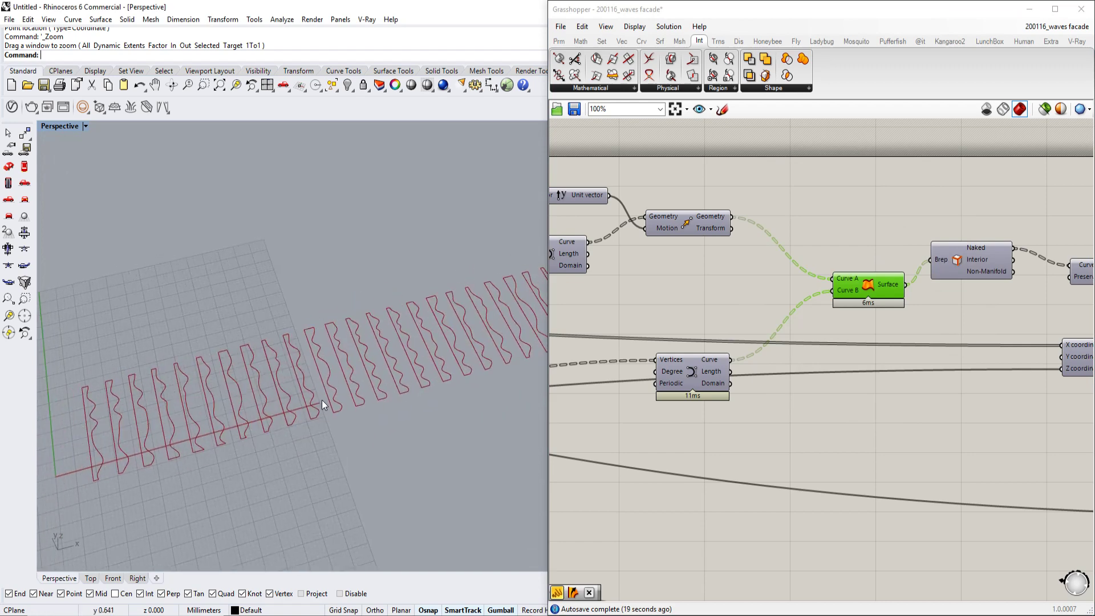
{"action": "scroll", "coordinate": [279, 382], "scroll_direction": "up", "scroll_amount": 5}
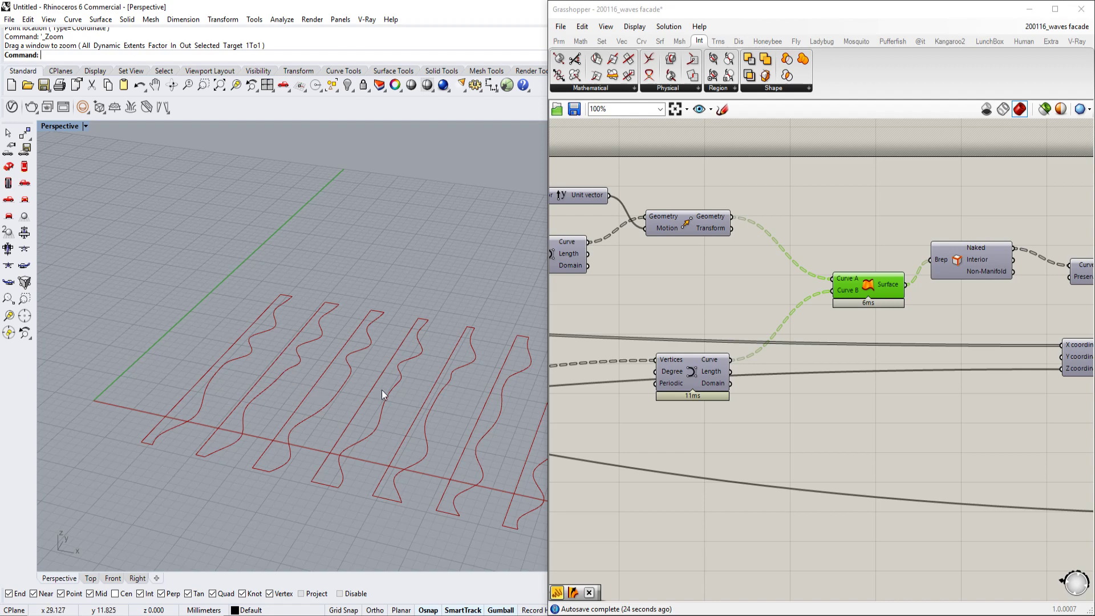
Step: Enable the ruled surface component's preview again
{"action": "scroll", "coordinate": [821, 346], "scroll_direction": "down", "scroll_amount": 3}
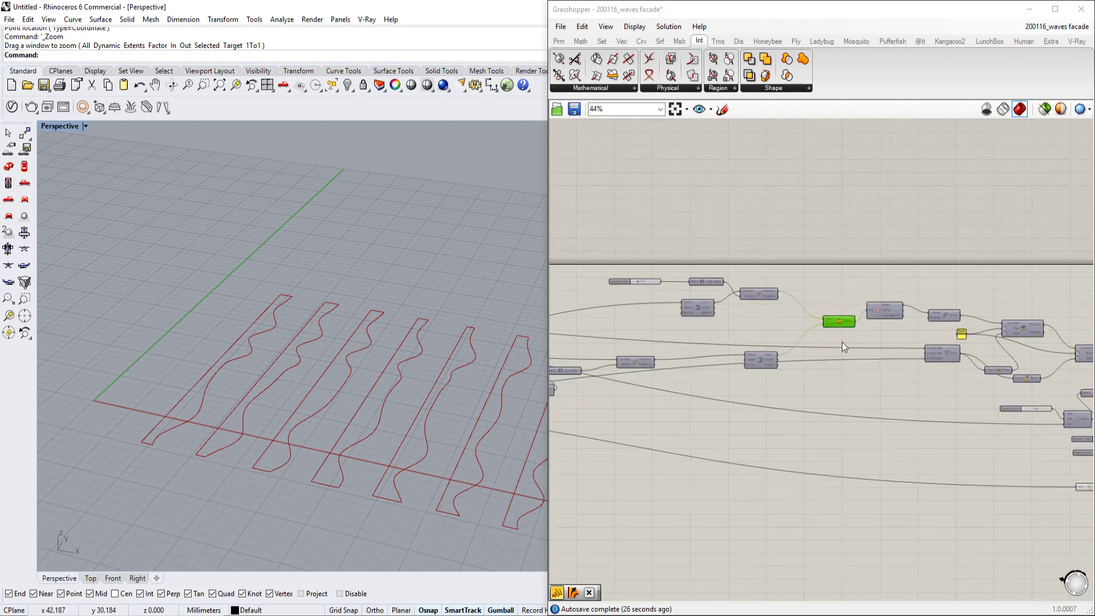
{"action": "scroll", "coordinate": [842, 341], "scroll_direction": "up", "scroll_amount": 3}
{"action": "middle_click", "coordinate": [842, 319]}
{"action": "left_click", "coordinate": [864, 295]}
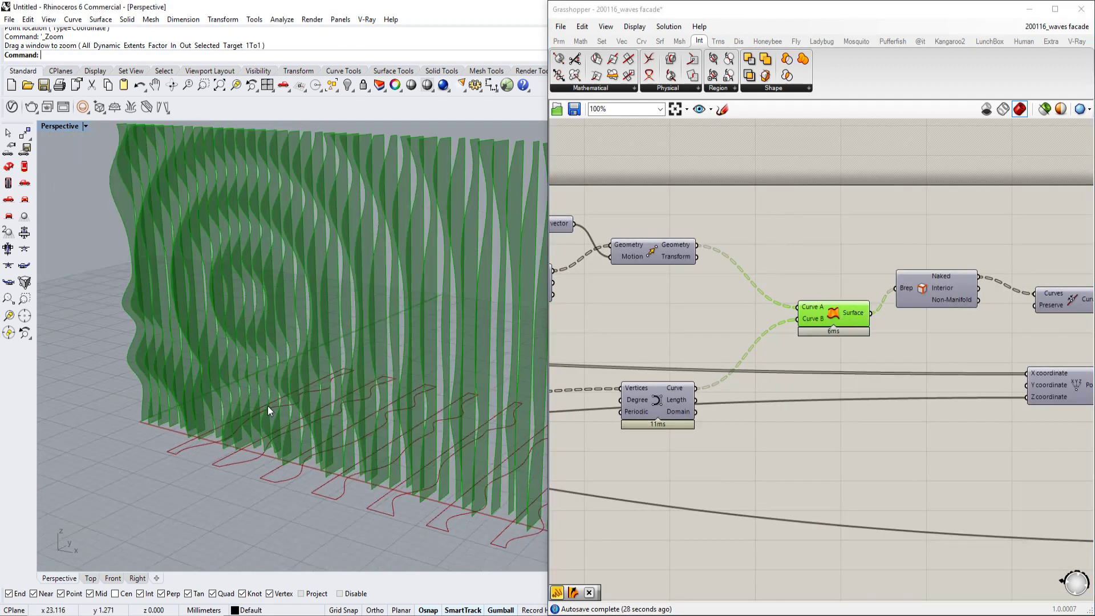
Step: Examine the definition's component chain from the ruled surface back to the input sliders
{"action": "scroll", "coordinate": [781, 309], "scroll_direction": "down", "scroll_amount": 3}
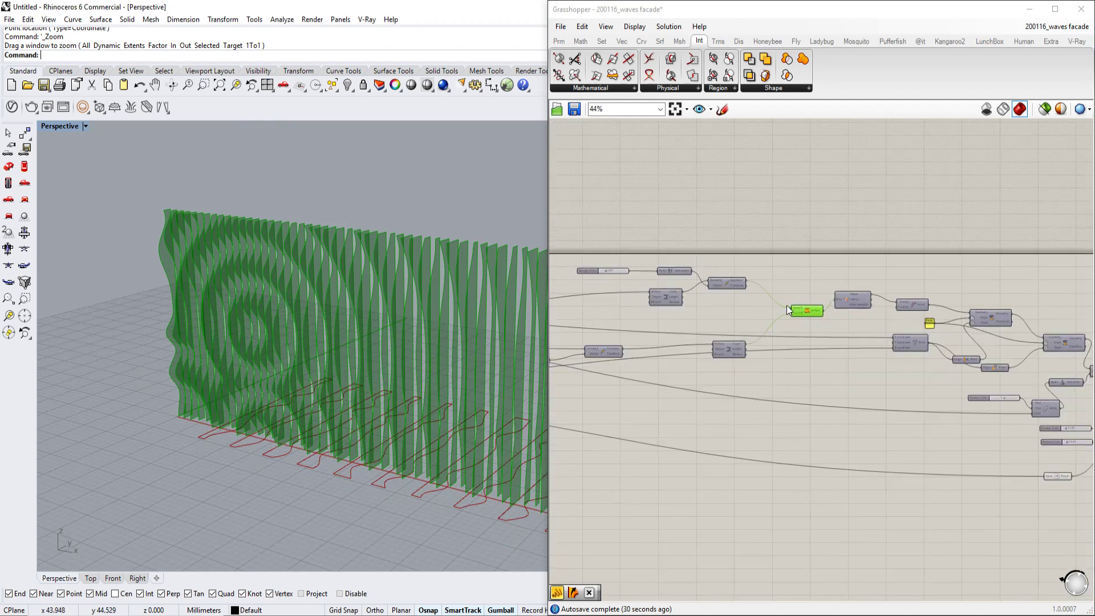
{"action": "right_click_drag", "start_coordinate": [865, 301], "coordinate": [985, 280]}
{"action": "scroll", "coordinate": [764, 290], "scroll_direction": "down", "scroll_amount": 1}
{"action": "right_click_drag", "start_coordinate": [753, 291], "coordinate": [1027, 277]}
{"action": "scroll", "coordinate": [904, 279], "scroll_direction": "up", "scroll_amount": 2}
{"action": "right_click_drag", "start_coordinate": [903, 278], "coordinate": [953, 311]}
{"action": "scroll", "coordinate": [953, 311], "scroll_direction": "up", "scroll_amount": 2}
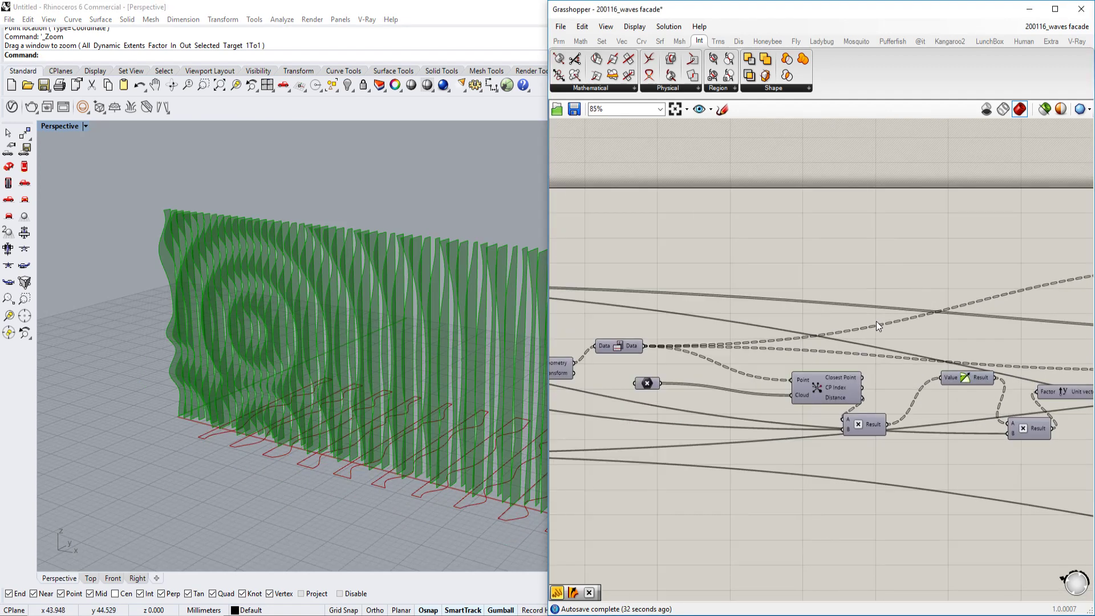
{"action": "right_click_drag", "start_coordinate": [767, 339], "coordinate": [900, 323]}
{"action": "right_click_drag", "start_coordinate": [647, 316], "coordinate": [840, 333]}
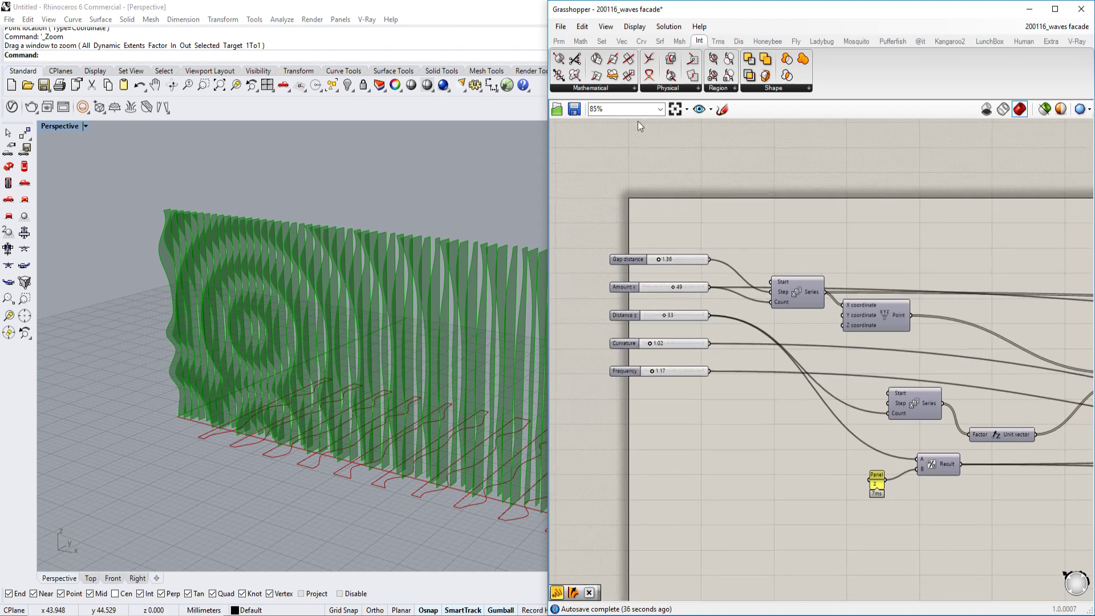
Step: Start a new empty definition and add a Construct Point component to it
{"action": "left_click", "coordinate": [560, 26]}
{"action": "left_click", "coordinate": [598, 39]}
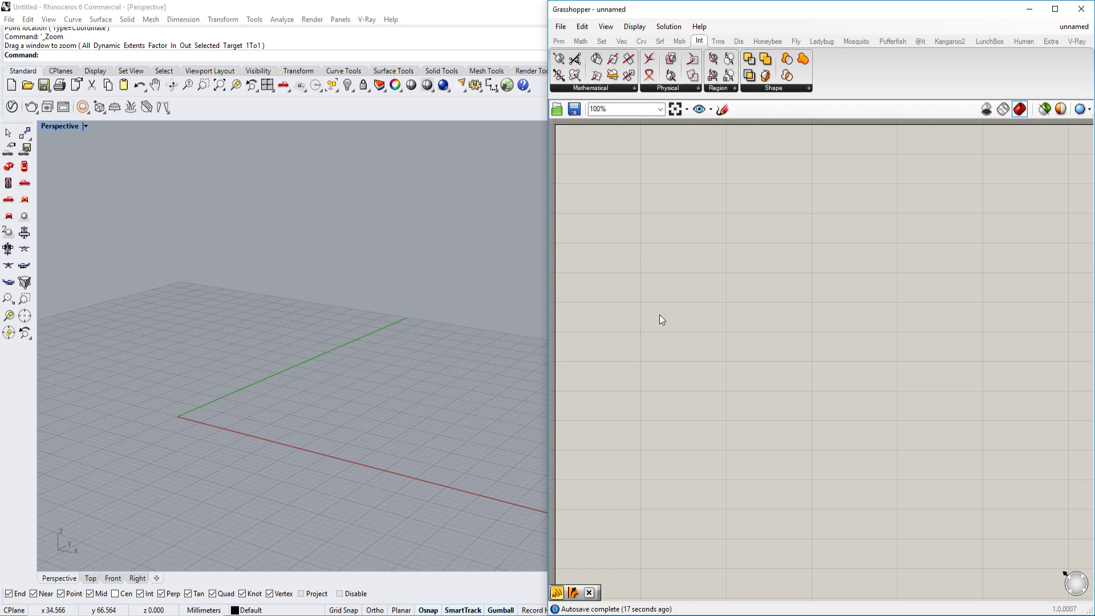
{"action": "double_click", "coordinate": [666, 269]}
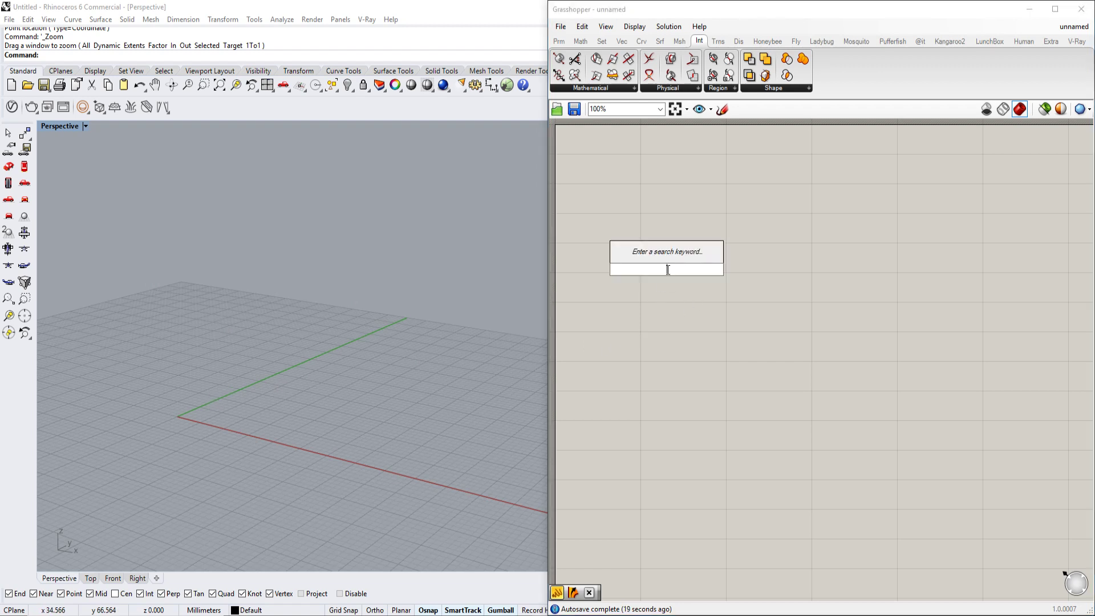
{"action": "type", "text": "po"}
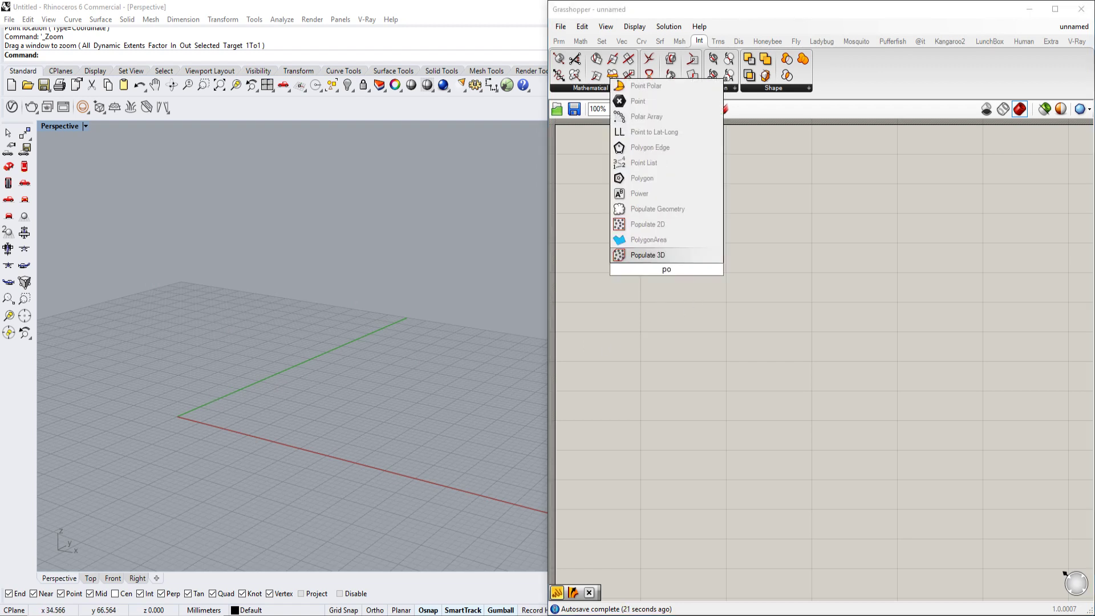
{"action": "key", "text": "BackSpace"}
{"action": "key", "text": "BackSpace"}
{"action": "type", "text": "construc"}
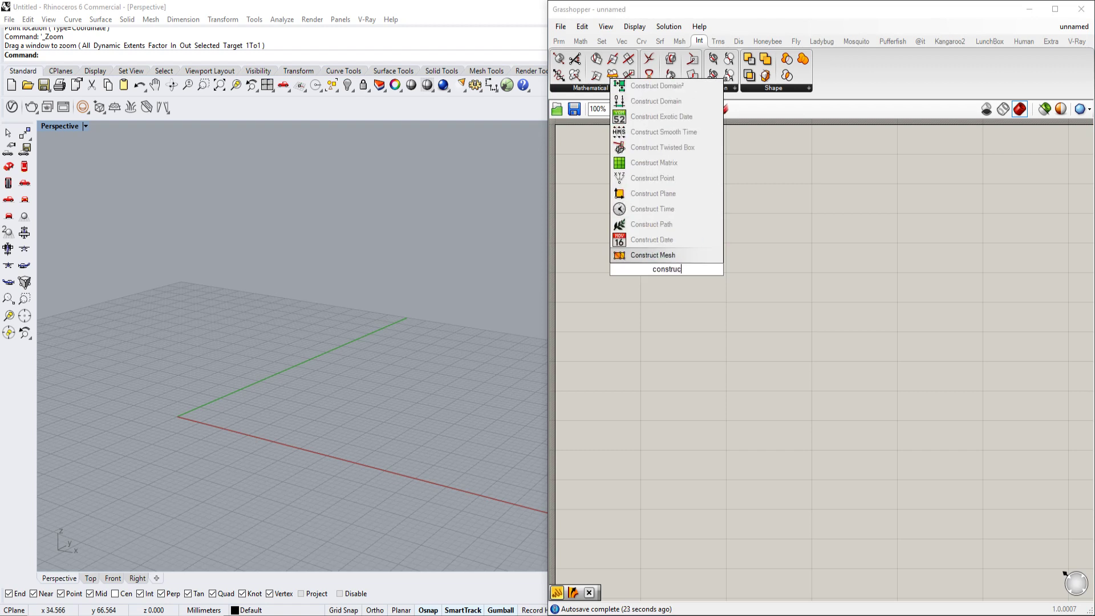
{"action": "type", "text": "t"}
{"action": "left_click", "coordinate": [668, 177]}
{"action": "scroll", "coordinate": [670, 274], "scroll_direction": "up", "scroll_amount": 3}
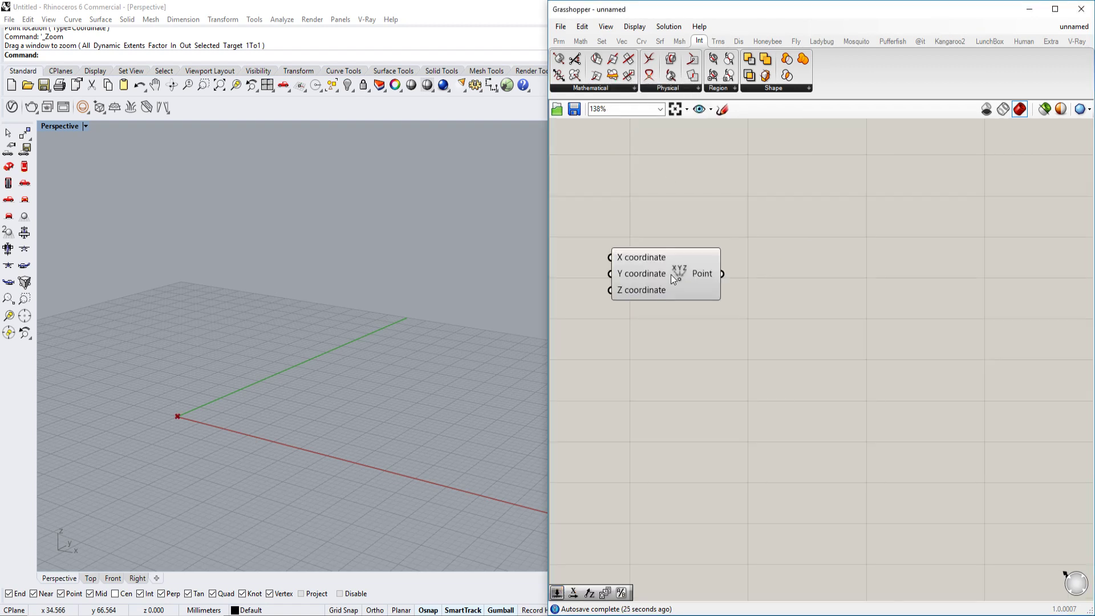
Step: Move Construct Point aside and place a Series component in front of its coordinate inputs
{"action": "left_click_drag", "start_coordinate": [650, 275], "coordinate": [833, 266]}
{"action": "scroll", "coordinate": [831, 311], "scroll_direction": "down", "scroll_amount": 2}
{"action": "double_click", "coordinate": [651, 279]}
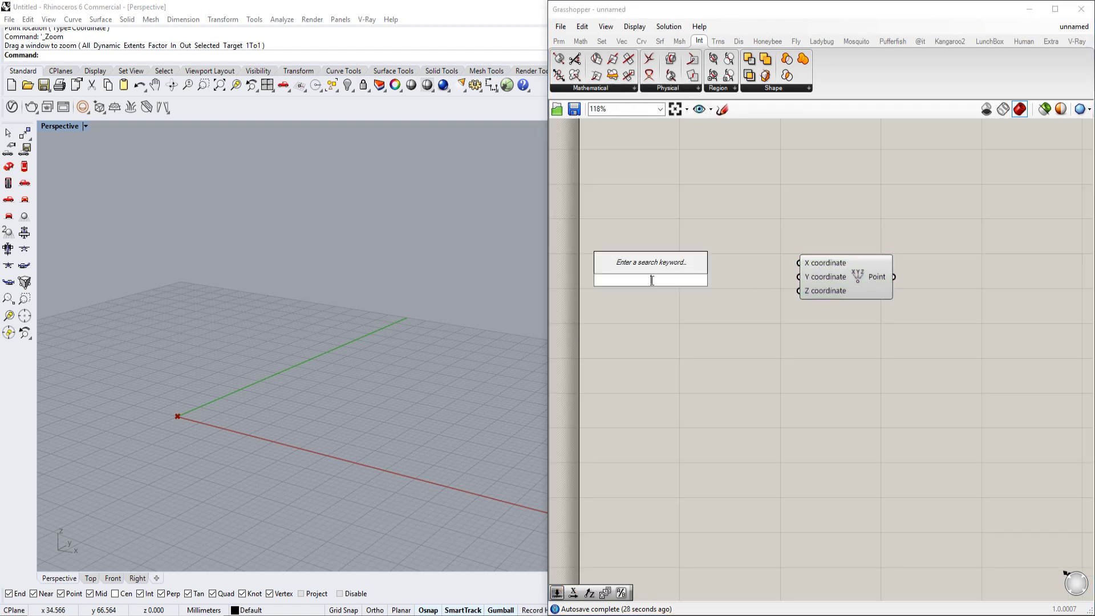
{"action": "type", "text": "serie"}
{"action": "left_click", "coordinate": [651, 272]}
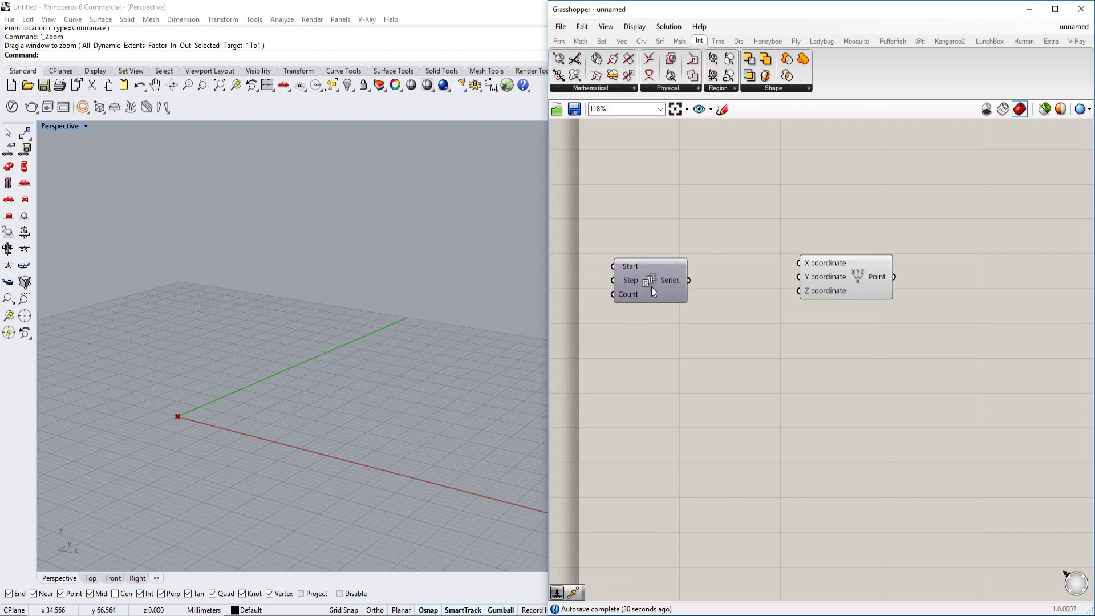
{"action": "scroll", "coordinate": [651, 286], "scroll_direction": "up", "scroll_amount": 3}
{"action": "scroll", "coordinate": [651, 286], "scroll_direction": "down", "scroll_amount": 2}
{"action": "right_click_drag", "start_coordinate": [651, 286], "coordinate": [713, 272]}
{"action": "left_click_drag", "start_coordinate": [713, 273], "coordinate": [753, 310]}
Step: Add an empty Panel below the Construct Point component
{"action": "double_click", "coordinate": [780, 350]}
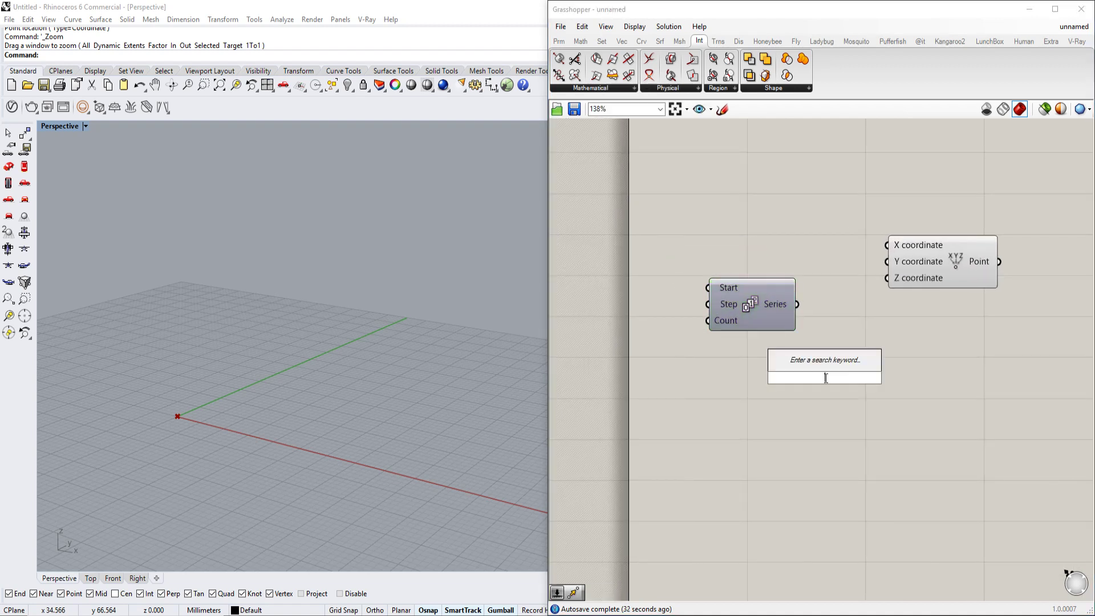
{"action": "type", "text": "panel"}
{"action": "key", "text": "Return"}
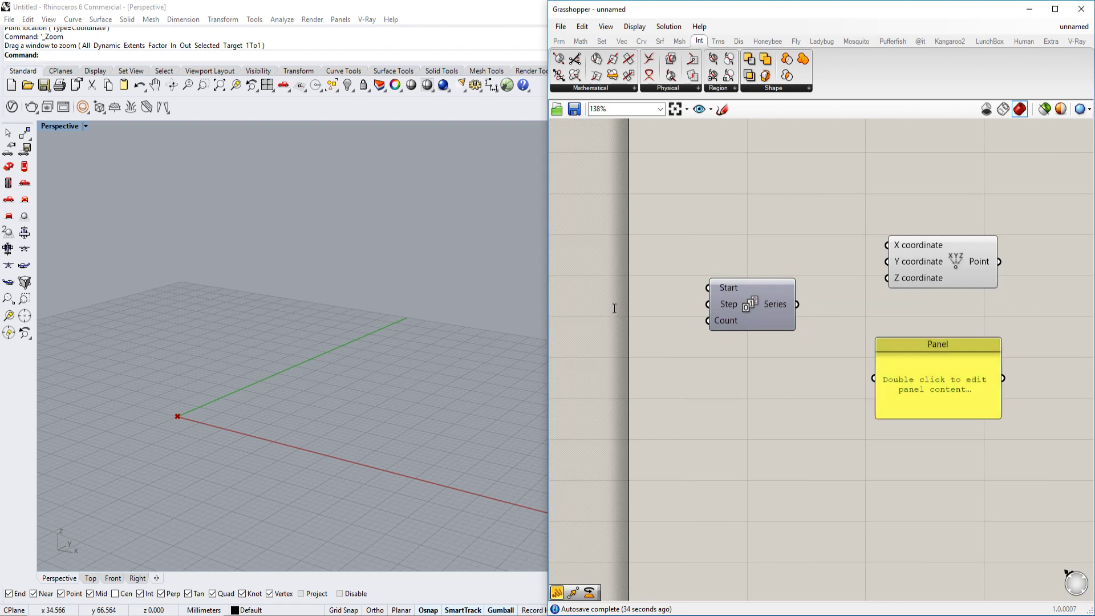
Step: Add a number slider with the value 23 and connect it to the Step input of Series
{"action": "double_click", "coordinate": [614, 308]}
{"action": "type", "text": "23"}
{"action": "key", "text": "Return"}
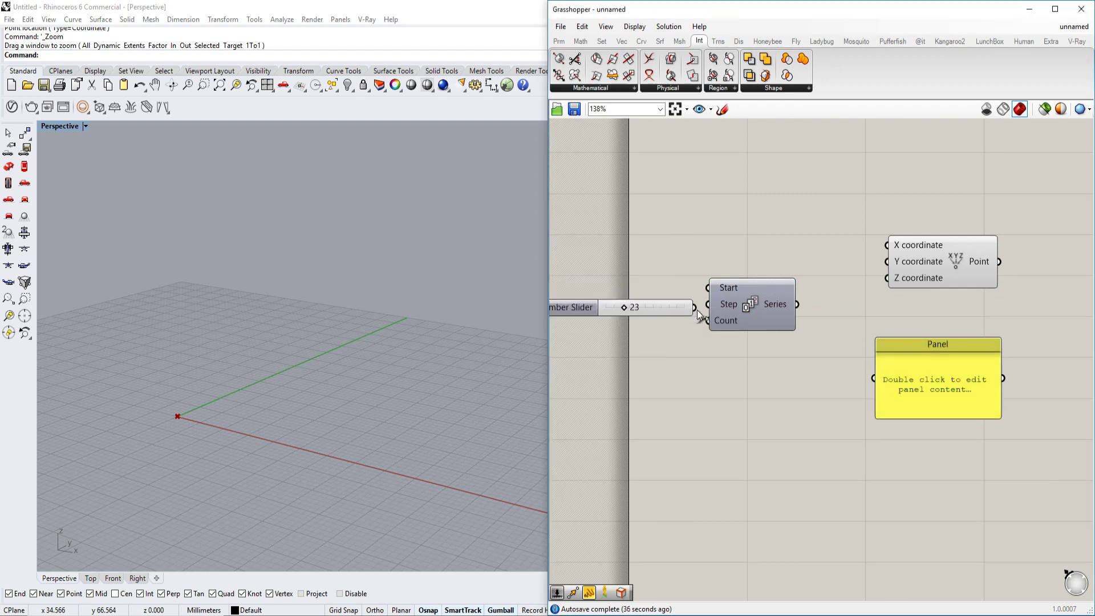
{"action": "left_click_drag", "start_coordinate": [695, 307], "coordinate": [708, 304]}
Step: Connect the Series output to the Panel and move the slider's wire from Step to the Count input
{"action": "right_click_drag", "start_coordinate": [803, 299], "coordinate": [762, 300]}
{"action": "left_click_drag", "start_coordinate": [773, 321], "coordinate": [833, 378]}
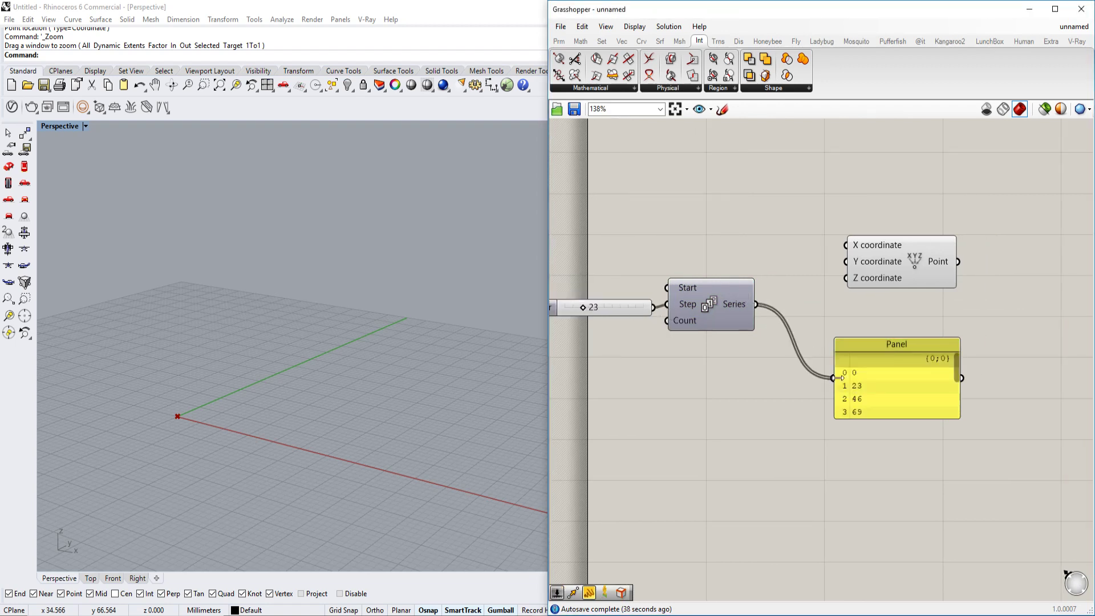
{"action": "right_click_drag", "start_coordinate": [966, 437], "coordinate": [925, 413]}
{"action": "mouse_move", "coordinate": [626, 280]}
{"action": "left_mouse_down", "text": "ctrl"}
{"action": "mouse_move", "coordinate": [611, 283]}
{"action": "mouse_move", "coordinate": [628, 285]}
{"action": "mouse_move", "coordinate": [613, 286]}
{"action": "mouse_move", "coordinate": [625, 296]}
{"action": "left_mouse_up", "text": "ctrl"}
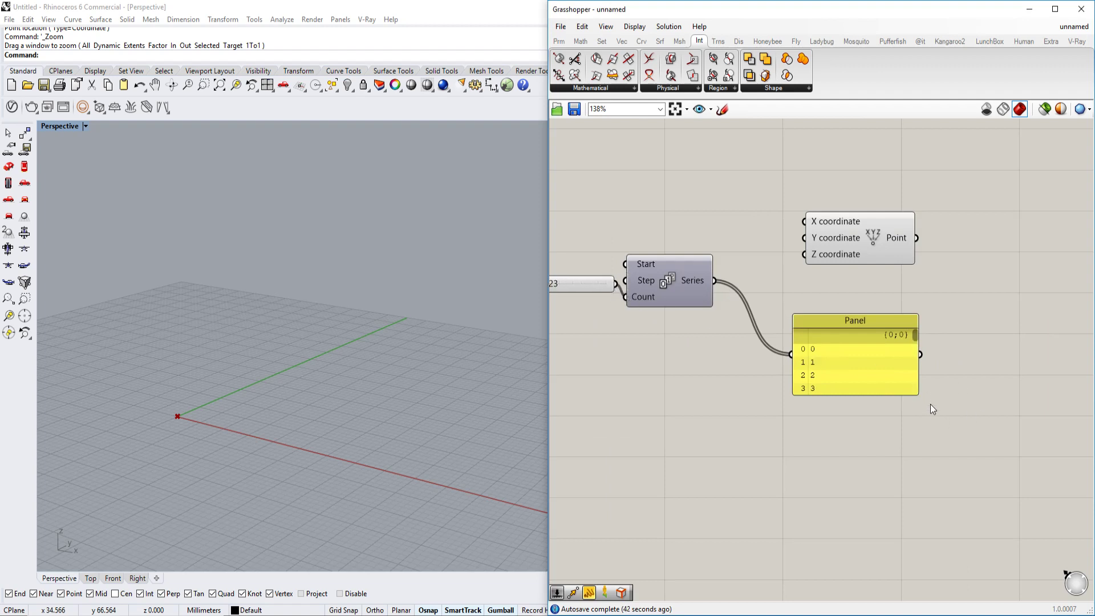
Step: Enlarge the Panel and look through the listed series values down to the end
{"action": "left_click_drag", "start_coordinate": [915, 392], "coordinate": [1035, 503]}
{"action": "right_click_drag", "start_coordinate": [1013, 414], "coordinate": [1010, 383]}
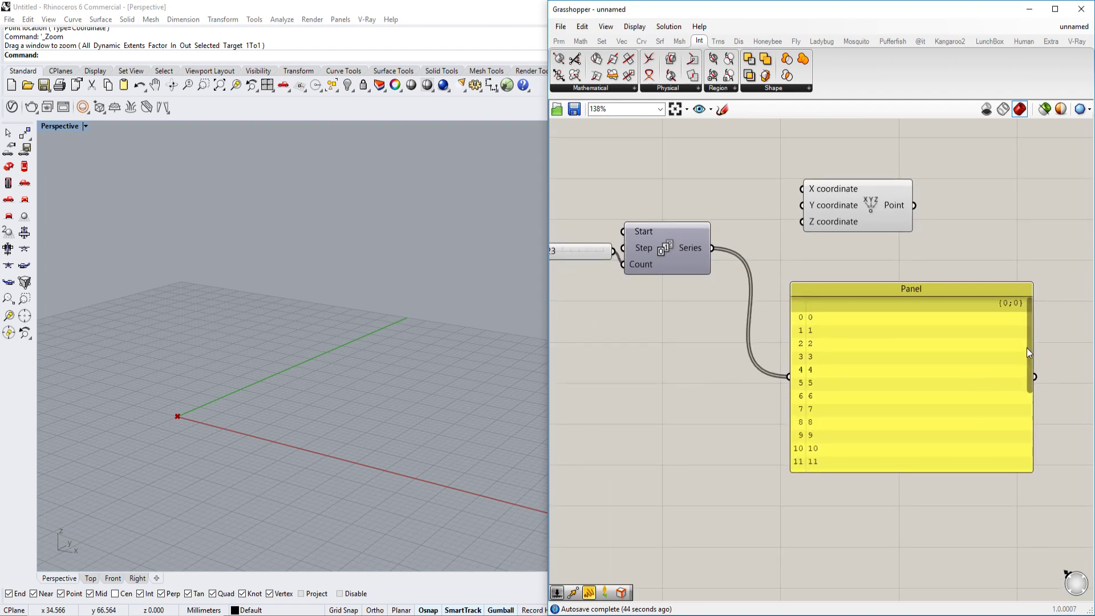
{"action": "left_click_drag", "start_coordinate": [1027, 352], "coordinate": [1013, 413]}
Step: Connect the Series output to the X coordinate of Construct Point and highlight the resulting row of points
{"action": "right_click_drag", "start_coordinate": [774, 252], "coordinate": [768, 272]}
{"action": "left_click_drag", "start_coordinate": [707, 266], "coordinate": [795, 210]}
{"action": "left_click", "coordinate": [830, 225]}
{"action": "scroll", "coordinate": [251, 422], "scroll_direction": "up", "scroll_amount": 5}
{"action": "right_click_drag", "start_coordinate": [256, 422], "coordinate": [360, 353]}
{"action": "scroll", "coordinate": [342, 352], "scroll_direction": "up", "scroll_amount": 4}
{"action": "scroll", "coordinate": [395, 365], "scroll_direction": "down", "scroll_amount": 2}
Step: Set the slider controlling the Series count to 21
{"action": "right_click_drag", "start_coordinate": [617, 275], "coordinate": [715, 272]}
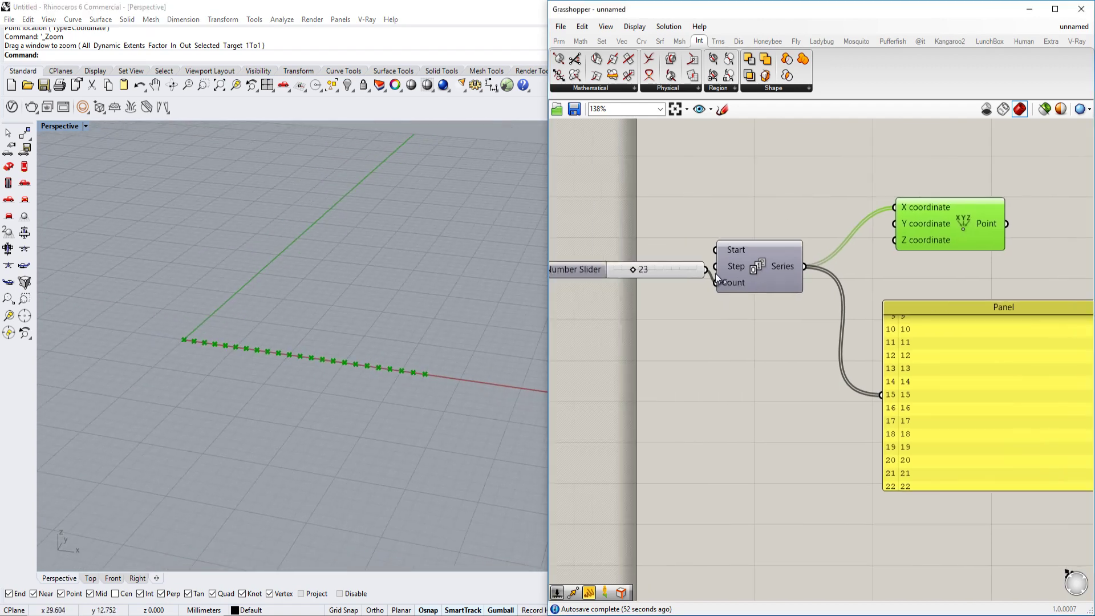
{"action": "scroll", "coordinate": [672, 270], "scroll_direction": "up", "scroll_amount": 3}
{"action": "mouse_move", "coordinate": [610, 268]}
{"action": "left_mouse_down"}
{"action": "mouse_move", "coordinate": [620, 268]}
{"action": "mouse_move", "coordinate": [605, 269]}
{"action": "left_mouse_up"}
{"action": "scroll", "coordinate": [401, 322], "scroll_direction": "down", "scroll_amount": 3}
{"action": "scroll", "coordinate": [703, 261], "scroll_direction": "down", "scroll_amount": 1}
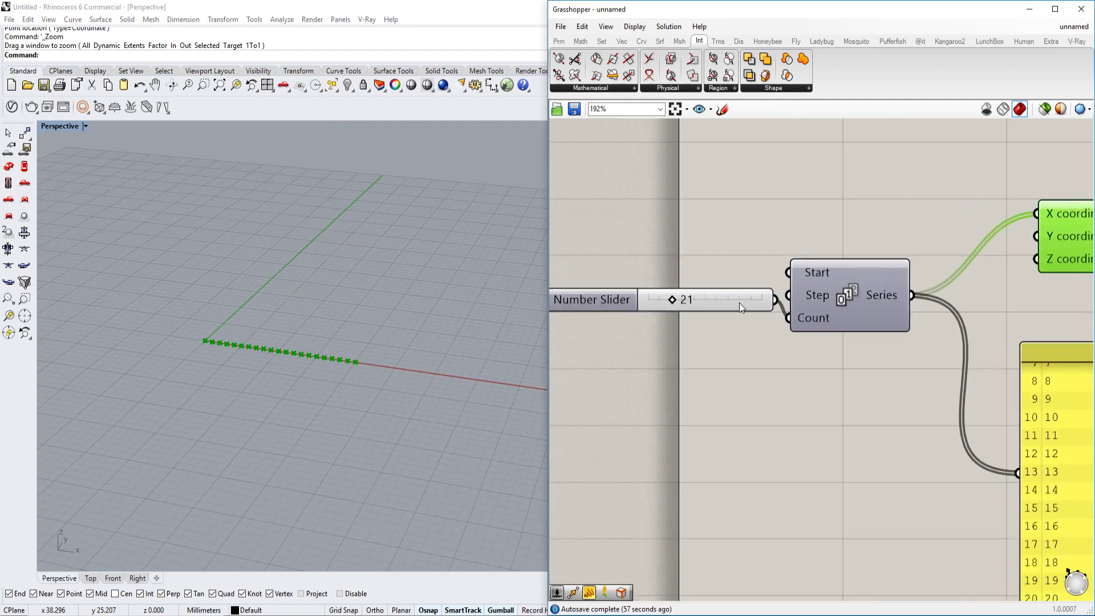
Step: Add a number slider with the value 1.00 and place it above the count slider, beside the Series inputs
{"action": "double_click", "coordinate": [690, 284]}
{"action": "type", "text": "1.00"}
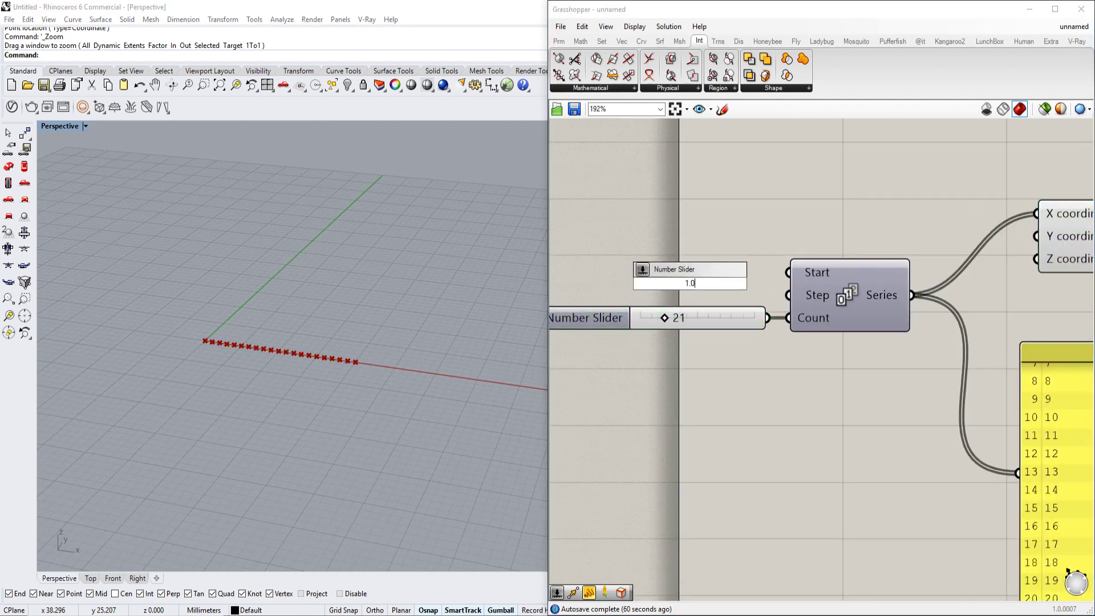
{"action": "key", "text": "Return"}
{"action": "left_click_drag", "start_coordinate": [689, 285], "coordinate": [644, 276]}
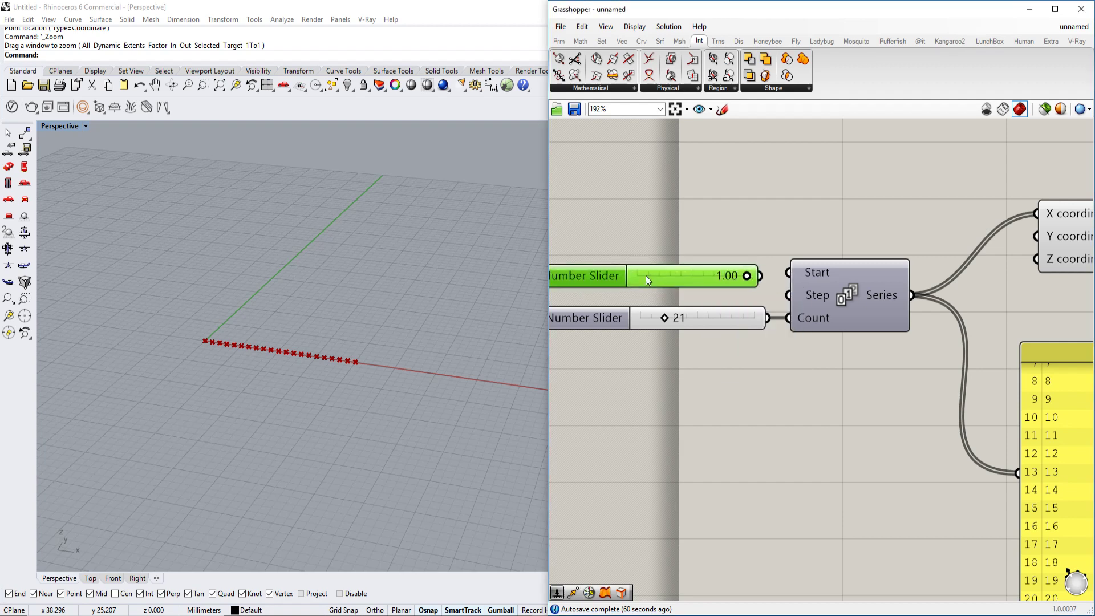
Step: Set the maximum of the 1.00 slider to 3 and connect it to the Step input of Series
{"action": "double_click", "coordinate": [611, 278]}
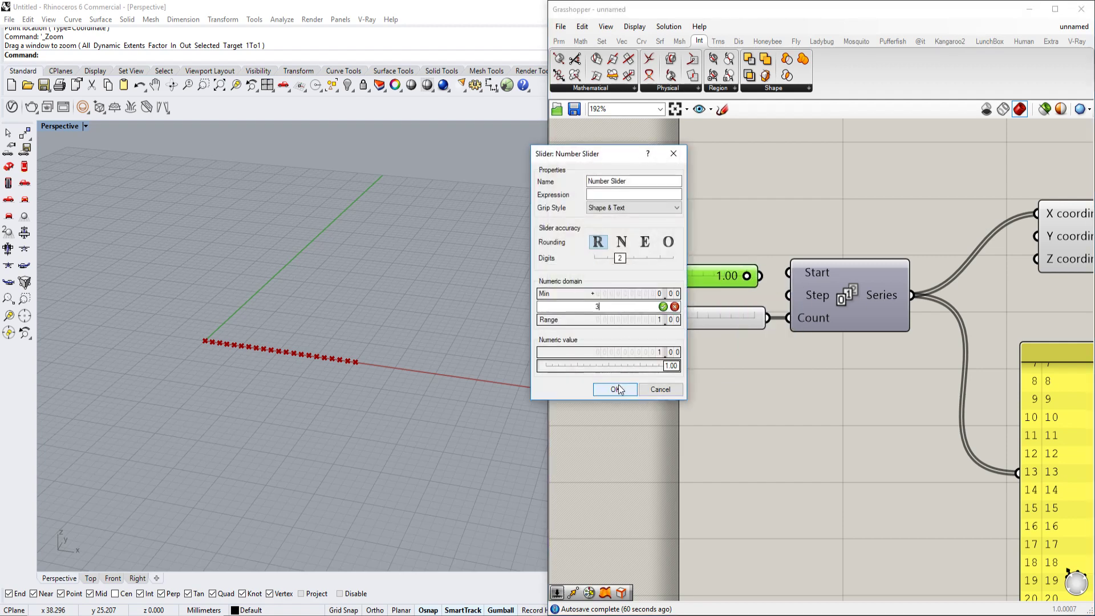
{"action": "left_click", "coordinate": [615, 389]}
{"action": "left_click_drag", "start_coordinate": [760, 276], "coordinate": [788, 294]}
Step: Set the Series step slider to 1.75 and inspect the wider point spacing in the Rhino viewport
{"action": "left_click_drag", "start_coordinate": [673, 276], "coordinate": [701, 277]}
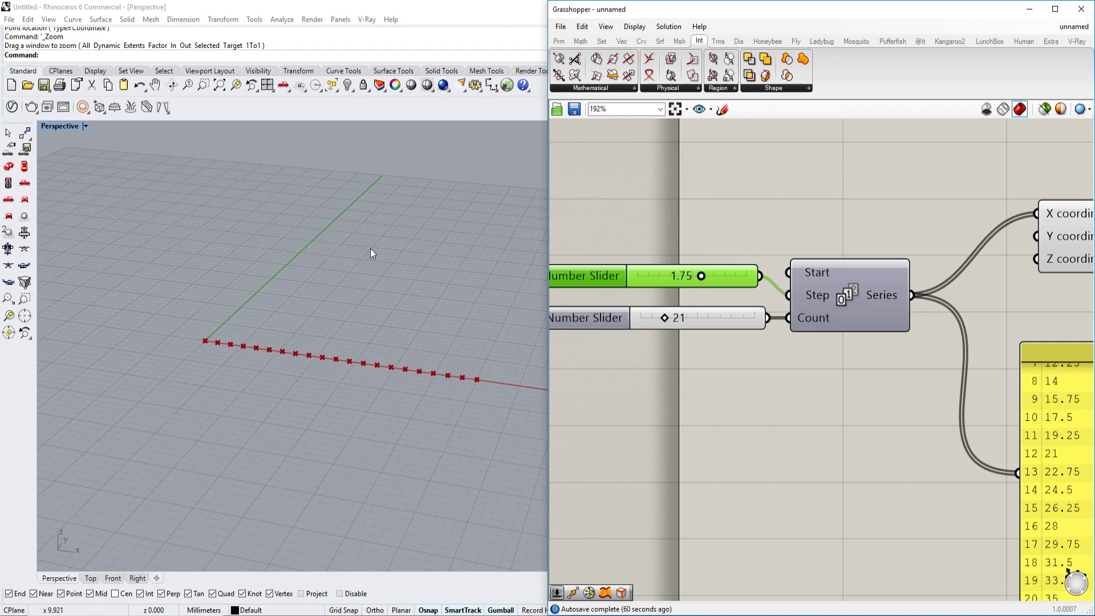
{"action": "right_click_drag", "start_coordinate": [371, 249], "coordinate": [353, 356]}
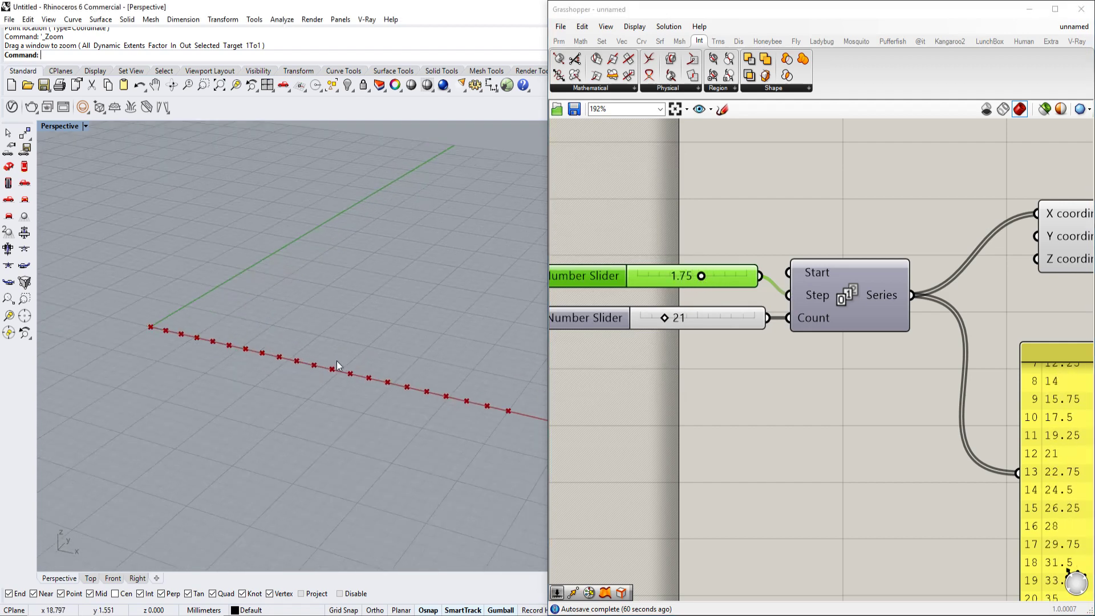
{"action": "scroll", "coordinate": [270, 323], "scroll_direction": "down", "scroll_amount": 3}
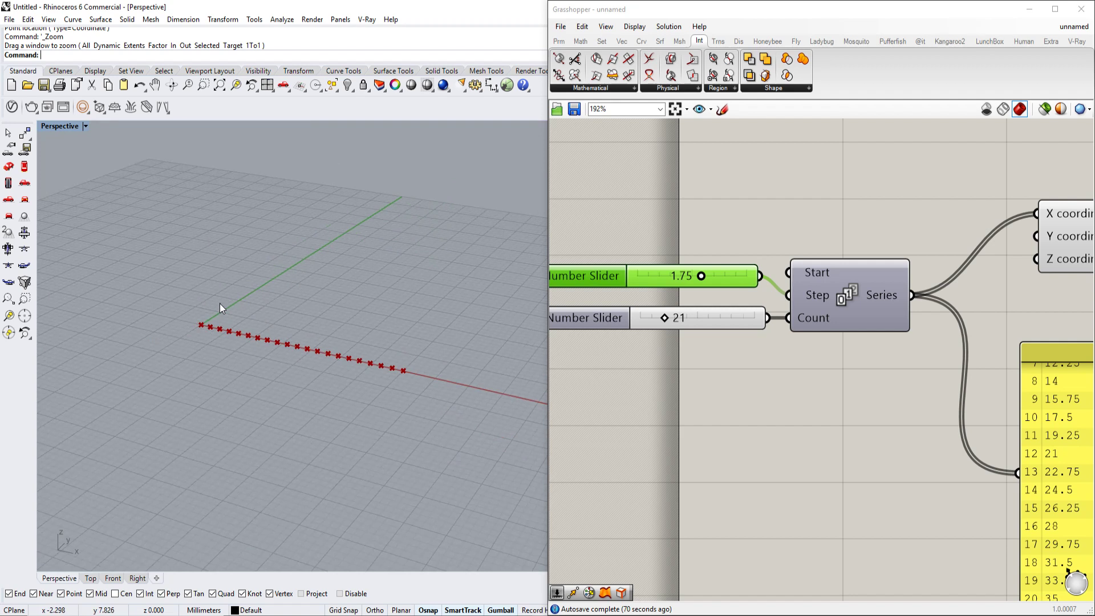
Step: Draw a wavy degree-3 Rhino curve with six control points, weaving across the row of points
{"action": "type", "text": "Curve"}
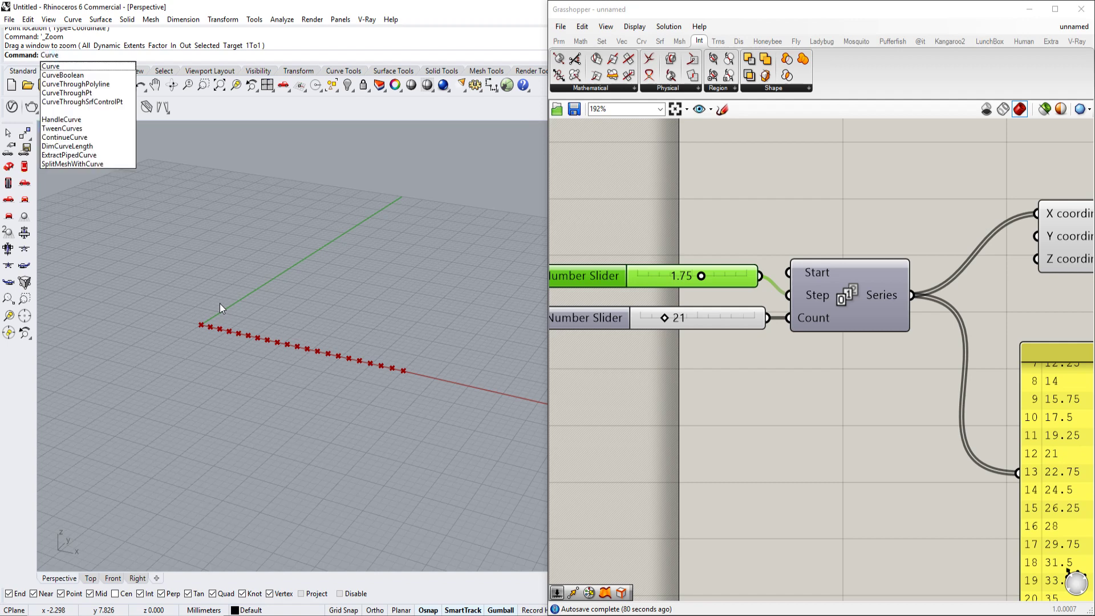
{"action": "key", "text": "Return"}
{"action": "left_click", "coordinate": [138, 295]}
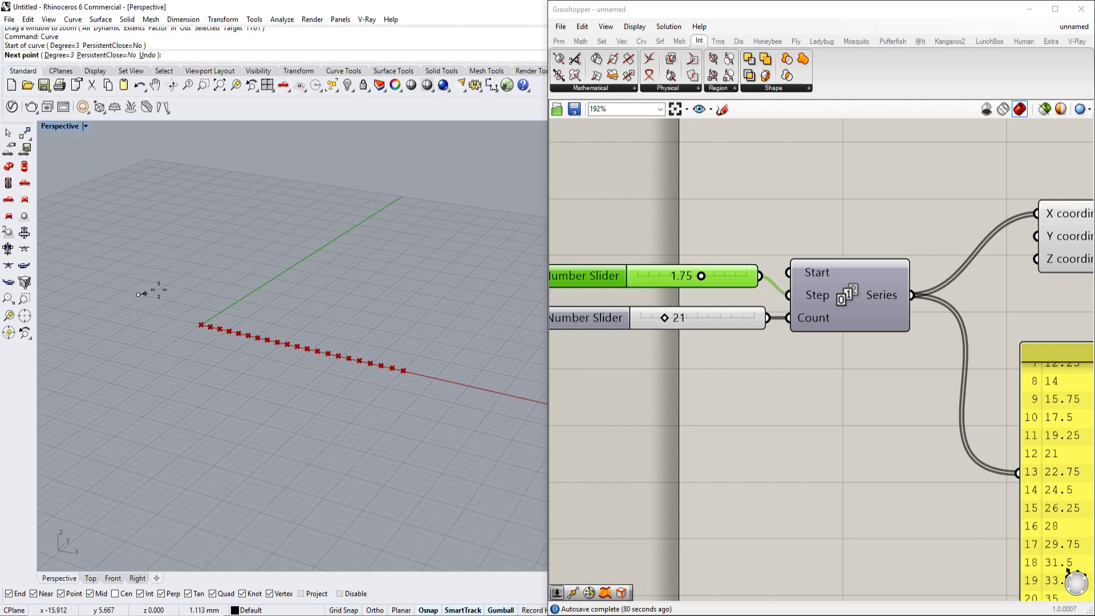
{"action": "left_click", "coordinate": [280, 272]}
{"action": "left_click", "coordinate": [204, 388]}
{"action": "left_click", "coordinate": [407, 338]}
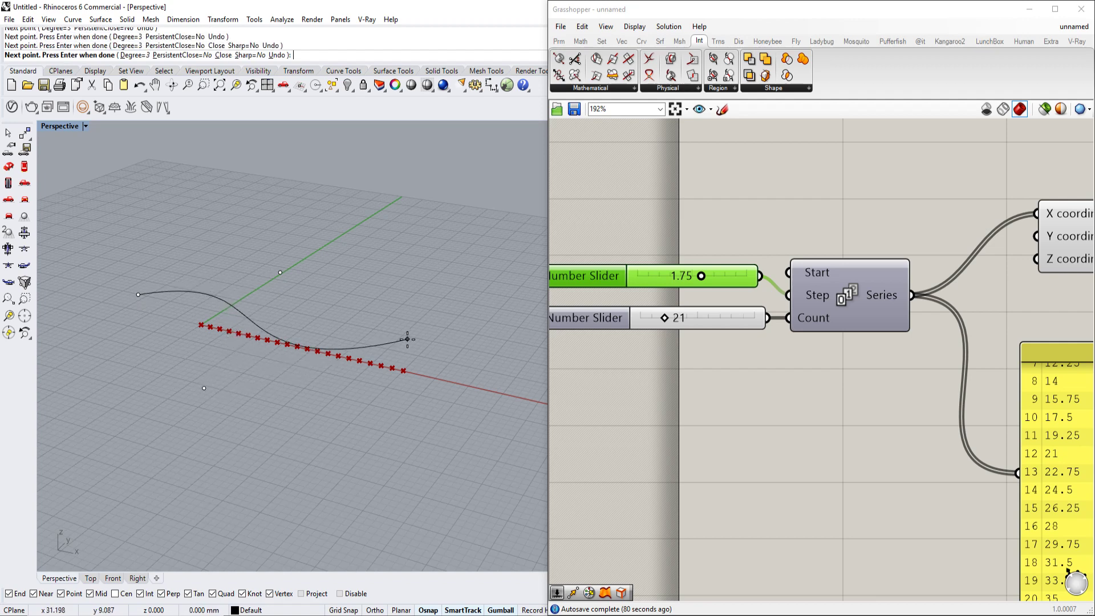
{"action": "left_click", "coordinate": [421, 427]}
{"action": "left_click", "coordinate": [512, 432]}
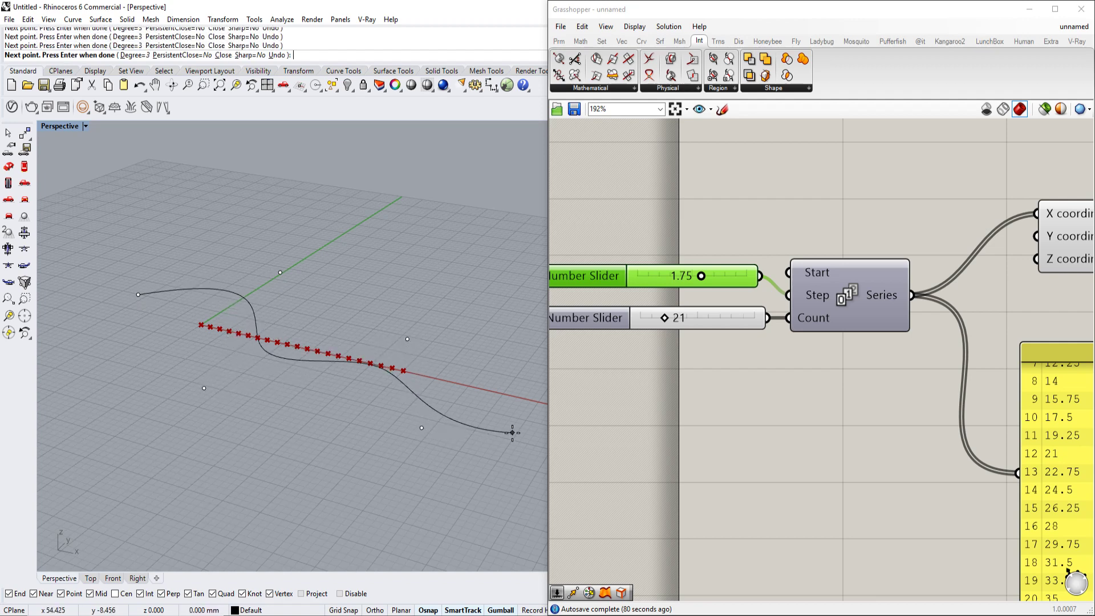
{"action": "key", "text": "Return"}
{"action": "key", "text": "Return"}
{"action": "key", "text": "Escape"}
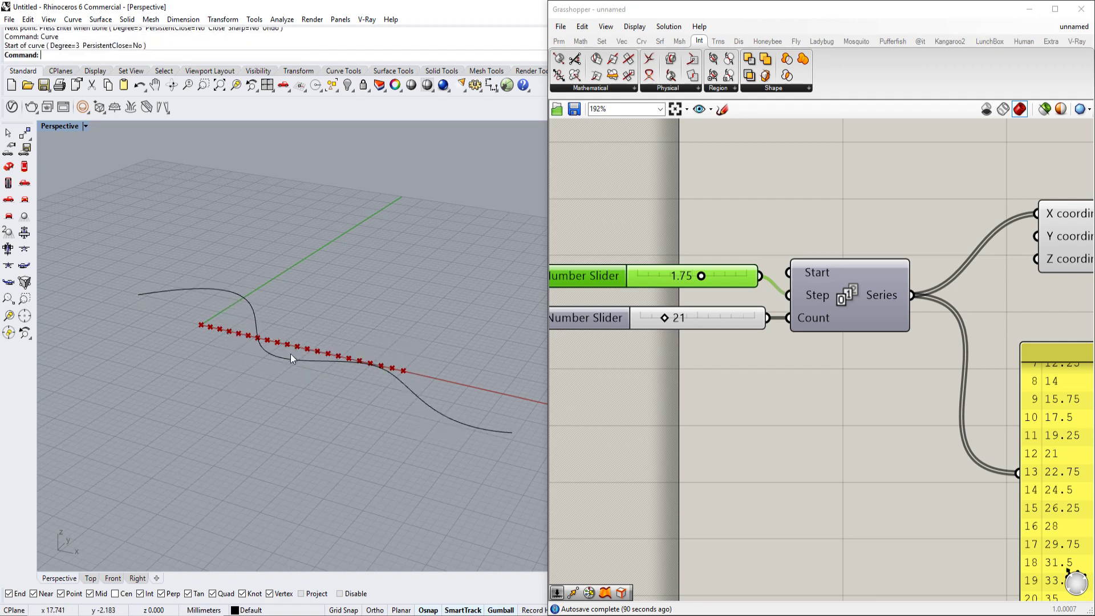
Step: Select the wavy curve and place six point objects along it, starting at its far end and working back to its beginning
{"action": "left_click", "coordinate": [289, 355]}
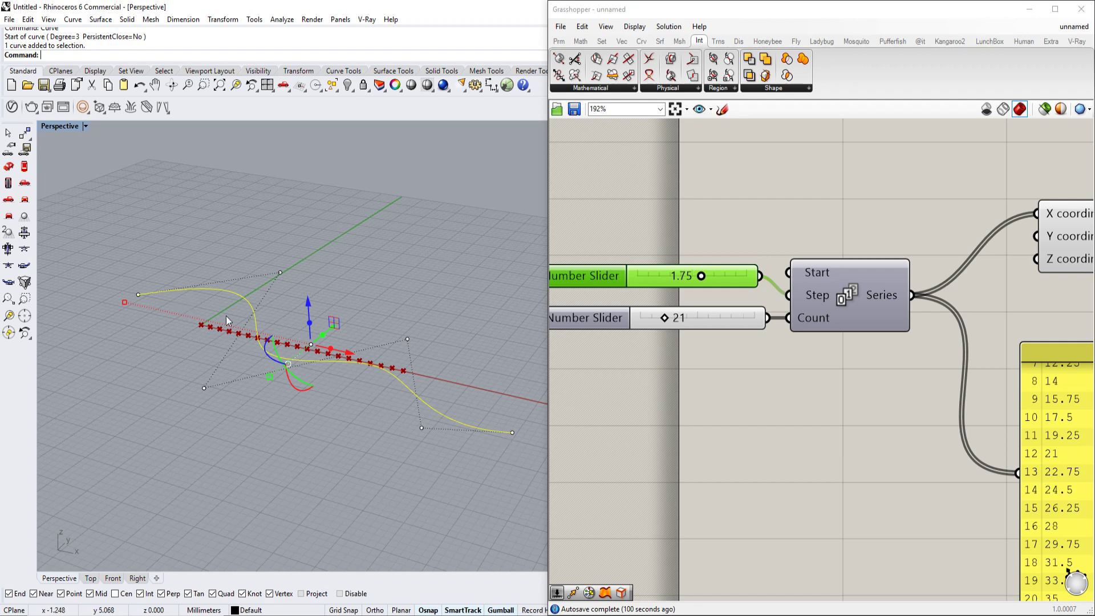
{"action": "type", "text": "Point"}
{"action": "key", "text": "Return"}
{"action": "left_click", "coordinate": [512, 432]}
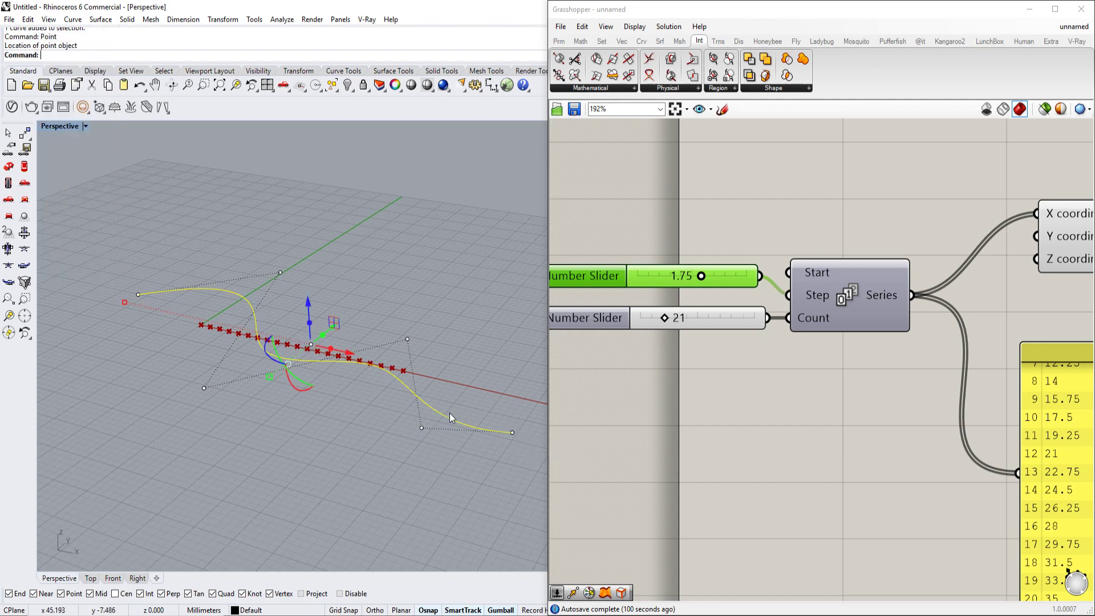
{"action": "right_click", "coordinate": [450, 418]}
{"action": "left_click", "coordinate": [440, 413]}
{"action": "right_click", "coordinate": [418, 404]}
{"action": "left_click", "coordinate": [389, 390]}
{"action": "right_click", "coordinate": [376, 382]}
{"action": "left_click", "coordinate": [306, 360]}
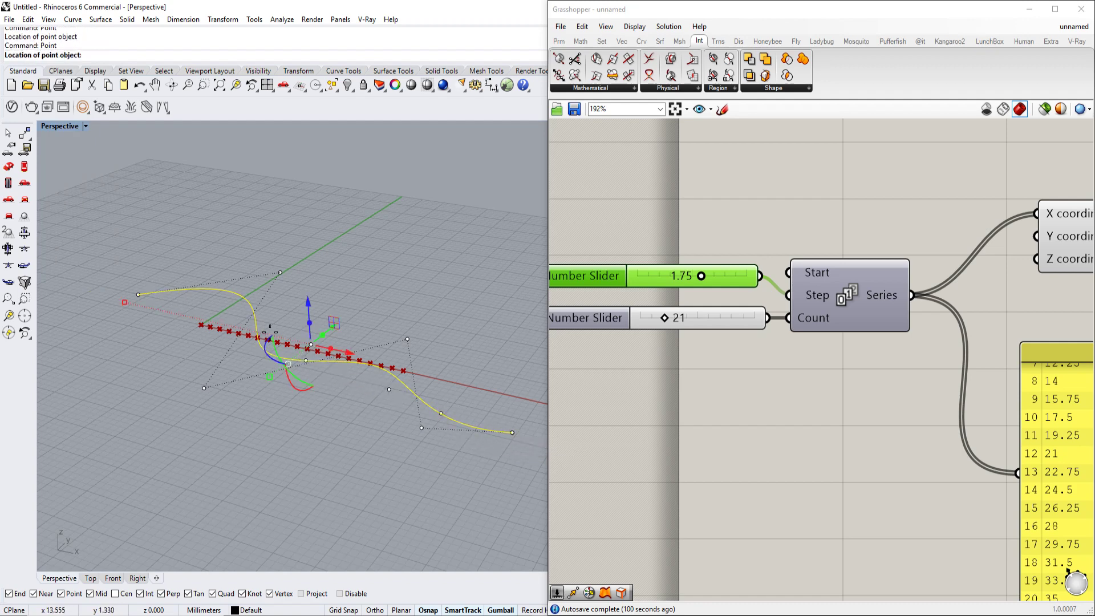
{"action": "right_click", "coordinate": [297, 353]}
{"action": "left_click", "coordinate": [256, 322]}
{"action": "right_click", "coordinate": [251, 318]}
{"action": "left_click", "coordinate": [138, 294]}
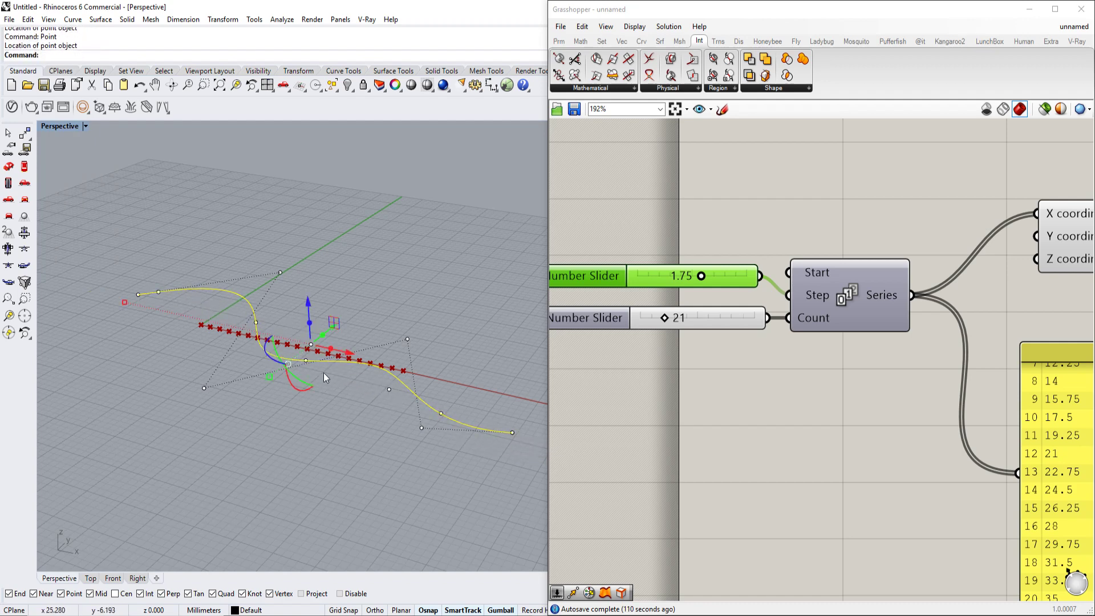
Step: Delete the placed point objects and the wavy curve from the Rhino viewport
{"action": "scroll", "coordinate": [408, 285], "scroll_direction": "down", "scroll_amount": 2}
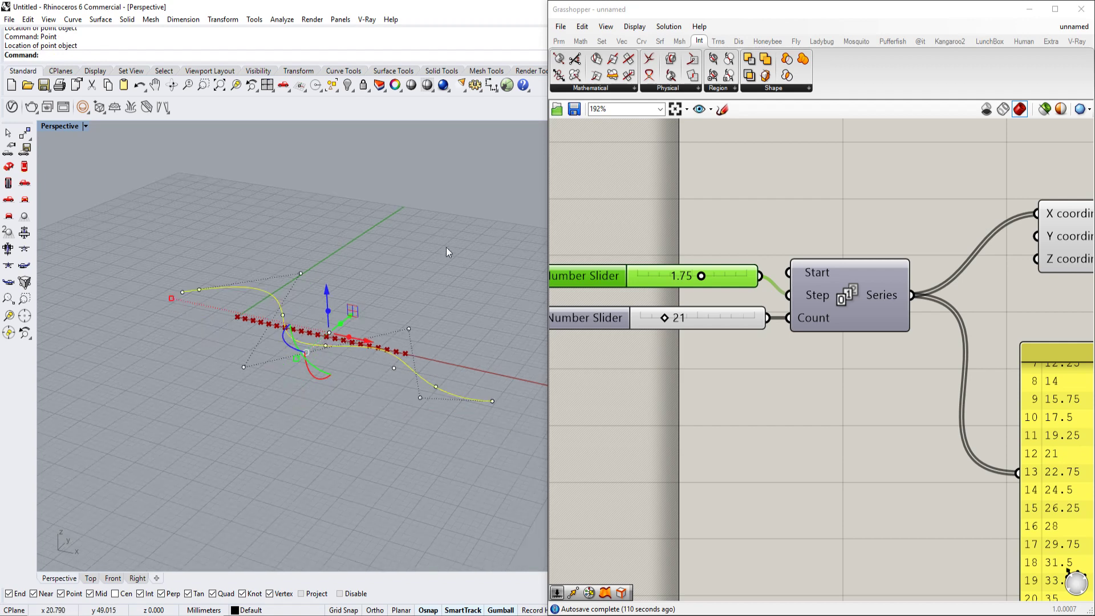
{"action": "left_click_drag", "start_coordinate": [446, 247], "coordinate": [144, 505]}
{"action": "key", "text": "Delete"}
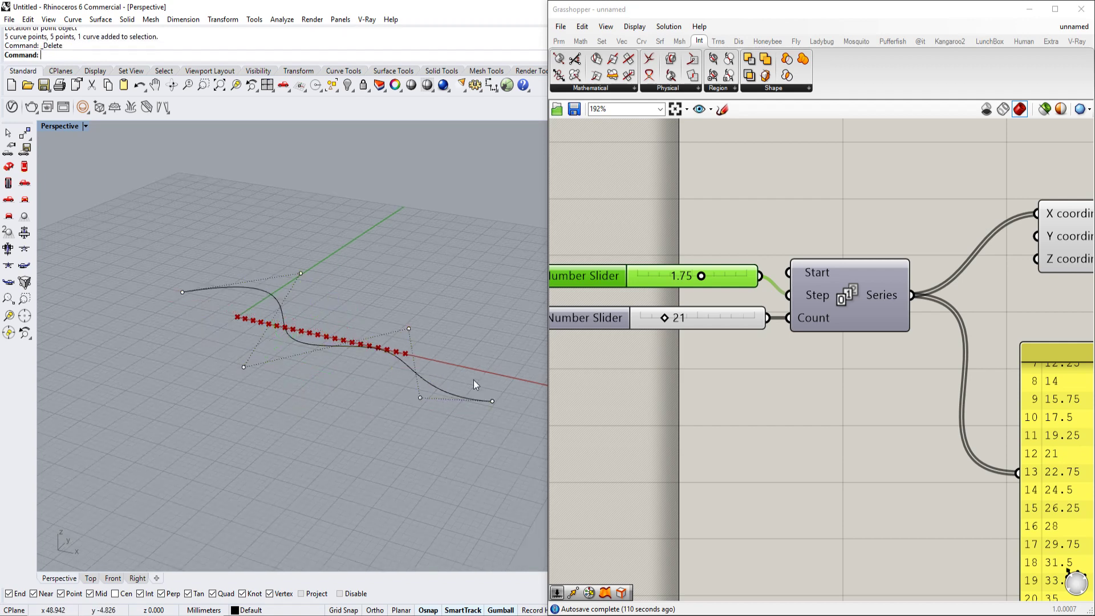
{"action": "left_click_drag", "start_coordinate": [518, 361], "coordinate": [289, 491]}
{"action": "key", "text": "Delete"}
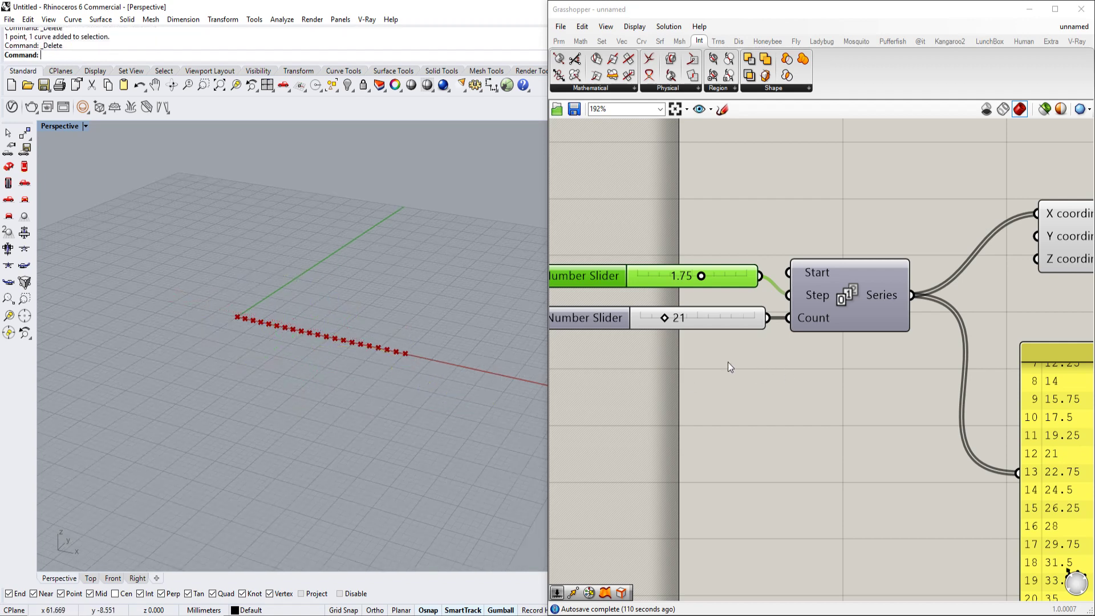
{"action": "scroll", "coordinate": [736, 320], "scroll_direction": "down", "scroll_amount": 3}
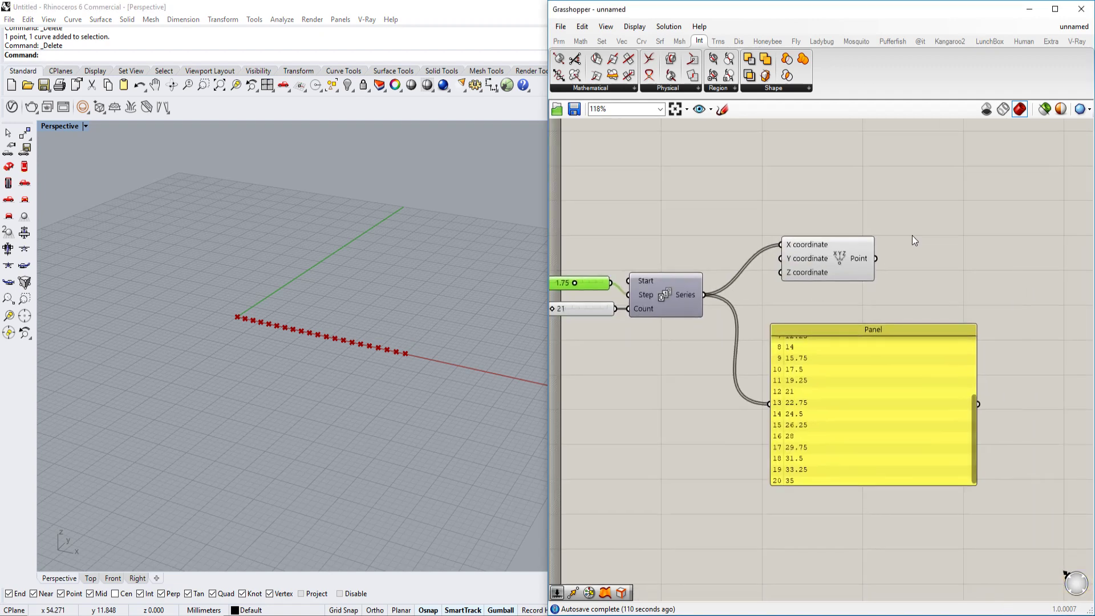
{"action": "scroll", "coordinate": [916, 238], "scroll_direction": "up", "scroll_amount": 3}
{"action": "double_click", "coordinate": [886, 303]}
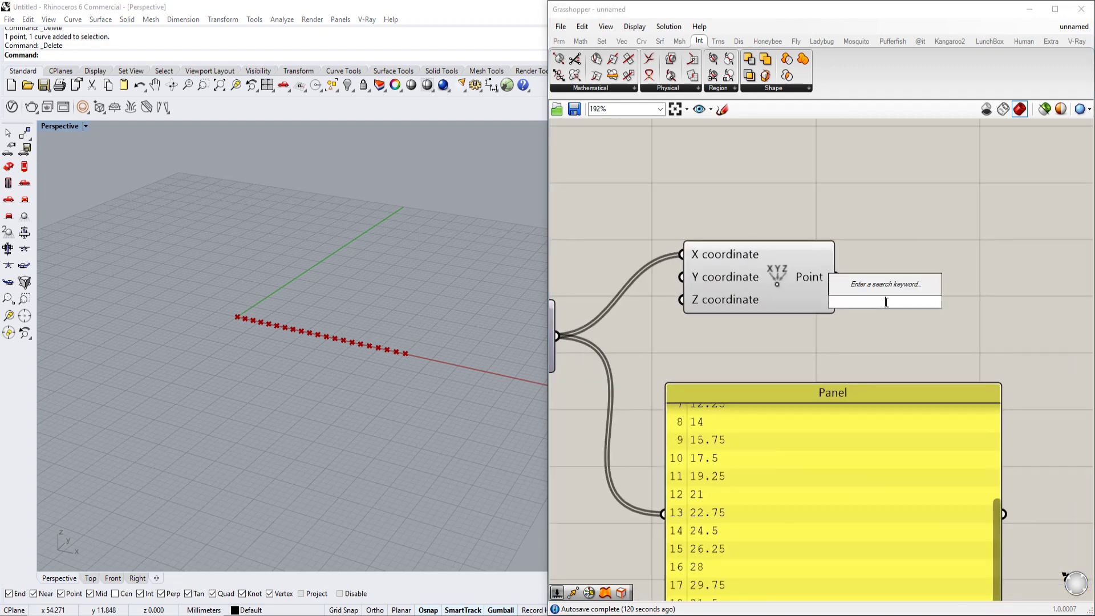
{"action": "type", "text": "move"}
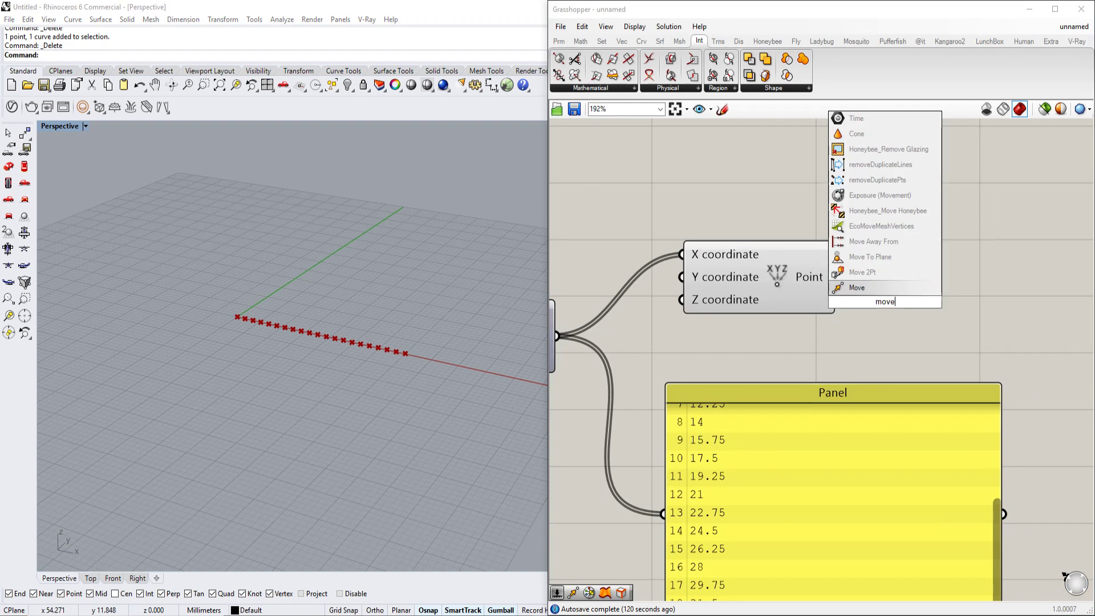
{"action": "key", "text": "Escape"}
{"action": "double_click", "coordinate": [938, 304]}
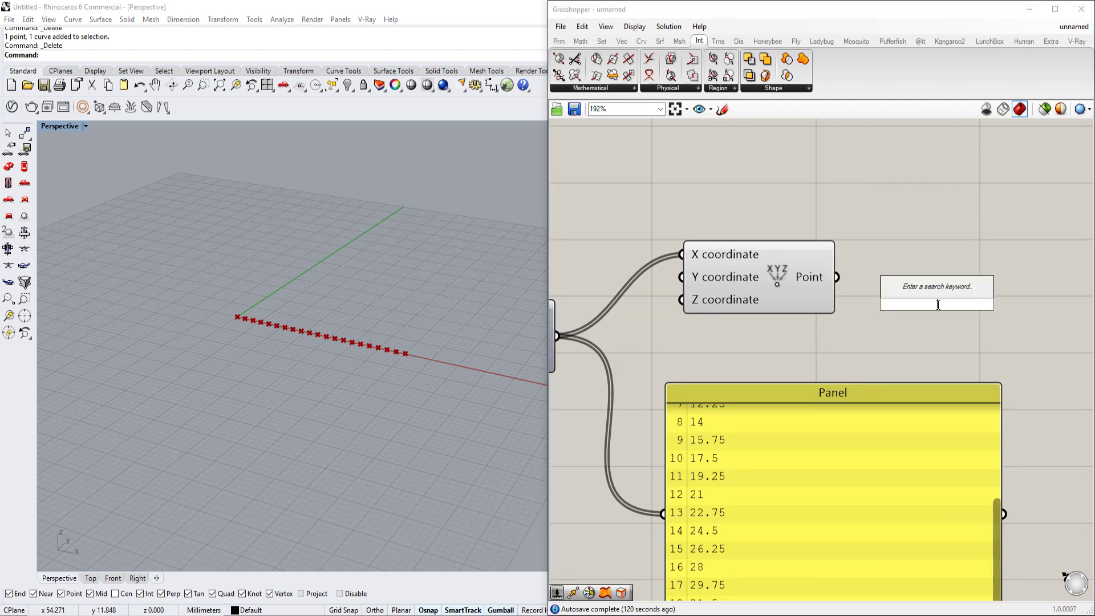
{"action": "left_click", "coordinate": [771, 285]}
Step: Move the Construct Point component farther away from Series, past the far side of the Panel
{"action": "scroll", "coordinate": [771, 285], "scroll_direction": "down", "scroll_amount": 5}
{"action": "left_click_drag", "start_coordinate": [771, 285], "coordinate": [959, 341]}
{"action": "scroll", "coordinate": [919, 280], "scroll_direction": "up", "scroll_amount": 4}
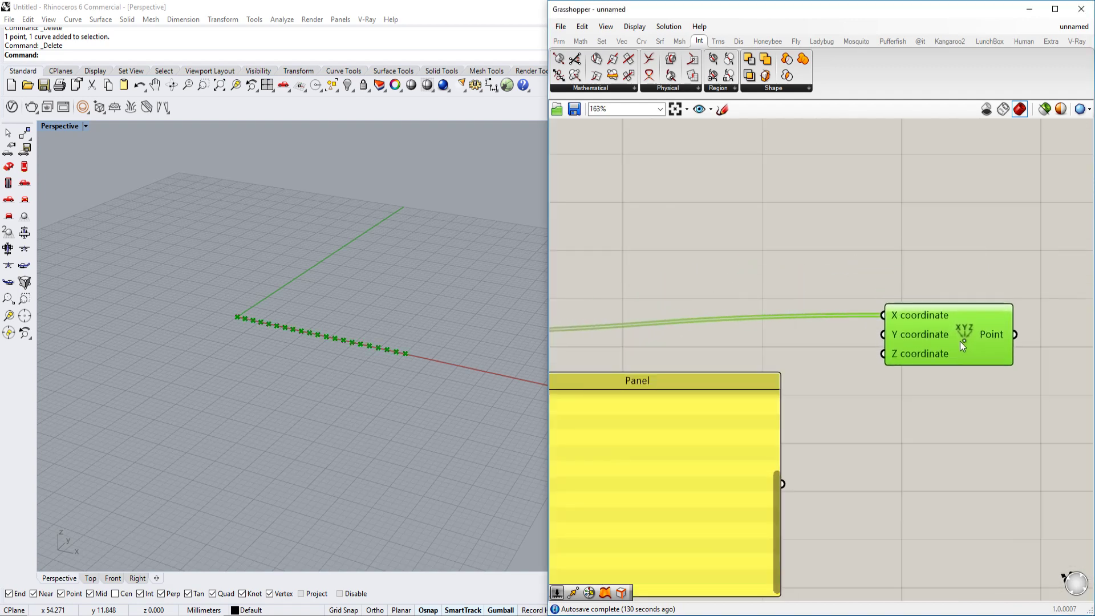
Step: Add a second Series component and place it above the Panel, between the first Series and Construct Point
{"action": "scroll", "coordinate": [960, 341], "scroll_direction": "down", "scroll_amount": 3}
{"action": "double_click", "coordinate": [711, 262]}
{"action": "type", "text": "series"}
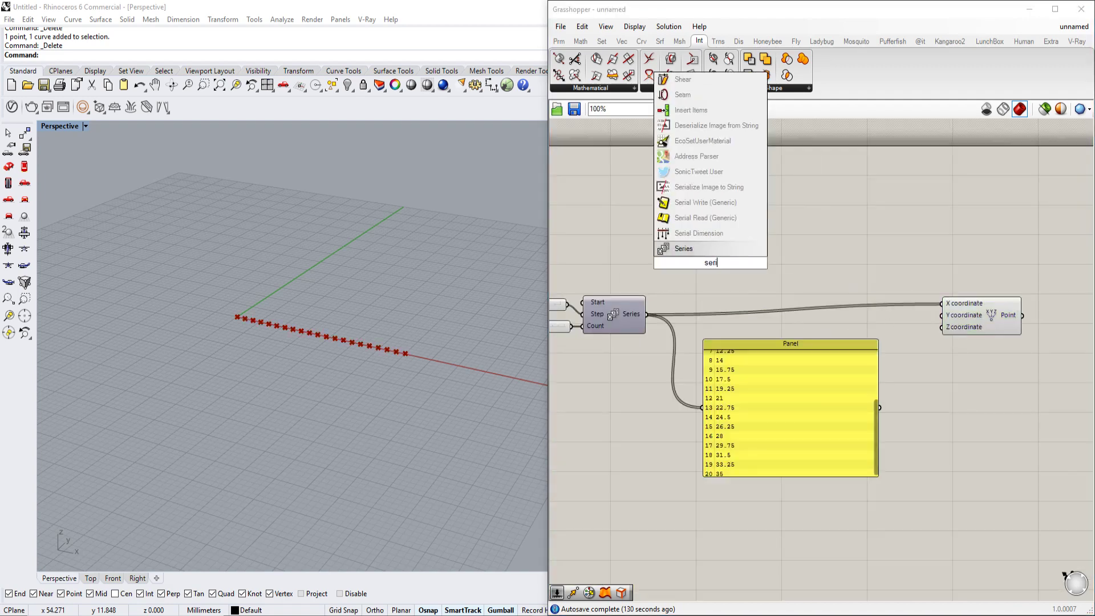
{"action": "left_click", "coordinate": [714, 251]}
{"action": "left_click_drag", "start_coordinate": [714, 259], "coordinate": [846, 245]}
{"action": "scroll", "coordinate": [797, 248], "scroll_direction": "up", "scroll_amount": 1}
{"action": "right_click_drag", "start_coordinate": [729, 248], "coordinate": [766, 241]}
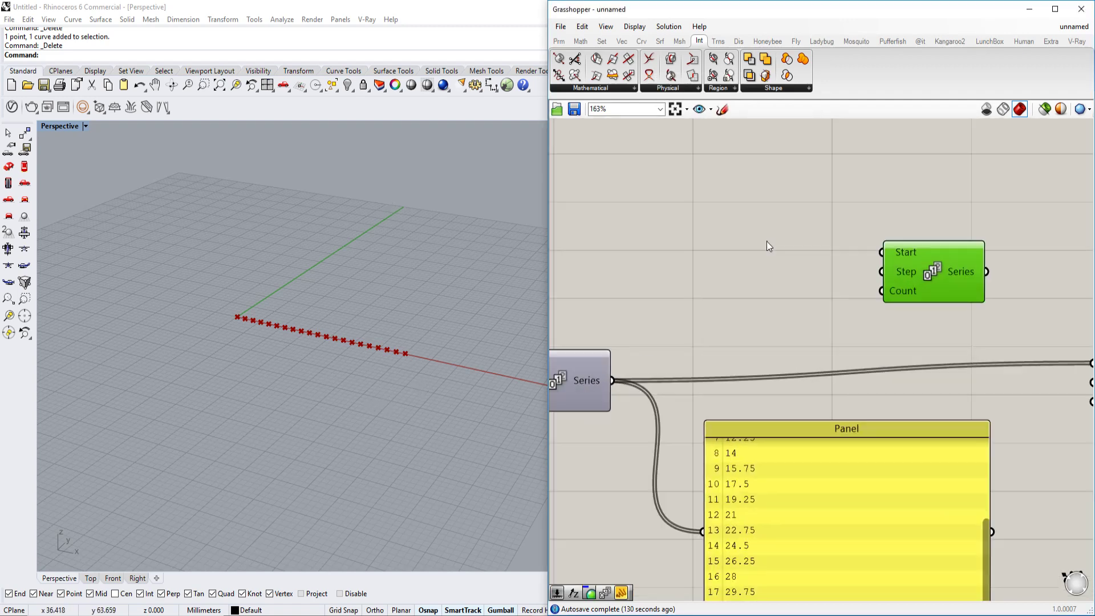
Step: Add a number slider with the value 23 and connect it to the Count input of the second Series
{"action": "scroll", "coordinate": [766, 242], "scroll_direction": "up", "scroll_amount": 1}
{"action": "double_click", "coordinate": [711, 252]}
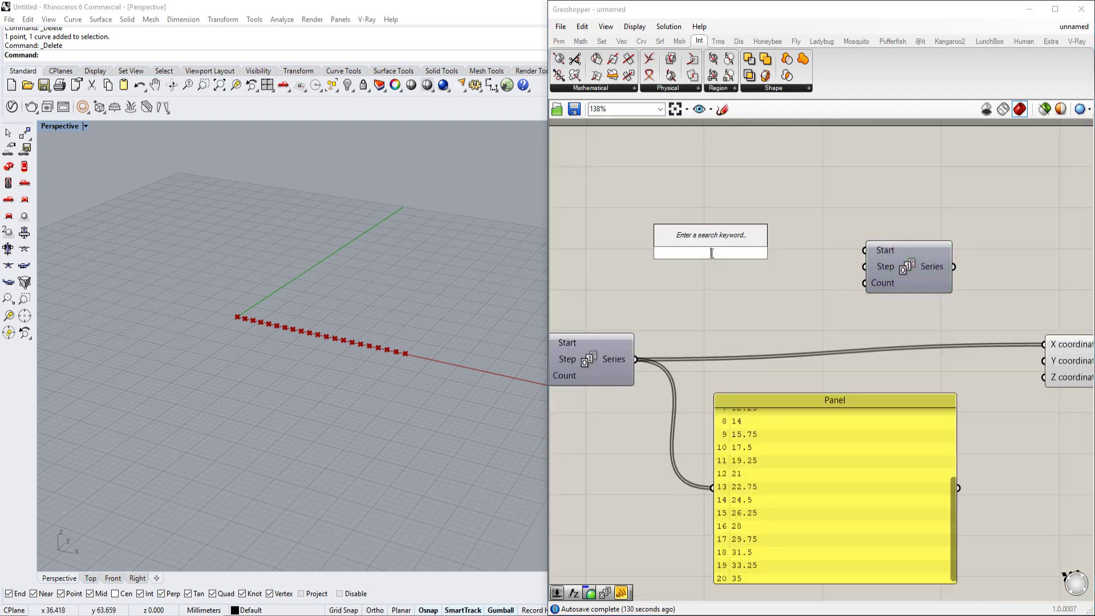
{"action": "type", "text": "23"}
{"action": "key", "text": "Return"}
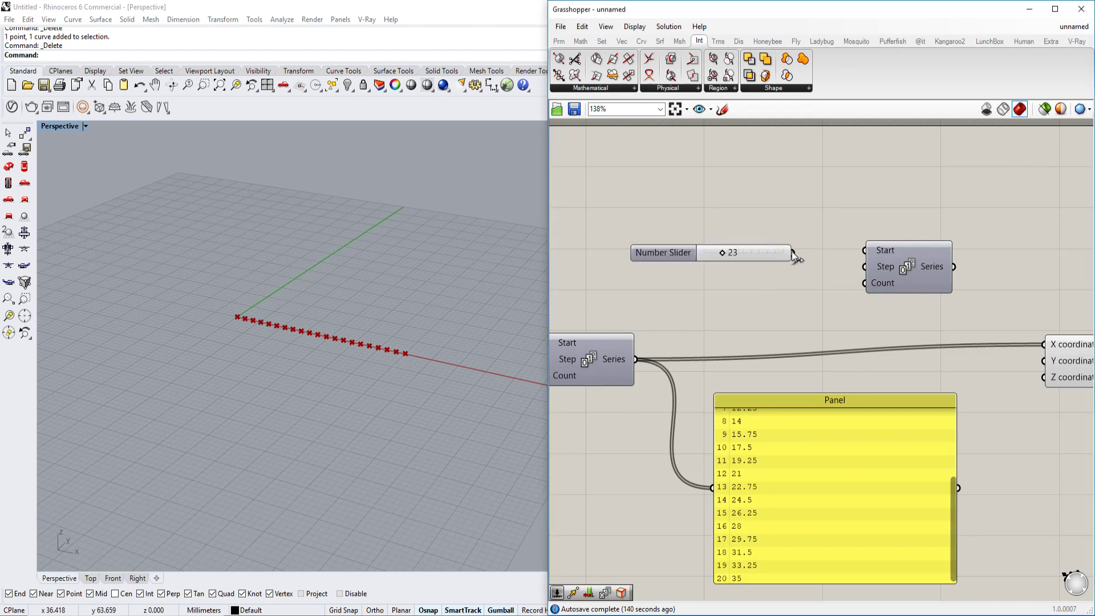
{"action": "left_click_drag", "start_coordinate": [806, 252], "coordinate": [864, 283]}
Step: Connect the second Series output to the Y coordinate of Construct Point and graft that input
{"action": "right_click_drag", "start_coordinate": [959, 271], "coordinate": [888, 264]}
{"action": "left_click_drag", "start_coordinate": [883, 260], "coordinate": [1011, 353]}
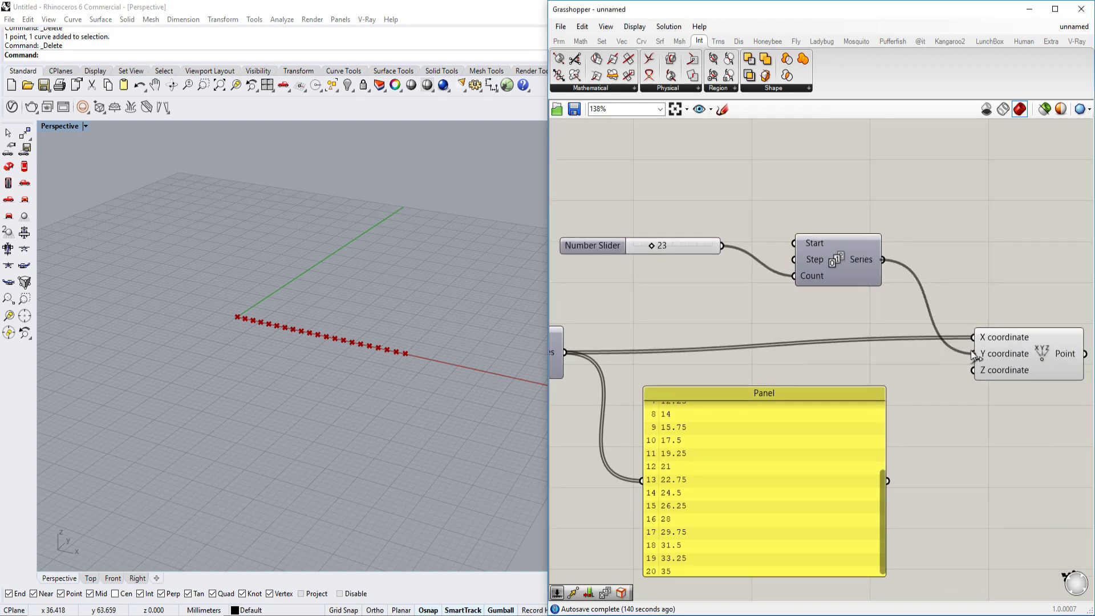
{"action": "right_click_drag", "start_coordinate": [980, 347], "coordinate": [867, 306]}
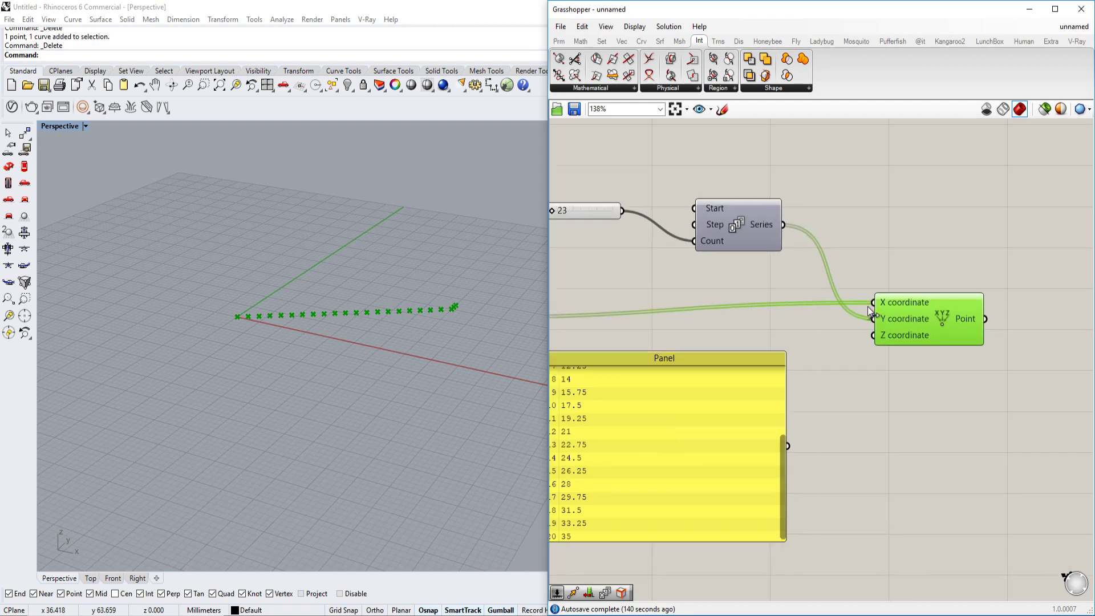
{"action": "right_click", "coordinate": [888, 318]}
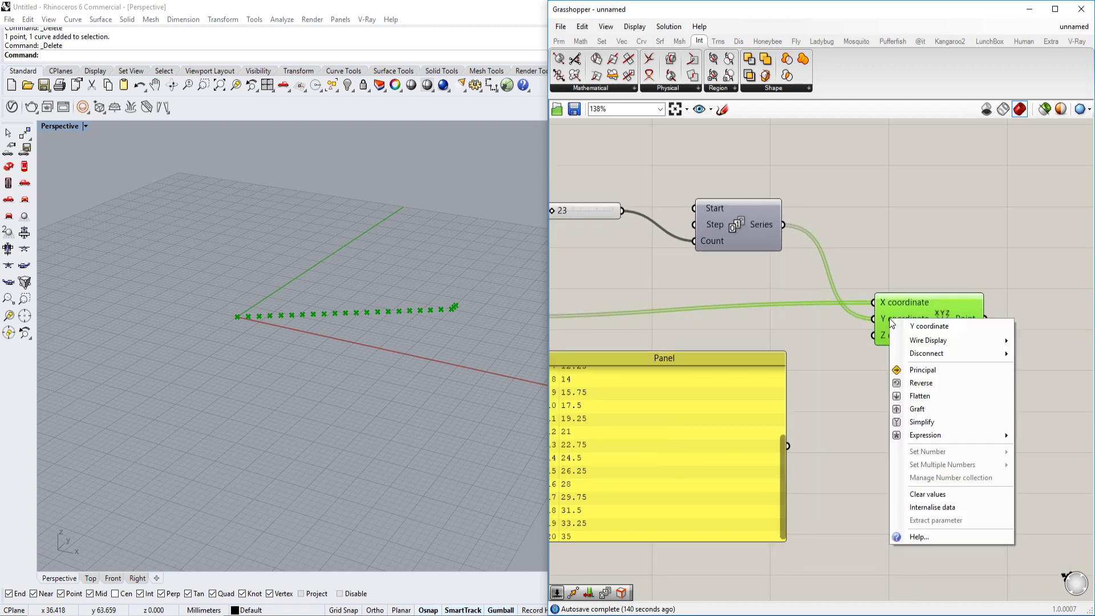
{"action": "left_click", "coordinate": [929, 409]}
Step: Connect the second Series output to the Z coordinate of Construct Point as well and graft that input
{"action": "right_click_drag", "start_coordinate": [724, 253], "coordinate": [741, 261]}
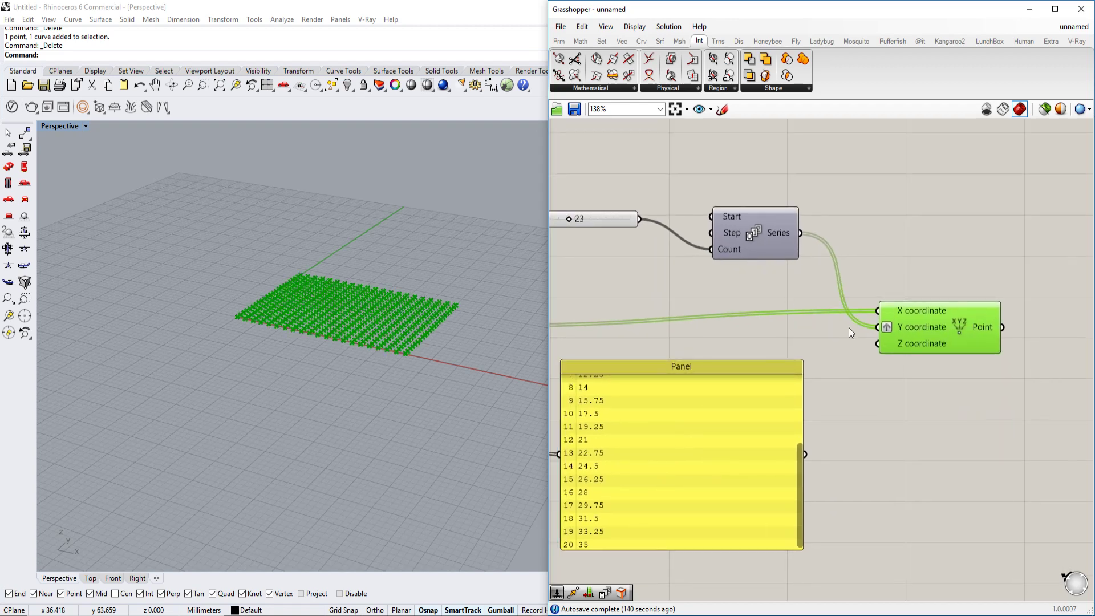
{"action": "left_click_drag", "start_coordinate": [793, 231], "coordinate": [878, 343]}
{"action": "right_click", "coordinate": [894, 327]}
{"action": "key", "text": "Escape"}
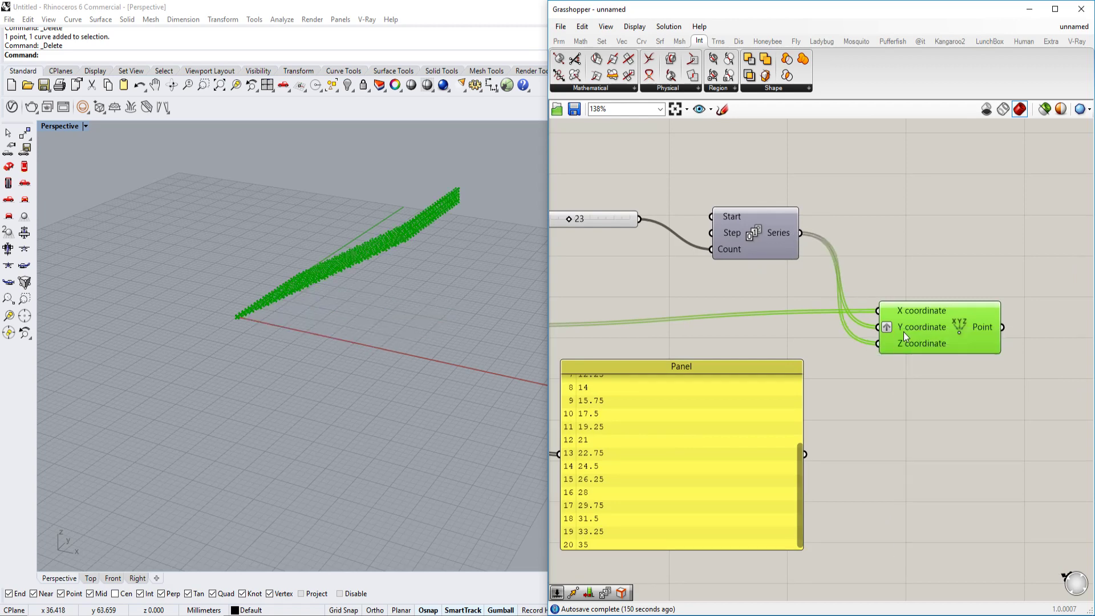
{"action": "right_click", "coordinate": [901, 342]}
{"action": "left_click", "coordinate": [930, 431]}
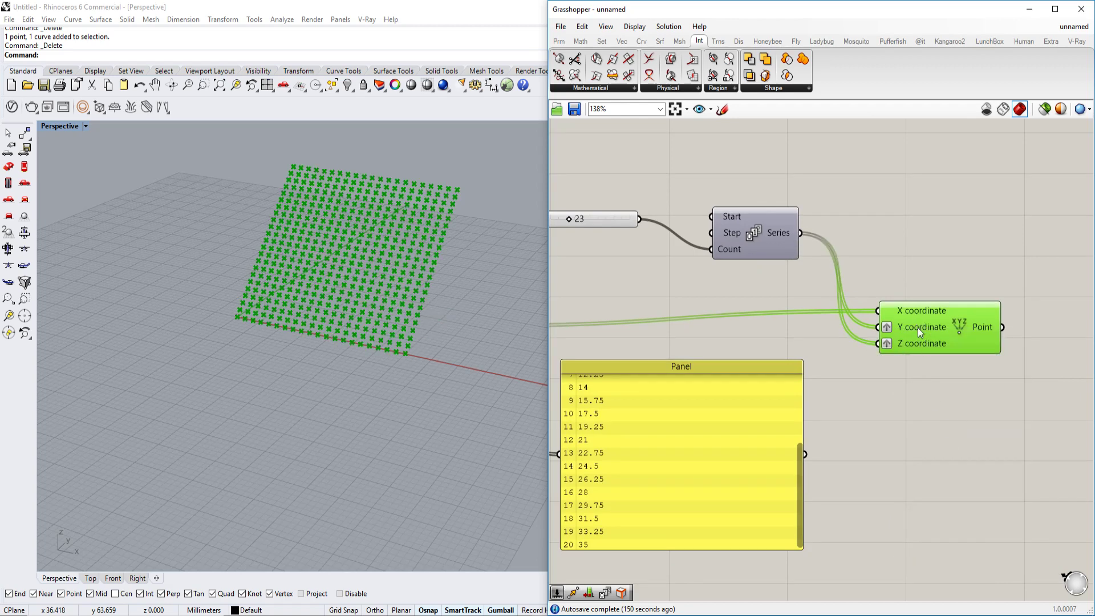
Step: Remove the graft from the Y coordinate input and disconnect the second Series from it
{"action": "right_click", "coordinate": [918, 327]}
{"action": "left_click", "coordinate": [958, 416]}
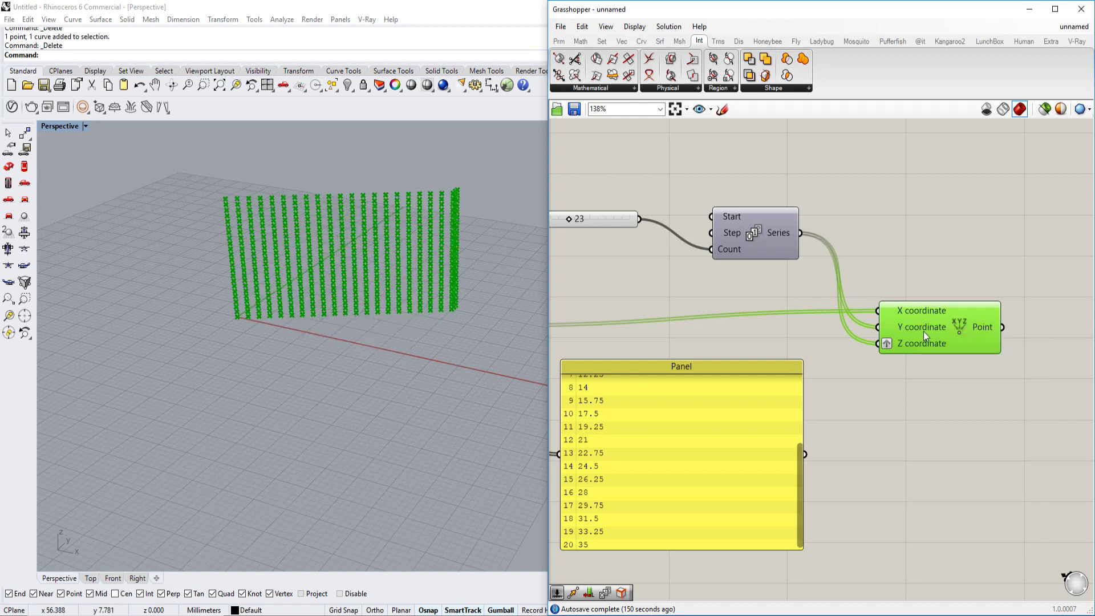
{"action": "left_click_drag", "start_coordinate": [878, 328], "coordinate": [799, 234], "text": "ctrl"}
{"action": "right_click_drag", "start_coordinate": [347, 365], "coordinate": [370, 294]}
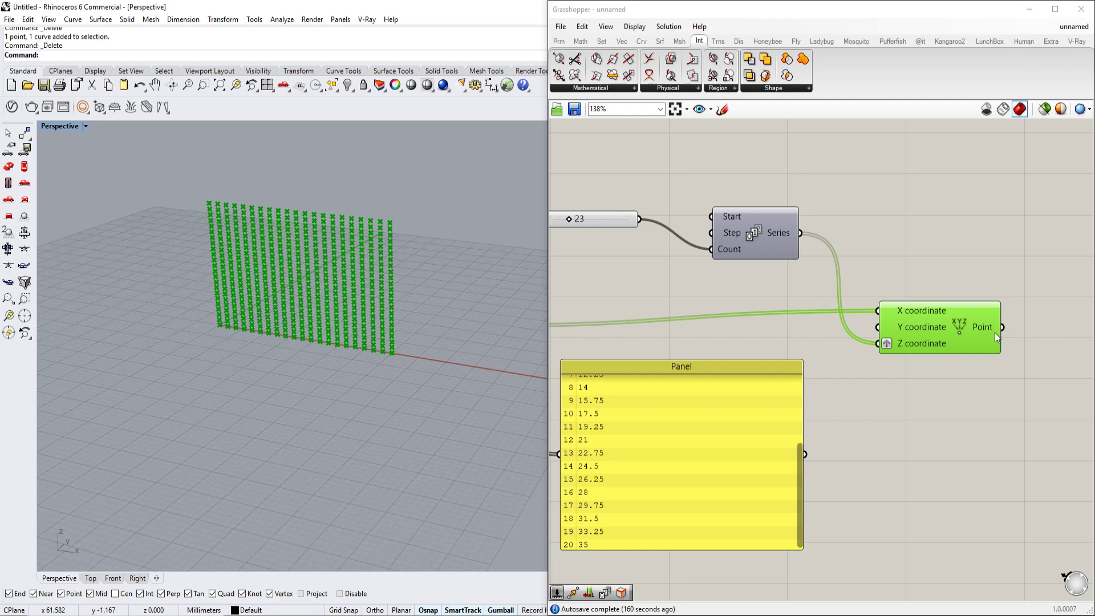
{"action": "mouse_move", "coordinate": [995, 336]}
{"action": "right_click_drag", "start_coordinate": [365, 319], "coordinate": [319, 402]}
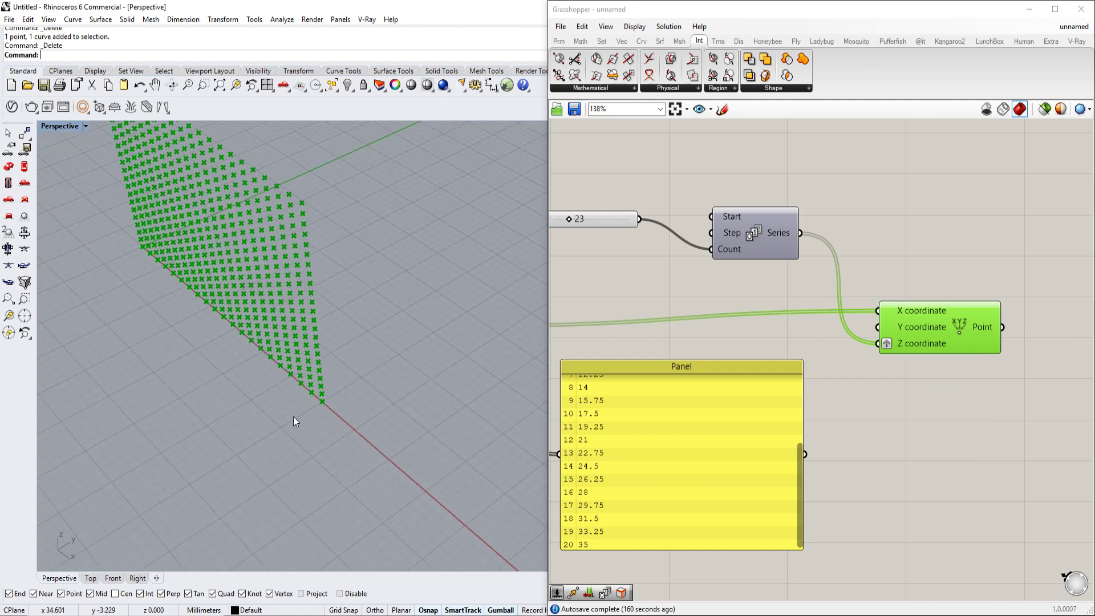
{"action": "right_click_drag", "start_coordinate": [308, 373], "coordinate": [359, 365]}
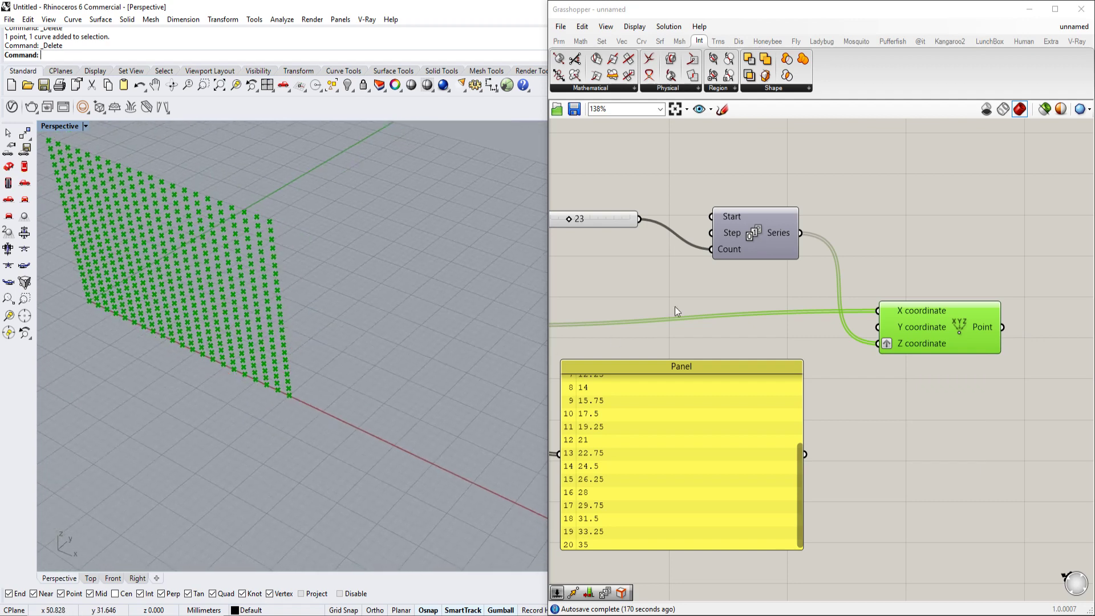
Step: Add a Move component and place it below and beyond the Construct Point component
{"action": "right_click_drag", "start_coordinate": [915, 312], "coordinate": [685, 254]}
{"action": "double_click", "coordinate": [833, 372]}
{"action": "type", "text": "move"}
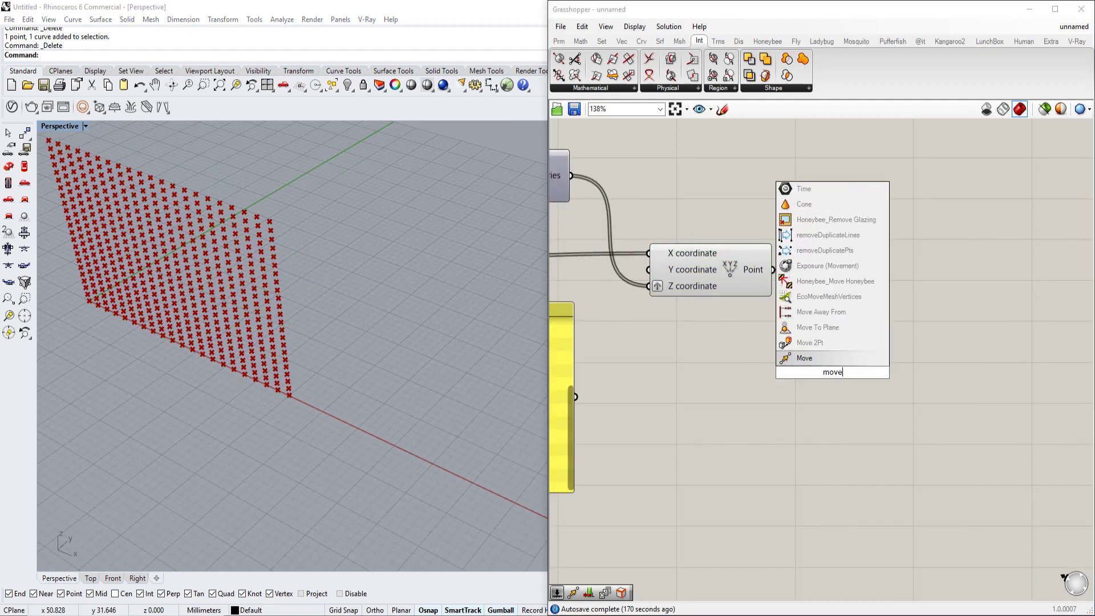
{"action": "key", "text": "Return"}
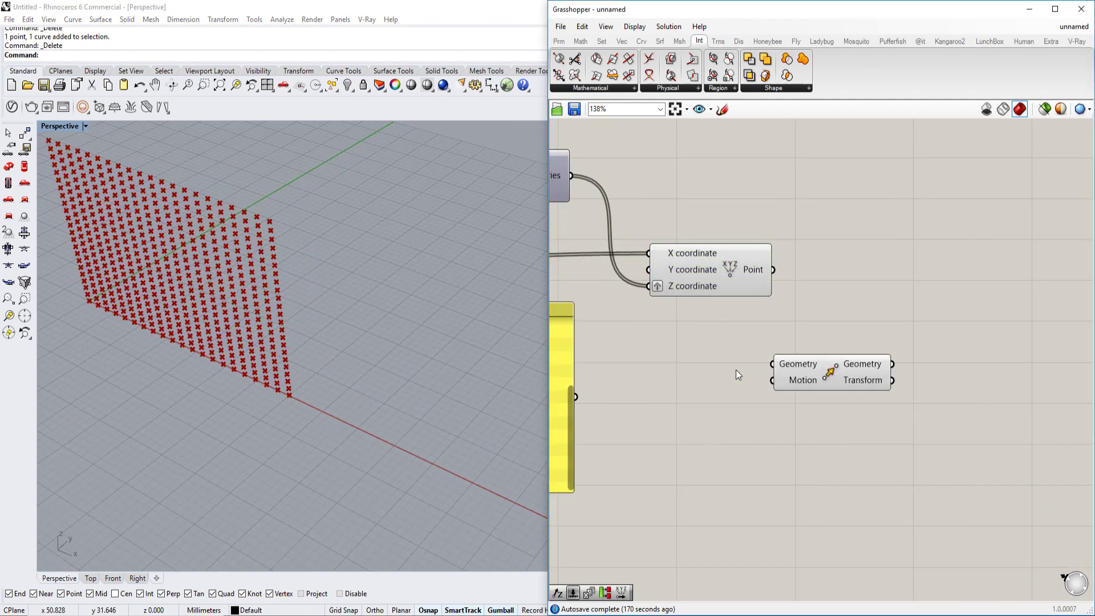
{"action": "left_click_drag", "start_coordinate": [792, 379], "coordinate": [861, 394]}
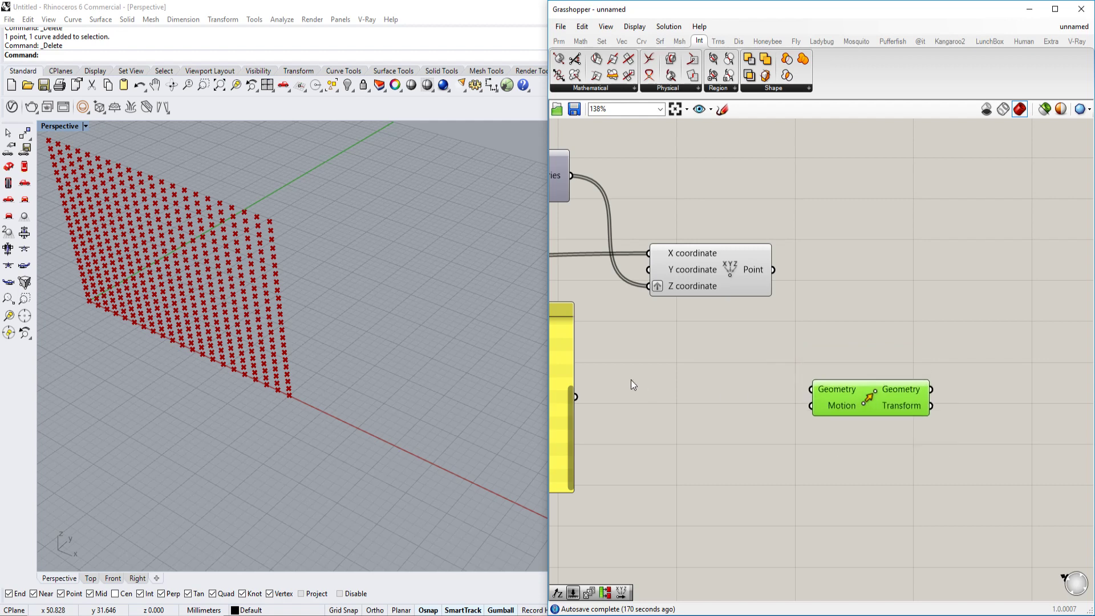
Step: Add a Point parameter beside Move and assign it three attractor points picked around the point grid in the Rhino viewport
{"action": "double_click", "coordinate": [712, 393]}
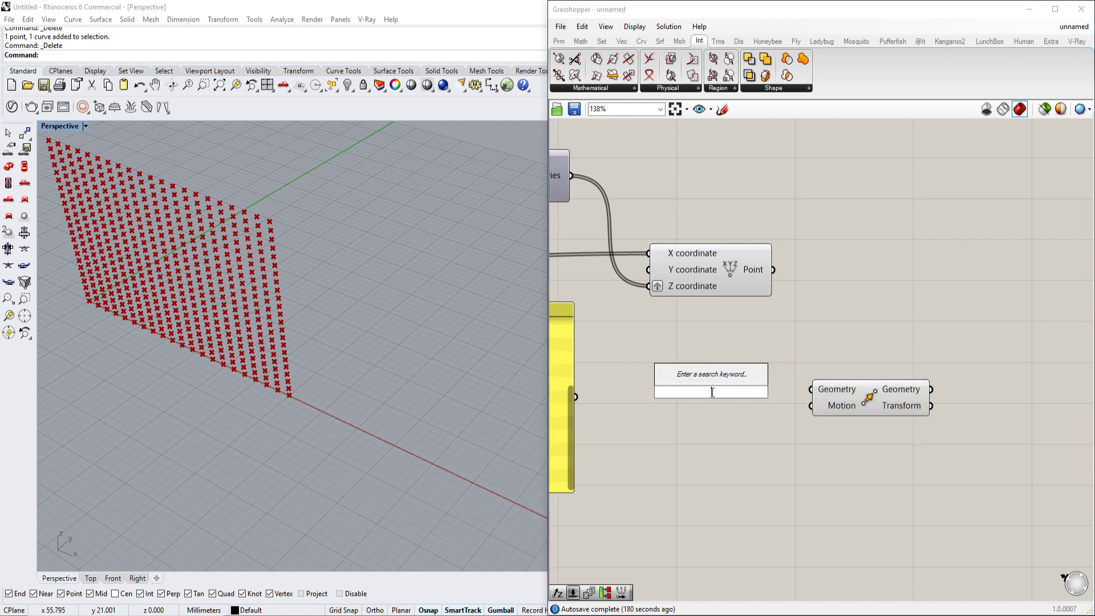
{"action": "type", "text": "point"}
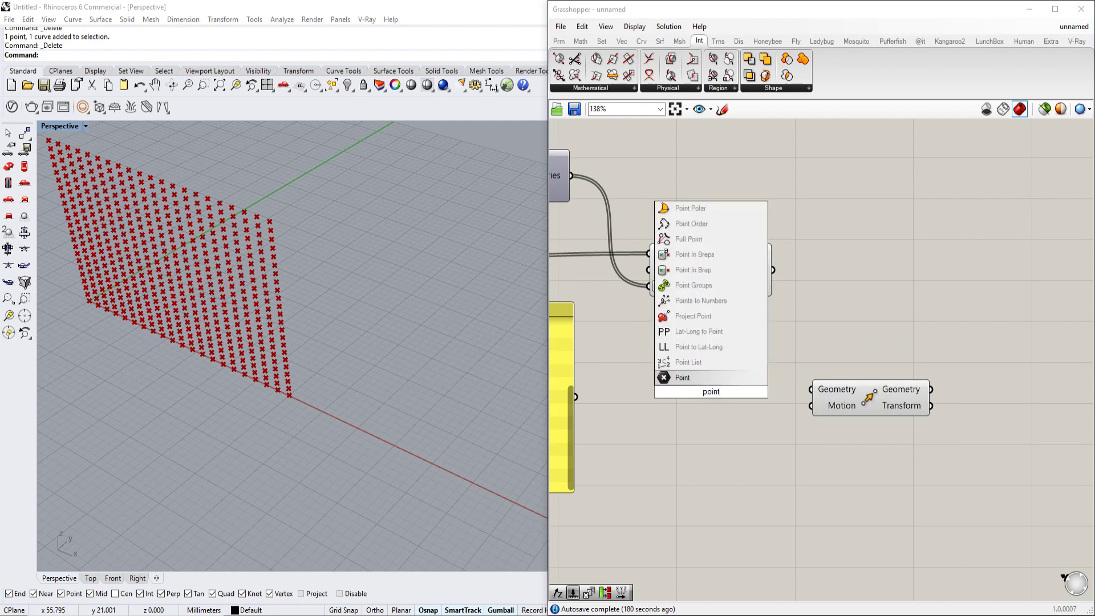
{"action": "key", "text": "Return"}
{"action": "right_click", "coordinate": [709, 392]}
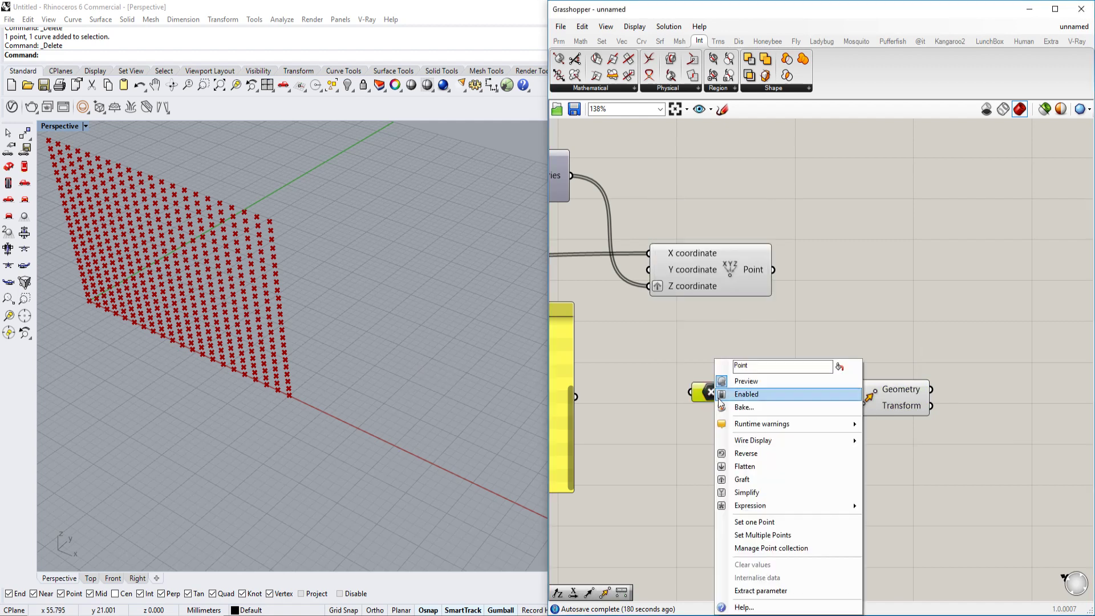
{"action": "left_click", "coordinate": [762, 534]}
{"action": "left_click", "coordinate": [314, 363]}
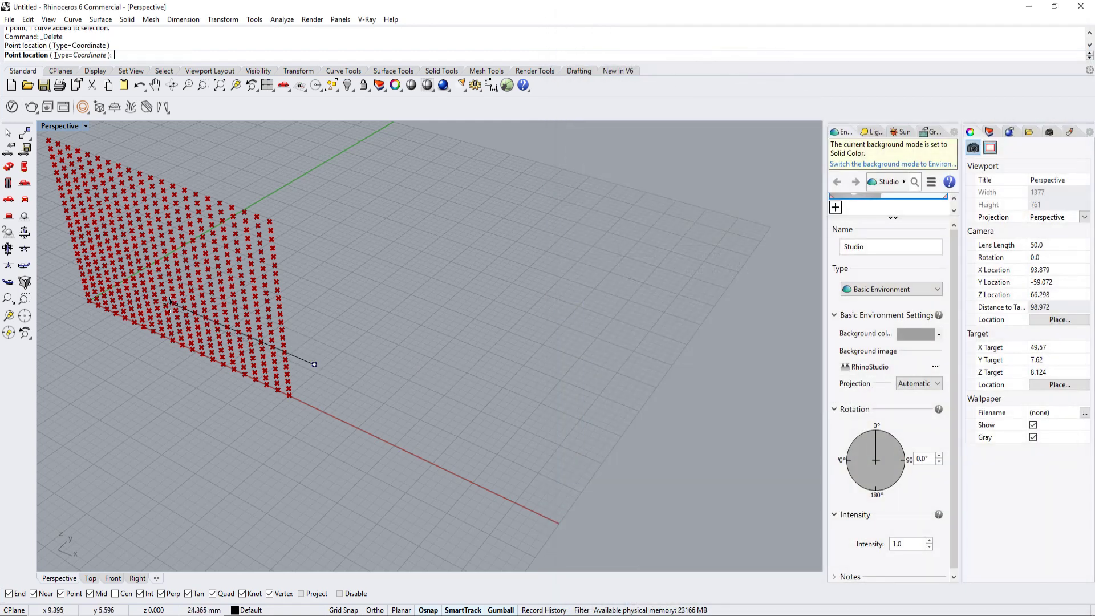
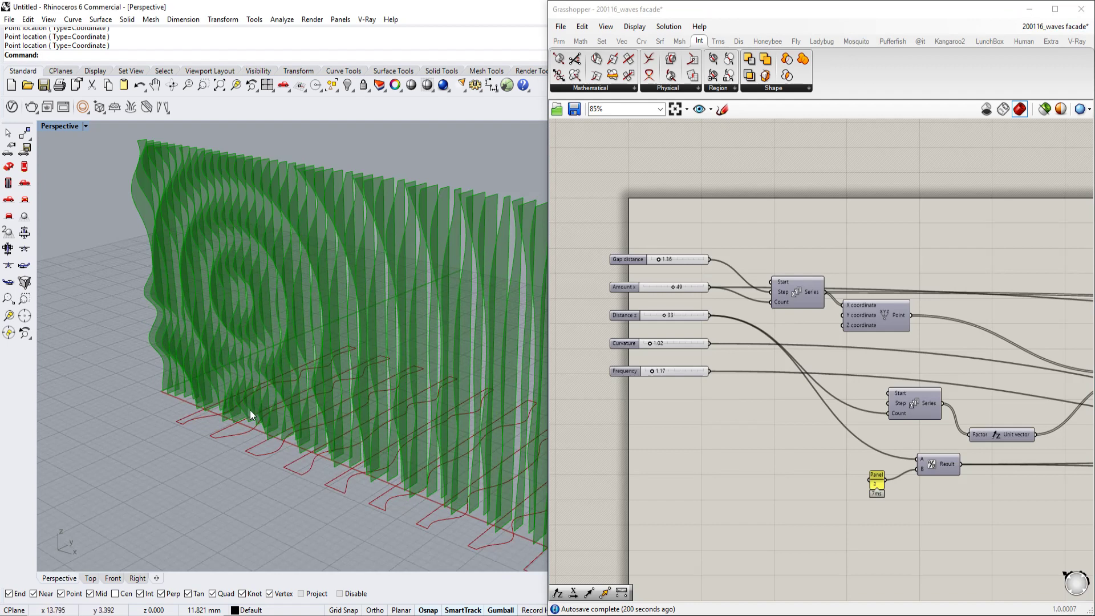
Step: Examine the finished facade of the 200116_waves facade definition in the viewport and return to the unnamed definition
{"action": "scroll", "coordinate": [250, 296], "scroll_direction": "down", "scroll_amount": 5}
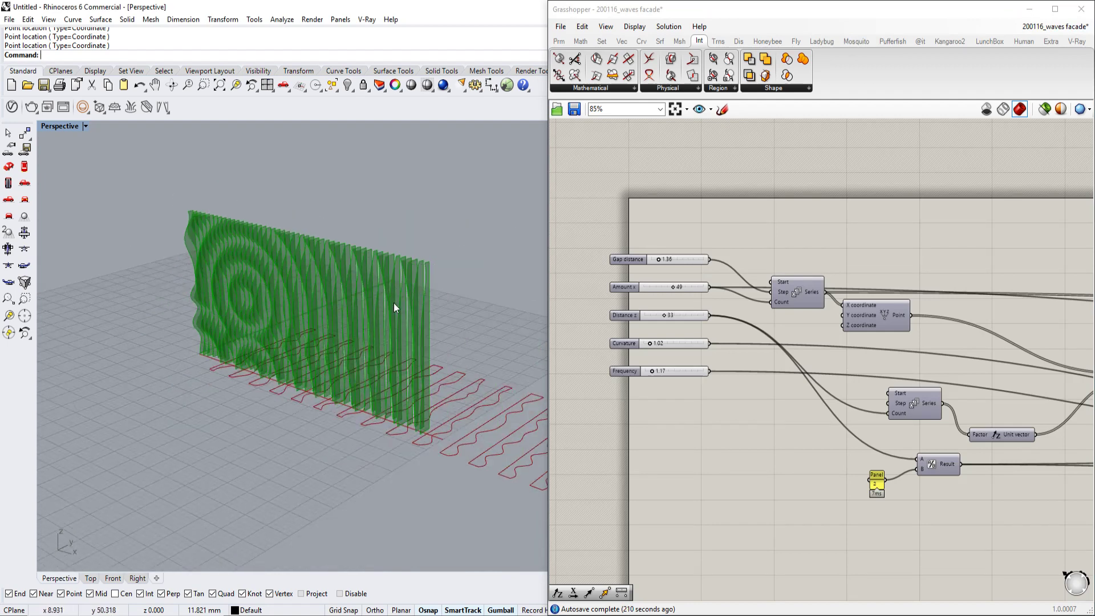
{"action": "scroll", "coordinate": [227, 303], "scroll_direction": "up", "scroll_amount": 6}
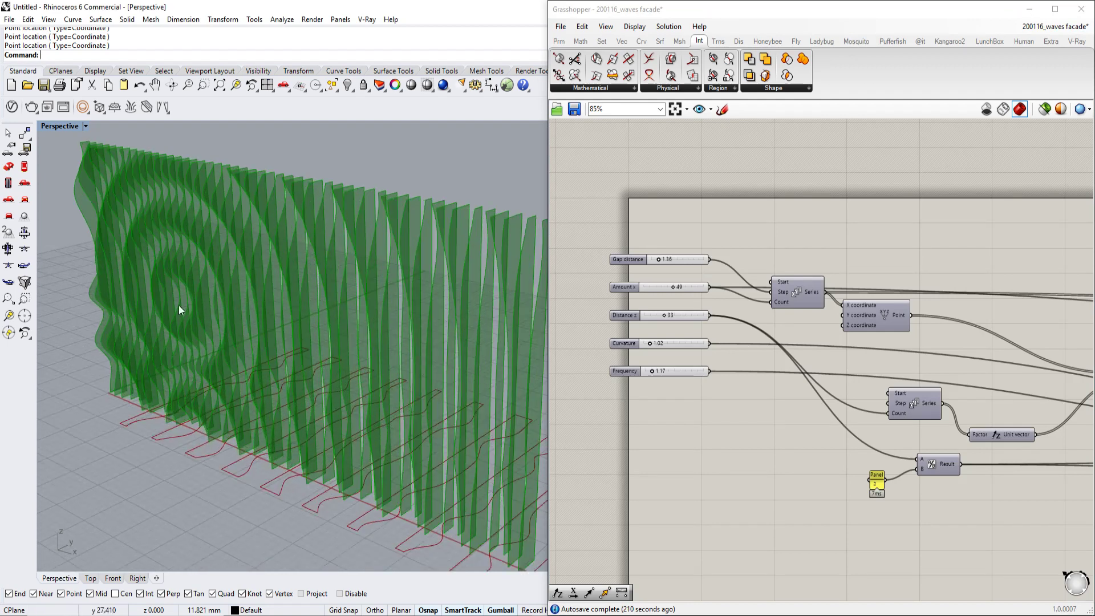
{"action": "left_click", "coordinate": [1055, 26]}
{"action": "left_click", "coordinate": [1029, 152]}
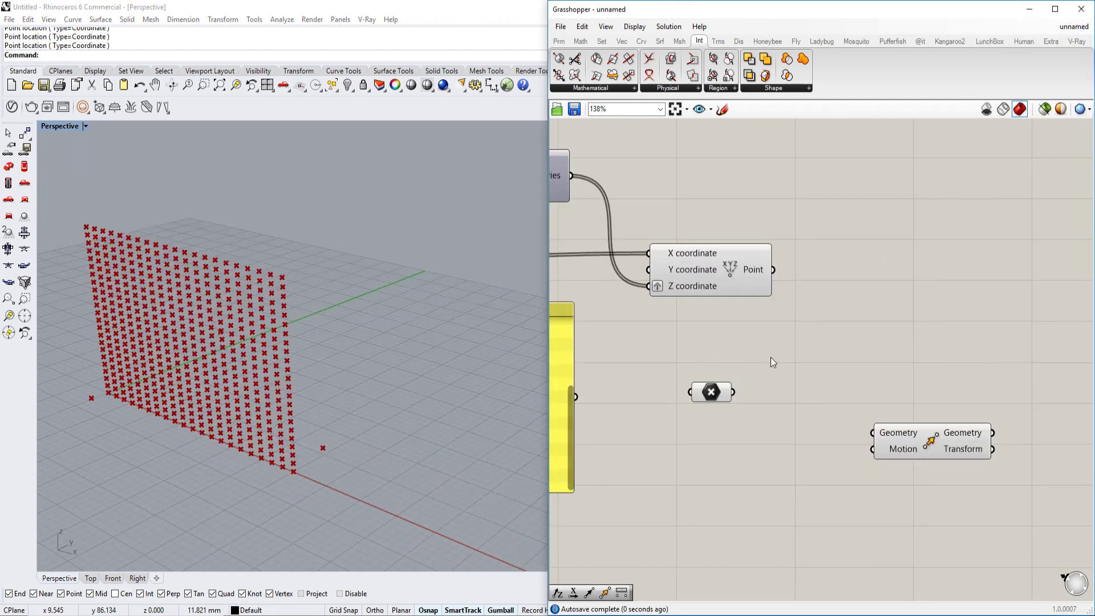
Step: Add a Closest Point component, feeding it the Construct Point output as Point and the attractor Point parameter as Cloud
{"action": "double_click", "coordinate": [820, 307]}
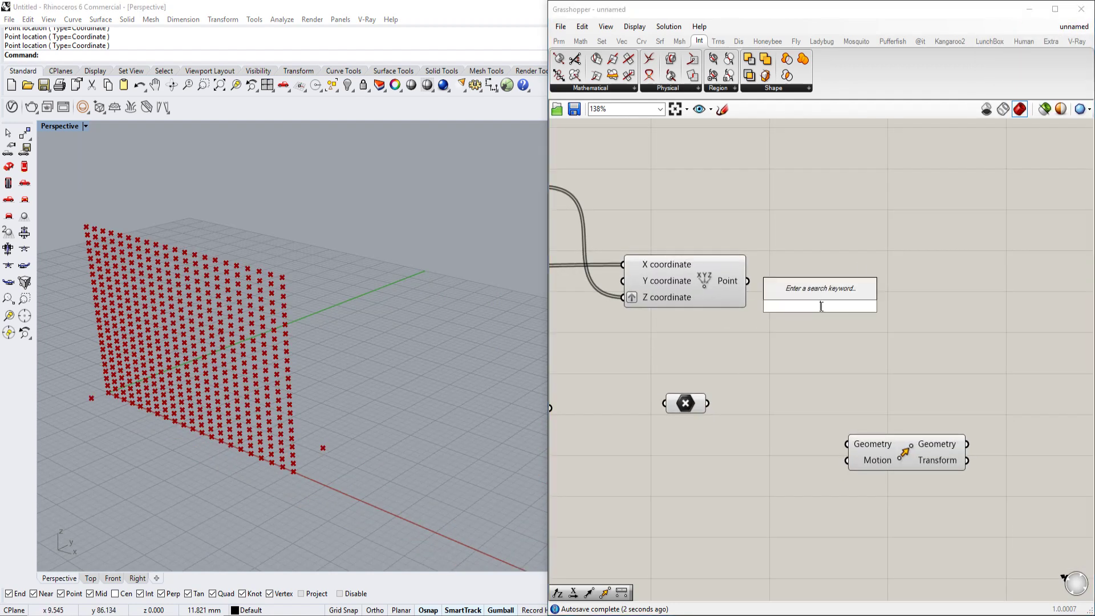
{"action": "type", "text": "c"}
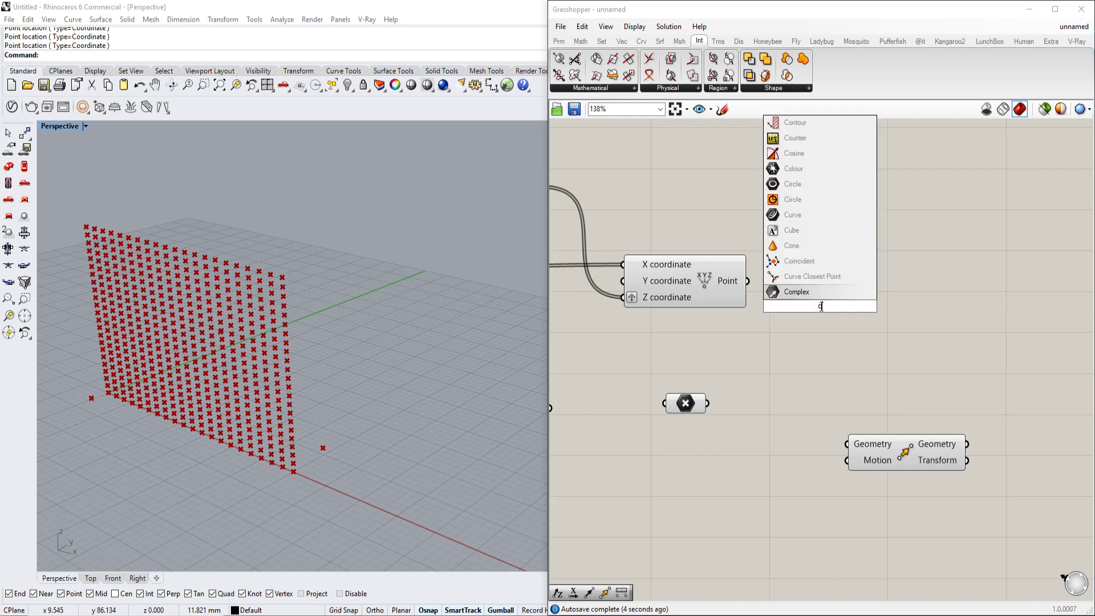
{"action": "type", "text": "losest"}
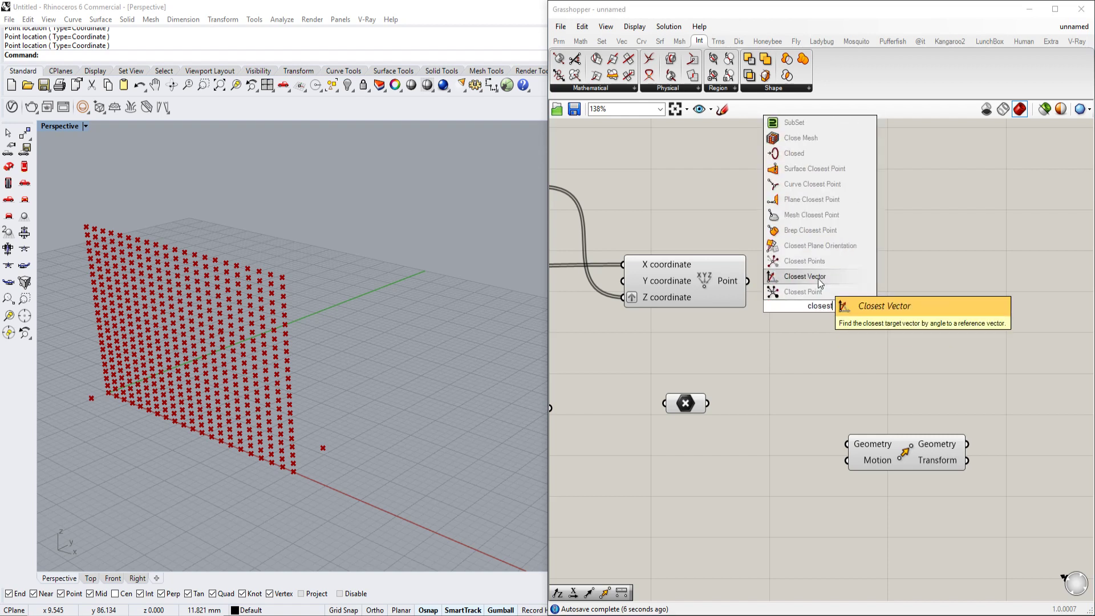
{"action": "left_click", "coordinate": [819, 295]}
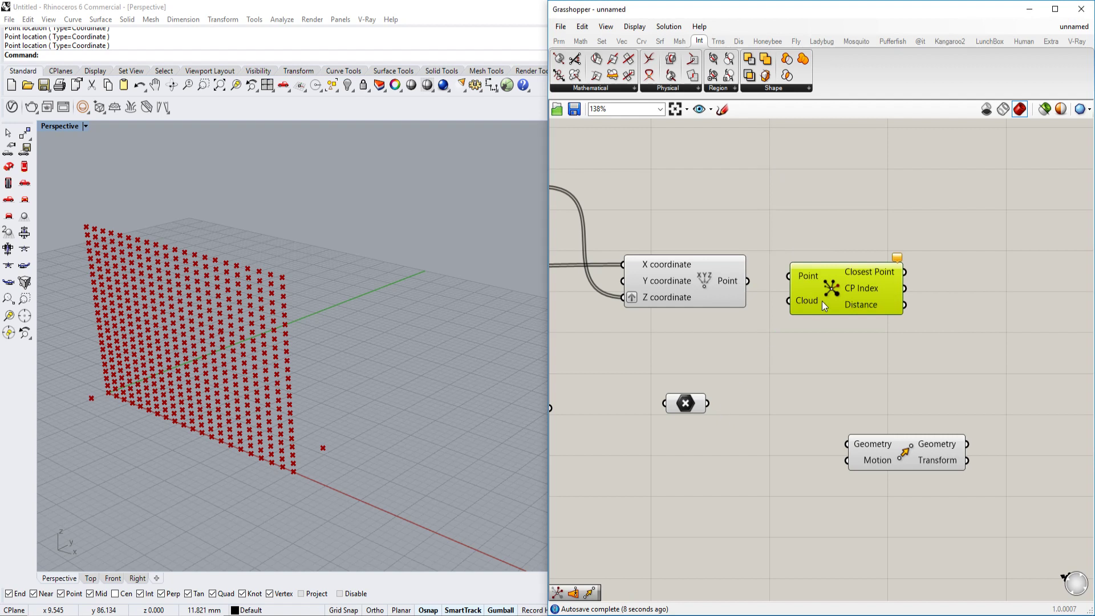
{"action": "left_click_drag", "start_coordinate": [708, 403], "coordinate": [773, 332]}
{"action": "left_click", "coordinate": [689, 405]}
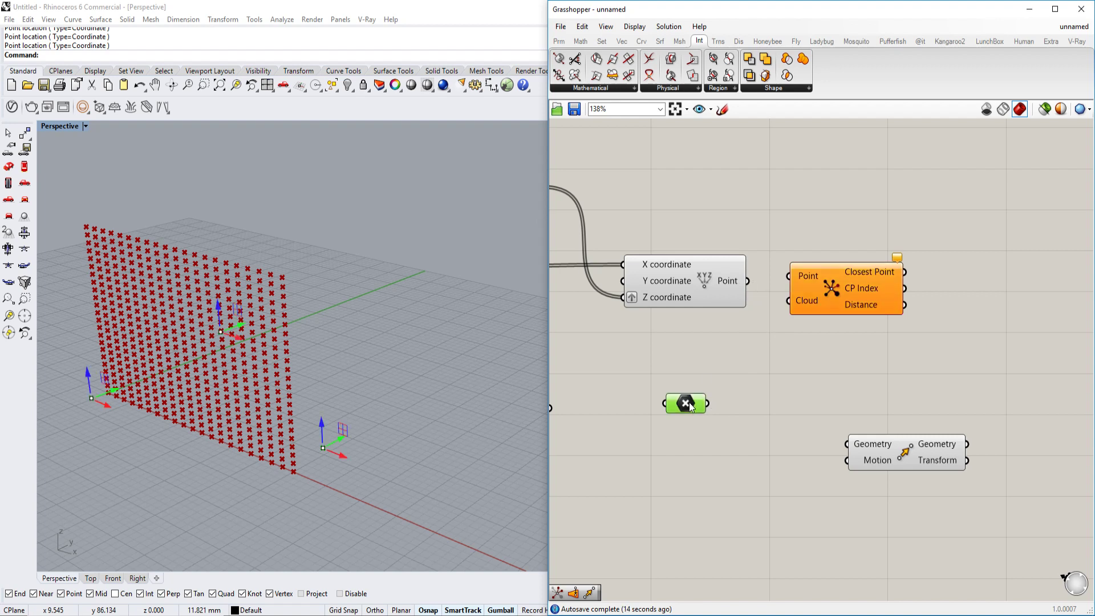
{"action": "left_click_drag", "start_coordinate": [707, 403], "coordinate": [742, 285]}
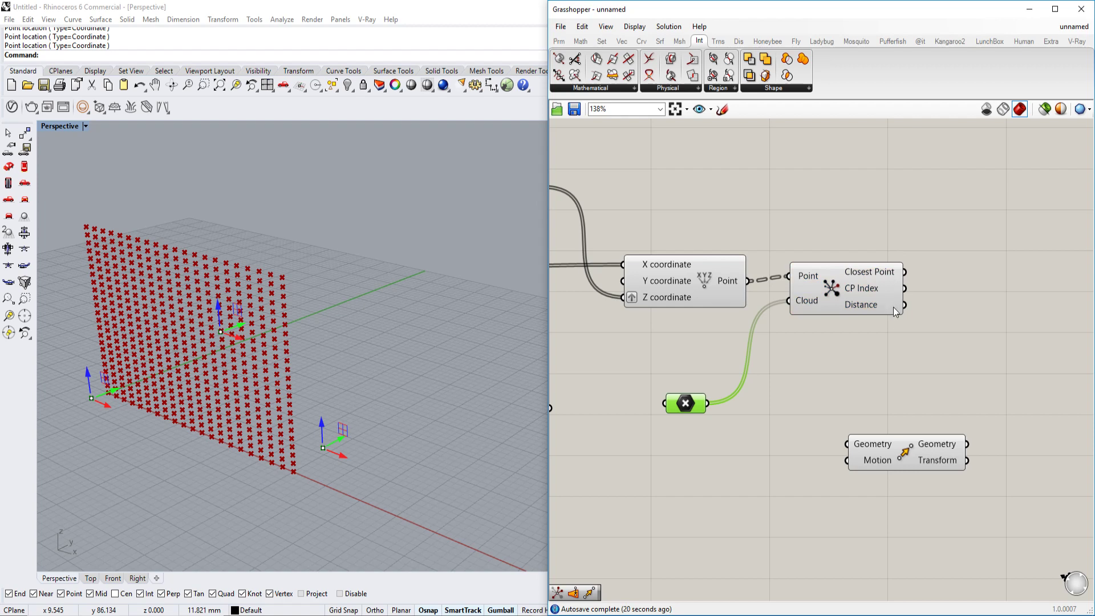
Step: Add a Panel and connect the Distance output of Closest Point to it, leaving free space between the two
{"action": "scroll", "coordinate": [893, 305], "scroll_direction": "down", "scroll_amount": 2}
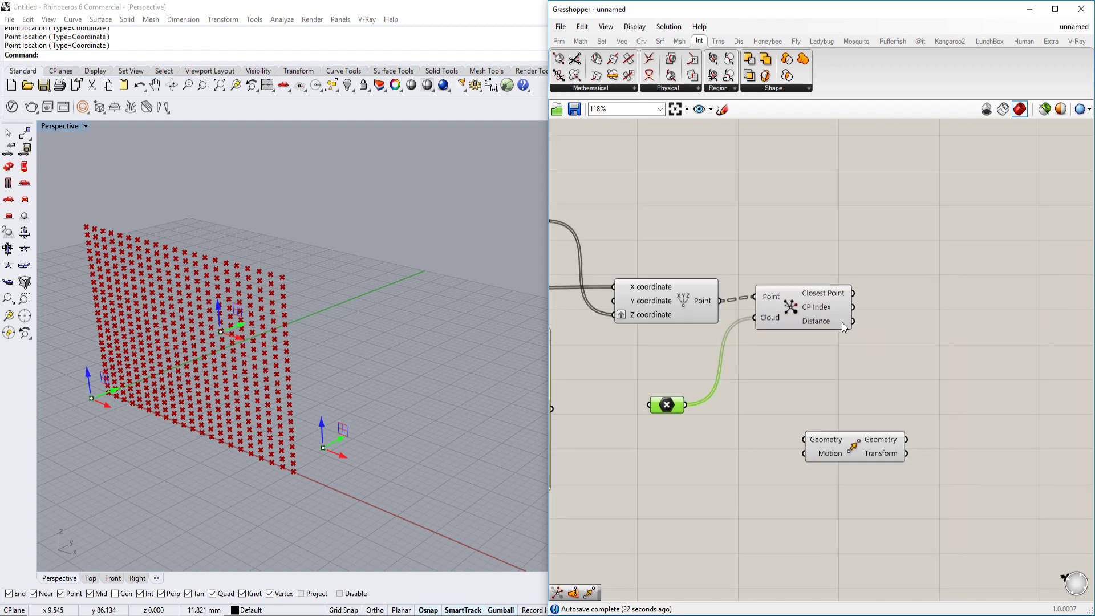
{"action": "double_click", "coordinate": [895, 371]}
{"action": "type", "text": "Panel"}
{"action": "key", "text": "Return"}
{"action": "scroll", "coordinate": [889, 374], "scroll_direction": "up", "scroll_amount": 4}
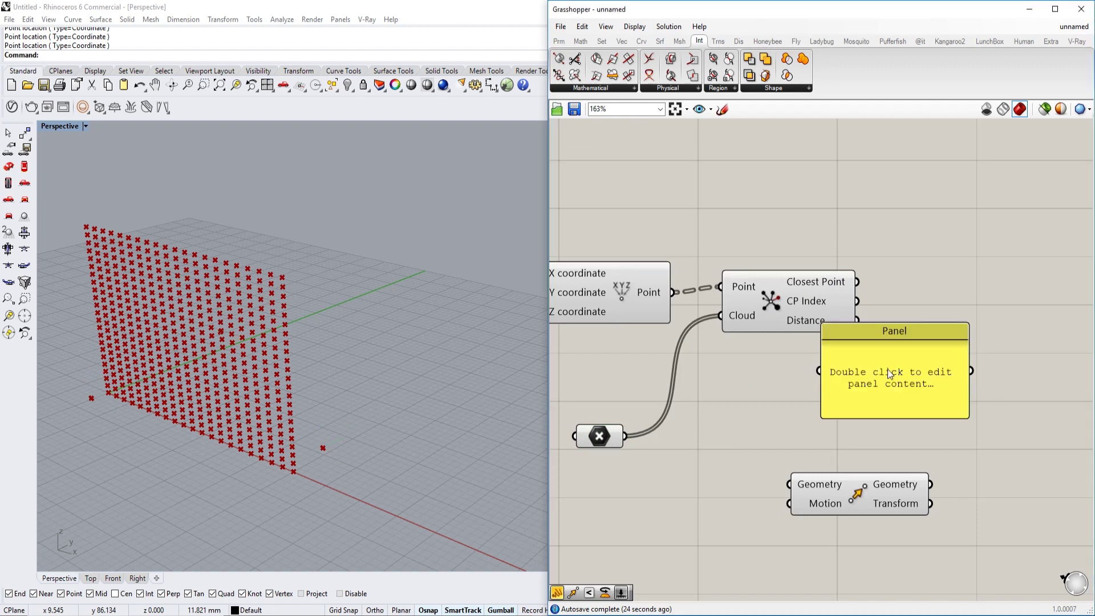
{"action": "left_click_drag", "start_coordinate": [889, 373], "coordinate": [984, 367]}
{"action": "left_click_drag", "start_coordinate": [857, 319], "coordinate": [947, 386]}
{"action": "scroll", "coordinate": [904, 360], "scroll_direction": "down", "scroll_amount": 4}
{"action": "right_click_drag", "start_coordinate": [309, 446], "coordinate": [329, 440]}
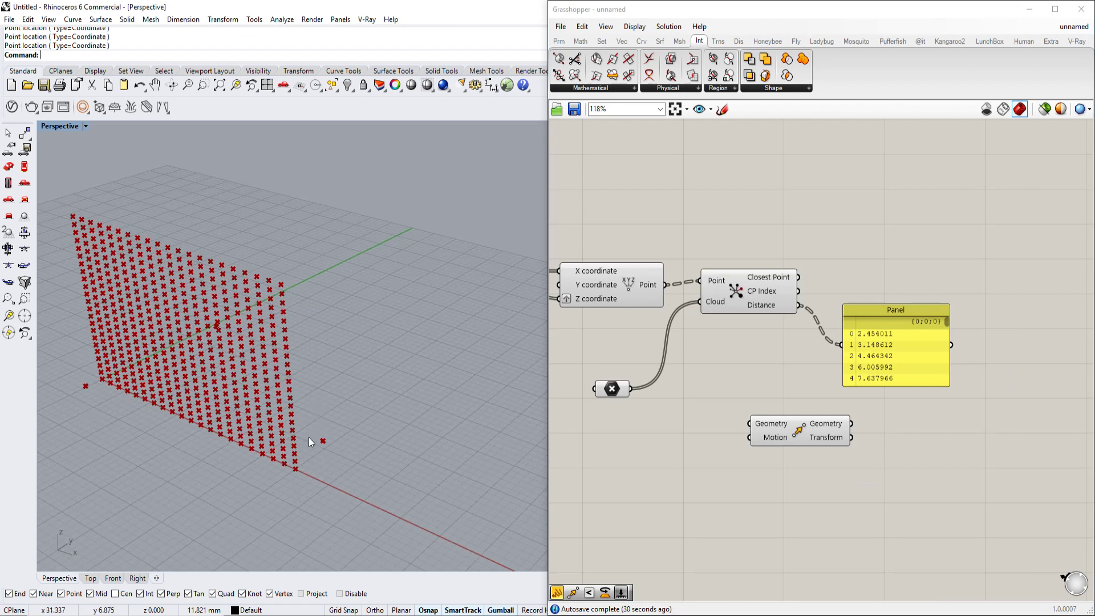
{"action": "left_click_drag", "start_coordinate": [884, 351], "coordinate": [961, 368]}
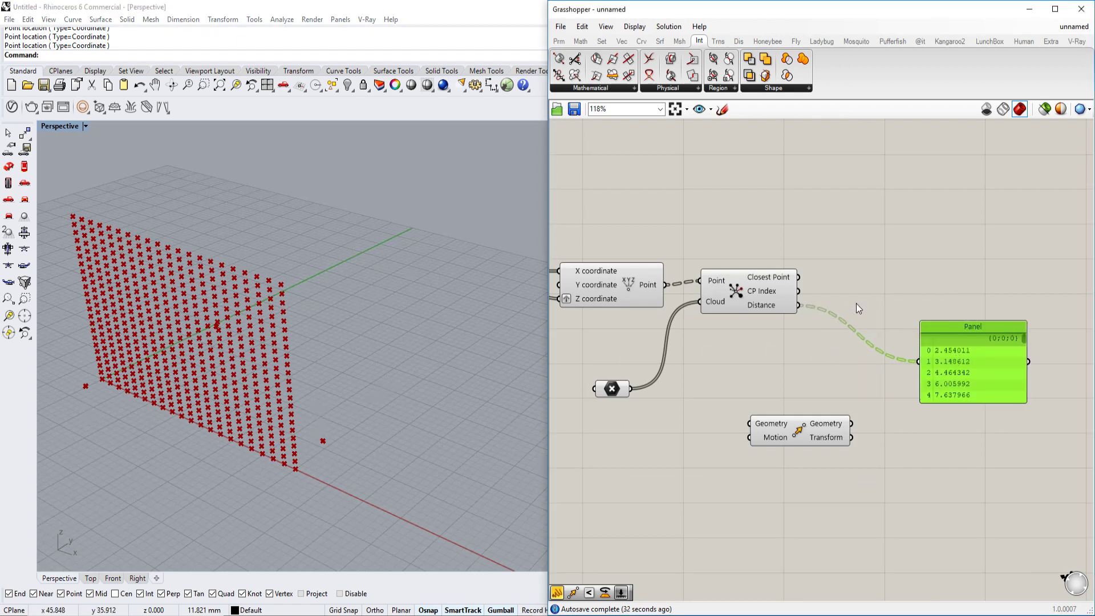
Step: Shift the Move component to make room and add a Unit Y vector component in front of it
{"action": "double_click", "coordinate": [857, 271]}
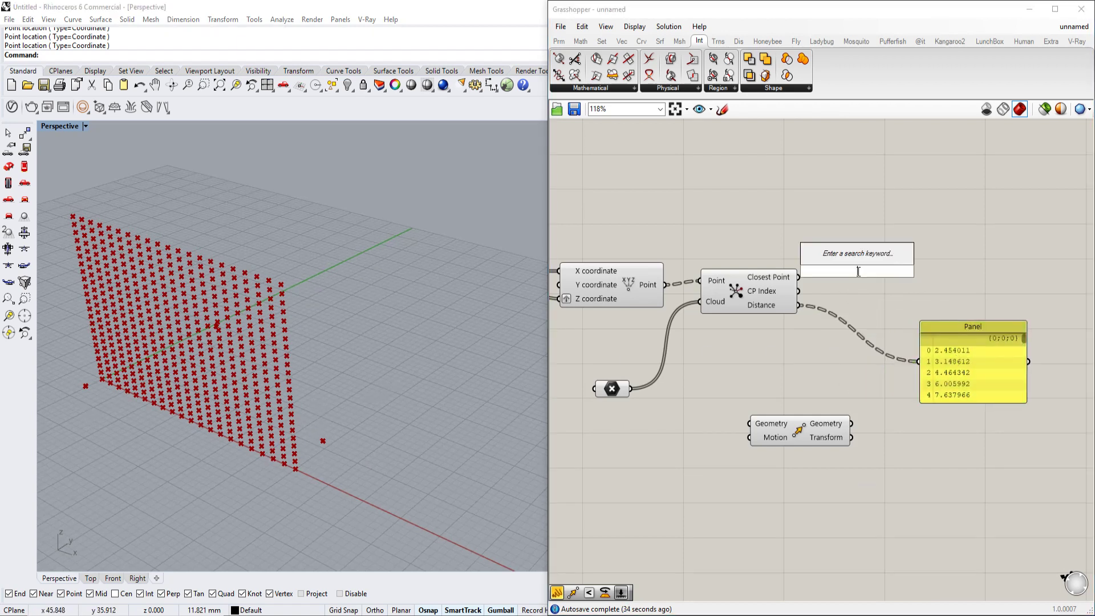
{"action": "left_click_drag", "start_coordinate": [801, 428], "coordinate": [873, 440]}
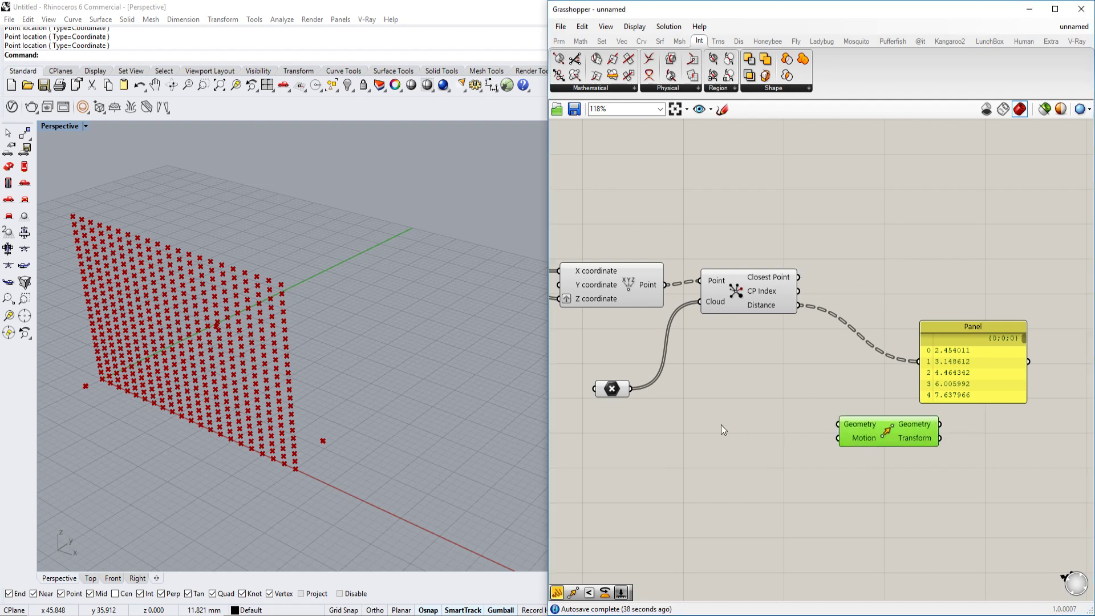
{"action": "right_click_drag", "start_coordinate": [720, 425], "coordinate": [776, 410]}
{"action": "double_click", "coordinate": [795, 409]}
{"action": "type", "text": "y"}
{"action": "left_click", "coordinate": [768, 399]}
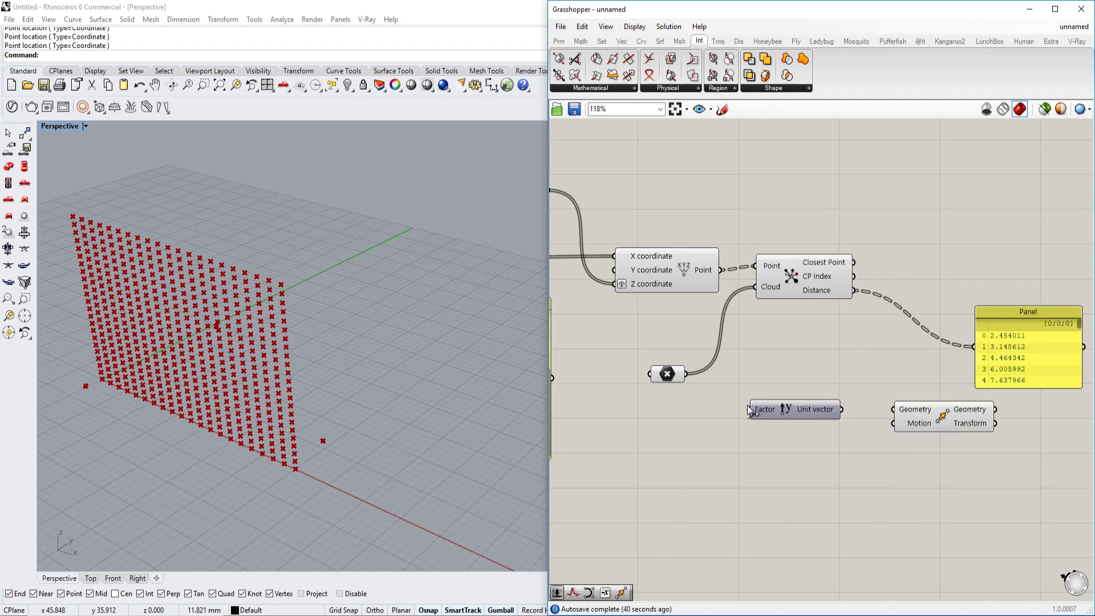
Step: Wire Distance into the Unit Y Factor, Unit vector into Move's Motion and the grid points into Move's Geometry
{"action": "left_click_drag", "start_coordinate": [749, 409], "coordinate": [854, 291]}
{"action": "left_click_drag", "start_coordinate": [847, 410], "coordinate": [773, 307]}
{"action": "scroll", "coordinate": [889, 402], "scroll_direction": "down", "scroll_amount": 3}
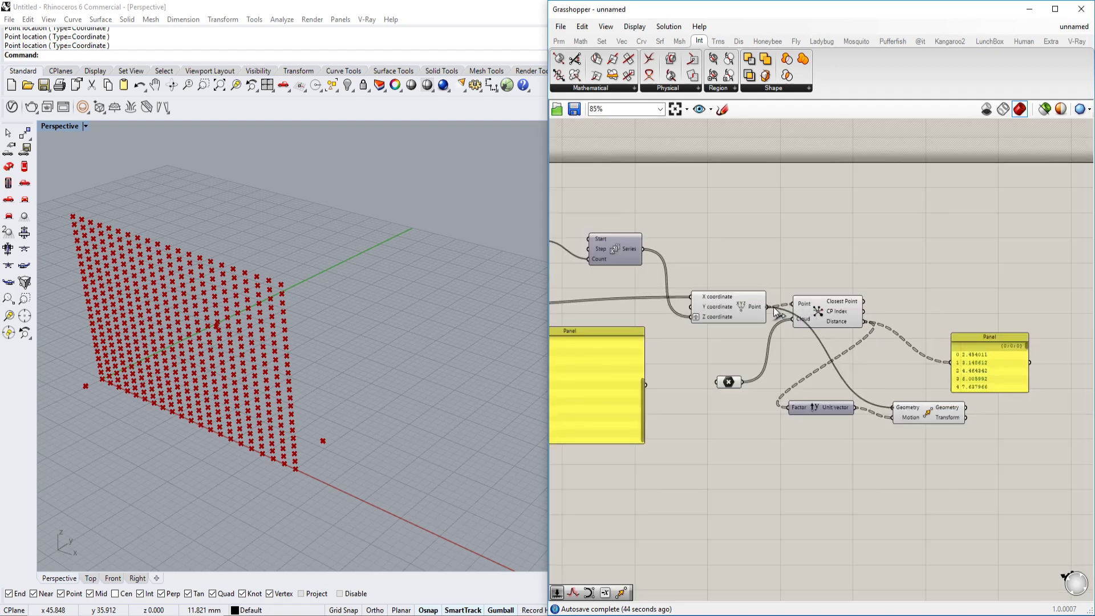
{"action": "left_click", "coordinate": [951, 414]}
{"action": "mouse_move", "coordinate": [297, 388]}
{"action": "right_mouse_down"}
{"action": "mouse_move", "coordinate": [205, 359]}
{"action": "mouse_move", "coordinate": [313, 379]}
{"action": "right_mouse_up"}
{"action": "scroll", "coordinate": [427, 364], "scroll_direction": "down", "scroll_amount": 3}
{"action": "right_click_drag", "start_coordinate": [428, 365], "coordinate": [288, 378], "text": "shift"}
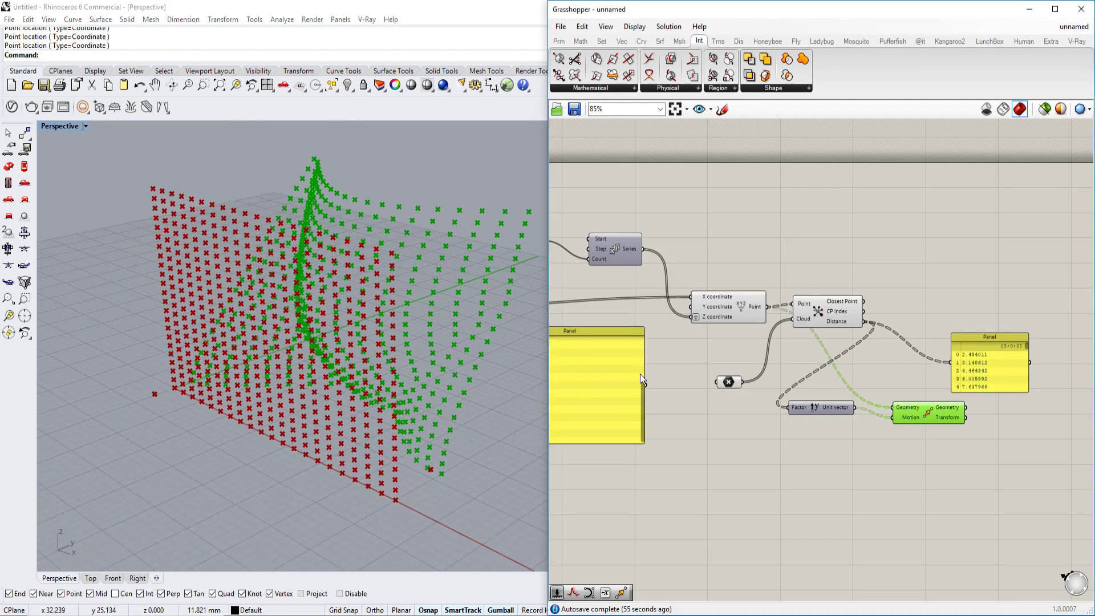
Step: Raise the attractor point at the far X end of the grid along Z and highlight the moved points
{"action": "left_click", "coordinate": [729, 384]}
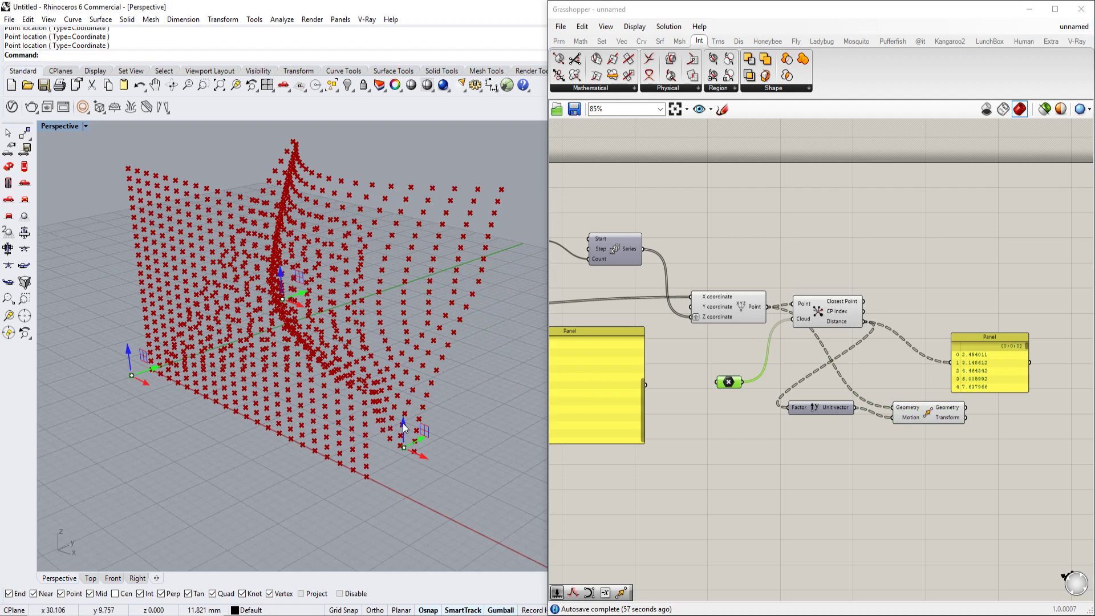
{"action": "left_click_drag", "start_coordinate": [402, 402], "coordinate": [426, 395]}
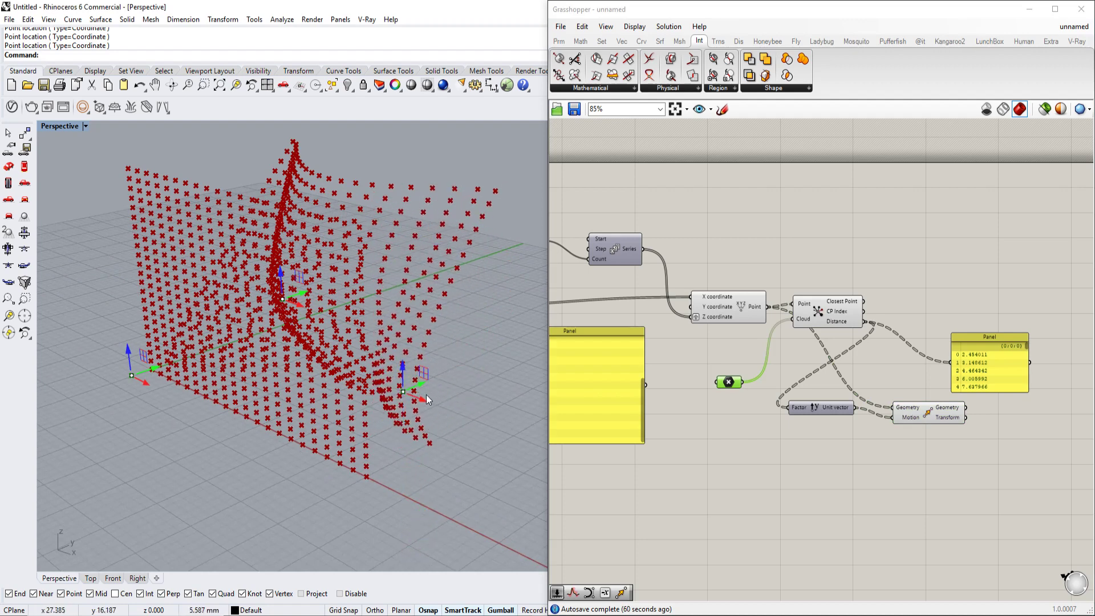
{"action": "scroll", "coordinate": [891, 426], "scroll_direction": "up", "scroll_amount": 4}
{"action": "left_click", "coordinate": [976, 443]}
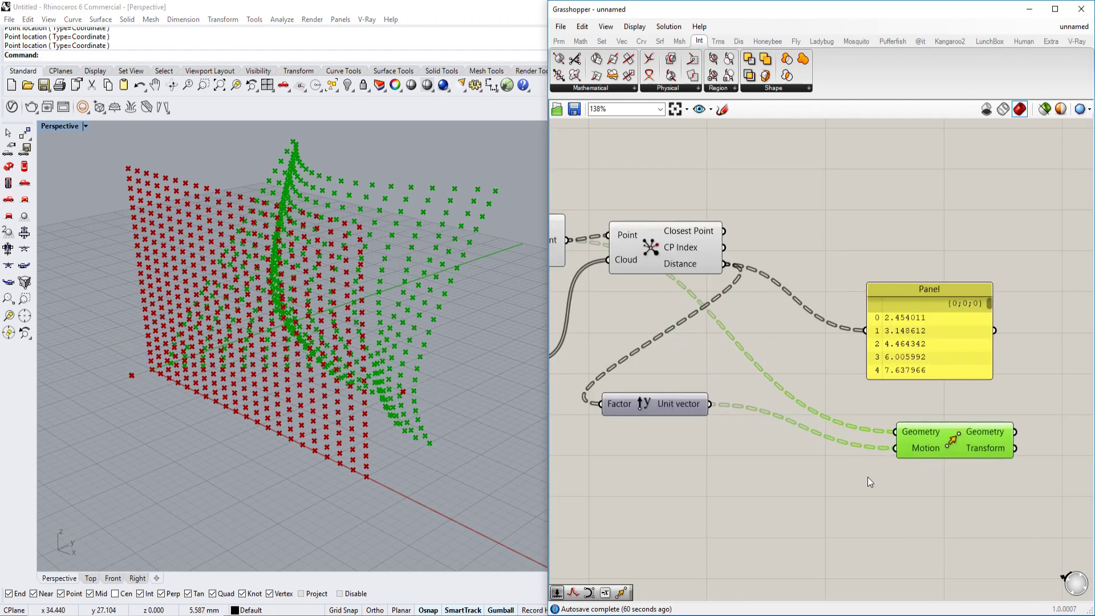
Step: Add a Sine component and place it between Closest Point and the Panel
{"action": "double_click", "coordinate": [800, 475]}
{"action": "type", "text": "sinus"}
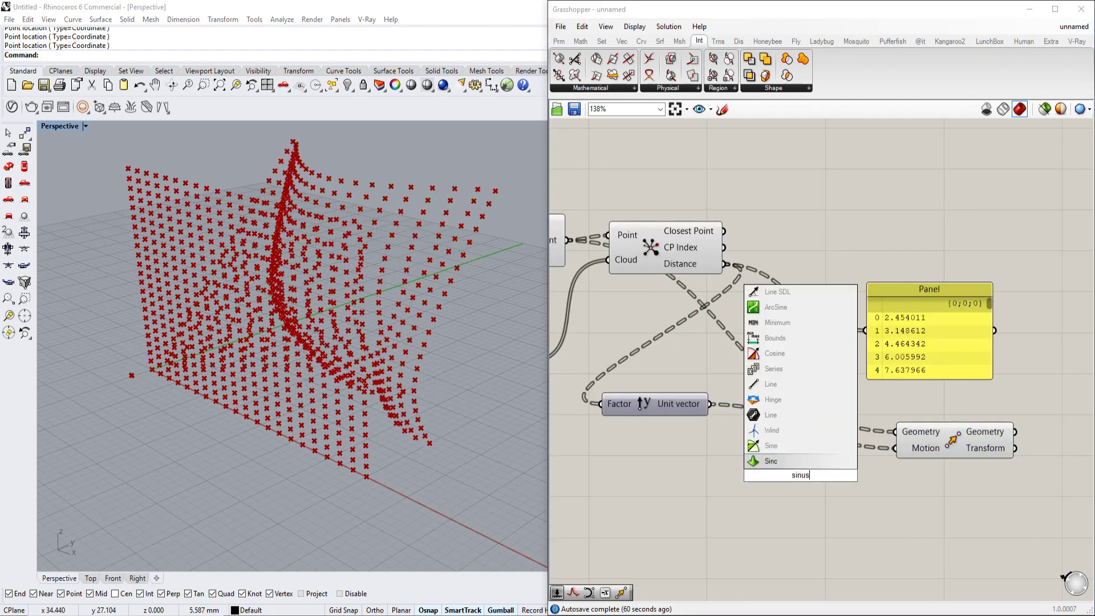
{"action": "left_click", "coordinate": [787, 447]}
{"action": "left_click_drag", "start_coordinate": [801, 474], "coordinate": [808, 370]}
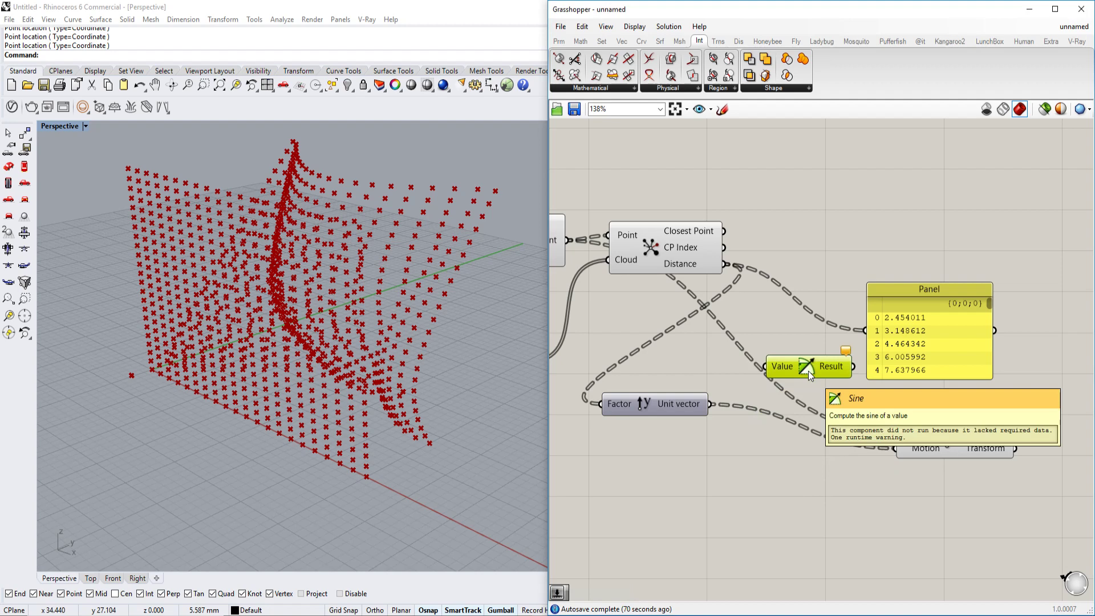
Step: Connect the Distance output to the Sine Value input and display the Sine Result in the Panel
{"action": "scroll", "coordinate": [919, 330], "scroll_direction": "up", "scroll_amount": 3}
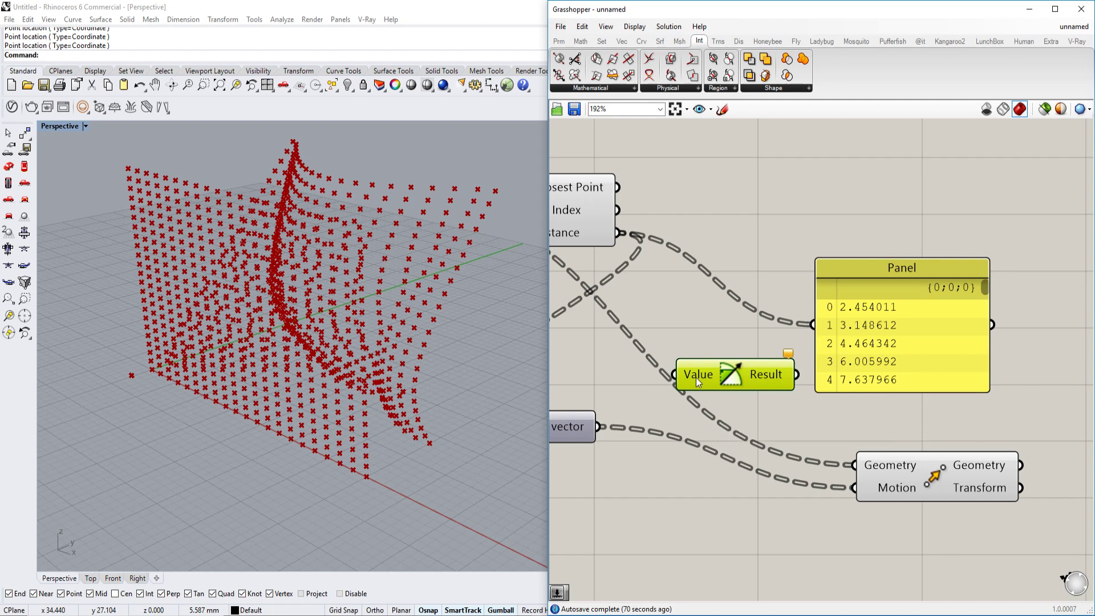
{"action": "right_click_drag", "start_coordinate": [709, 379], "coordinate": [746, 380]}
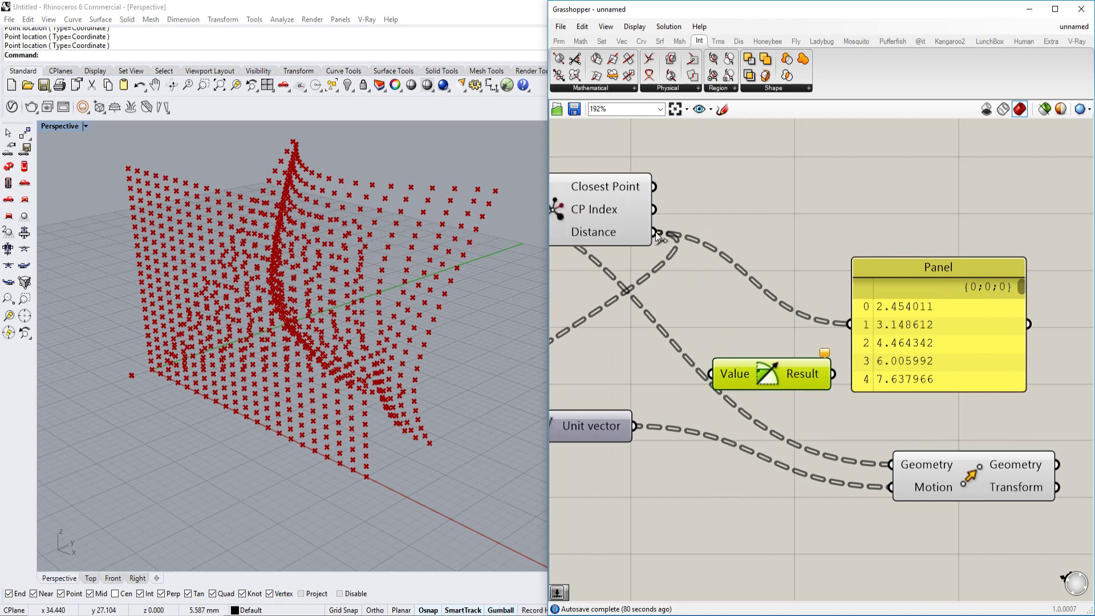
{"action": "left_click_drag", "start_coordinate": [654, 231], "coordinate": [709, 373]}
{"action": "left_click_drag", "start_coordinate": [834, 378], "coordinate": [847, 323]}
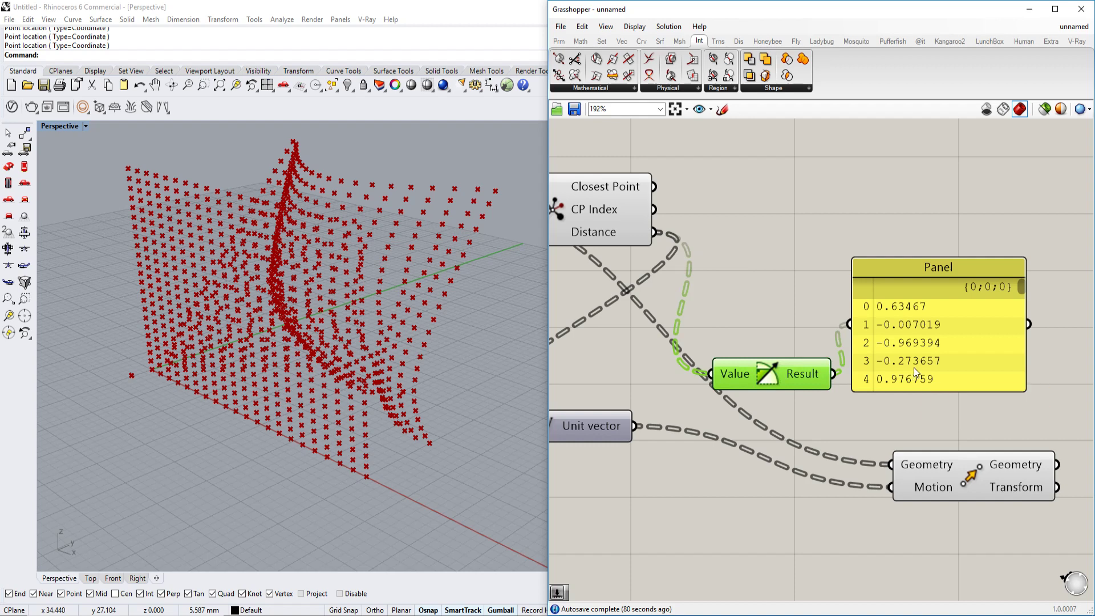
{"action": "scroll", "coordinate": [911, 324], "scroll_direction": "down", "scroll_amount": 1}
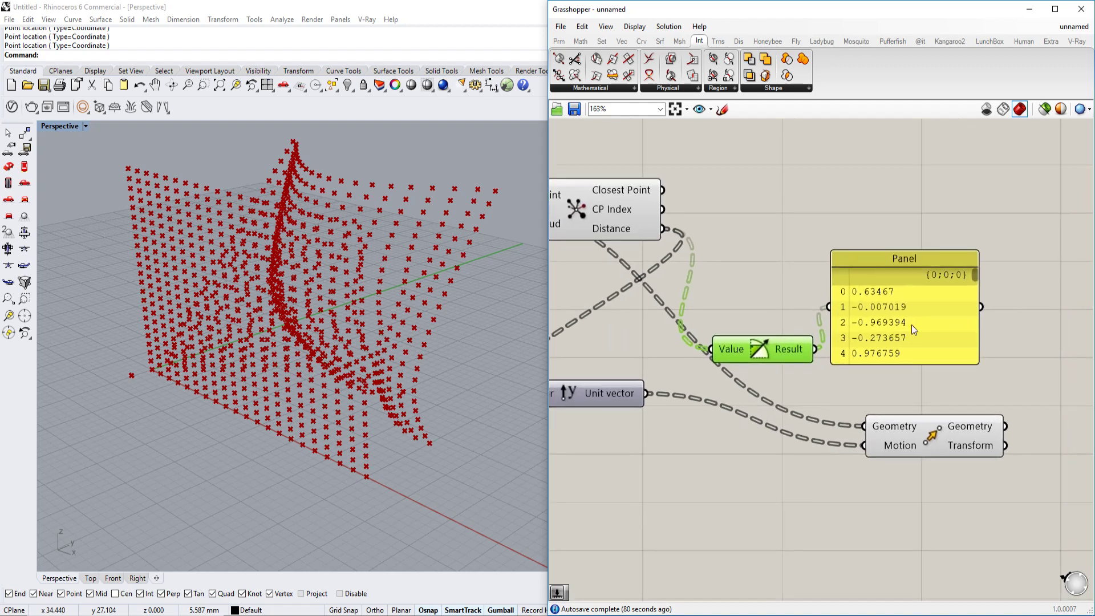
Step: Enlarge the Panel showing the sine values and move it above the Move component
{"action": "left_click_drag", "start_coordinate": [979, 367], "coordinate": [1027, 424]}
{"action": "left_click_drag", "start_coordinate": [928, 359], "coordinate": [971, 294]}
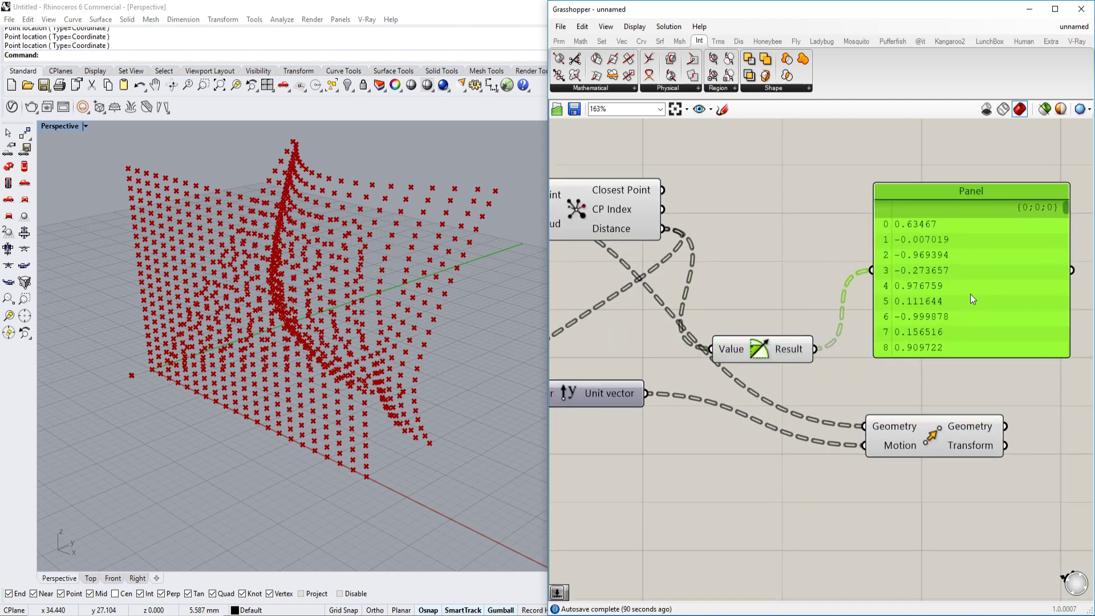
{"action": "right_click_drag", "start_coordinate": [829, 367], "coordinate": [879, 346]}
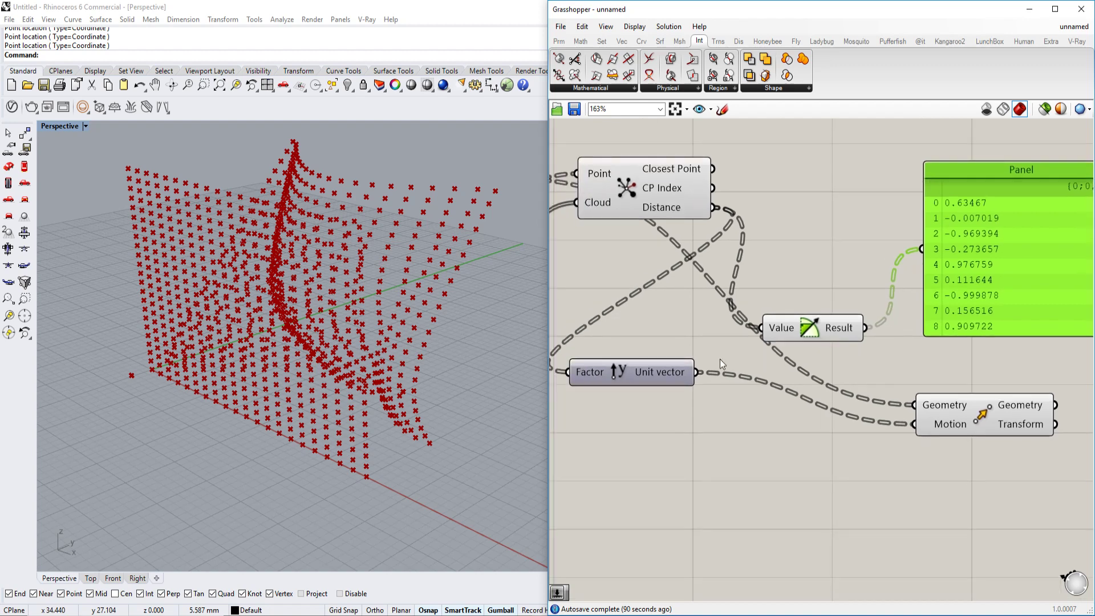
Step: Replace Unit Y's Factor input with the Sine Result, and line up the Sine, Unit Y and Move components
{"action": "left_click_drag", "start_coordinate": [647, 367], "coordinate": [771, 404]}
{"action": "left_click_drag", "start_coordinate": [862, 330], "coordinate": [691, 408]}
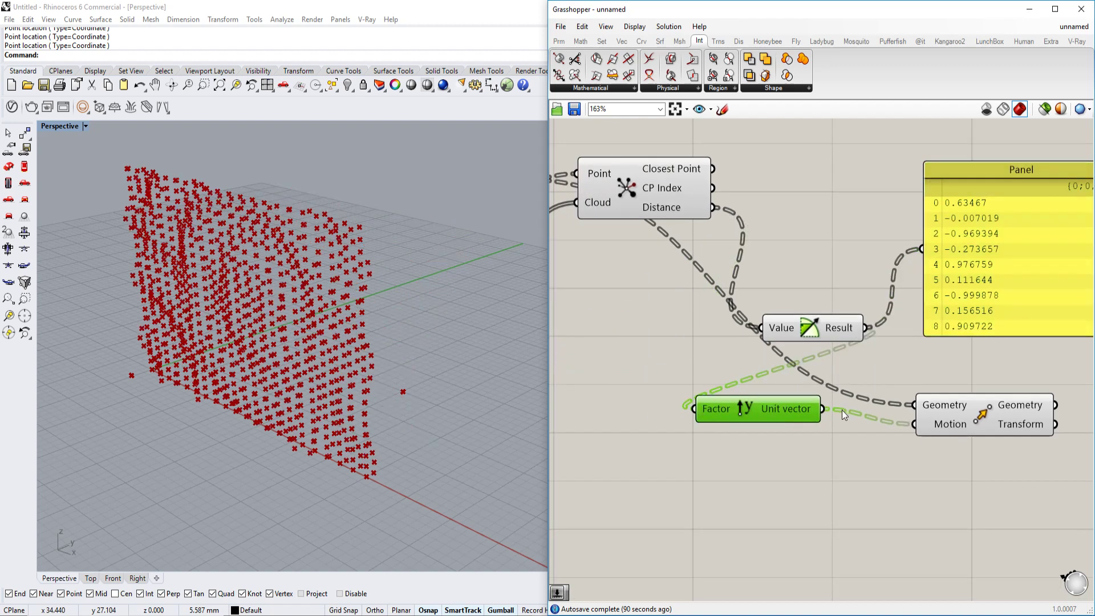
{"action": "left_click_drag", "start_coordinate": [814, 331], "coordinate": [706, 341]}
{"action": "right_click_drag", "start_coordinate": [796, 383], "coordinate": [673, 389]}
{"action": "left_click_drag", "start_coordinate": [857, 489], "coordinate": [666, 400]}
{"action": "left_click_drag", "start_coordinate": [668, 415], "coordinate": [854, 409]}
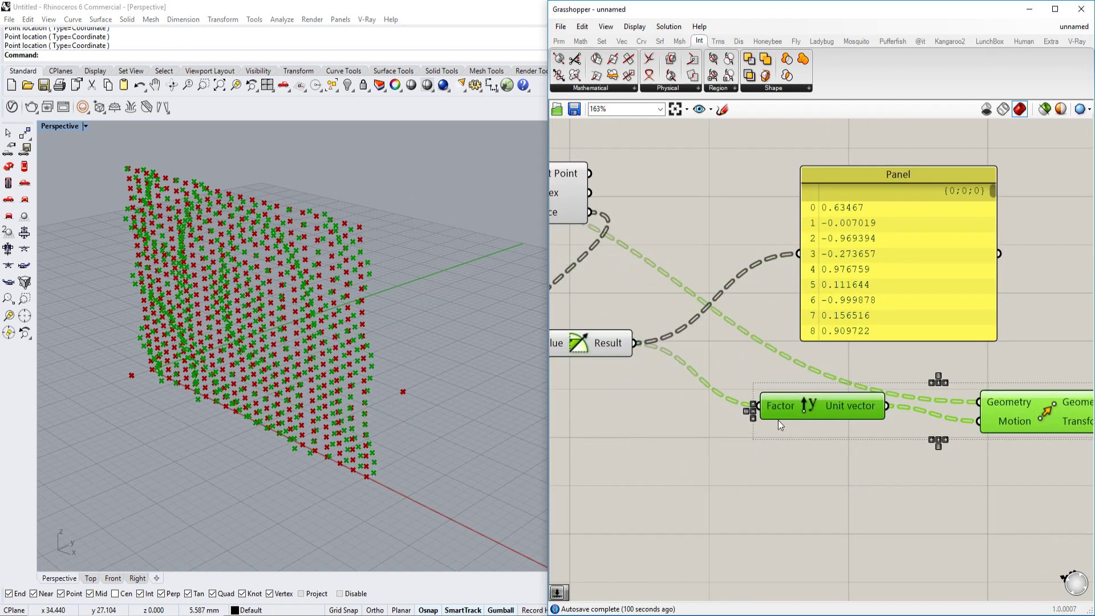
{"action": "right_click_drag", "start_coordinate": [788, 412], "coordinate": [683, 412]}
Step: Turn off the preview of the Construct Point and Closest Point components together
{"action": "scroll", "coordinate": [683, 412], "scroll_direction": "down", "scroll_amount": 1}
{"action": "right_click_drag", "start_coordinate": [735, 351], "coordinate": [826, 391]}
{"action": "scroll", "coordinate": [826, 392], "scroll_direction": "down", "scroll_amount": 2}
{"action": "right_click_drag", "start_coordinate": [639, 315], "coordinate": [814, 292]}
{"action": "left_click", "coordinate": [656, 298]}
{"action": "left_click_drag", "start_coordinate": [822, 212], "coordinate": [706, 313]}
{"action": "middle_click", "coordinate": [739, 290]}
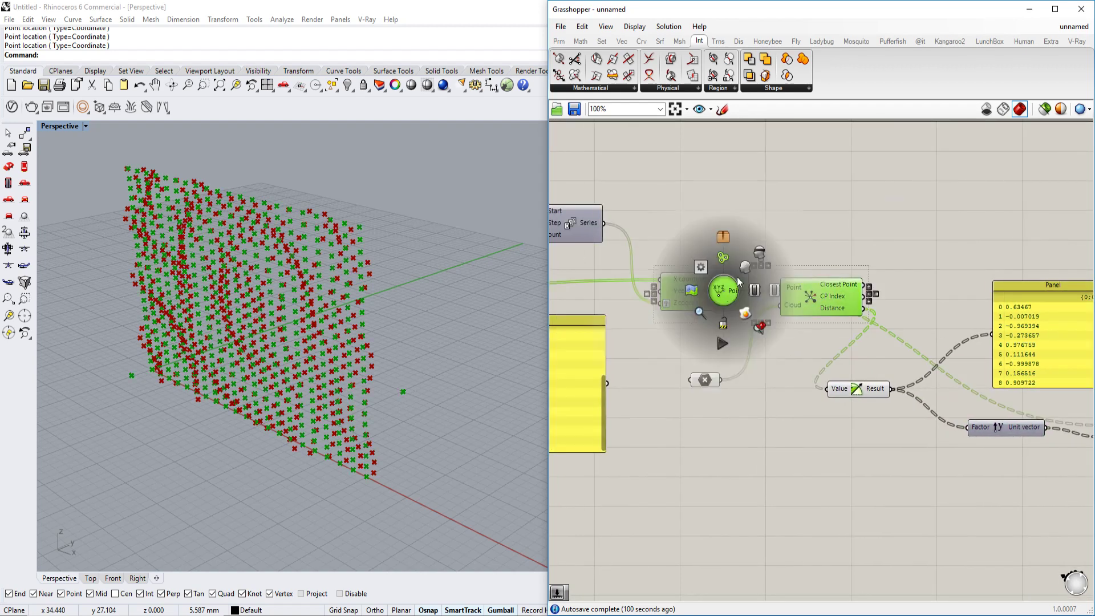
{"action": "left_click", "coordinate": [755, 256]}
Step: Shift Unit Y and Move together away from Sine to make room for another component
{"action": "right_click_drag", "start_coordinate": [398, 347], "coordinate": [291, 365]}
{"action": "right_click_drag", "start_coordinate": [1022, 368], "coordinate": [853, 334]}
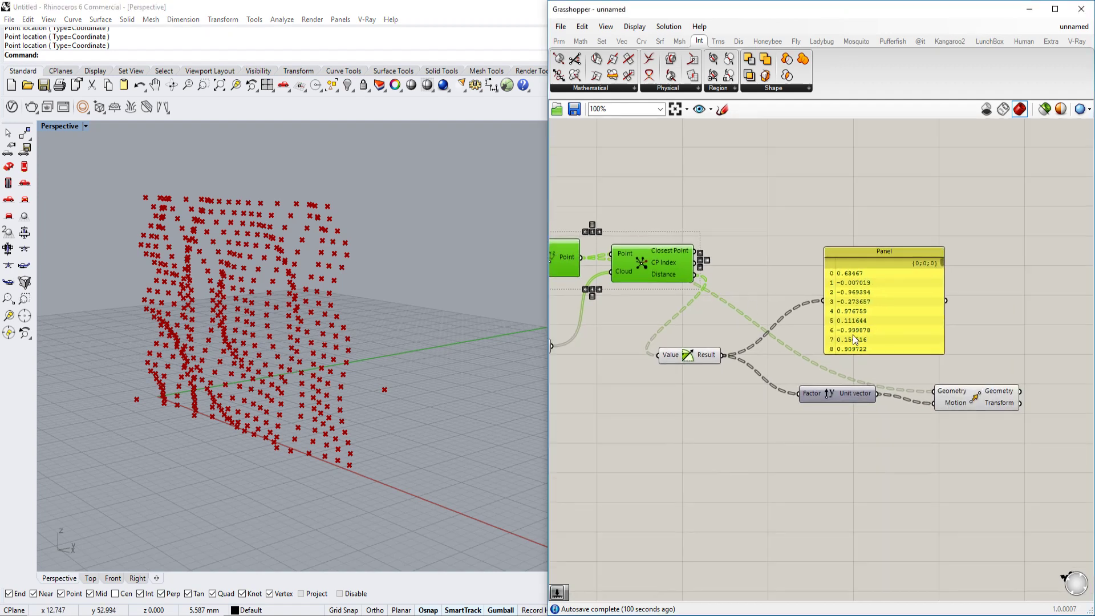
{"action": "right_click_drag", "start_coordinate": [292, 358], "coordinate": [254, 399]}
{"action": "right_click_drag", "start_coordinate": [765, 365], "coordinate": [710, 336]}
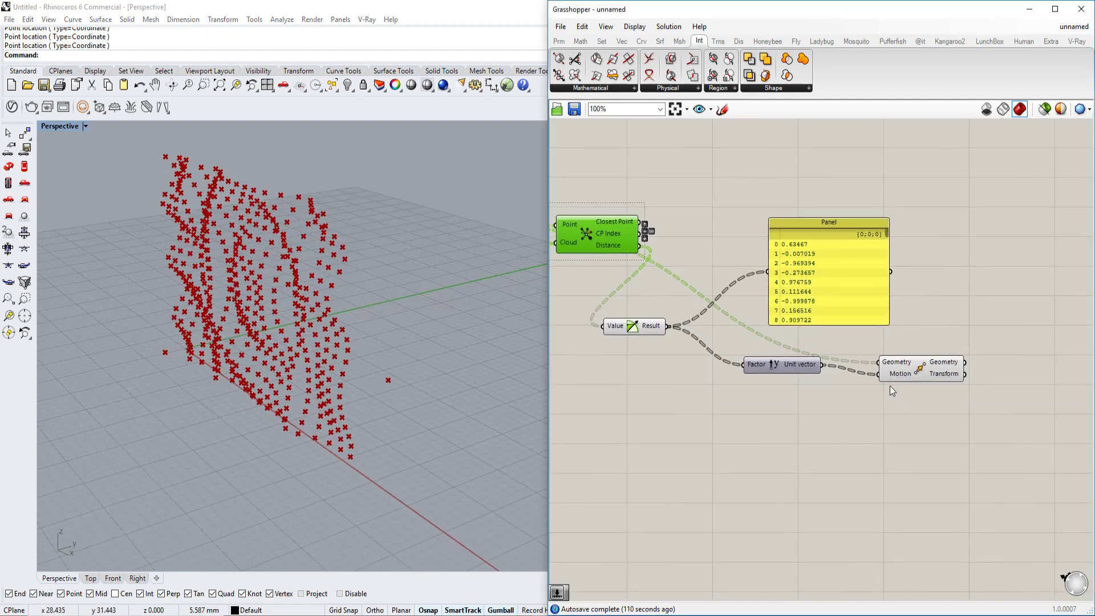
{"action": "left_click_drag", "start_coordinate": [889, 385], "coordinate": [853, 364]}
{"action": "left_click", "coordinate": [627, 326]}
{"action": "left_click_drag", "start_coordinate": [628, 326], "coordinate": [632, 332]}
{"action": "left_click", "coordinate": [708, 397]}
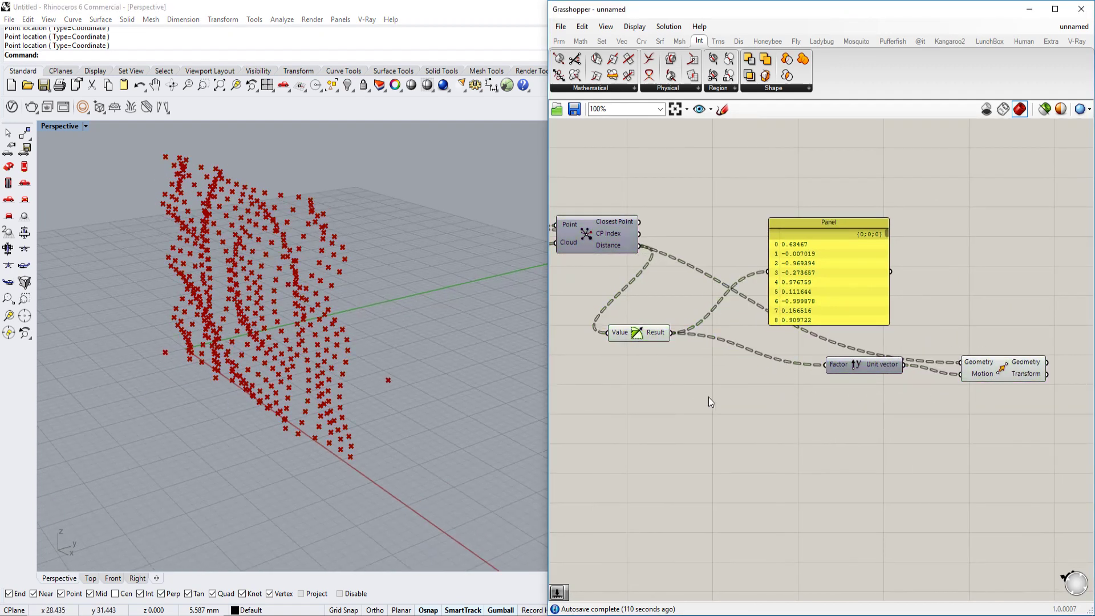
Step: Add a Multiplication component below Sine and connect the Sine Result to its A input
{"action": "double_click", "coordinate": [708, 397]}
{"action": "type", "text": "multi"}
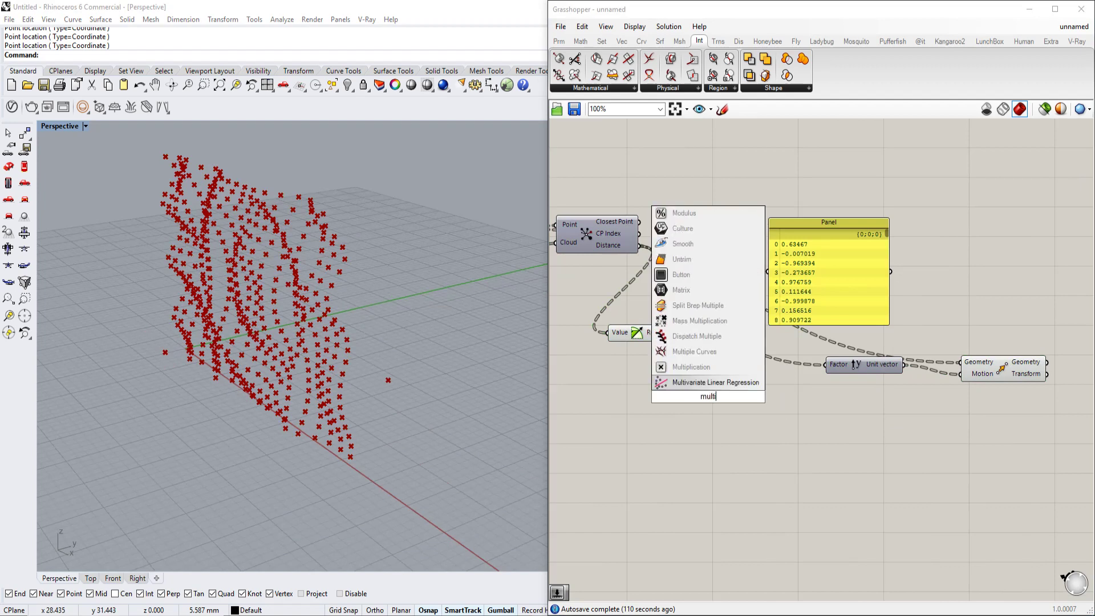
{"action": "left_click", "coordinate": [696, 368]}
{"action": "scroll", "coordinate": [705, 398], "scroll_direction": "up", "scroll_amount": 2}
{"action": "right_click_drag", "start_coordinate": [307, 381], "coordinate": [335, 383]}
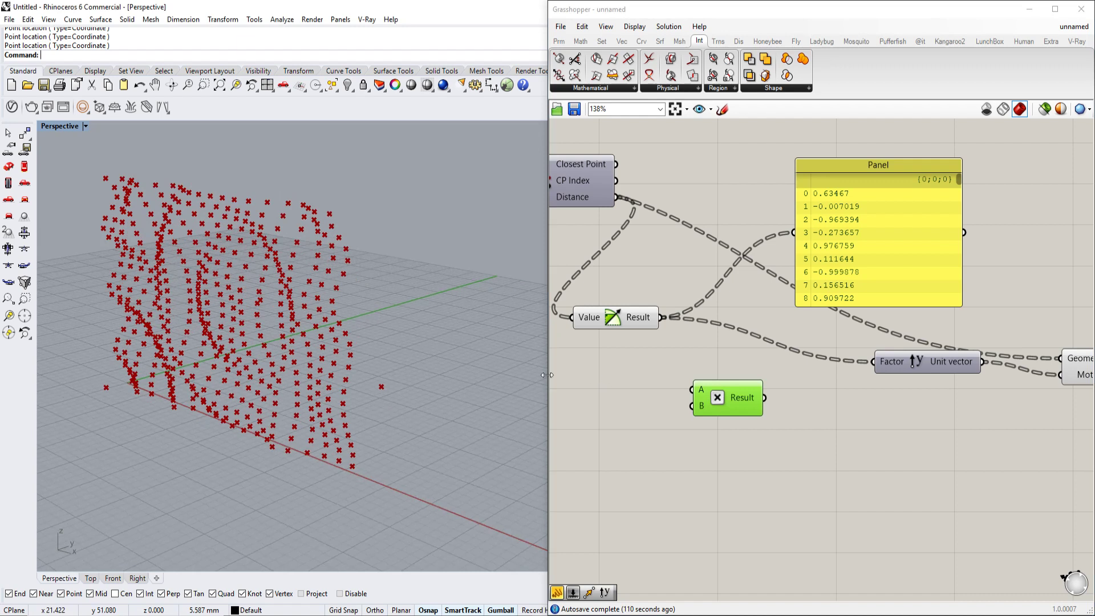
{"action": "left_click_drag", "start_coordinate": [660, 320], "coordinate": [691, 390]}
Step: Add a Number Slider set to 2.00 and wire it into the Multiplication's B input
{"action": "double_click", "coordinate": [612, 450]}
{"action": "type", "text": "2"}
{"action": "key", "text": "Return"}
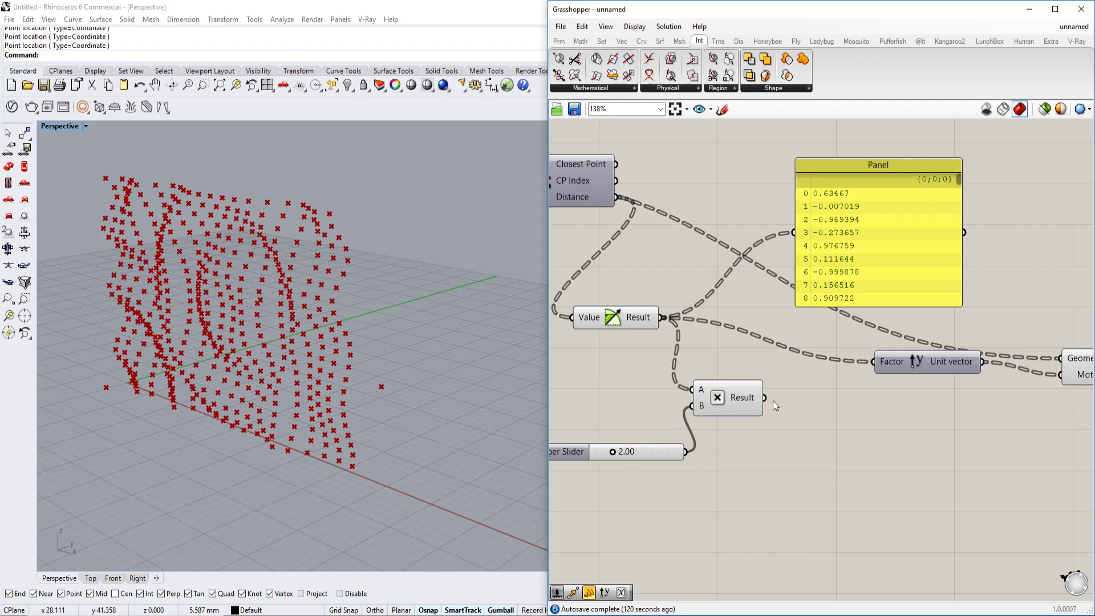
Step: Connect the Multiplication Result to Unit Y's Factor and set the multiplier slider to 0.48
{"action": "left_click_drag", "start_coordinate": [764, 398], "coordinate": [884, 362]}
{"action": "right_click_drag", "start_coordinate": [629, 457], "coordinate": [698, 454]}
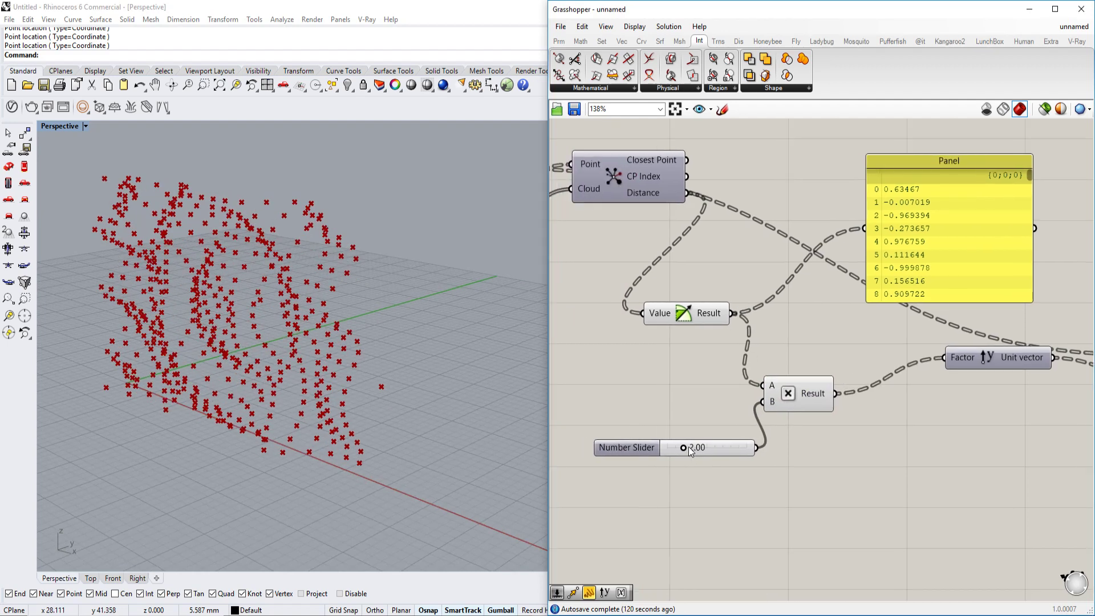
{"action": "left_click_drag", "start_coordinate": [689, 447], "coordinate": [672, 450]}
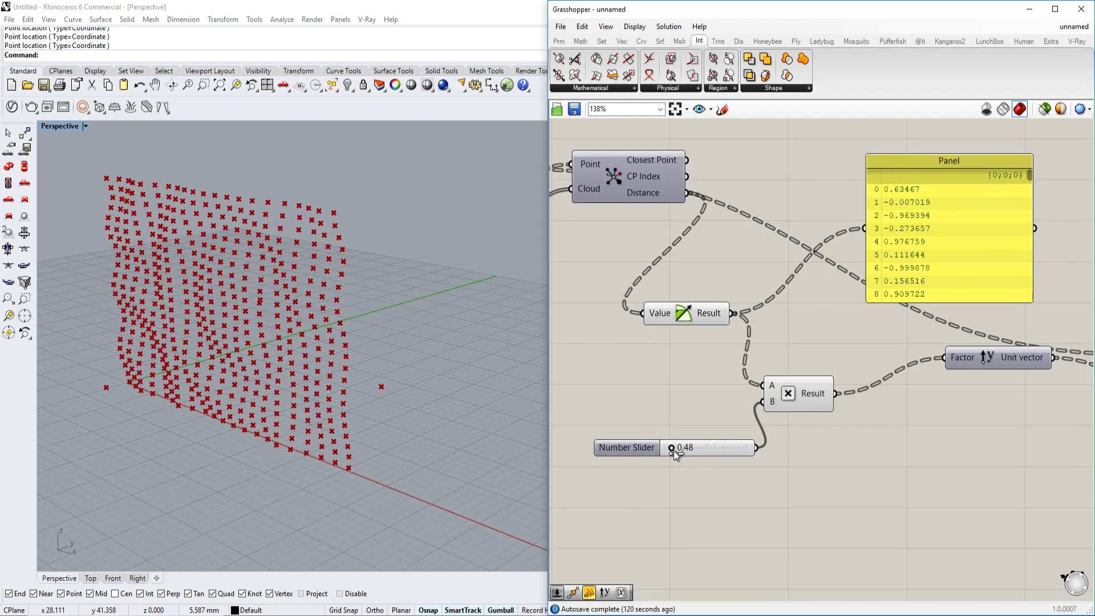
Step: Add a Nurbs Curve component and connect Move's Geometry output to its Vertices input
{"action": "scroll", "coordinate": [810, 384], "scroll_direction": "down", "scroll_amount": 2}
{"action": "right_click_drag", "start_coordinate": [810, 383], "coordinate": [536, 380]}
{"action": "scroll", "coordinate": [874, 379], "scroll_direction": "up", "scroll_amount": 3}
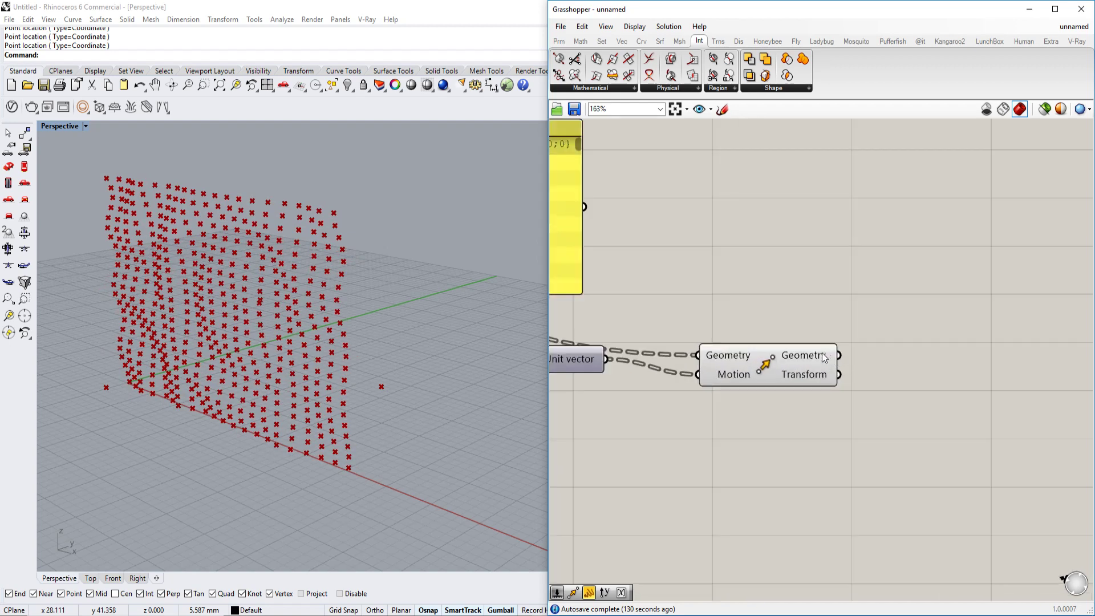
{"action": "left_click", "coordinate": [824, 357]}
{"action": "double_click", "coordinate": [906, 413]}
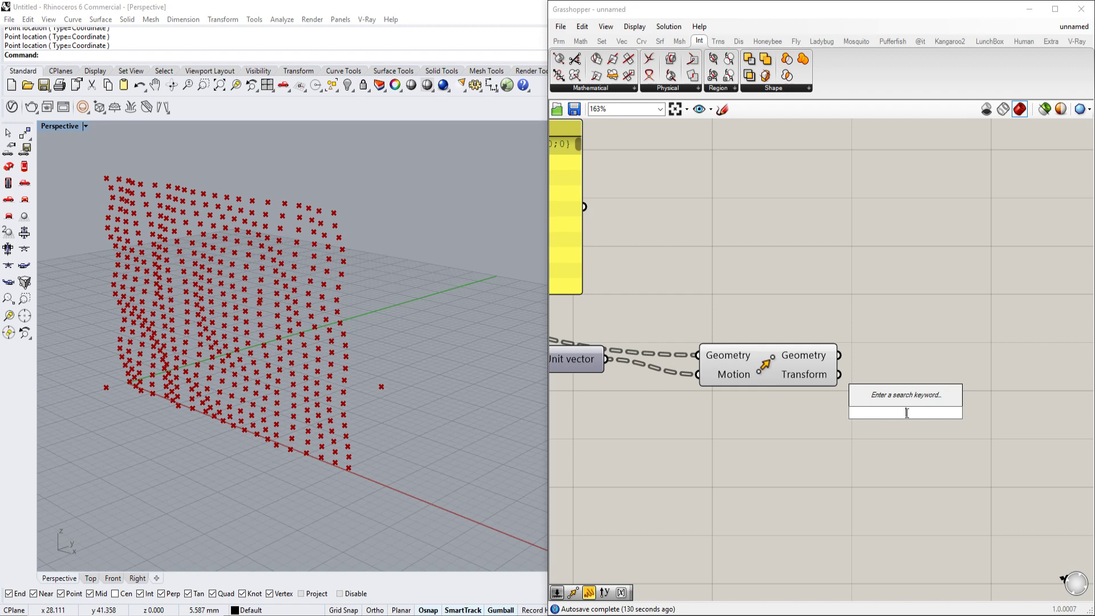
{"action": "type", "text": "curve"}
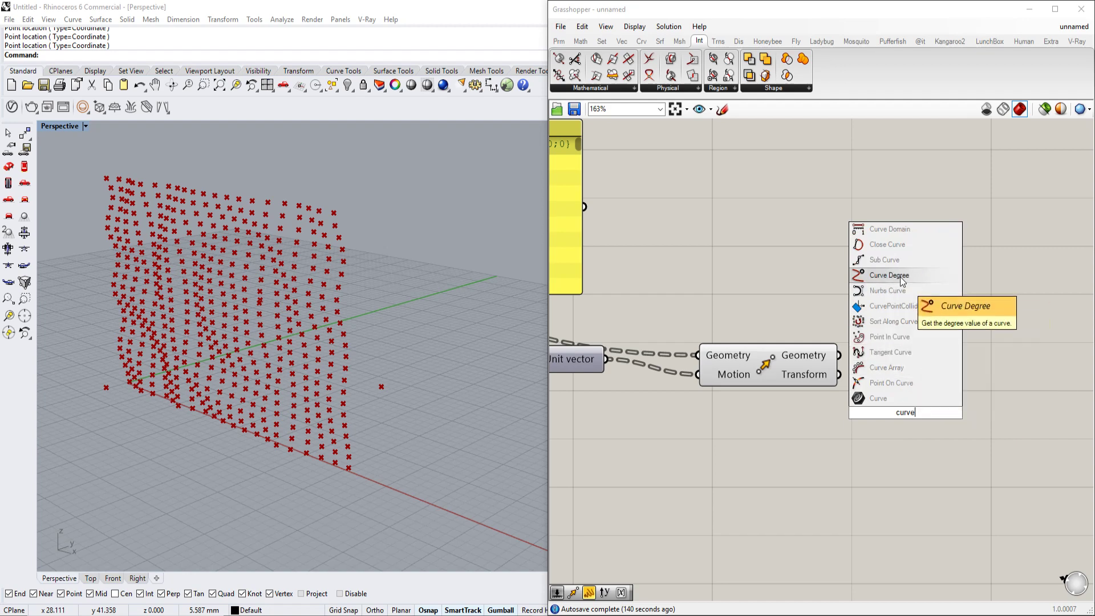
{"action": "left_click", "coordinate": [890, 291]}
{"action": "left_click_drag", "start_coordinate": [839, 356], "coordinate": [874, 403]}
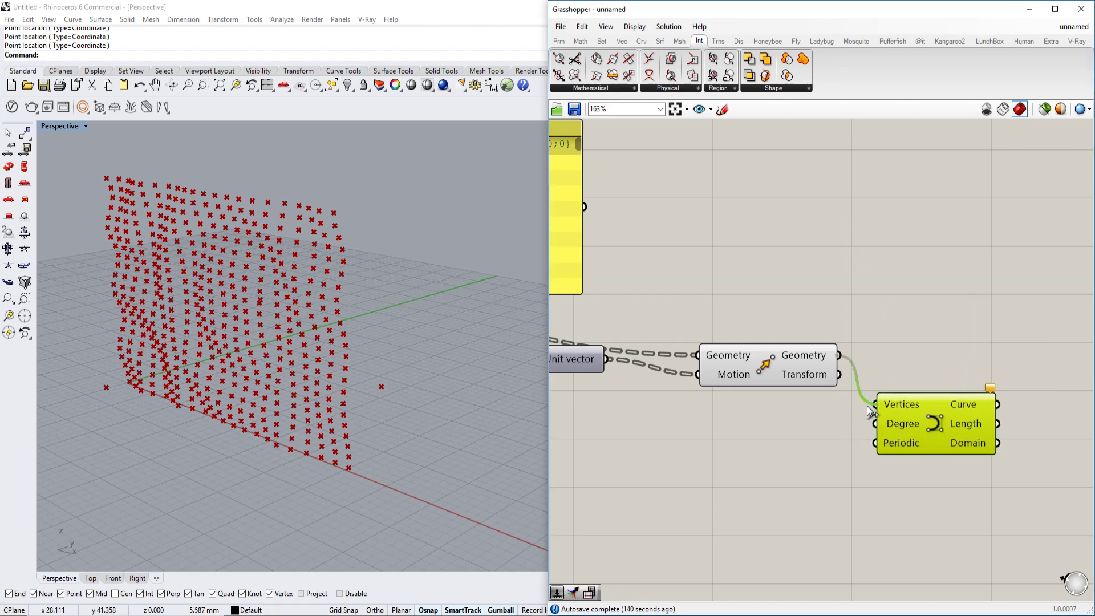
{"action": "right_click_drag", "start_coordinate": [358, 416], "coordinate": [405, 374]}
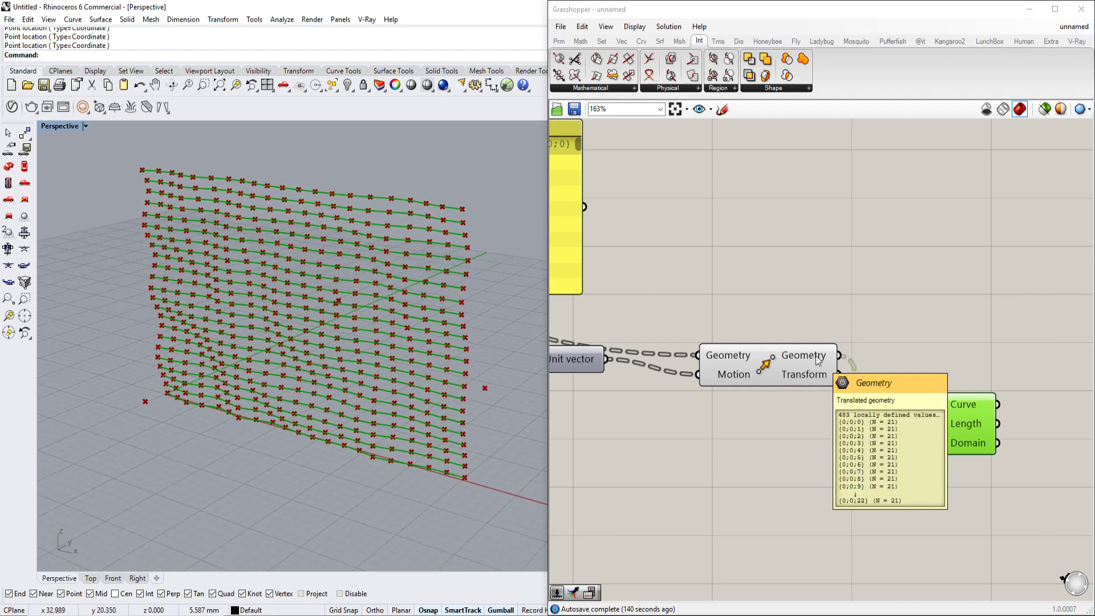
Step: Insert a Flip Matrix component between Move's Geometry output and the Nurbs Curve Vertices input
{"action": "scroll", "coordinate": [815, 354], "scroll_direction": "down", "scroll_amount": 4}
{"action": "scroll", "coordinate": [827, 351], "scroll_direction": "up", "scroll_amount": 3}
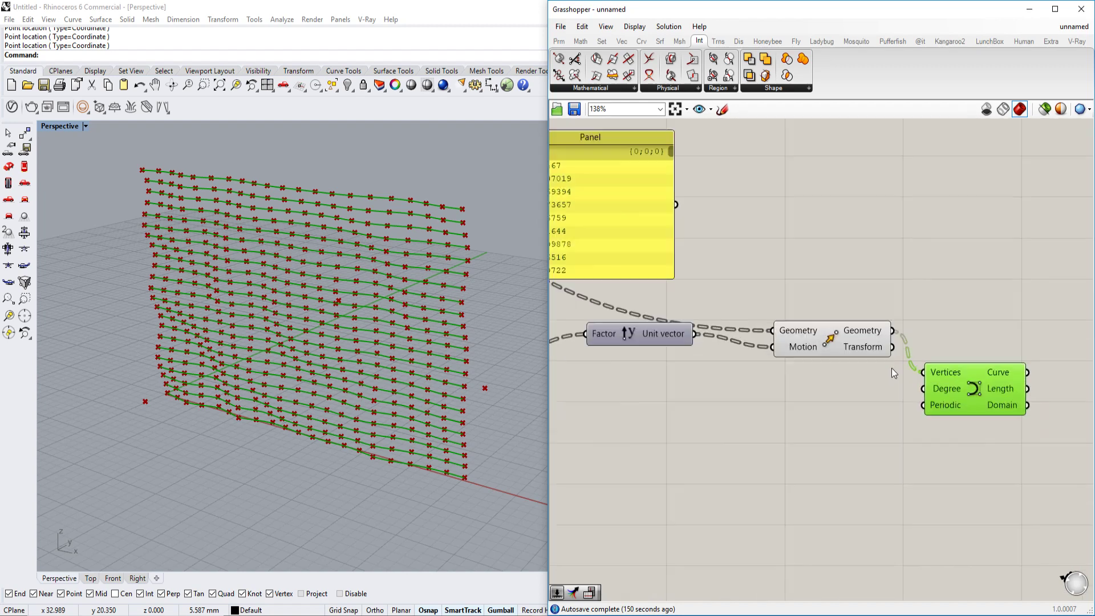
{"action": "double_click", "coordinate": [867, 426]}
{"action": "type", "text": "flip"}
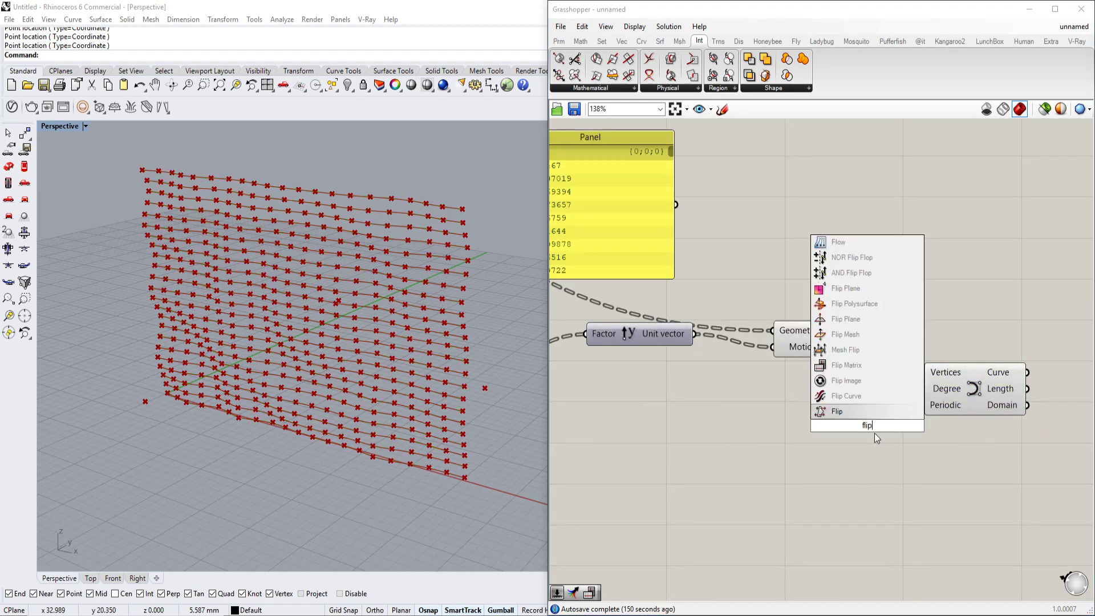
{"action": "left_click", "coordinate": [838, 365]}
{"action": "left_click_drag", "start_coordinate": [897, 331], "coordinate": [907, 436]}
{"action": "left_click_drag", "start_coordinate": [932, 379], "coordinate": [1001, 381]}
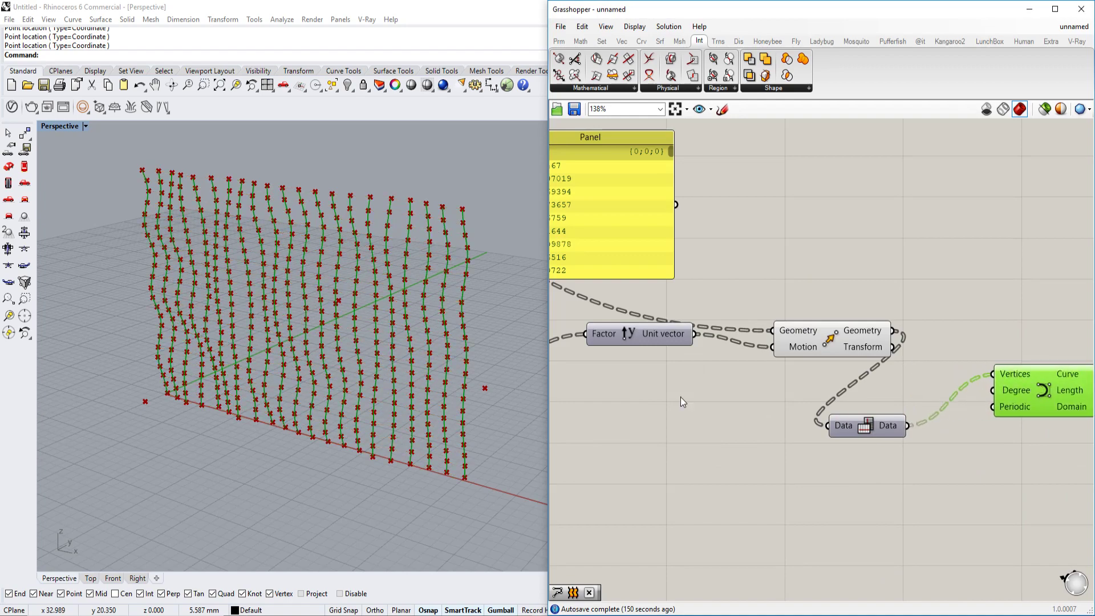
Step: Place the Flip Matrix component neatly between Move and Nurbs Curve
{"action": "right_click_drag", "start_coordinate": [507, 393], "coordinate": [408, 346]}
{"action": "scroll", "coordinate": [407, 353], "scroll_direction": "up", "scroll_amount": 1}
{"action": "scroll", "coordinate": [387, 365], "scroll_direction": "down", "scroll_amount": 3}
{"action": "left_click_drag", "start_coordinate": [884, 427], "coordinate": [936, 405]}
{"action": "scroll", "coordinate": [747, 330], "scroll_direction": "down", "scroll_amount": 4}
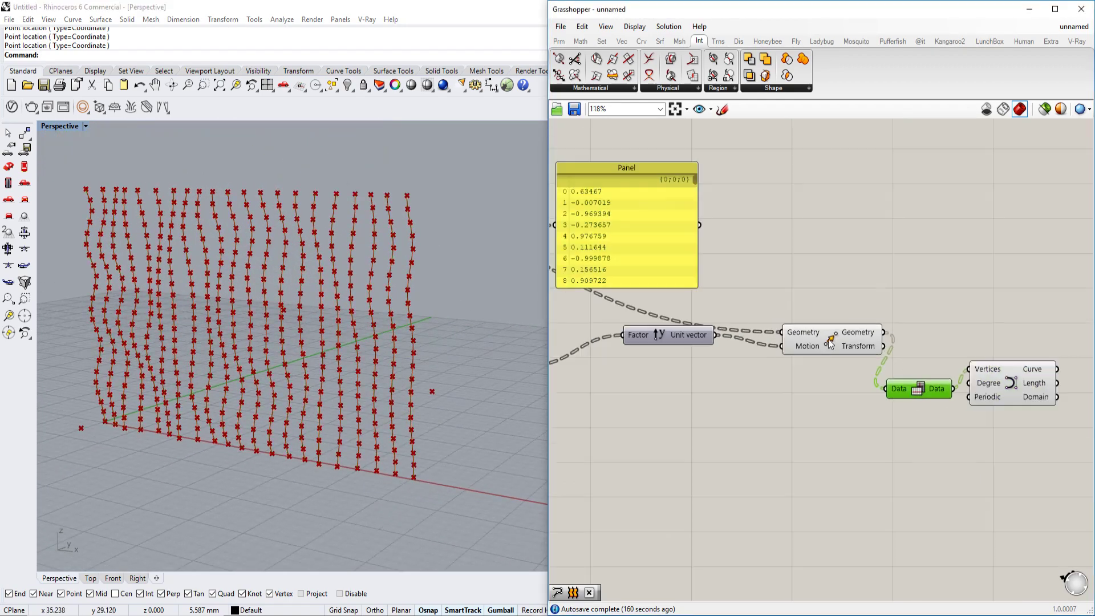
Step: Select the attractor Point parameter and move the attractor near the grid's far X end along Y toward the grid
{"action": "right_click_drag", "start_coordinate": [744, 323], "coordinate": [864, 334]}
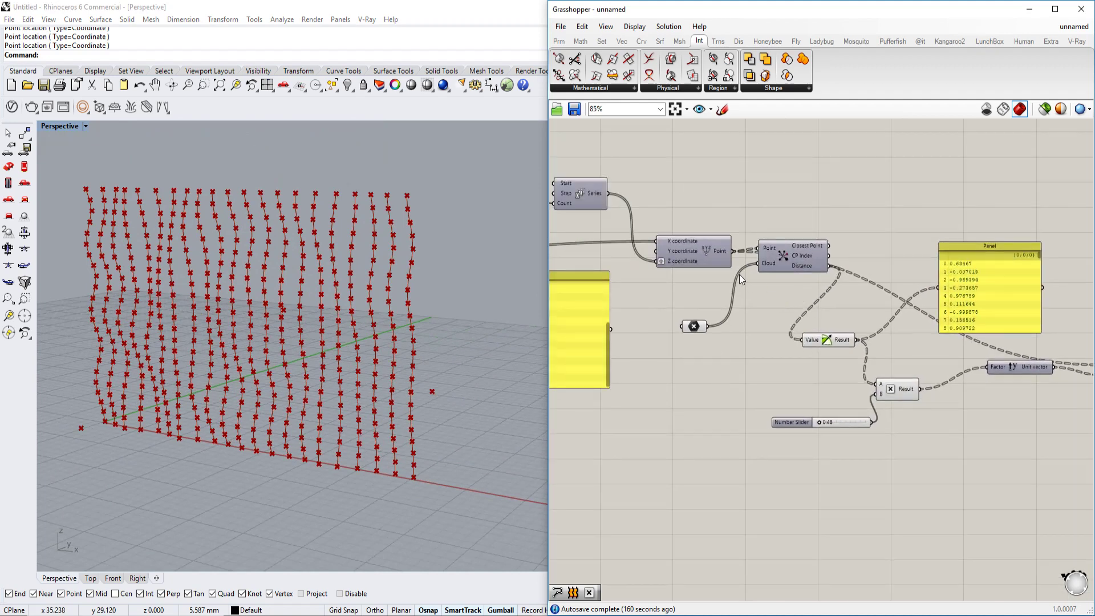
{"action": "mouse_move", "coordinate": [727, 250]}
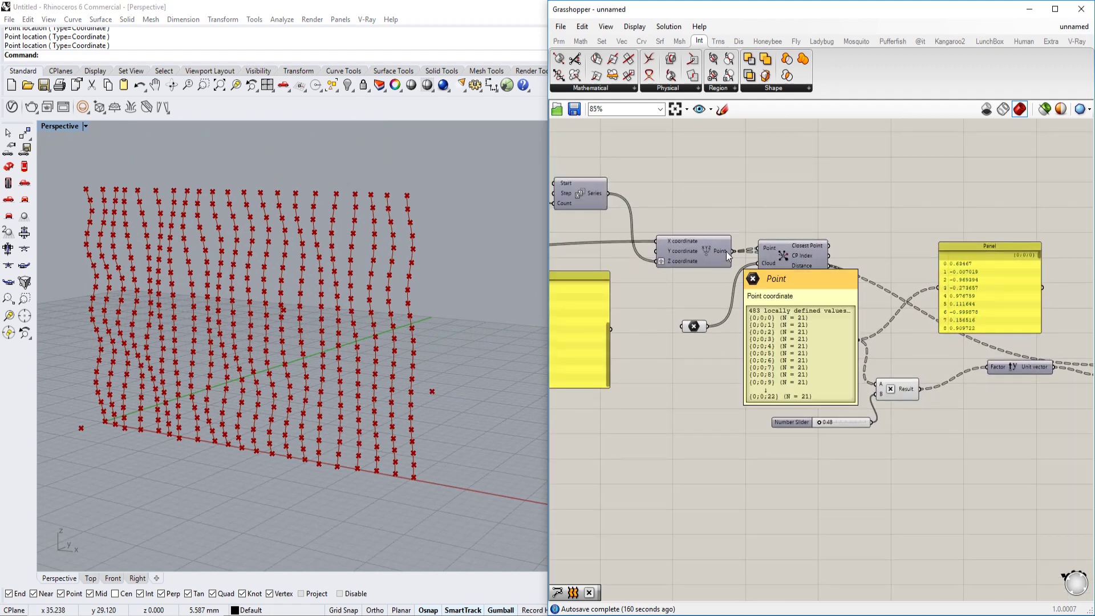
{"action": "right_click_drag", "start_coordinate": [708, 323], "coordinate": [692, 354]}
{"action": "left_click", "coordinate": [682, 355]}
{"action": "right_click_drag", "start_coordinate": [425, 383], "coordinate": [392, 395]}
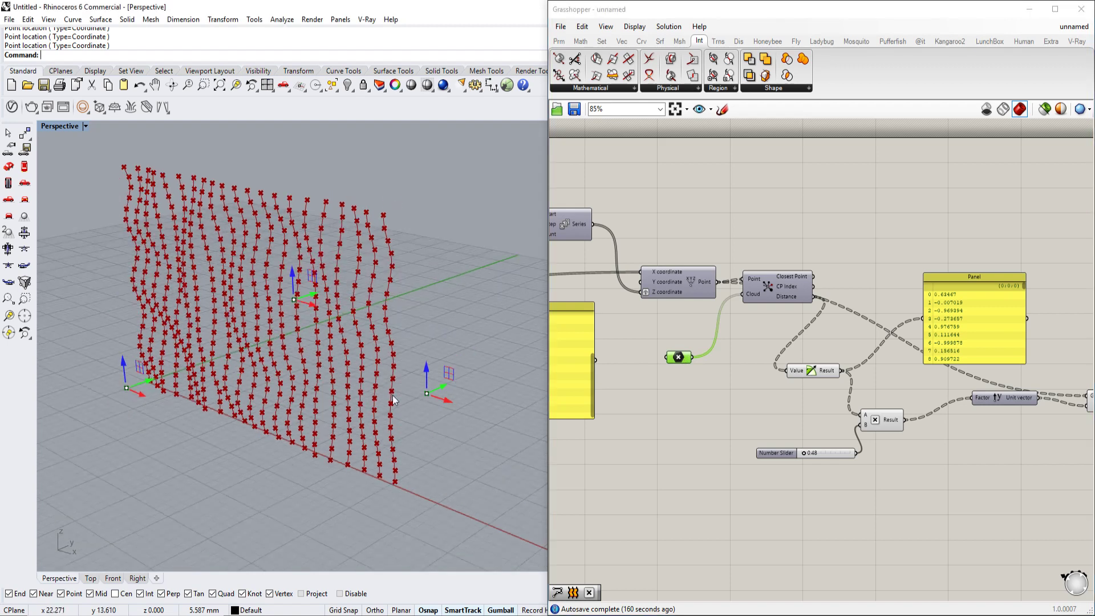
{"action": "left_click_drag", "start_coordinate": [443, 388], "coordinate": [367, 398]}
{"action": "mouse_move", "coordinate": [367, 397]}
{"action": "right_mouse_down"}
{"action": "mouse_move", "coordinate": [420, 366]}
{"action": "mouse_move", "coordinate": [364, 406]}
{"action": "right_mouse_up"}
Step: Wire Move's Geometry directly to the Nurbs Curve Vertices and relocate Flip Matrix above Closest Point
{"action": "right_click_drag", "start_coordinate": [947, 288], "coordinate": [726, 270]}
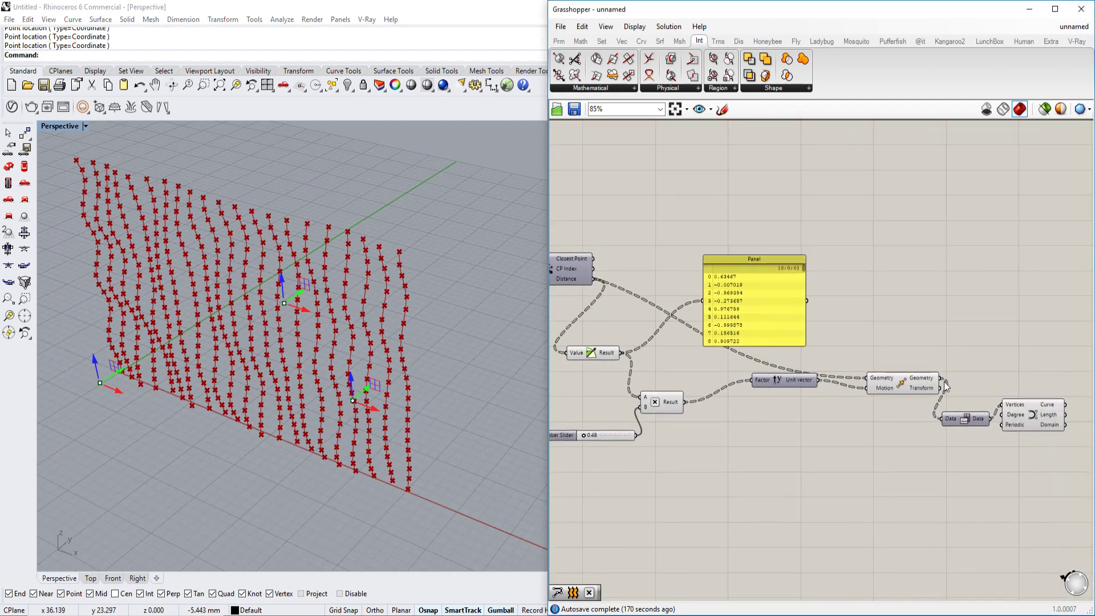
{"action": "left_click_drag", "start_coordinate": [941, 378], "coordinate": [604, 217]}
{"action": "left_click", "coordinate": [980, 419]}
{"action": "scroll", "coordinate": [875, 267], "scroll_direction": "up", "scroll_amount": 4}
{"action": "right_click_drag", "start_coordinate": [575, 211], "coordinate": [882, 269]}
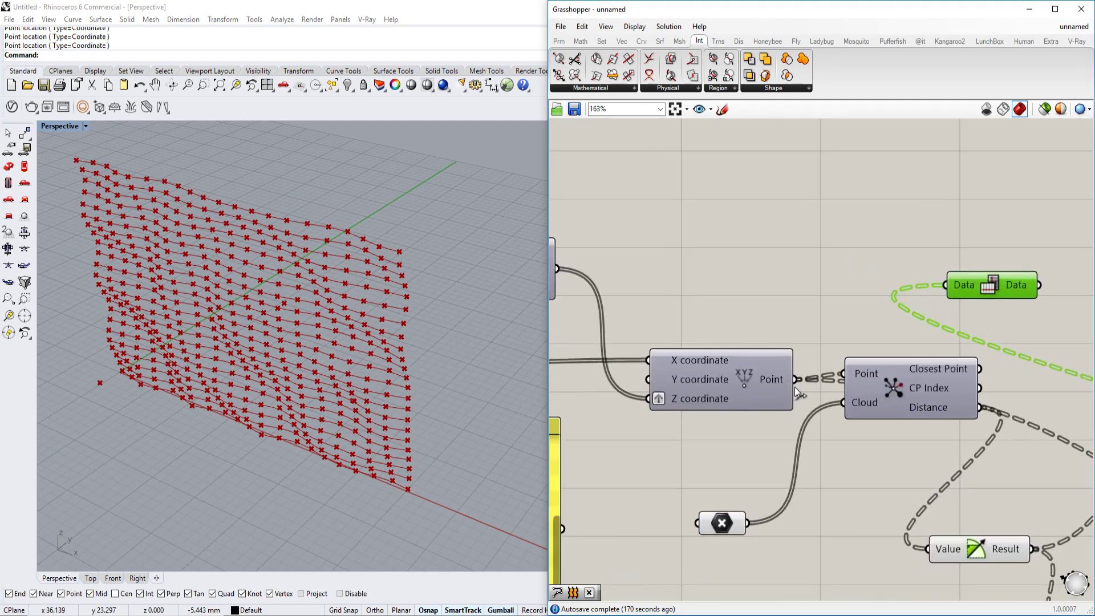
Step: Feed Construct Point's output into Flip Matrix and connect the flipped data to Closest Point's Point input
{"action": "left_click_drag", "start_coordinate": [795, 383], "coordinate": [945, 285]}
{"action": "left_click_drag", "start_coordinate": [890, 371], "coordinate": [952, 376]}
{"action": "left_click_drag", "start_coordinate": [1038, 285], "coordinate": [916, 382]}
{"action": "right_click_drag", "start_coordinate": [433, 319], "coordinate": [439, 279]}
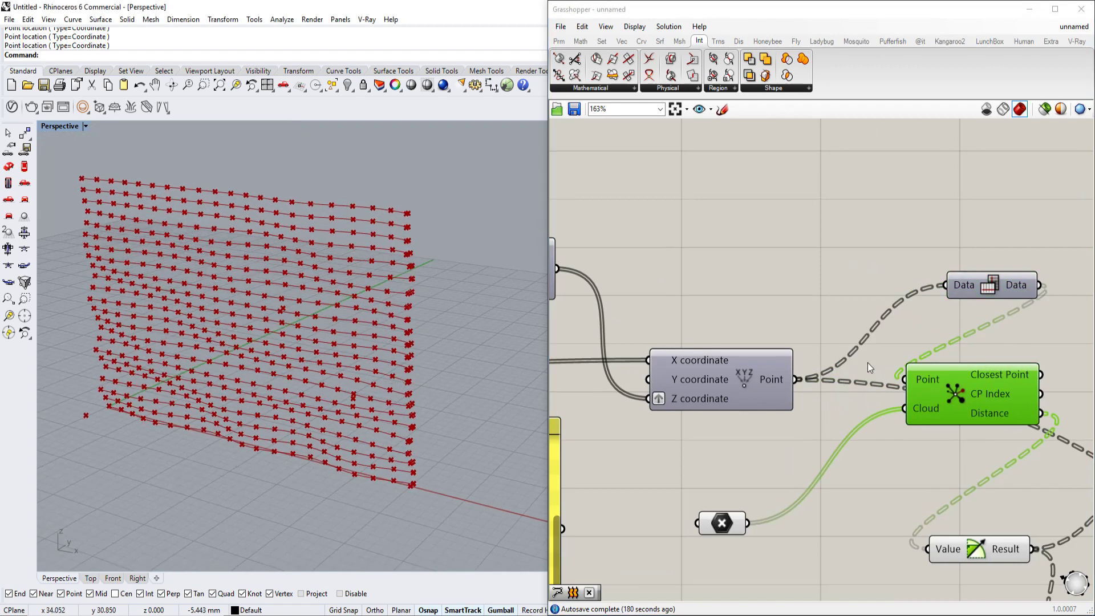
Step: Transfer Construct Point's outgoing wires to the Flip Matrix output and reconnect Construct Point to the Flip Matrix input
{"action": "right_click_drag", "start_coordinate": [882, 340], "coordinate": [805, 322]}
{"action": "scroll", "coordinate": [878, 294], "scroll_direction": "down", "scroll_amount": 1}
{"action": "right_click_drag", "start_coordinate": [886, 291], "coordinate": [834, 281]}
{"action": "scroll", "coordinate": [829, 307], "scroll_direction": "down", "scroll_amount": 1}
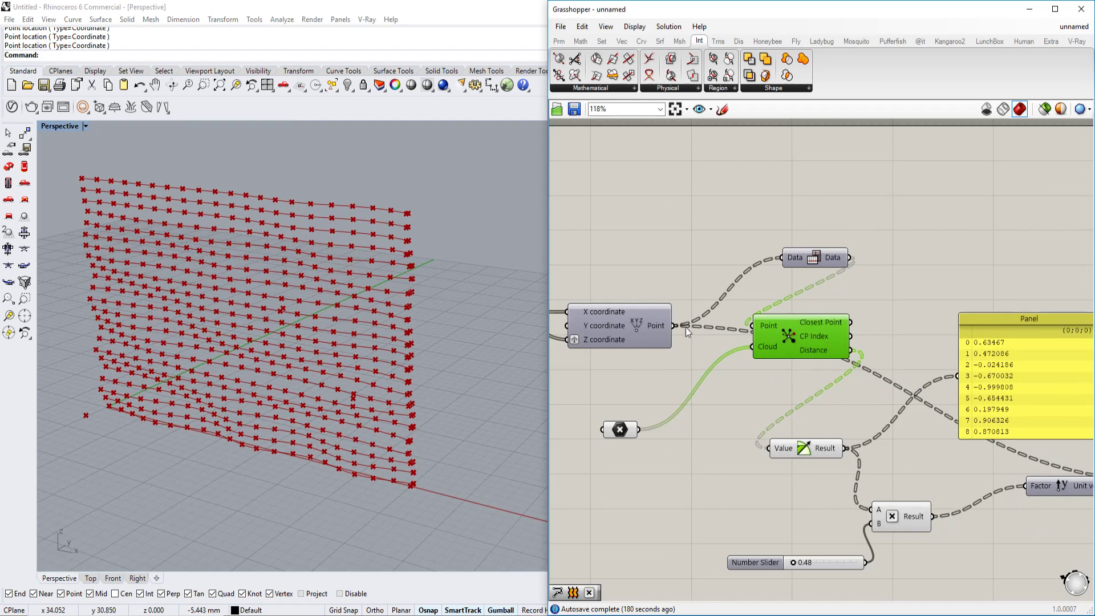
{"action": "left_click_drag", "start_coordinate": [673, 325], "coordinate": [848, 257], "text": "ctrl+shift"}
{"action": "left_click_drag", "start_coordinate": [782, 257], "coordinate": [668, 323]}
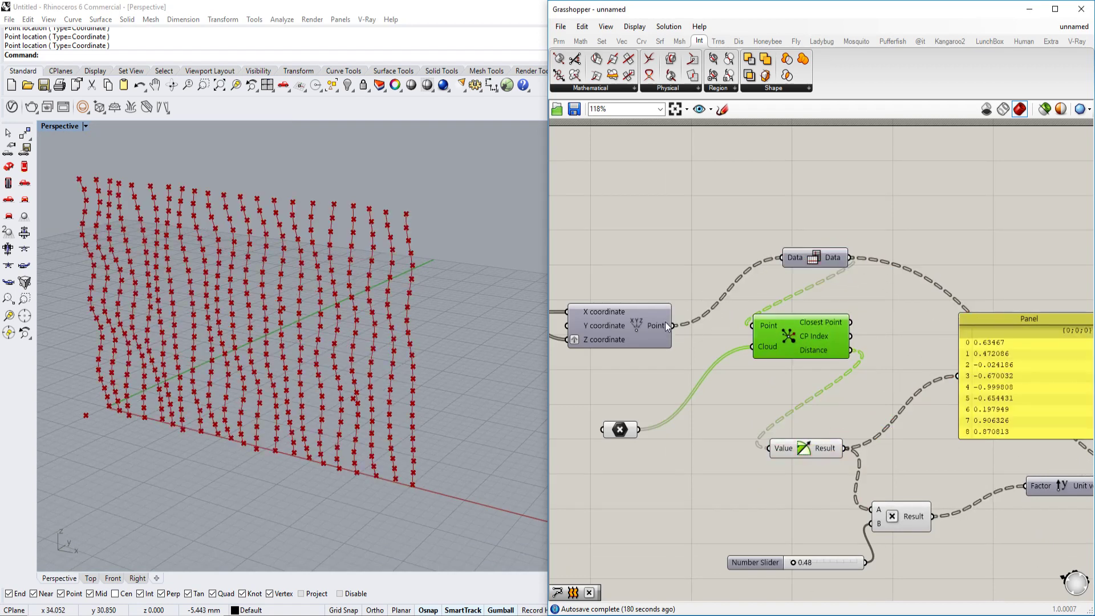
Step: Try feeding Closest Point's Point input directly from Construct Point, and undo the rewiring
{"action": "right_click_drag", "start_coordinate": [487, 415], "coordinate": [337, 398]}
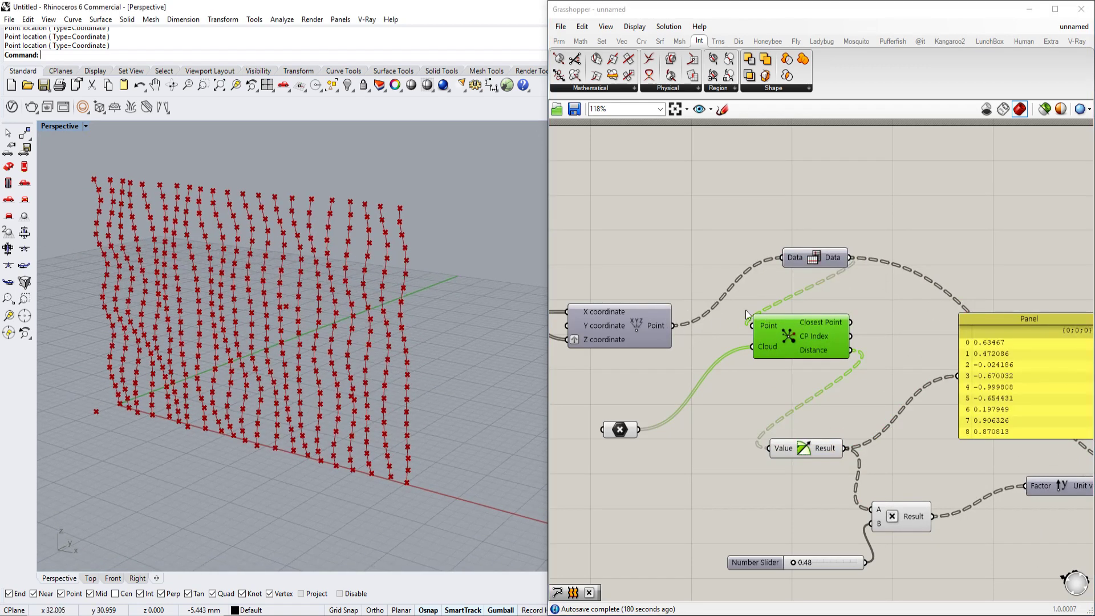
{"action": "left_click_drag", "start_coordinate": [673, 324], "coordinate": [761, 323]}
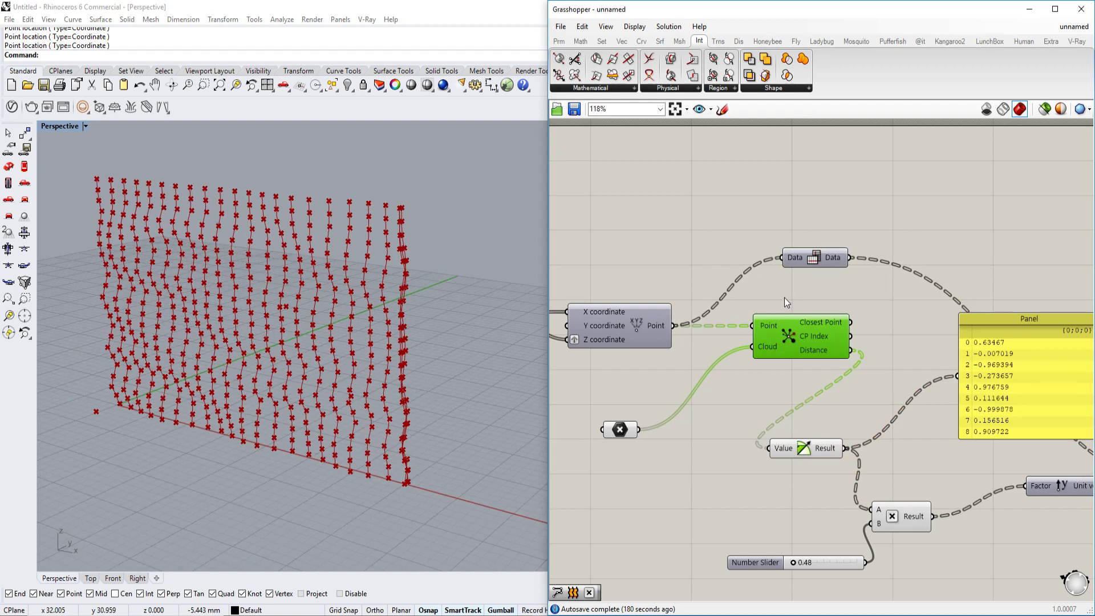
{"action": "key", "text": "ctrl+z"}
Step: Place Flip Matrix directly above Closest Point and highlight the attractor points in the viewport
{"action": "left_click_drag", "start_coordinate": [816, 260], "coordinate": [797, 262]}
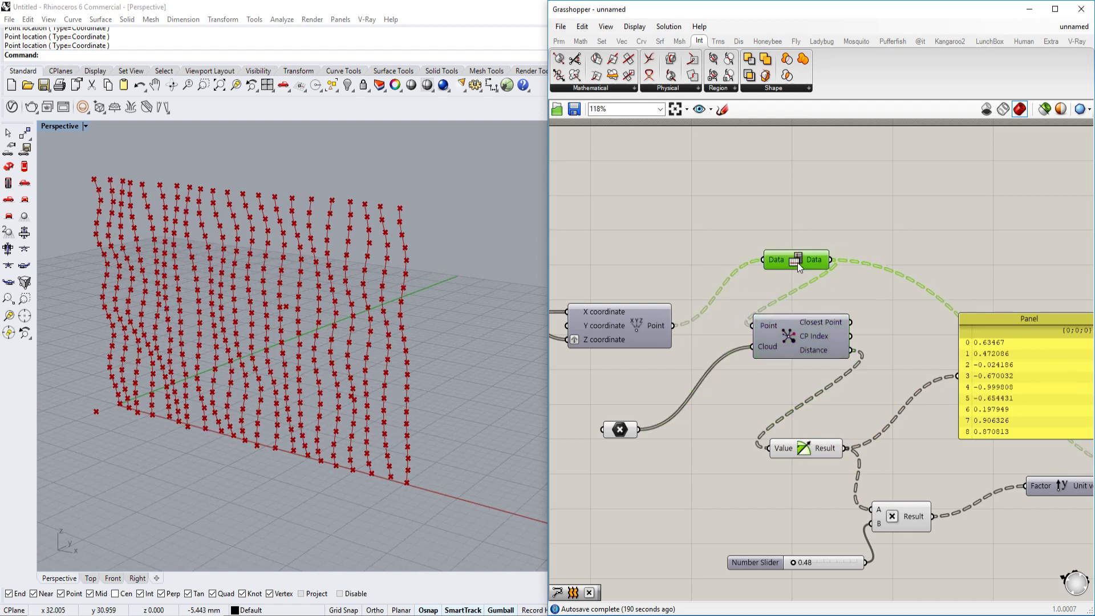
{"action": "right_click_drag", "start_coordinate": [804, 278], "coordinate": [731, 278]}
{"action": "scroll", "coordinate": [729, 338], "scroll_direction": "down", "scroll_amount": 4}
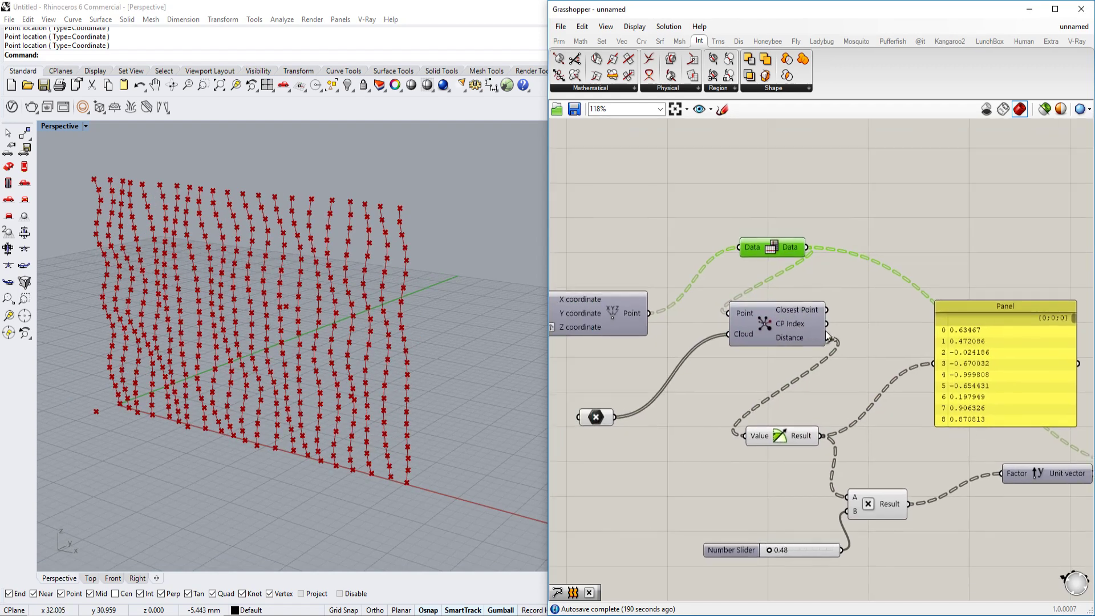
{"action": "left_click", "coordinate": [687, 387]}
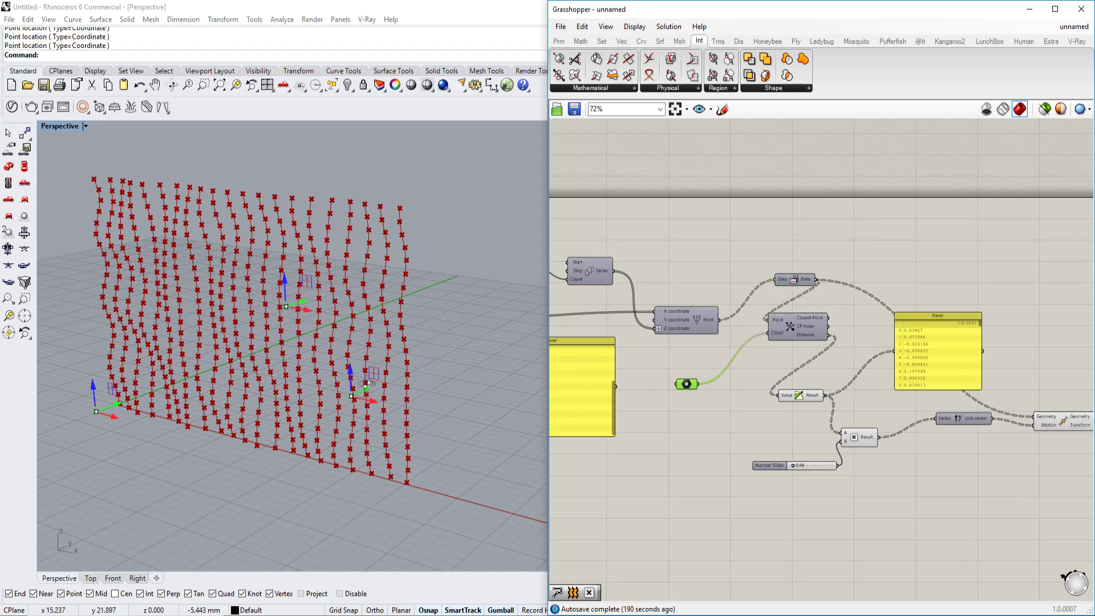
{"action": "scroll", "coordinate": [384, 406], "scroll_direction": "up", "scroll_amount": 2}
{"action": "right_click_drag", "start_coordinate": [385, 395], "coordinate": [399, 357]}
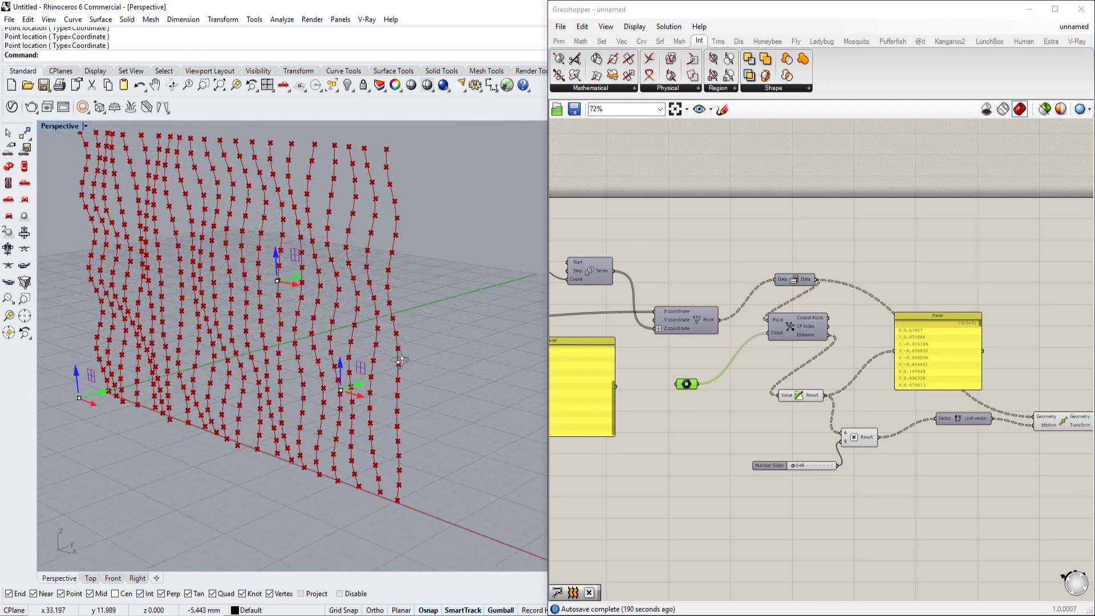
{"action": "scroll", "coordinate": [785, 334], "scroll_direction": "down", "scroll_amount": 1}
{"action": "right_click_drag", "start_coordinate": [944, 354], "coordinate": [732, 303]}
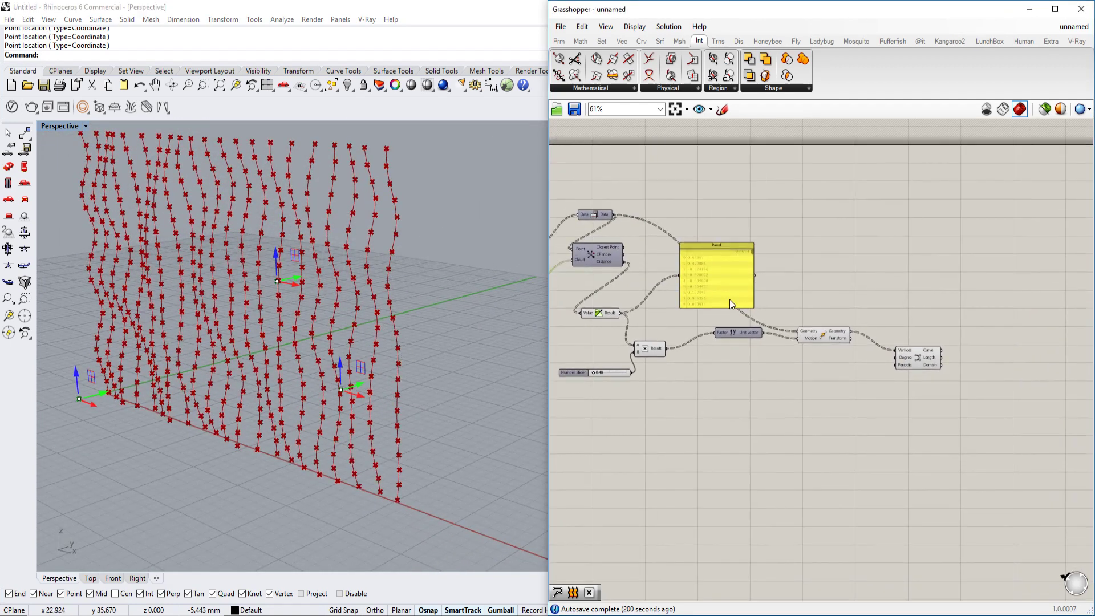
Step: Hide the preview of all components from Construct Point through Move, keeping the Nurbs Curve preview on
{"action": "left_click", "coordinate": [910, 365]}
{"action": "left_click", "coordinate": [815, 335]}
{"action": "scroll", "coordinate": [758, 285], "scroll_direction": "down", "scroll_amount": 3}
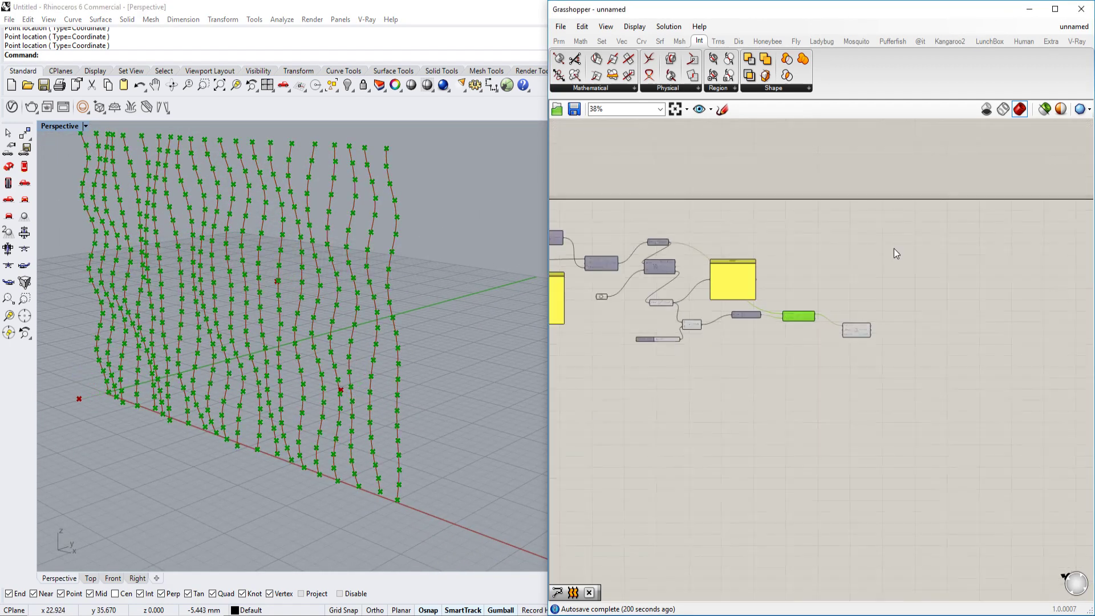
{"action": "left_click_drag", "start_coordinate": [894, 247], "coordinate": [656, 388]}
{"action": "left_click_drag", "start_coordinate": [809, 208], "coordinate": [593, 396]}
{"action": "middle_click", "coordinate": [778, 320]}
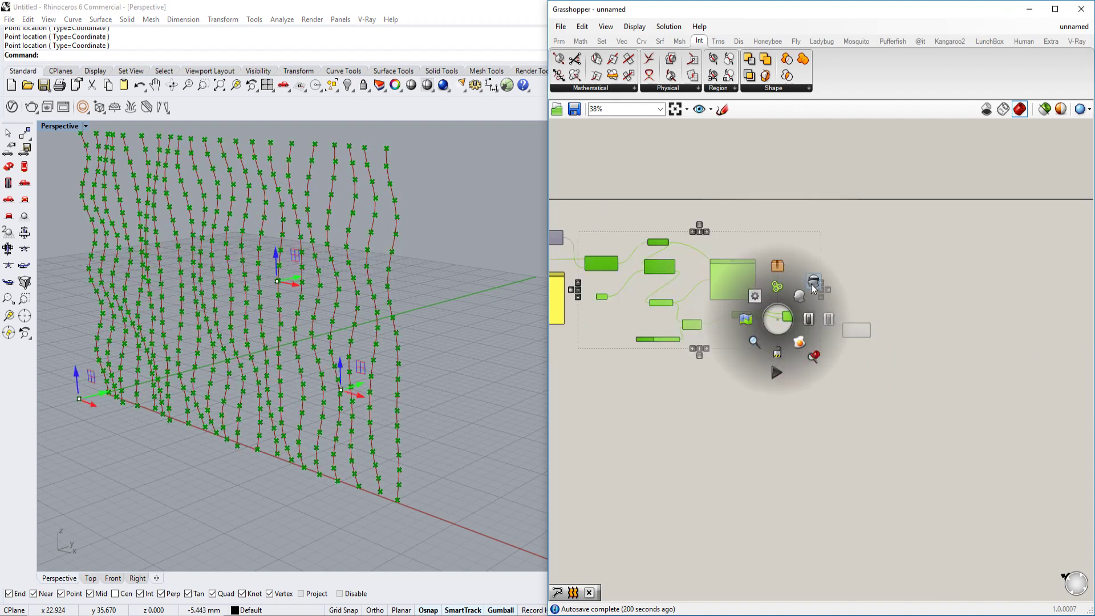
{"action": "left_click", "coordinate": [809, 288]}
{"action": "left_click", "coordinate": [826, 280]}
Step: Set the slider that multiplies the sine result to 1.07
{"action": "scroll", "coordinate": [506, 365], "scroll_direction": "up", "scroll_amount": 1}
{"action": "scroll", "coordinate": [746, 310], "scroll_direction": "up", "scroll_amount": 5}
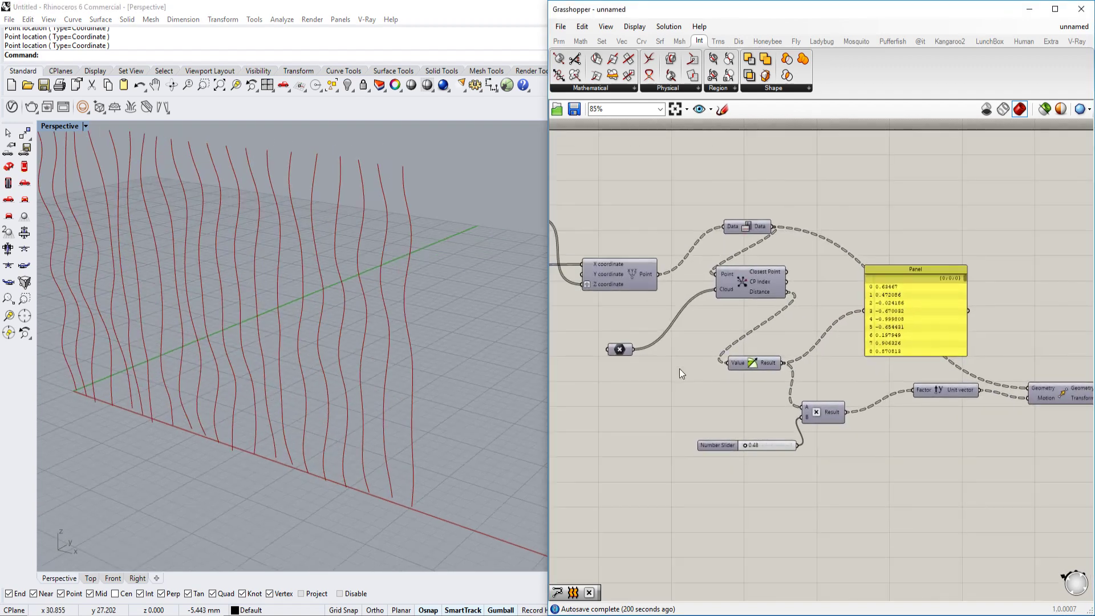
{"action": "left_click_drag", "start_coordinate": [733, 444], "coordinate": [738, 444]}
Step: Turn on the attractor Point parameter's preview and nudge the attractor nearest the facade's far end
{"action": "right_click_drag", "start_coordinate": [588, 322], "coordinate": [628, 348]}
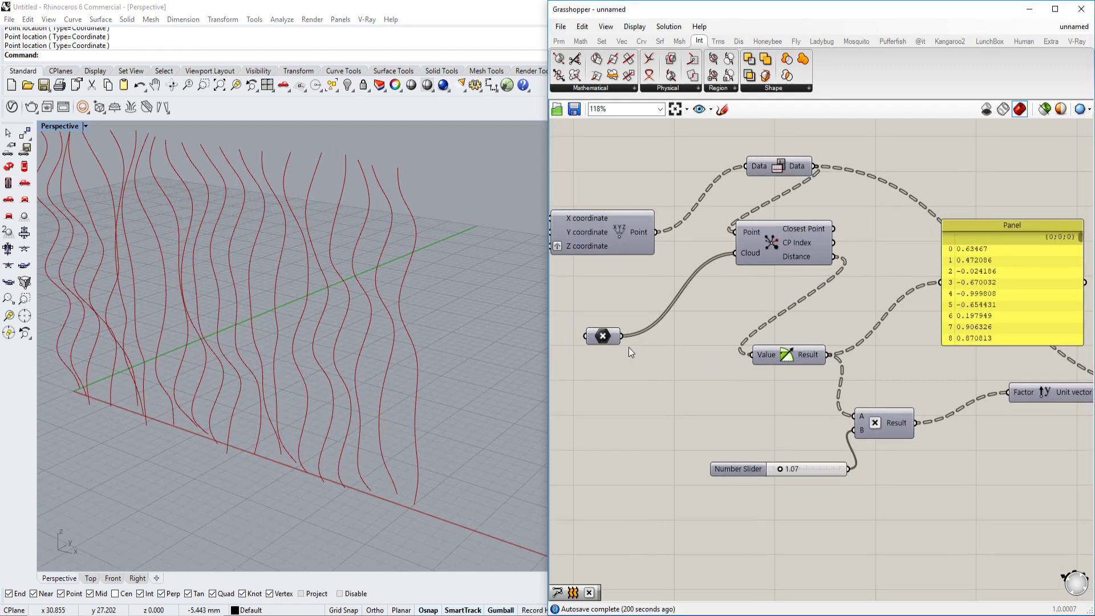
{"action": "right_click", "coordinate": [599, 337]}
{"action": "left_click", "coordinate": [659, 360]}
{"action": "right_click_drag", "start_coordinate": [402, 341], "coordinate": [433, 370]}
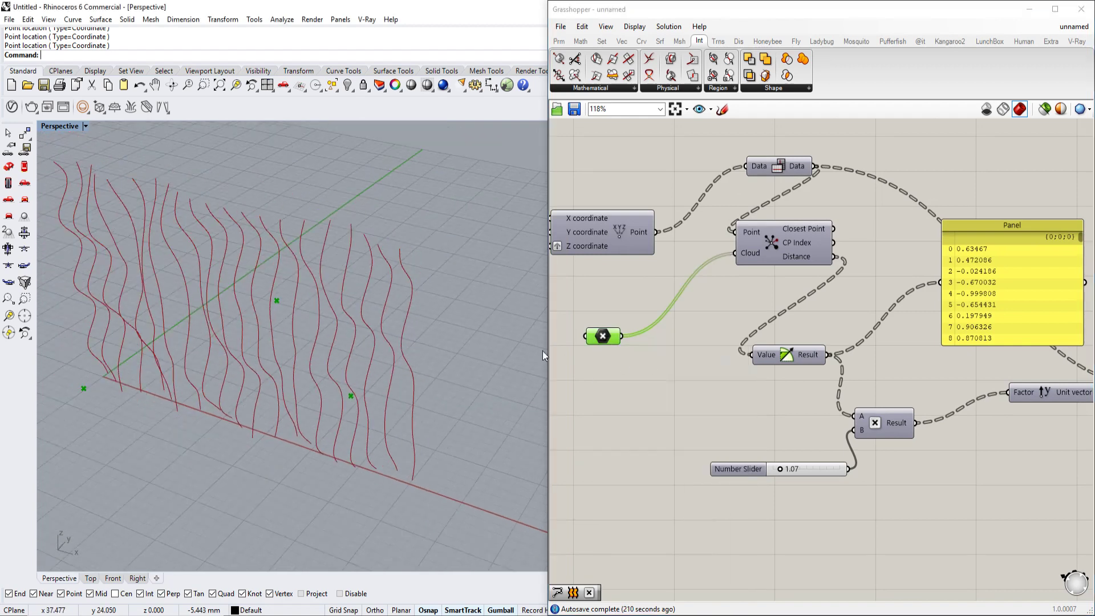
{"action": "left_click", "coordinate": [579, 342]}
{"action": "left_click", "coordinate": [598, 336]}
{"action": "mouse_move", "coordinate": [367, 402]}
{"action": "left_mouse_down"}
{"action": "mouse_move", "coordinate": [201, 361]}
{"action": "mouse_move", "coordinate": [362, 396]}
{"action": "left_mouse_up"}
Step: Shift the sine component and everything downstream of it away from Closest Point to make room
{"action": "right_click_drag", "start_coordinate": [810, 370], "coordinate": [730, 390]}
{"action": "scroll", "coordinate": [855, 485], "scroll_direction": "down", "scroll_amount": 4}
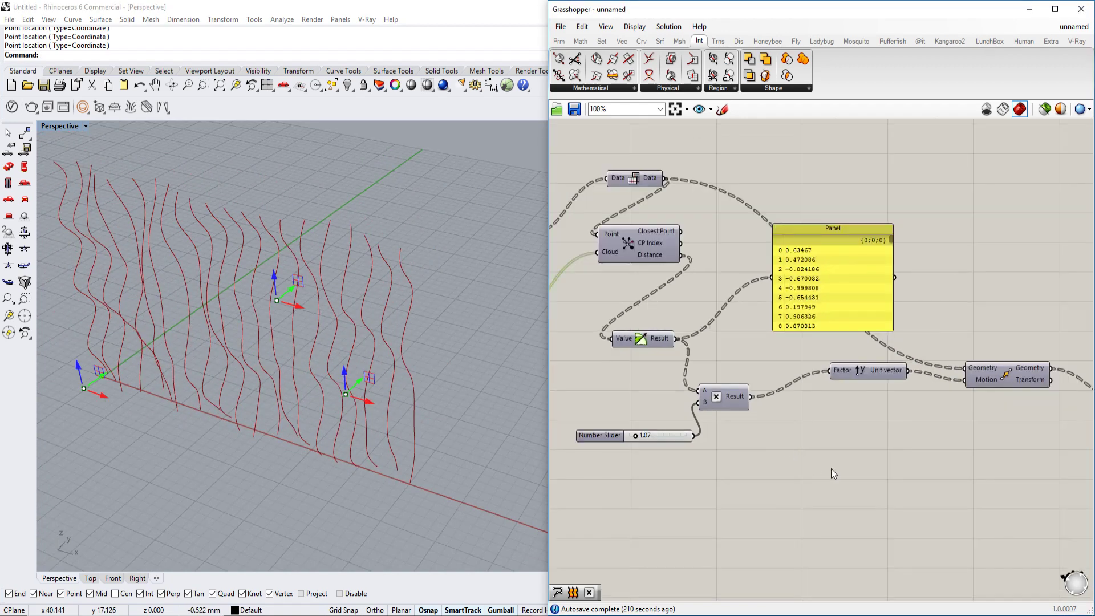
{"action": "left_click_drag", "start_coordinate": [941, 453], "coordinate": [723, 333]}
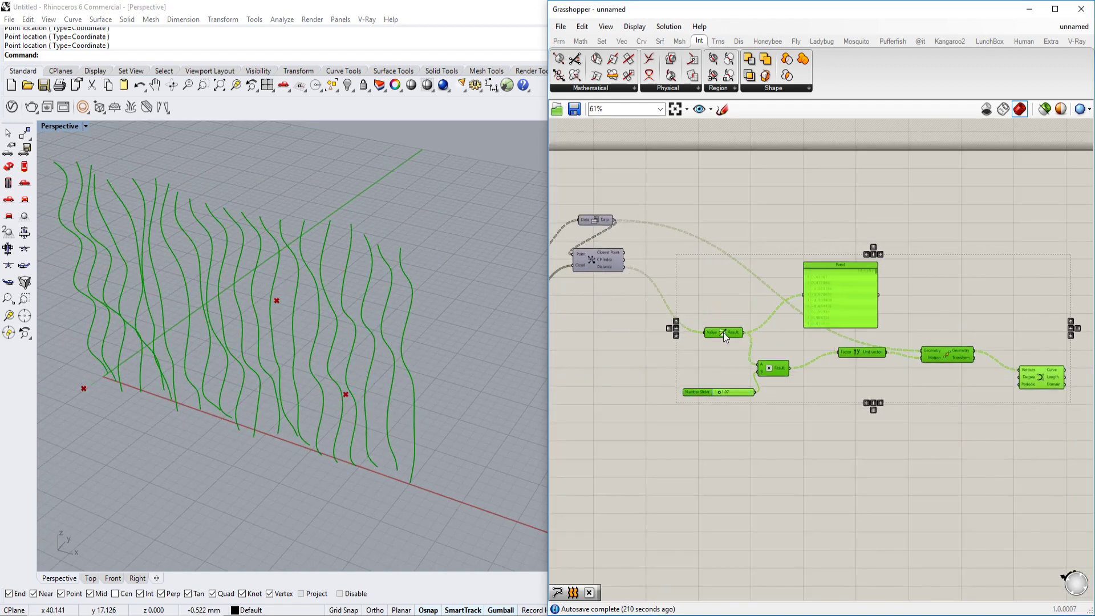
Step: Duplicate the Multiplication component with its slider before the sine component and connect Closest Point's Distance to its A input
{"action": "scroll", "coordinate": [708, 333], "scroll_direction": "up", "scroll_amount": 3}
{"action": "left_click", "coordinate": [576, 313]}
{"action": "right_click_drag", "start_coordinate": [577, 314], "coordinate": [699, 356]}
{"action": "double_click", "coordinate": [670, 333]}
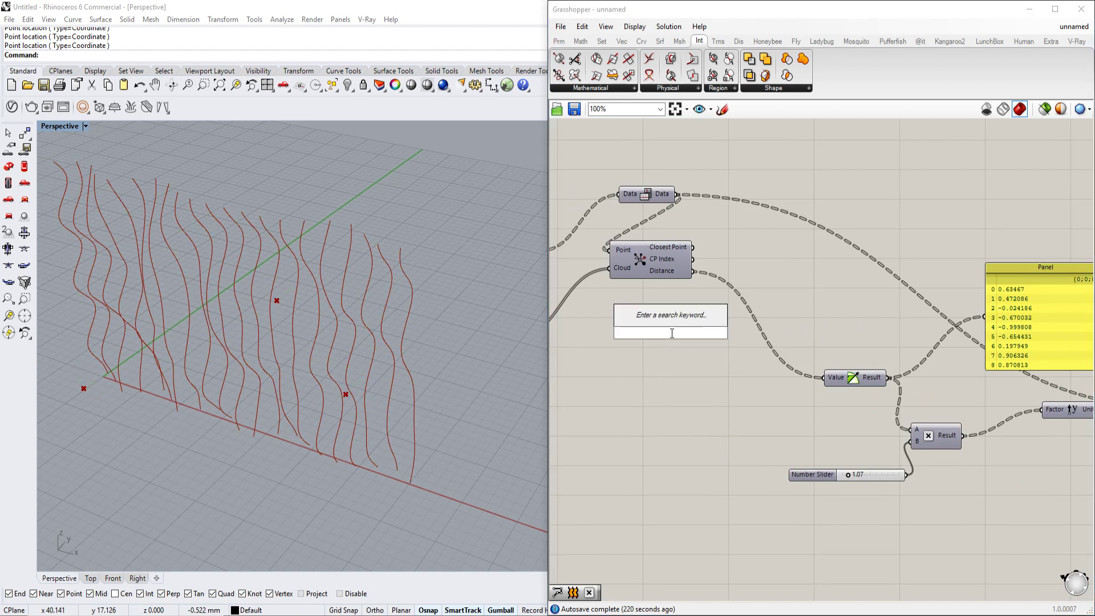
{"action": "left_click_drag", "start_coordinate": [969, 516], "coordinate": [852, 409]}
{"action": "left_click_drag", "start_coordinate": [933, 444], "coordinate": [750, 358], "text": "alt"}
{"action": "left_click_drag", "start_coordinate": [692, 271], "coordinate": [730, 345]}
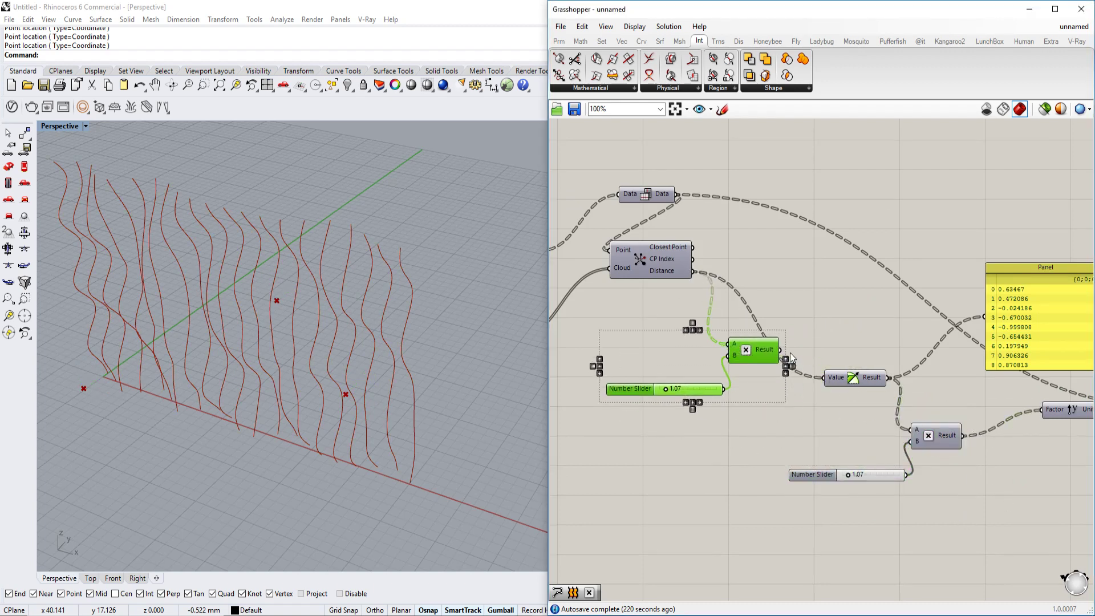
Step: Feed the new Multiplication's Result into the sine component and set its slider to 0.56
{"action": "scroll", "coordinate": [755, 378], "scroll_direction": "up", "scroll_amount": 4}
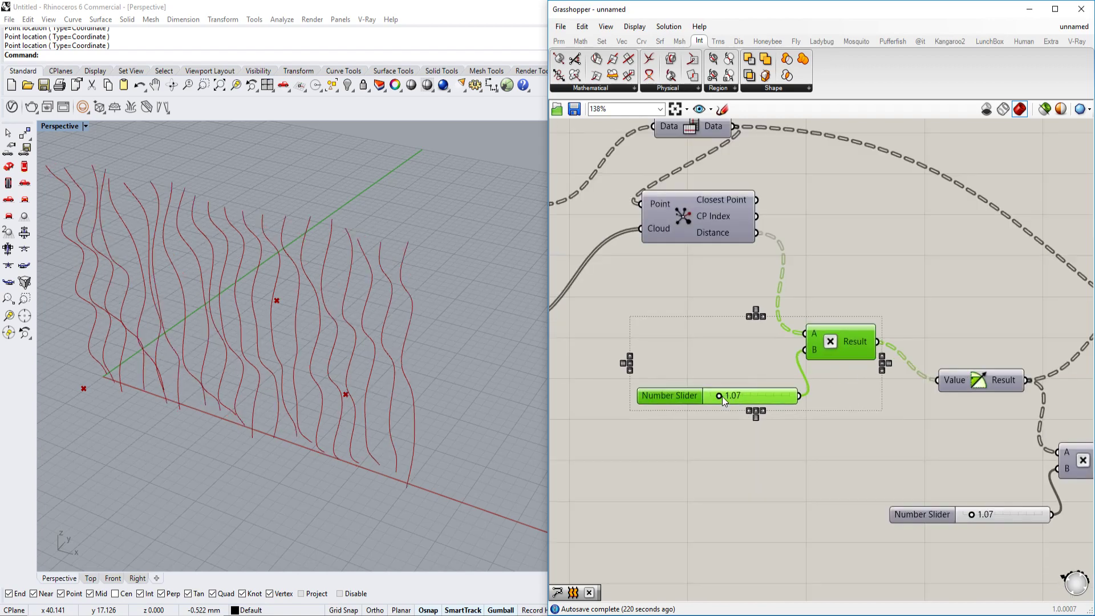
{"action": "mouse_move", "coordinate": [720, 396]}
{"action": "left_mouse_down"}
{"action": "mouse_move", "coordinate": [787, 399]}
{"action": "mouse_move", "coordinate": [713, 402]}
{"action": "left_mouse_up"}
{"action": "right_click_drag", "start_coordinate": [350, 433], "coordinate": [374, 402]}
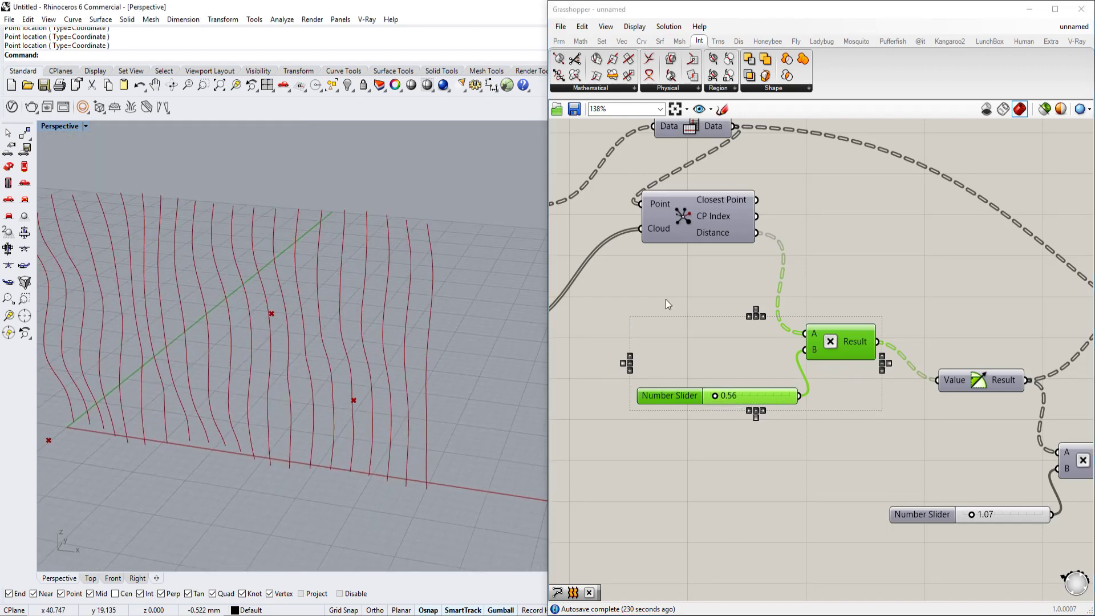
Step: Select the attractor points and reposition the one near the facade's far end to reshape the curves
{"action": "right_click_drag", "start_coordinate": [666, 299], "coordinate": [860, 303]}
{"action": "left_click", "coordinate": [674, 331]}
{"action": "left_click_drag", "start_coordinate": [380, 403], "coordinate": [454, 411]}
{"action": "right_click_drag", "start_coordinate": [454, 410], "coordinate": [392, 354]}
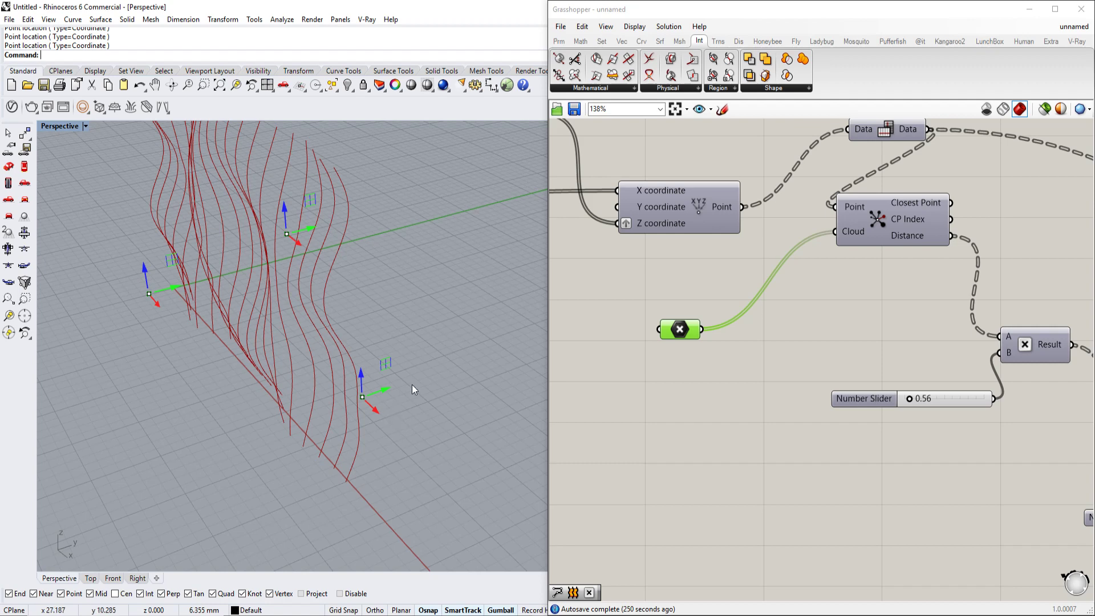
Step: Examine the component chain from the attractor parameter through Move to the Nurbs Curve
{"action": "left_click", "coordinate": [976, 344]}
{"action": "scroll", "coordinate": [976, 343], "scroll_direction": "down", "scroll_amount": 3}
{"action": "right_click_drag", "start_coordinate": [976, 343], "coordinate": [729, 344]}
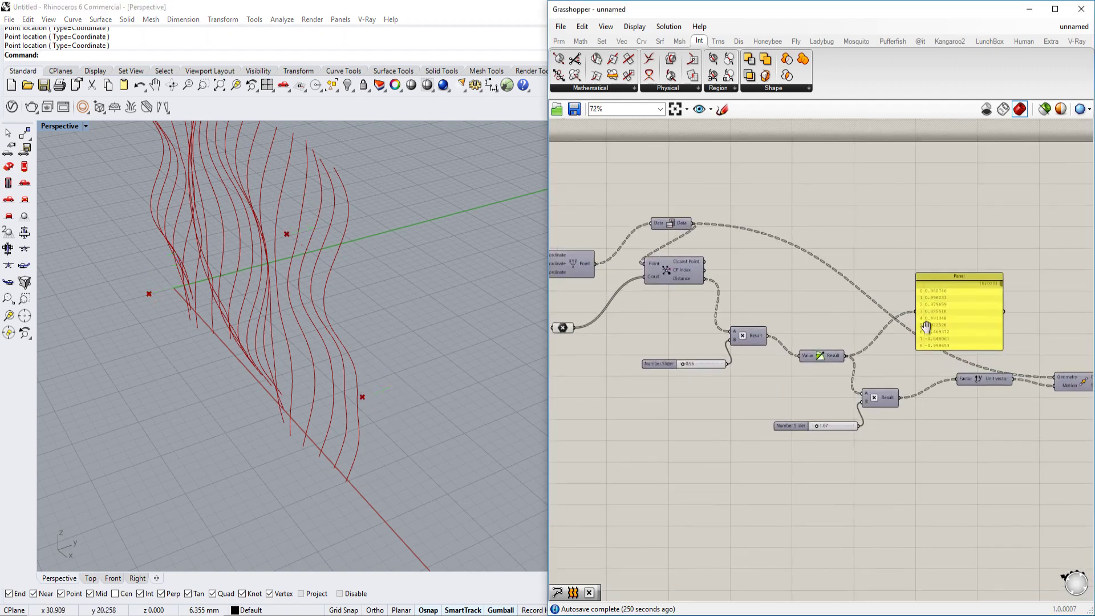
{"action": "right_click_drag", "start_coordinate": [926, 327], "coordinate": [594, 305]}
{"action": "scroll", "coordinate": [878, 366], "scroll_direction": "up", "scroll_amount": 3}
{"action": "right_click_drag", "start_coordinate": [878, 365], "coordinate": [747, 325]}
{"action": "scroll", "coordinate": [805, 368], "scroll_direction": "down", "scroll_amount": 1}
{"action": "right_click_drag", "start_coordinate": [805, 368], "coordinate": [1026, 347]}
{"action": "scroll", "coordinate": [906, 361], "scroll_direction": "down", "scroll_amount": 5}
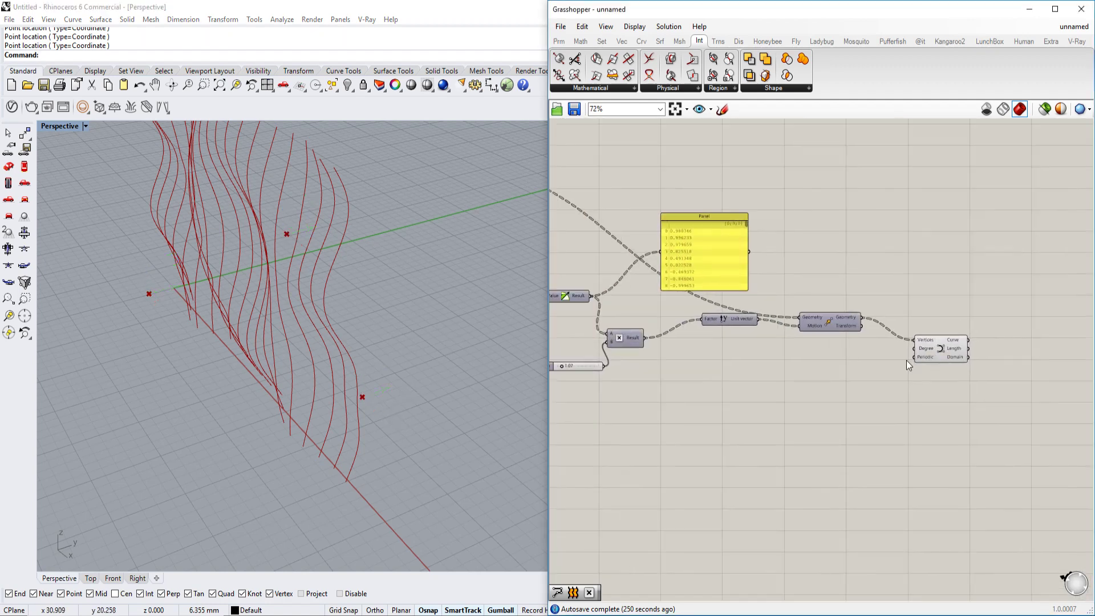
Step: Turn on Construct Point's preview to compare the original point grid with the wave curves
{"action": "right_click_drag", "start_coordinate": [906, 360], "coordinate": [981, 354]}
{"action": "scroll", "coordinate": [608, 230], "scroll_direction": "up", "scroll_amount": 4}
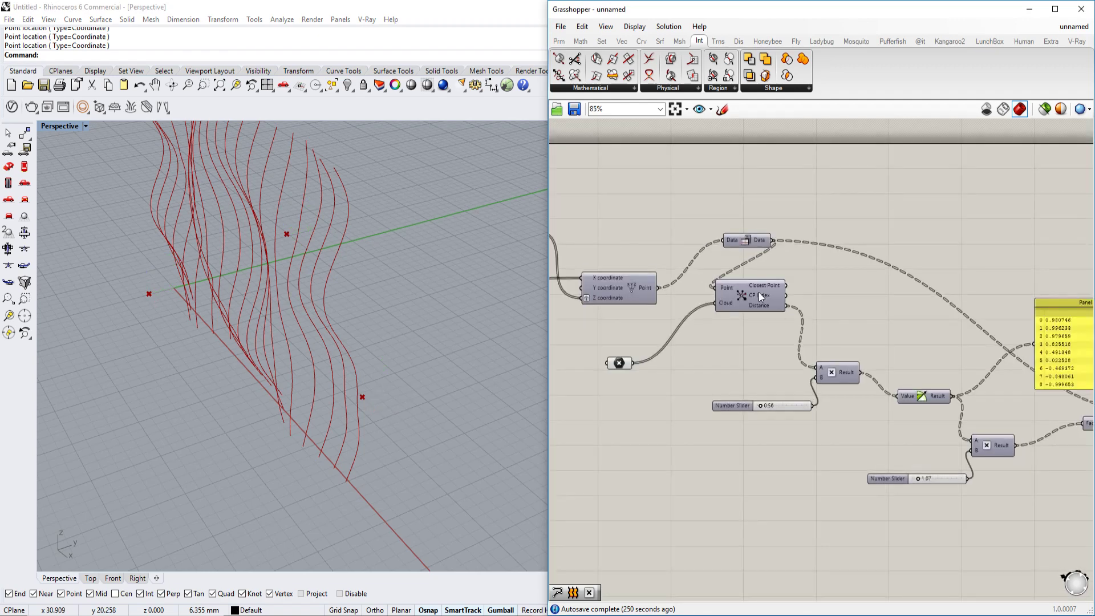
{"action": "right_click", "coordinate": [628, 285]}
{"action": "left_click", "coordinate": [656, 307]}
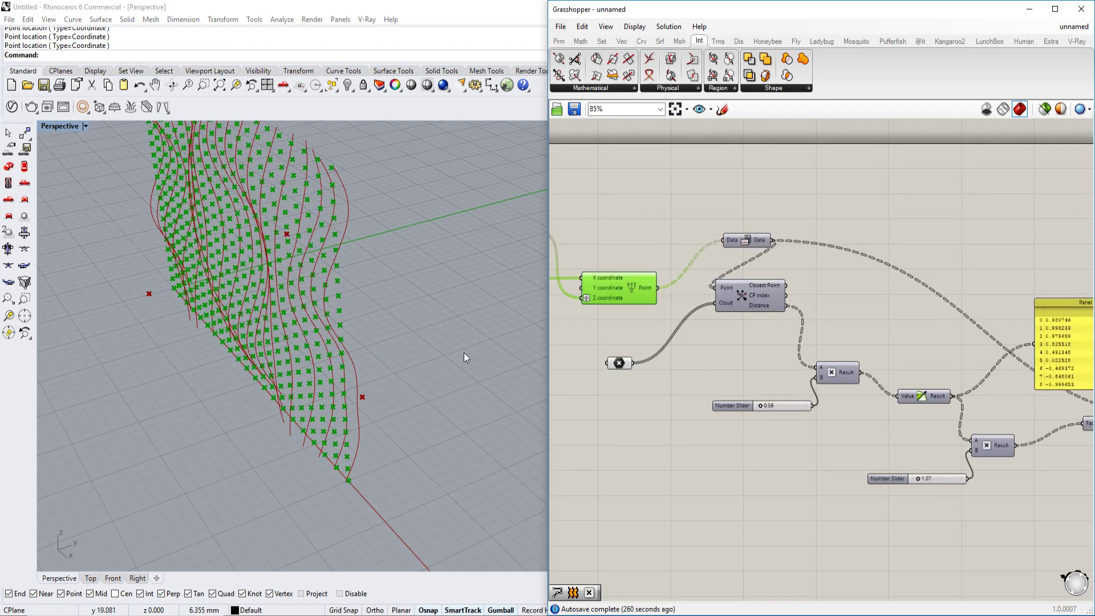
Step: Duplicate the Nurbs Curve component and place the copy above the original
{"action": "right_click_drag", "start_coordinate": [913, 313], "coordinate": [714, 303]}
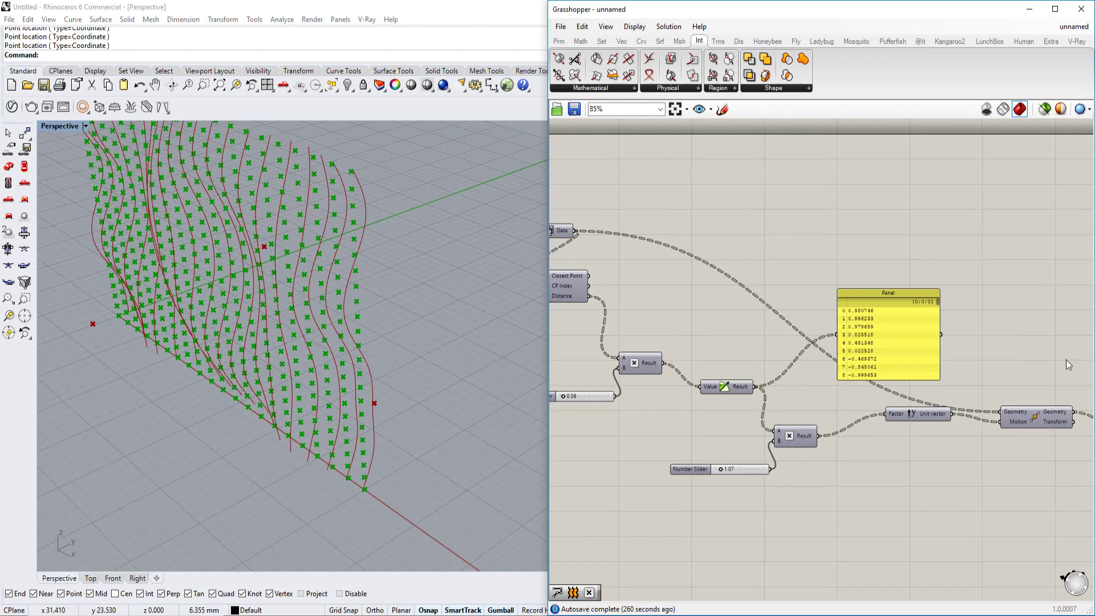
{"action": "scroll", "coordinate": [821, 351], "scroll_direction": "down", "scroll_amount": 2}
{"action": "right_click_drag", "start_coordinate": [821, 347], "coordinate": [704, 340]}
{"action": "scroll", "coordinate": [940, 408], "scroll_direction": "up", "scroll_amount": 1}
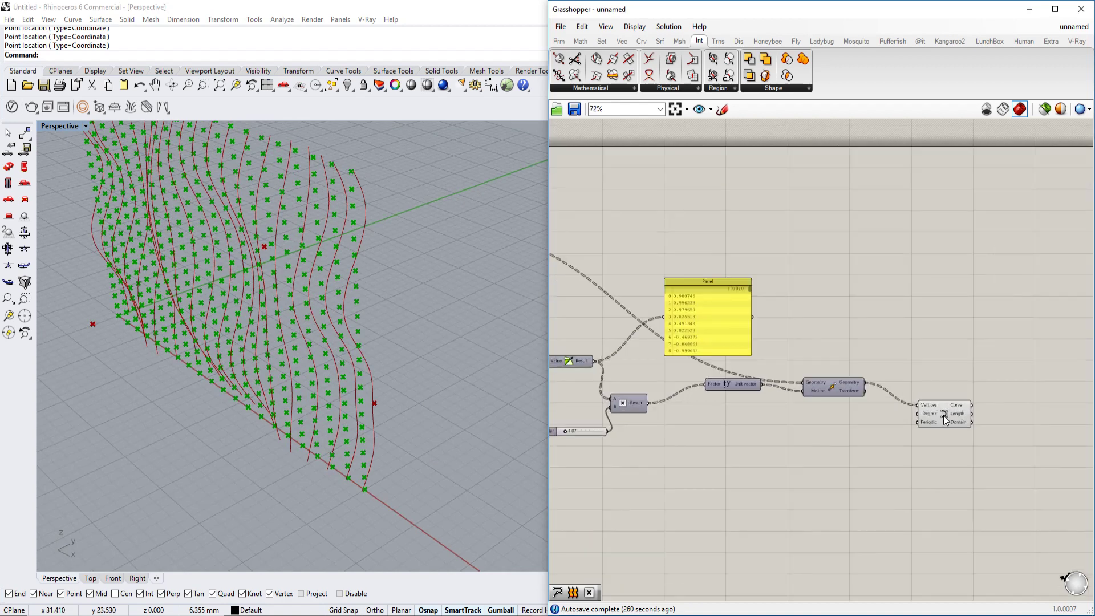
{"action": "left_click", "coordinate": [943, 415]}
{"action": "left_click_drag", "start_coordinate": [943, 415], "coordinate": [602, 289], "text": "alt"}
Step: Connect Flip Matrix's output to the duplicated Nurbs Curve's Vertices input, replacing the direct Construct Point wire
{"action": "scroll", "coordinate": [922, 279], "scroll_direction": "down", "scroll_amount": 5}
{"action": "scroll", "coordinate": [706, 265], "scroll_direction": "up", "scroll_amount": 6}
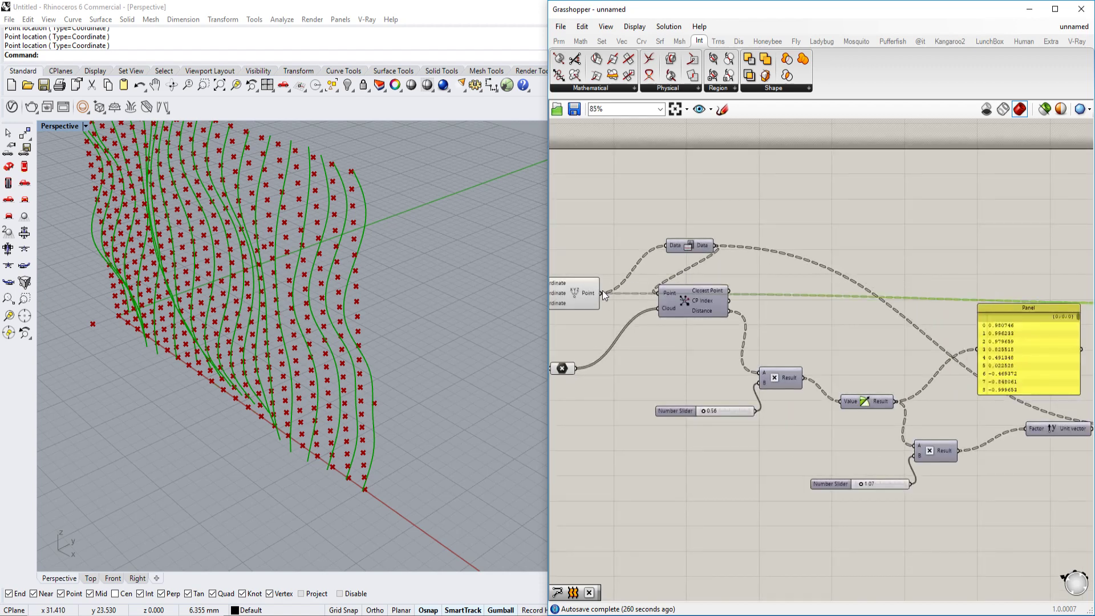
{"action": "left_click_drag", "start_coordinate": [714, 246], "coordinate": [950, 274]}
{"action": "scroll", "coordinate": [712, 249], "scroll_direction": "down", "scroll_amount": 4}
{"action": "scroll", "coordinate": [994, 276], "scroll_direction": "up", "scroll_amount": 4}
{"action": "left_click", "coordinate": [819, 257]}
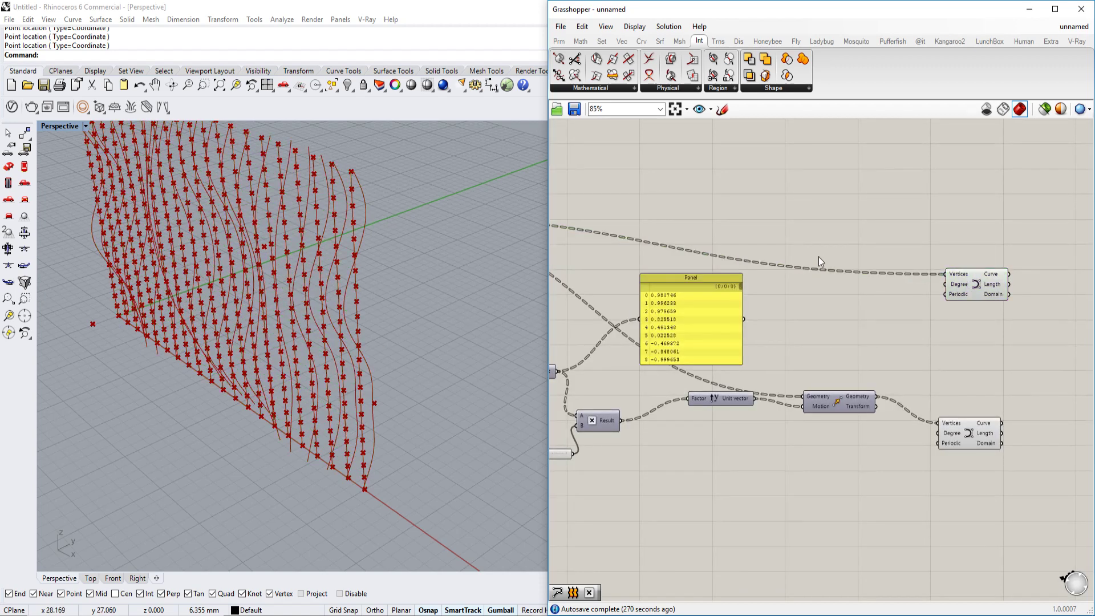
Step: Hide the original grid points by turning off the preview of Construct Point and its neighbouring components
{"action": "right_click_drag", "start_coordinate": [468, 268], "coordinate": [437, 357]}
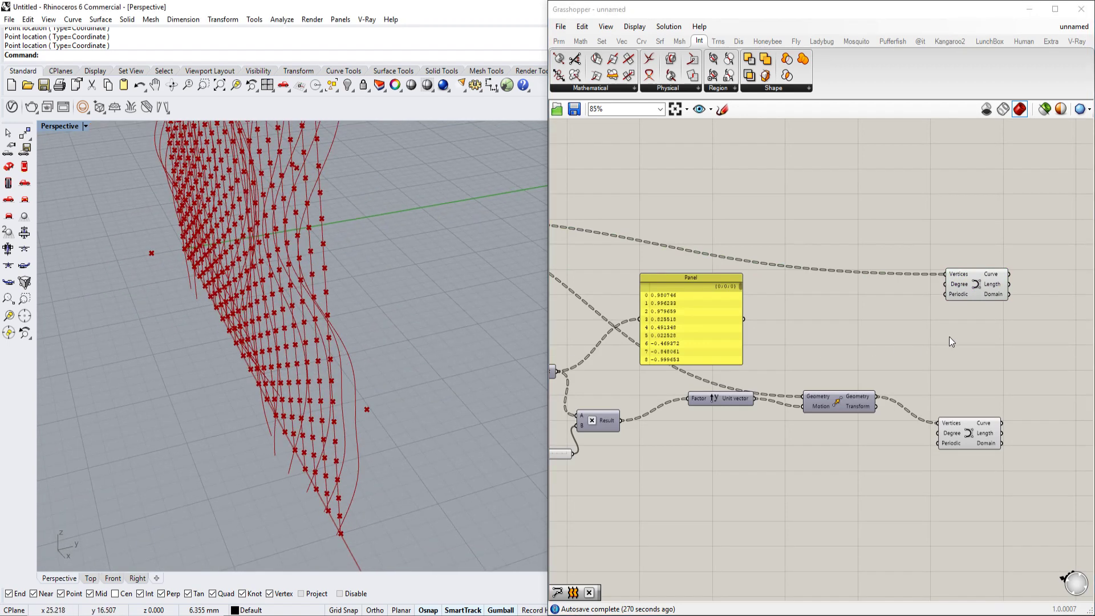
{"action": "scroll", "coordinate": [992, 314], "scroll_direction": "down", "scroll_amount": 3}
{"action": "right_click_drag", "start_coordinate": [637, 222], "coordinate": [763, 235]}
{"action": "left_click_drag", "start_coordinate": [760, 234], "coordinate": [659, 300]}
{"action": "middle_click", "coordinate": [666, 295]}
{"action": "left_click", "coordinate": [701, 257]}
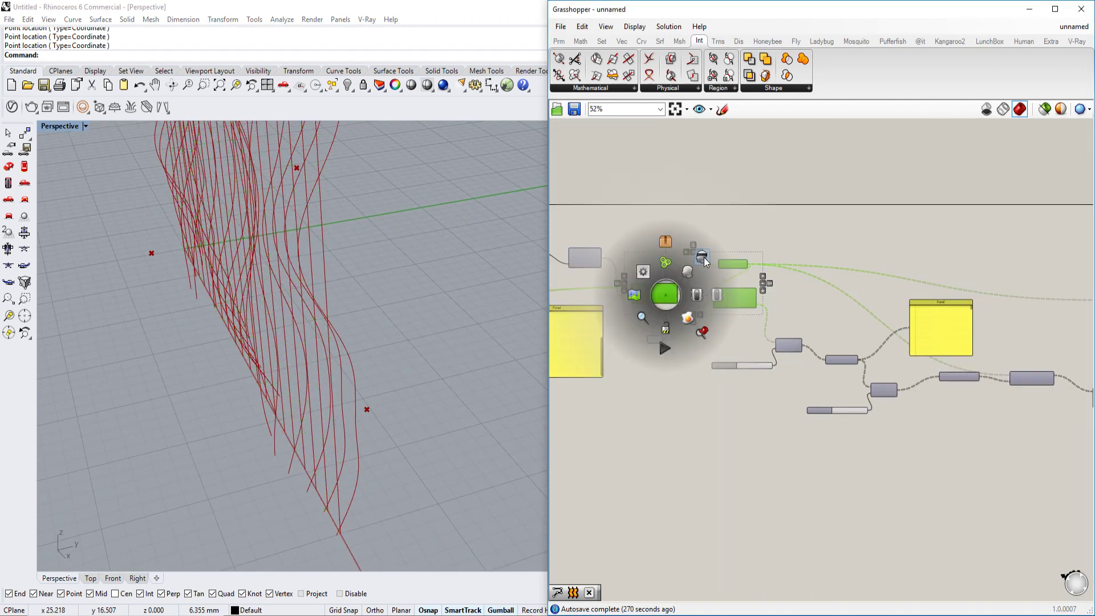
Step: Add a Ruled Surface component and connect the straight curves to Curve A and the wave curves to Curve B
{"action": "right_click_drag", "start_coordinate": [957, 269], "coordinate": [840, 262]}
{"action": "right_click_drag", "start_coordinate": [1048, 308], "coordinate": [784, 291]}
{"action": "double_click", "coordinate": [838, 327]}
{"action": "type", "text": "ru"}
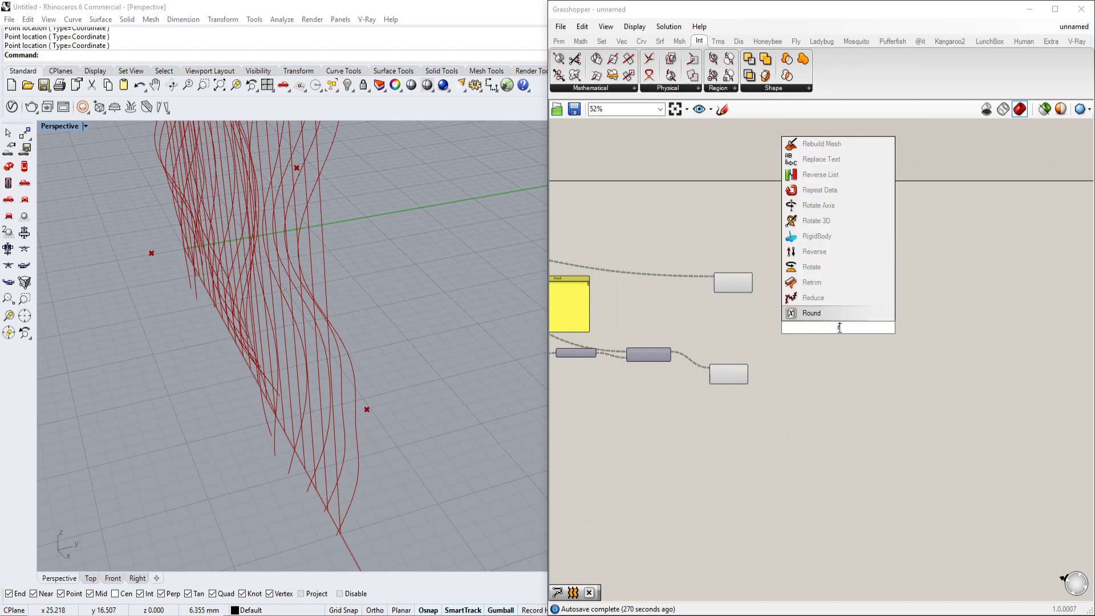
{"action": "key", "text": "Return"}
{"action": "scroll", "coordinate": [750, 370], "scroll_direction": "up", "scroll_amount": 4}
{"action": "left_click_drag", "start_coordinate": [731, 378], "coordinate": [740, 203]}
Step: Examine the ruled fins up close where the wave curves meet the straight curves
{"action": "right_click_drag", "start_coordinate": [393, 380], "coordinate": [413, 330]}
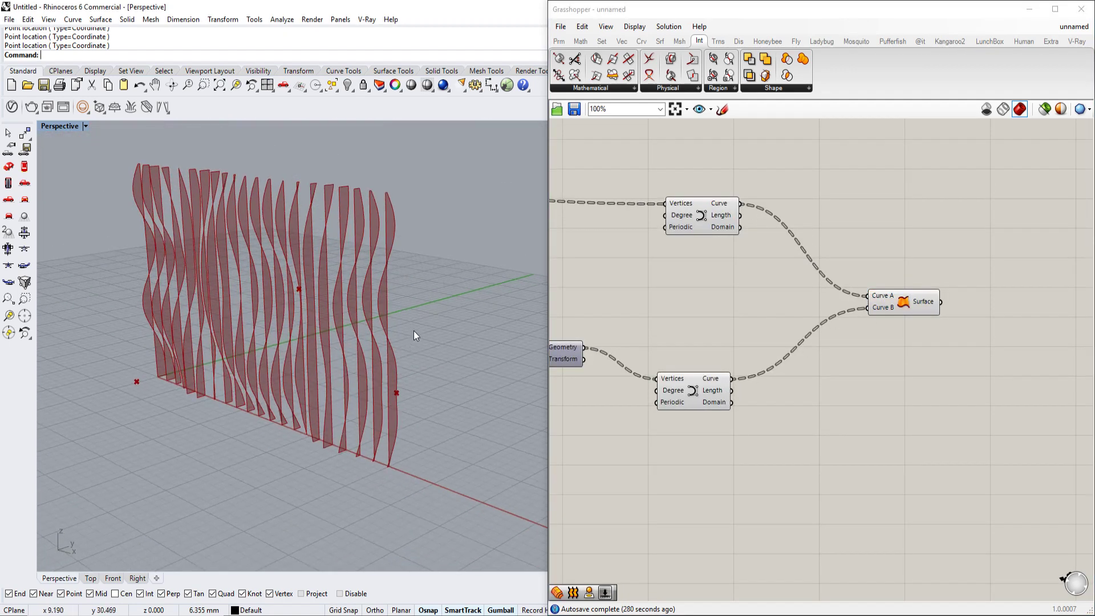
{"action": "scroll", "coordinate": [276, 274], "scroll_direction": "up", "scroll_amount": 5}
{"action": "right_click_drag", "start_coordinate": [303, 297], "coordinate": [241, 375]}
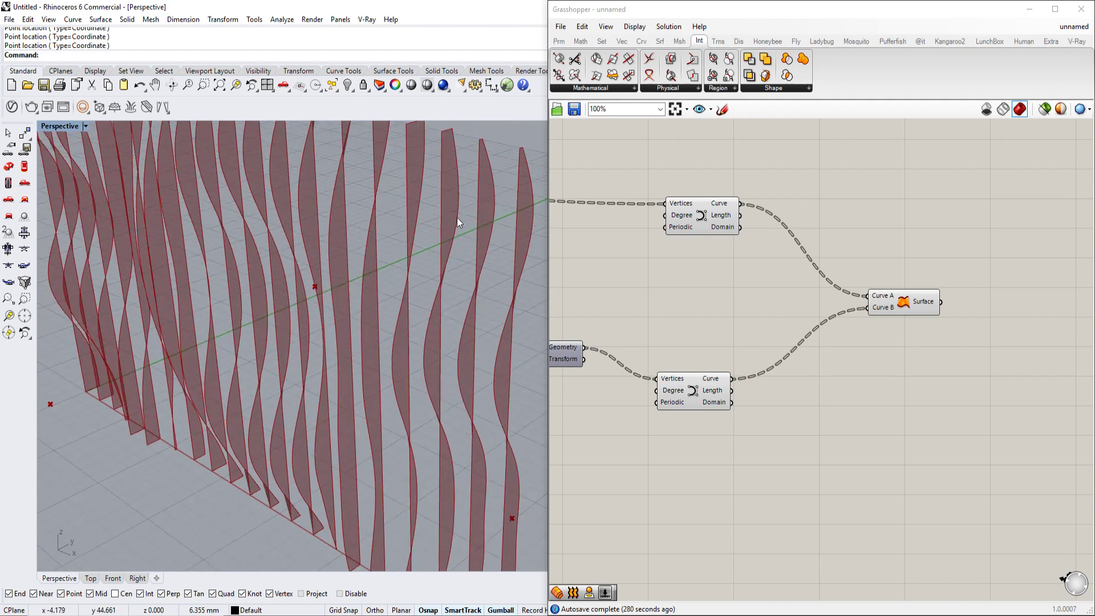
{"action": "scroll", "coordinate": [407, 273], "scroll_direction": "up", "scroll_amount": 4}
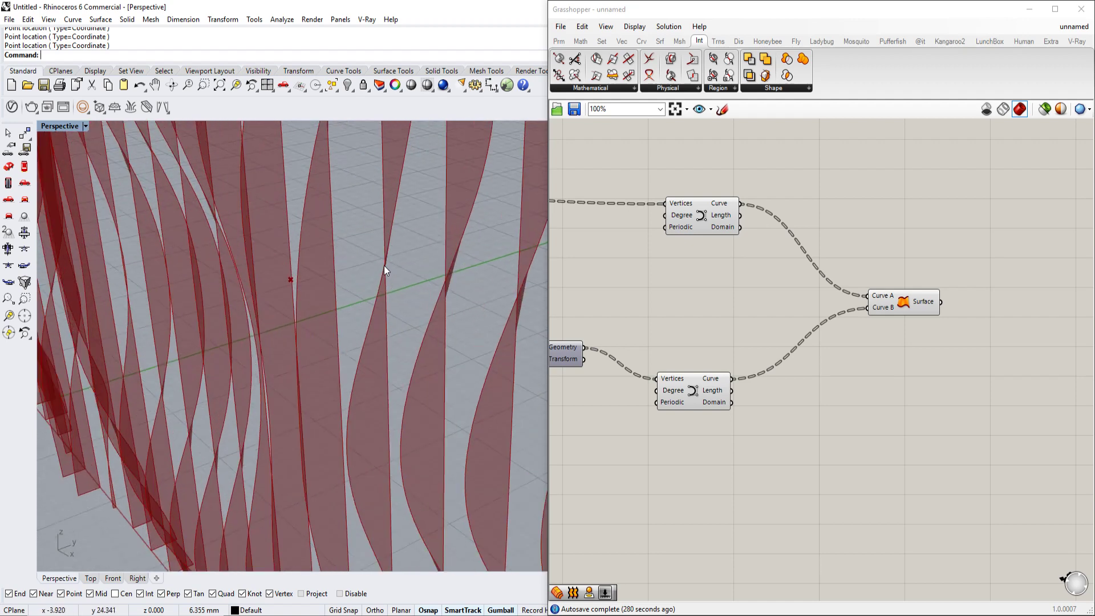
{"action": "scroll", "coordinate": [391, 268], "scroll_direction": "up", "scroll_amount": 2}
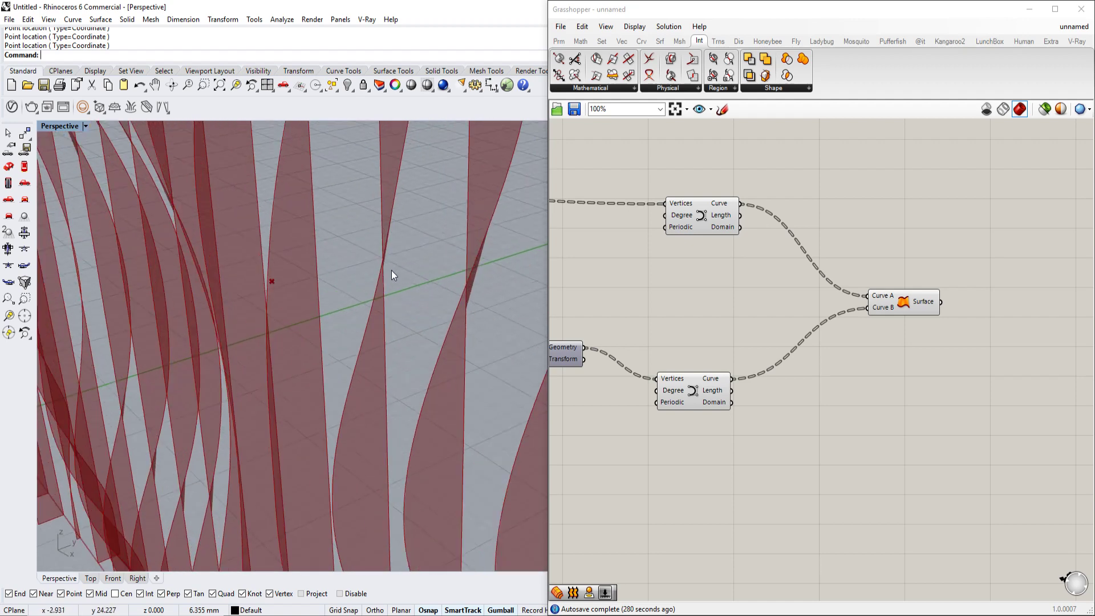
{"action": "scroll", "coordinate": [390, 272], "scroll_direction": "down", "scroll_amount": 5}
{"action": "scroll", "coordinate": [384, 265], "scroll_direction": "up", "scroll_amount": 5}
{"action": "scroll", "coordinate": [382, 264], "scroll_direction": "up", "scroll_amount": 2}
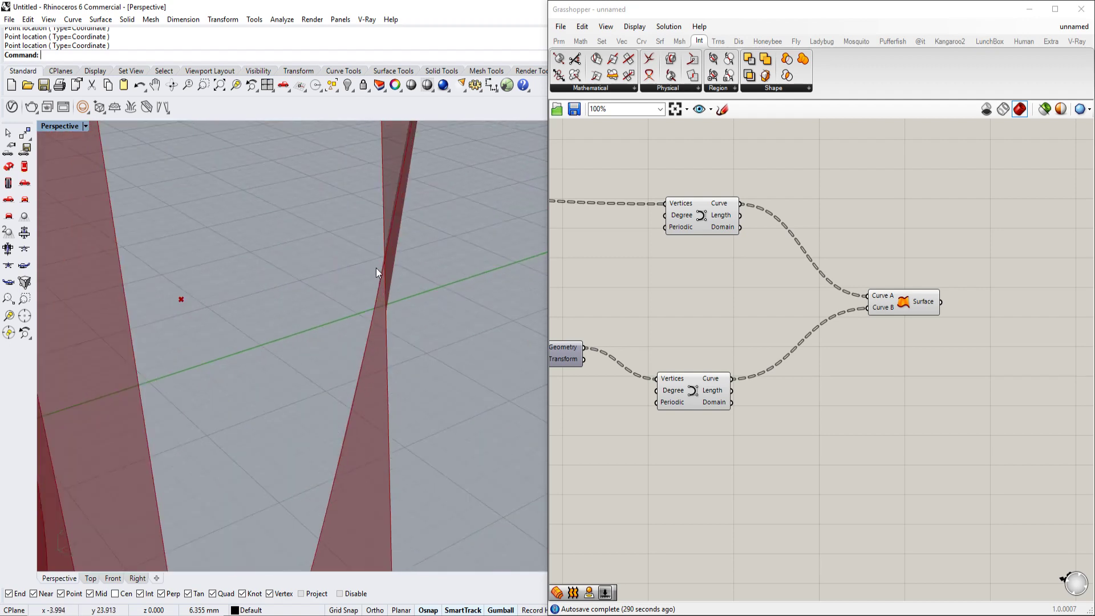
{"action": "scroll", "coordinate": [375, 268], "scroll_direction": "down", "scroll_amount": 5}
{"action": "mouse_move", "coordinate": [376, 268]}
{"action": "right_mouse_down"}
{"action": "mouse_move", "coordinate": [358, 275]}
{"action": "mouse_move", "coordinate": [364, 309]}
{"action": "right_mouse_up"}
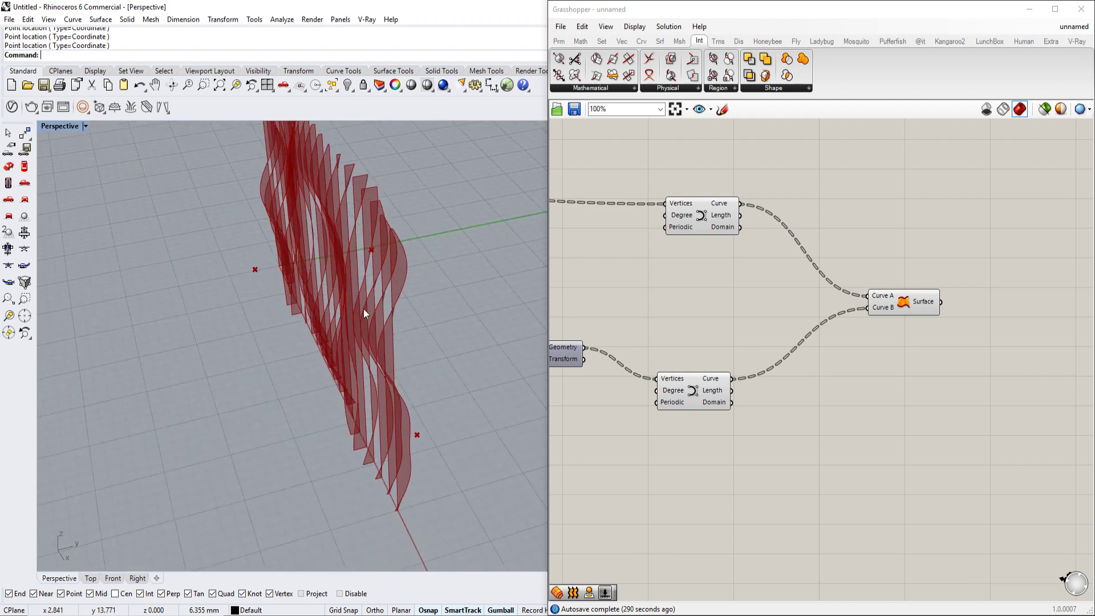
Step: Highlight the straight curves of the Nurbs Curve component that feeds Curve A
{"action": "mouse_move", "coordinate": [919, 333]}
{"action": "right_mouse_down"}
{"action": "mouse_move", "coordinate": [837, 335]}
{"action": "mouse_move", "coordinate": [938, 341]}
{"action": "right_mouse_up"}
{"action": "scroll", "coordinate": [904, 334], "scroll_direction": "up", "scroll_amount": 3}
{"action": "scroll", "coordinate": [906, 322], "scroll_direction": "down", "scroll_amount": 2}
{"action": "left_click", "coordinate": [655, 208]}
{"action": "right_click_drag", "start_coordinate": [654, 245], "coordinate": [720, 282]}
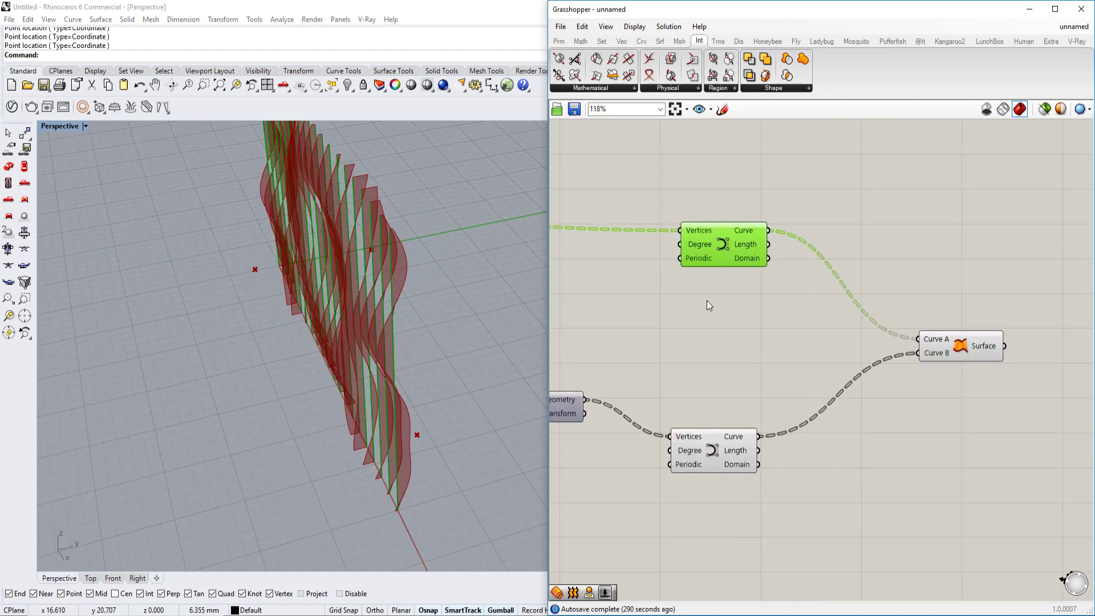
Step: Add a Move component and feed the straight curves of the Nurbs Curve component into its Geometry input
{"action": "double_click", "coordinate": [854, 244]}
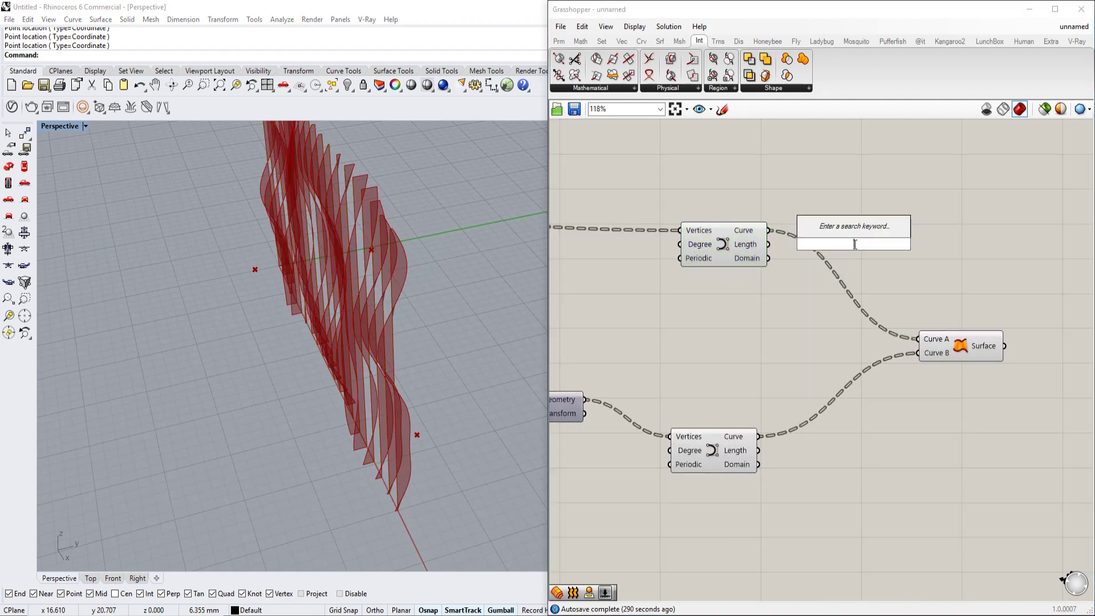
{"action": "type", "text": "move"}
{"action": "key", "text": "Return"}
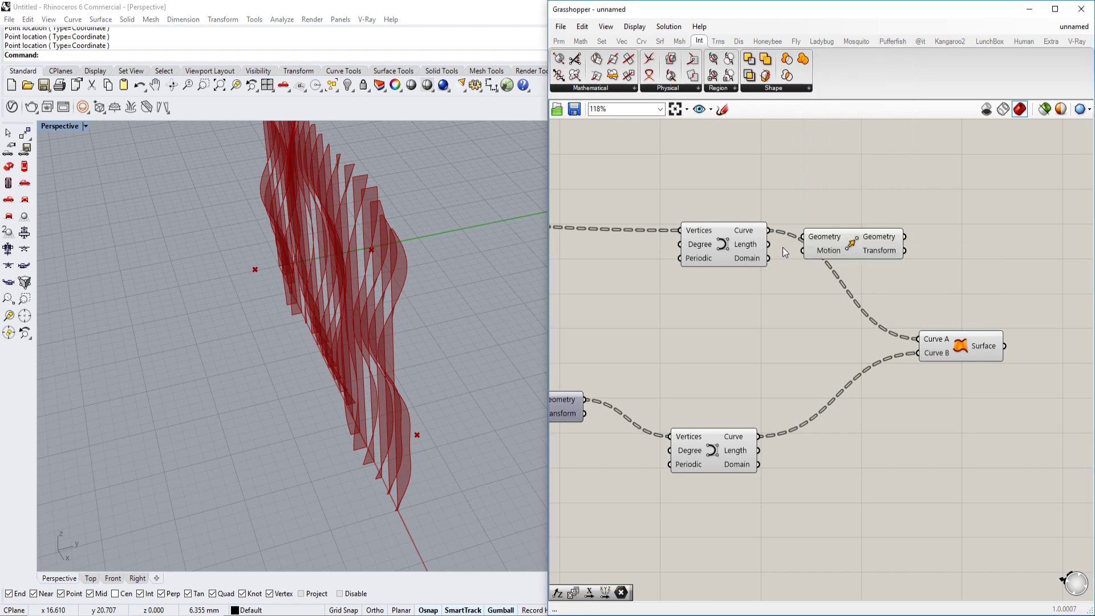
{"action": "left_click_drag", "start_coordinate": [741, 246], "coordinate": [702, 256]}
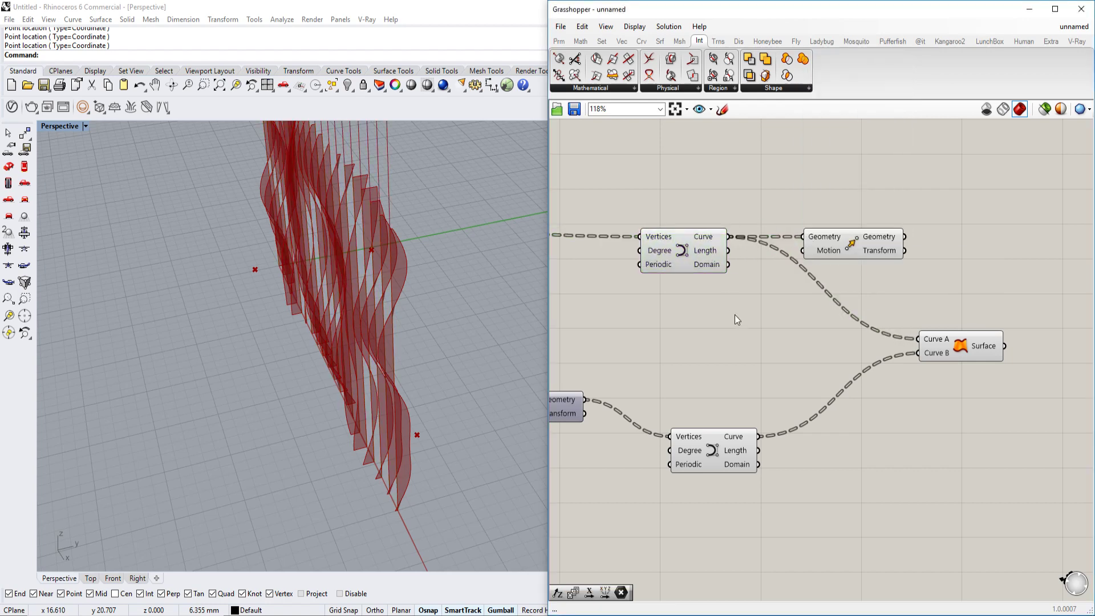
Step: Add a Unit Y vector with a number slider of 3 as its factor and feed it into the Move component's Motion input
{"action": "double_click", "coordinate": [735, 315]}
{"action": "type", "text": "y"}
{"action": "left_click", "coordinate": [747, 303]}
{"action": "right_click_drag", "start_coordinate": [666, 317], "coordinate": [731, 317]}
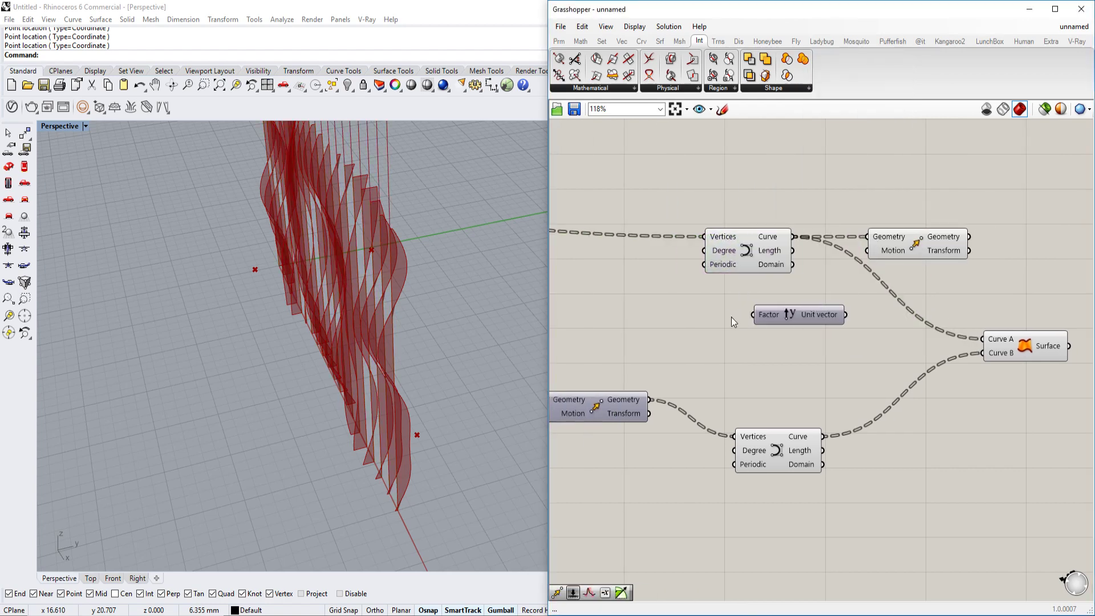
{"action": "double_click", "coordinate": [673, 317]}
{"action": "type", "text": "3"}
{"action": "key", "text": "Return"}
{"action": "left_click_drag", "start_coordinate": [742, 317], "coordinate": [753, 314]}
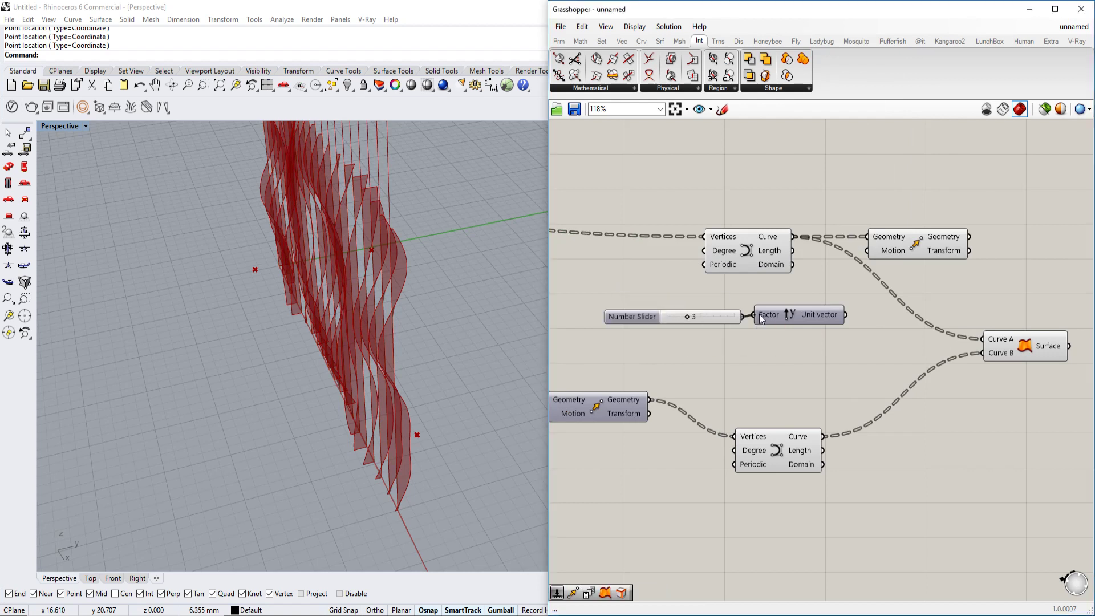
{"action": "left_click_drag", "start_coordinate": [863, 274], "coordinate": [845, 315]}
Step: Connect the moved straight curves to Curve A of the Ruled Surface and turn off the preview of the original straight Nurbs Curve component
{"action": "right_click_drag", "start_coordinate": [953, 252], "coordinate": [901, 255]}
{"action": "left_click_drag", "start_coordinate": [916, 240], "coordinate": [928, 343]}
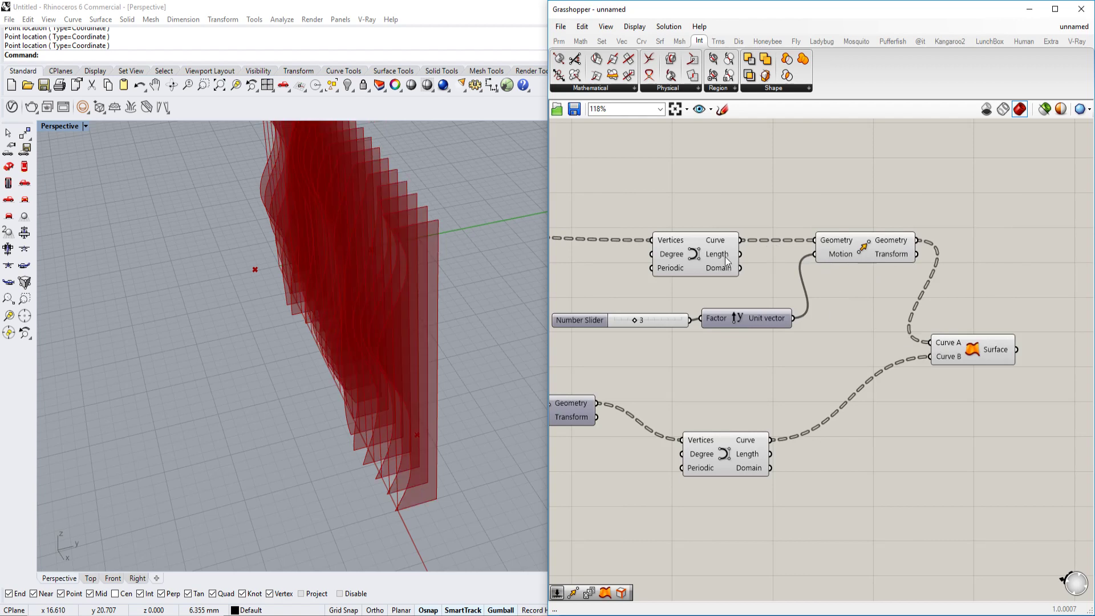
{"action": "left_click", "coordinate": [703, 252]}
{"action": "right_click", "coordinate": [703, 252]}
{"action": "left_click", "coordinate": [741, 276]}
{"action": "left_click_drag", "start_coordinate": [893, 195], "coordinate": [864, 242]}
{"action": "right_click_drag", "start_coordinate": [738, 251], "coordinate": [789, 236]}
{"action": "scroll", "coordinate": [695, 303], "scroll_direction": "up", "scroll_amount": 2}
{"action": "right_click_drag", "start_coordinate": [408, 328], "coordinate": [460, 289]}
Step: Switch the Unit Y slider to floating-point numbers and set the offset to 2.632
{"action": "mouse_move", "coordinate": [692, 306]}
{"action": "left_mouse_down"}
{"action": "mouse_move", "coordinate": [665, 309]}
{"action": "mouse_move", "coordinate": [686, 309]}
{"action": "left_mouse_up"}
{"action": "double_click", "coordinate": [607, 309]}
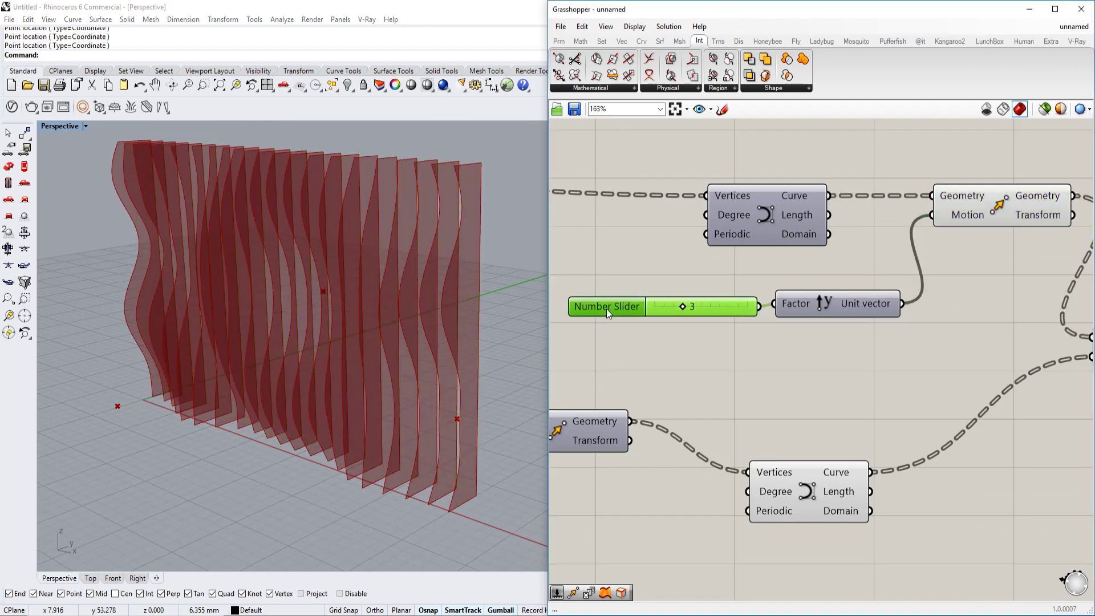
{"action": "left_click", "coordinate": [599, 279]}
{"action": "left_click", "coordinate": [613, 421]}
{"action": "mouse_move", "coordinate": [686, 306]}
{"action": "left_mouse_down"}
{"action": "mouse_move", "coordinate": [661, 308]}
{"action": "mouse_move", "coordinate": [682, 307]}
{"action": "left_mouse_up"}
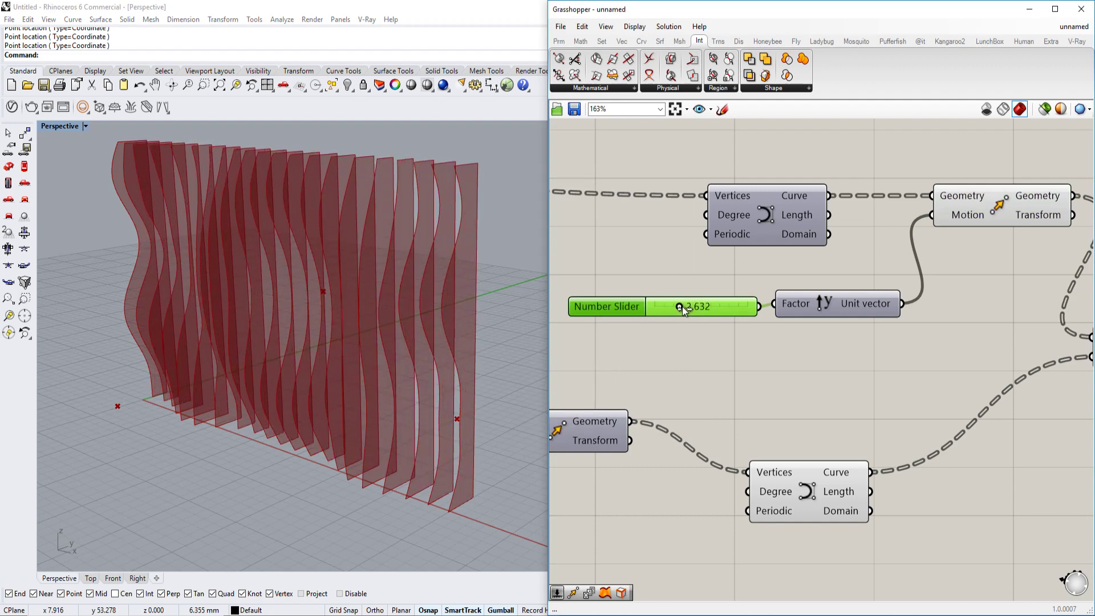
{"action": "right_click_drag", "start_coordinate": [376, 359], "coordinate": [400, 378]}
{"action": "scroll", "coordinate": [401, 379], "scroll_direction": "down", "scroll_amount": 2}
{"action": "scroll", "coordinate": [861, 349], "scroll_direction": "down", "scroll_amount": 2}
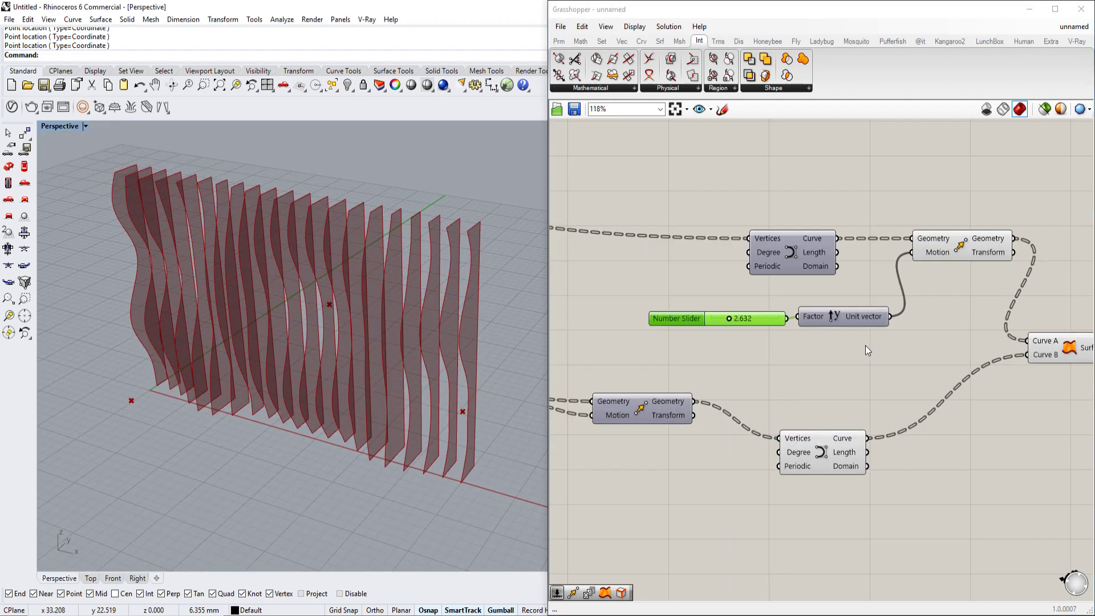
Step: Bake the fins of the Ruled Surface component into the Rhino model
{"action": "right_click_drag", "start_coordinate": [932, 328], "coordinate": [787, 319]}
{"action": "right_click_drag", "start_coordinate": [896, 314], "coordinate": [767, 330]}
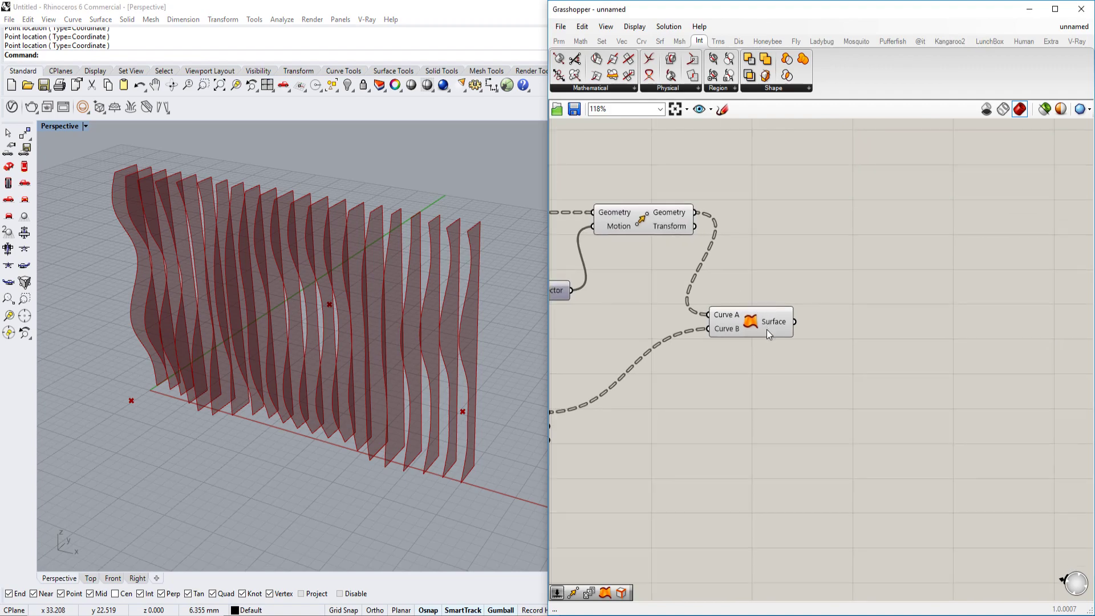
{"action": "right_click_drag", "start_coordinate": [530, 317], "coordinate": [399, 340]}
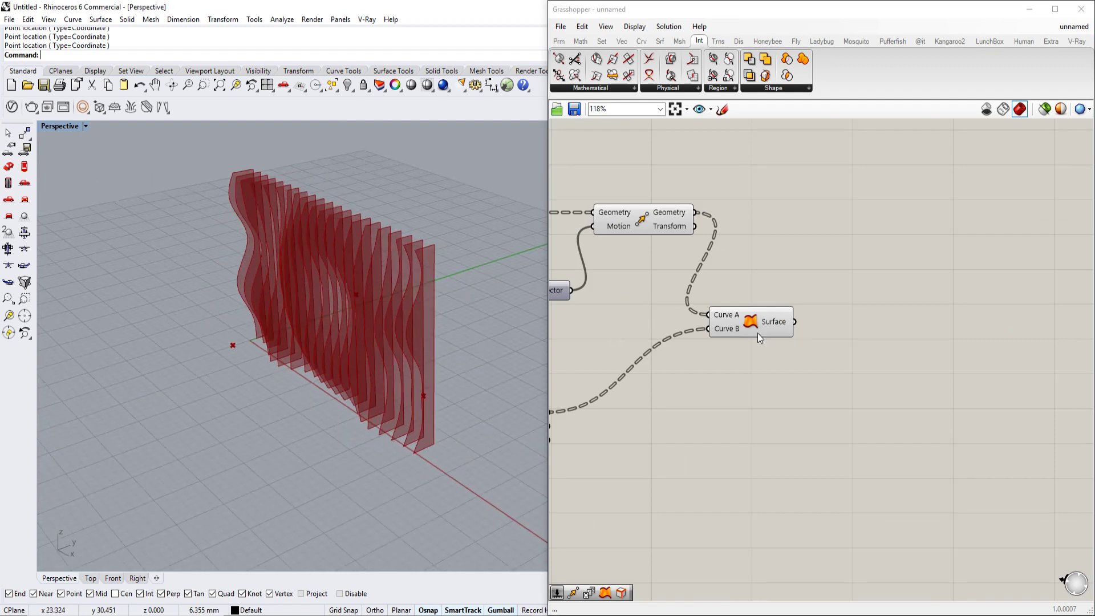
{"action": "left_click", "coordinate": [761, 315]}
{"action": "middle_click", "coordinate": [761, 315]}
{"action": "left_click", "coordinate": [783, 342]}
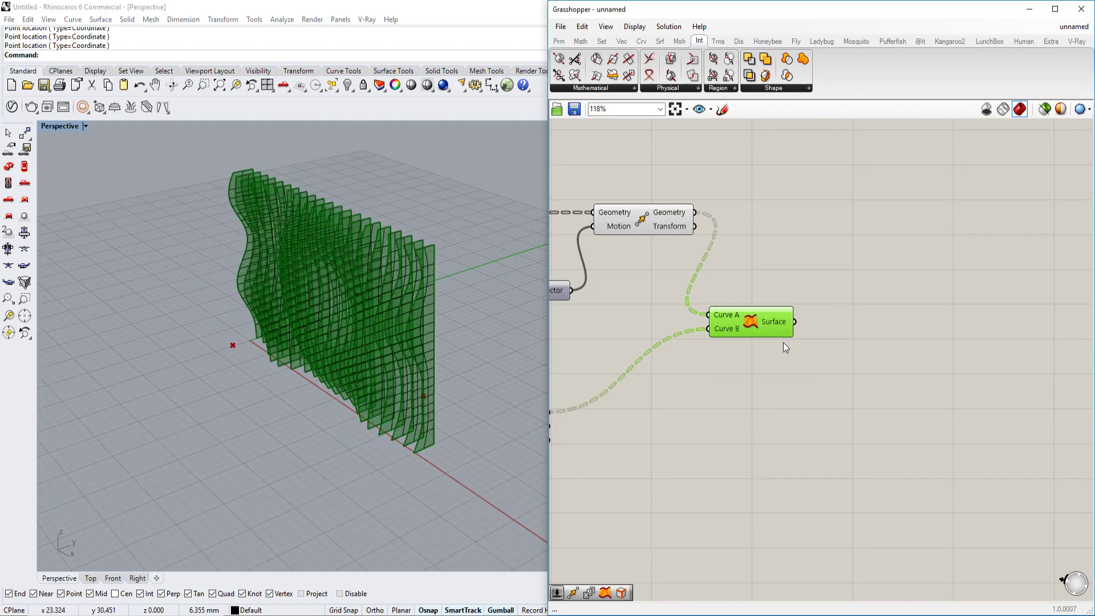
Step: Select all baked fin surfaces and rotate them together down toward the ground plane
{"action": "left_click", "coordinate": [401, 431]}
{"action": "left_click", "coordinate": [395, 450]}
{"action": "right_click_drag", "start_coordinate": [365, 449], "coordinate": [402, 449]}
{"action": "scroll", "coordinate": [401, 451], "scroll_direction": "down", "scroll_amount": 3}
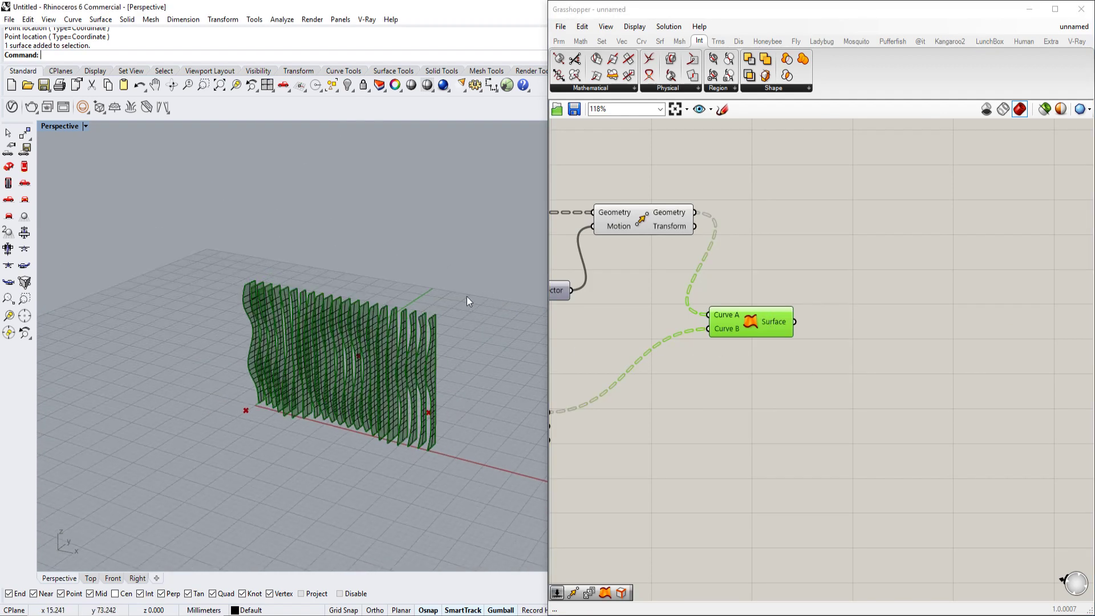
{"action": "left_click_drag", "start_coordinate": [494, 268], "coordinate": [242, 434]}
{"action": "right_click_drag", "start_coordinate": [320, 432], "coordinate": [292, 394], "text": "shift"}
{"action": "left_click_drag", "start_coordinate": [298, 371], "coordinate": [303, 325], "text": "shift"}
{"action": "right_click_drag", "start_coordinate": [434, 343], "coordinate": [359, 370]}
{"action": "left_click", "coordinate": [339, 419]}
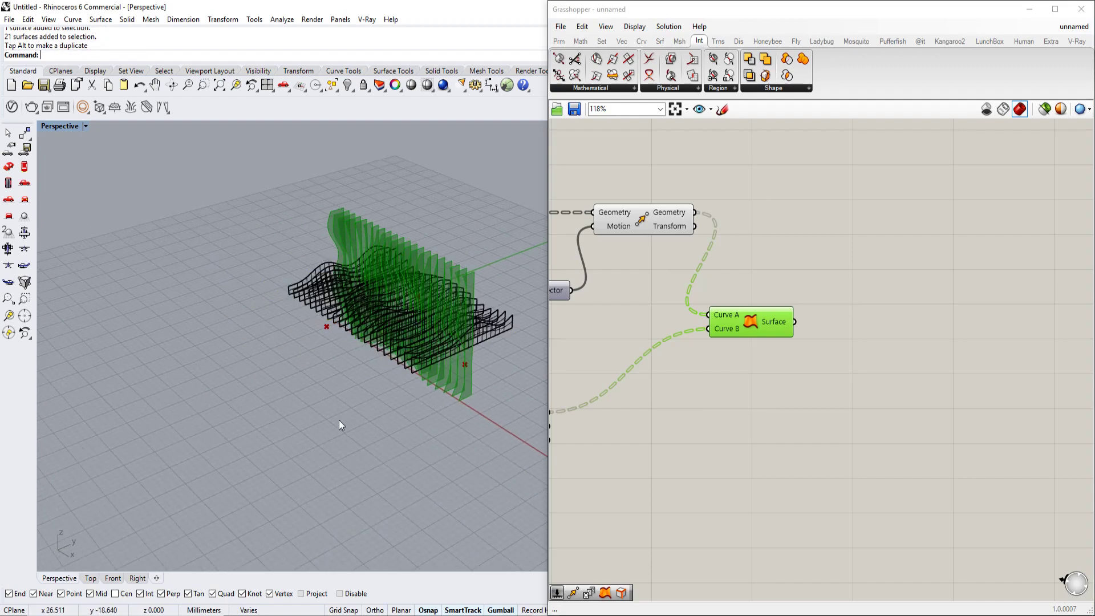
Step: Rotate the three baked fins at the end of the row one by one so that each lies flat
{"action": "scroll", "coordinate": [469, 365], "scroll_direction": "up", "scroll_amount": 7}
{"action": "right_click_drag", "start_coordinate": [339, 420], "coordinate": [462, 367]}
{"action": "left_click", "coordinate": [459, 328]}
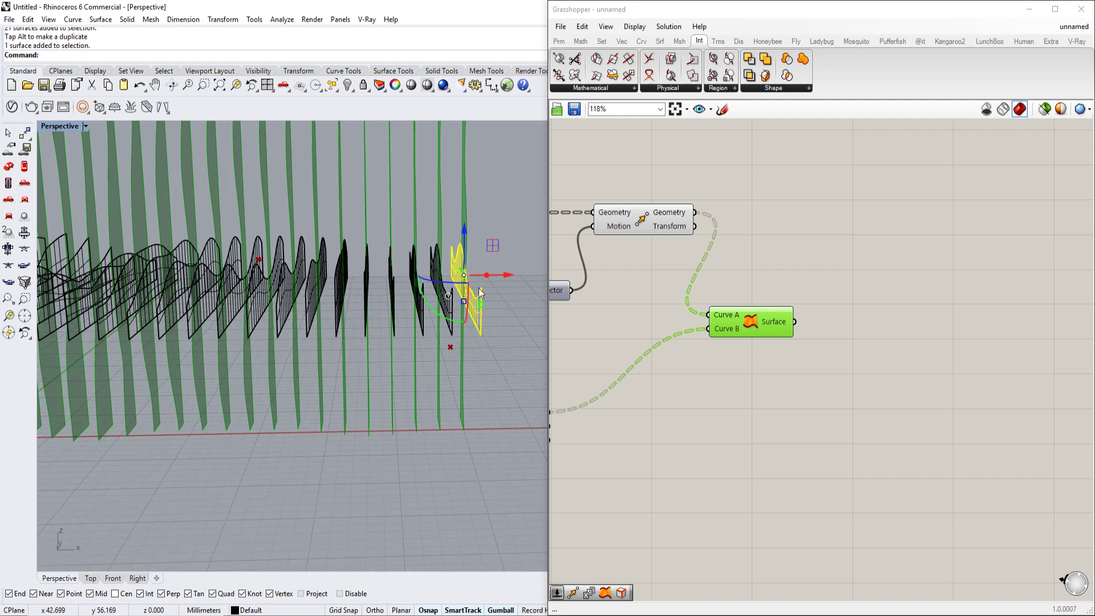
{"action": "left_click_drag", "start_coordinate": [434, 319], "coordinate": [512, 309]}
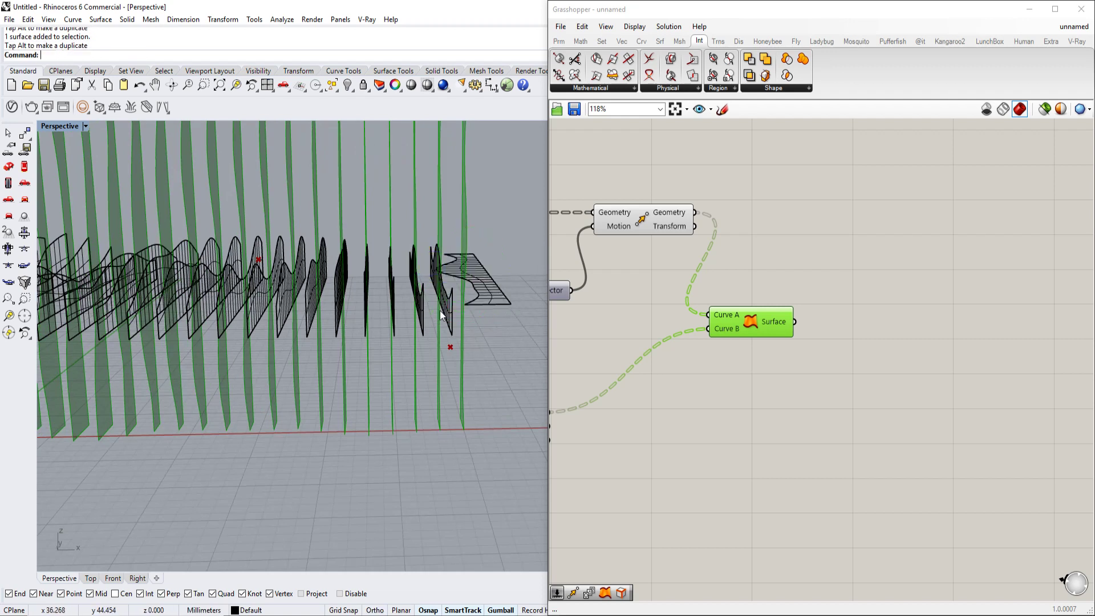
{"action": "left_click", "coordinate": [433, 317]}
{"action": "left_click", "coordinate": [408, 313]}
{"action": "left_click", "coordinate": [453, 315]}
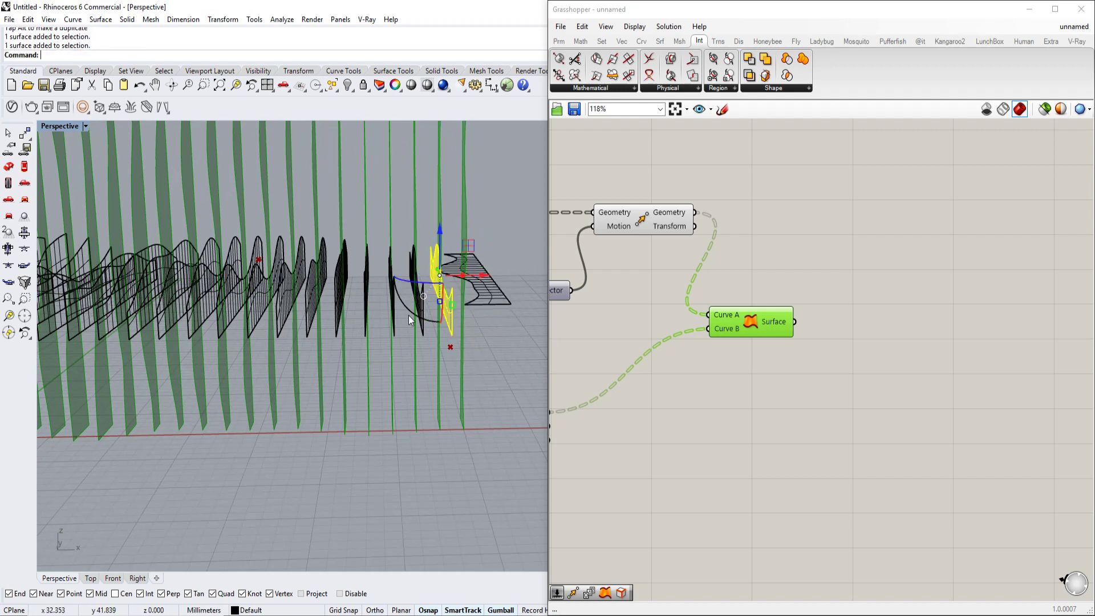
{"action": "left_click_drag", "start_coordinate": [411, 311], "coordinate": [470, 312]}
{"action": "left_click", "coordinate": [423, 317]}
{"action": "left_click_drag", "start_coordinate": [388, 317], "coordinate": [456, 310]}
Step: Move the three flattened fins away from the facade and space them apart as separate flat pieces
{"action": "right_click_drag", "start_coordinate": [455, 319], "coordinate": [444, 375]}
{"action": "scroll", "coordinate": [450, 371], "scroll_direction": "down", "scroll_amount": 4}
{"action": "left_click", "coordinate": [487, 381]}
{"action": "left_click_drag", "start_coordinate": [487, 381], "coordinate": [421, 330]}
{"action": "right_click_drag", "start_coordinate": [489, 352], "coordinate": [393, 326], "text": "shift"}
{"action": "left_click", "coordinate": [392, 326]}
{"action": "left_click_drag", "start_coordinate": [325, 275], "coordinate": [512, 309]}
{"action": "scroll", "coordinate": [479, 305], "scroll_direction": "down", "scroll_amount": 3}
{"action": "left_click", "coordinate": [511, 309]}
{"action": "scroll", "coordinate": [500, 307], "scroll_direction": "up", "scroll_amount": 8}
{"action": "left_click", "coordinate": [398, 271]}
{"action": "left_click_drag", "start_coordinate": [442, 281], "coordinate": [353, 274]}
{"action": "left_click", "coordinate": [436, 279]}
{"action": "left_click_drag", "start_coordinate": [476, 286], "coordinate": [439, 283]}
{"action": "left_click", "coordinate": [434, 287]}
{"action": "left_click", "coordinate": [399, 276]}
{"action": "left_click", "coordinate": [443, 283]}
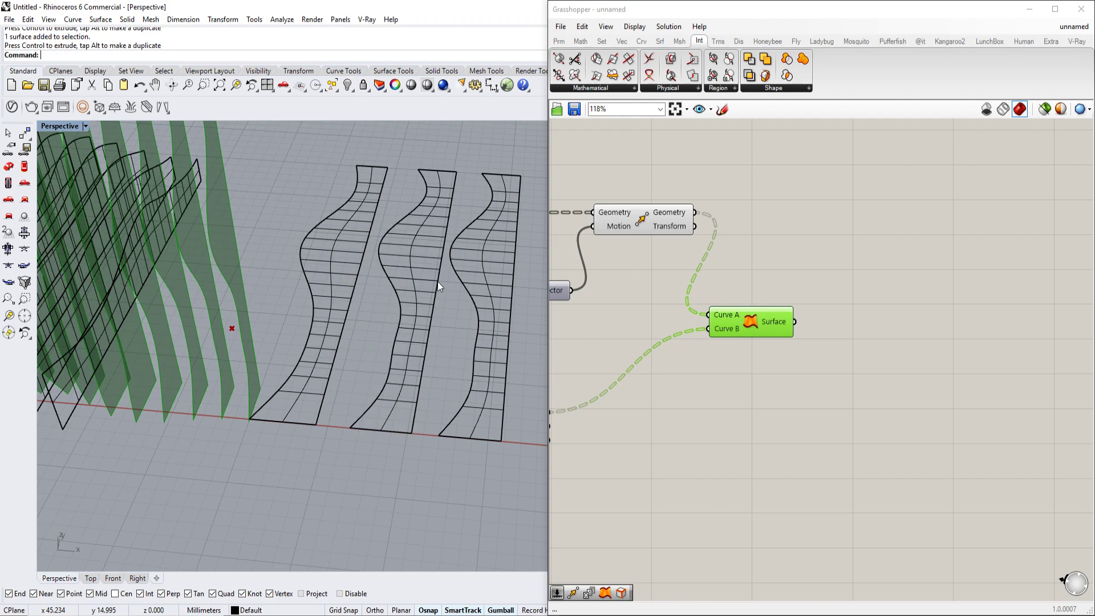
Step: Select all baked fins, including the three laid-out pieces, and delete them
{"action": "right_click_drag", "start_coordinate": [379, 325], "coordinate": [398, 397]}
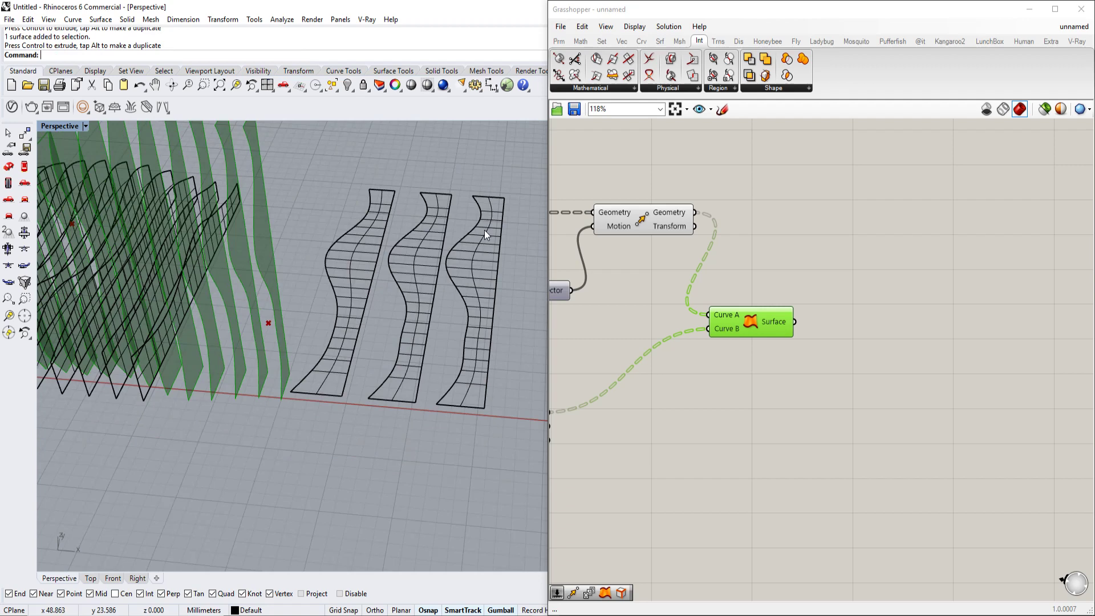
{"action": "scroll", "coordinate": [458, 314], "scroll_direction": "up", "scroll_amount": 3}
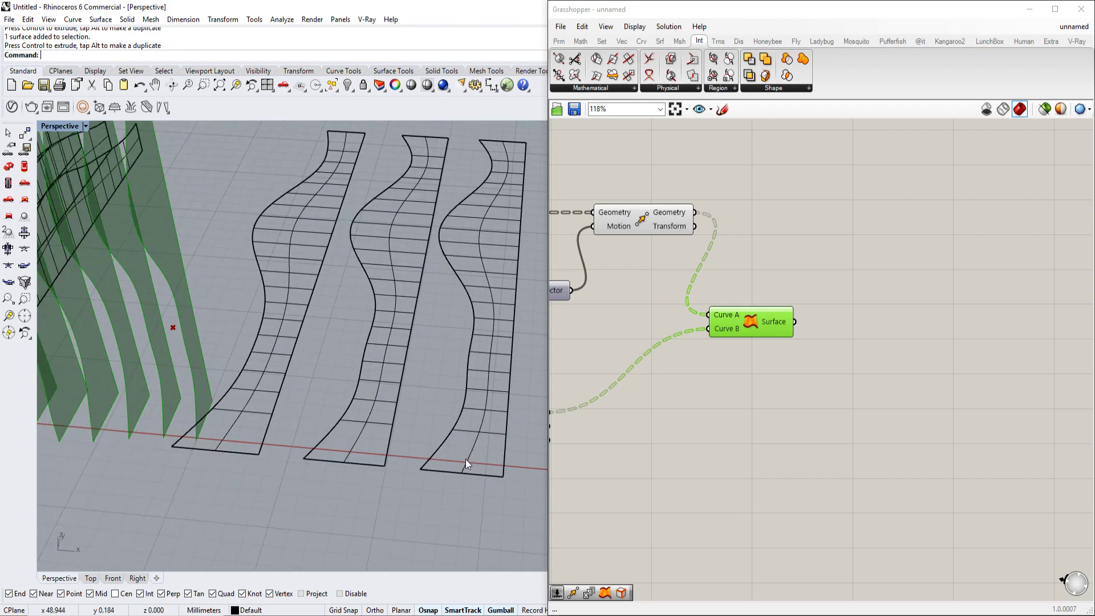
{"action": "scroll", "coordinate": [461, 459], "scroll_direction": "down", "scroll_amount": 2}
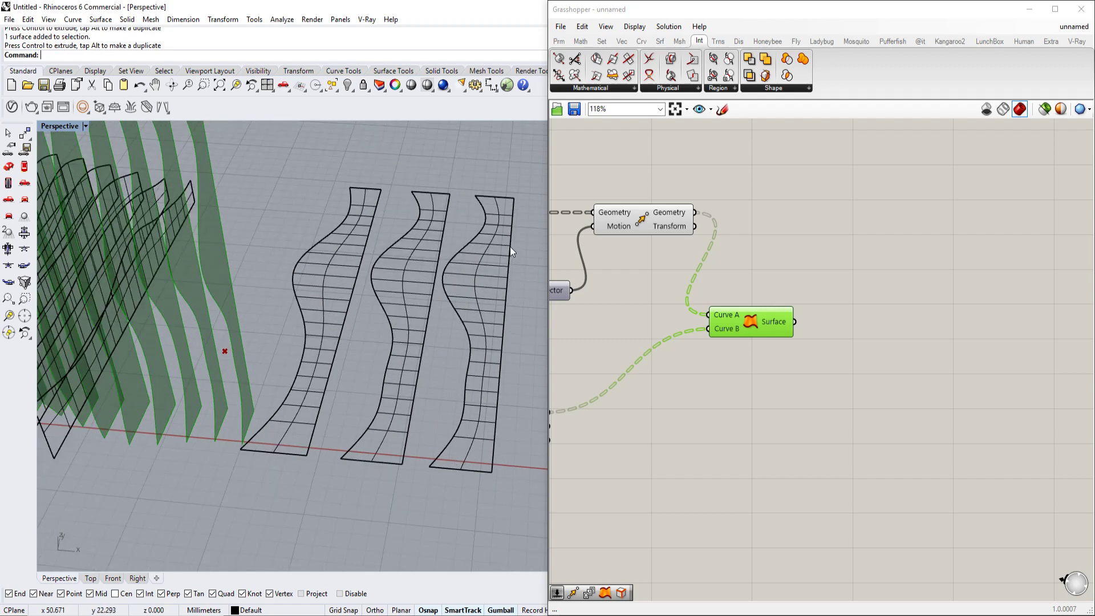
{"action": "scroll", "coordinate": [440, 332], "scroll_direction": "down", "scroll_amount": 5}
{"action": "left_click_drag", "start_coordinate": [499, 285], "coordinate": [92, 434]}
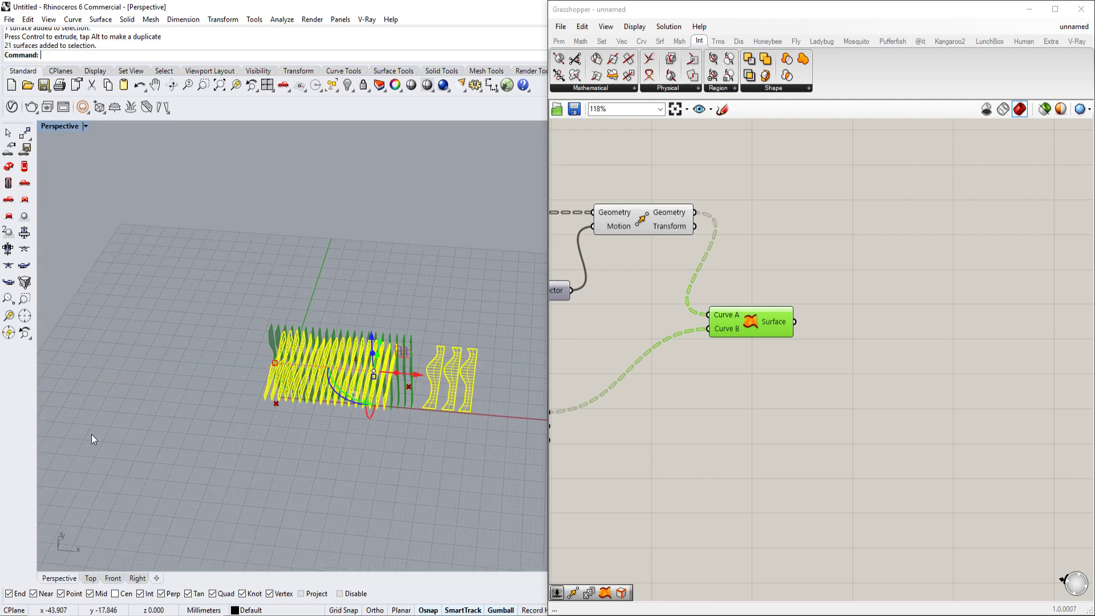
{"action": "key", "text": "Delete"}
Step: Add a Brep Edges component and connect the ruled surfaces to its Brep input
{"action": "scroll", "coordinate": [395, 365], "scroll_direction": "up", "scroll_amount": 5}
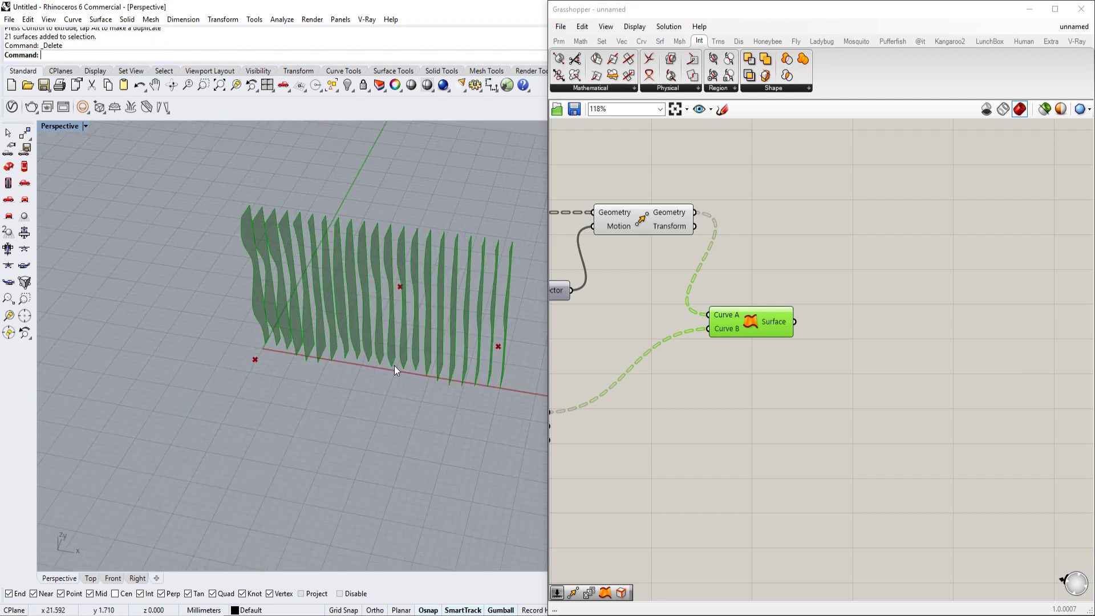
{"action": "right_click_drag", "start_coordinate": [358, 350], "coordinate": [353, 334]}
{"action": "scroll", "coordinate": [353, 334], "scroll_direction": "up", "scroll_amount": 2}
{"action": "right_click_drag", "start_coordinate": [744, 338], "coordinate": [689, 326]}
{"action": "double_click", "coordinate": [796, 340]}
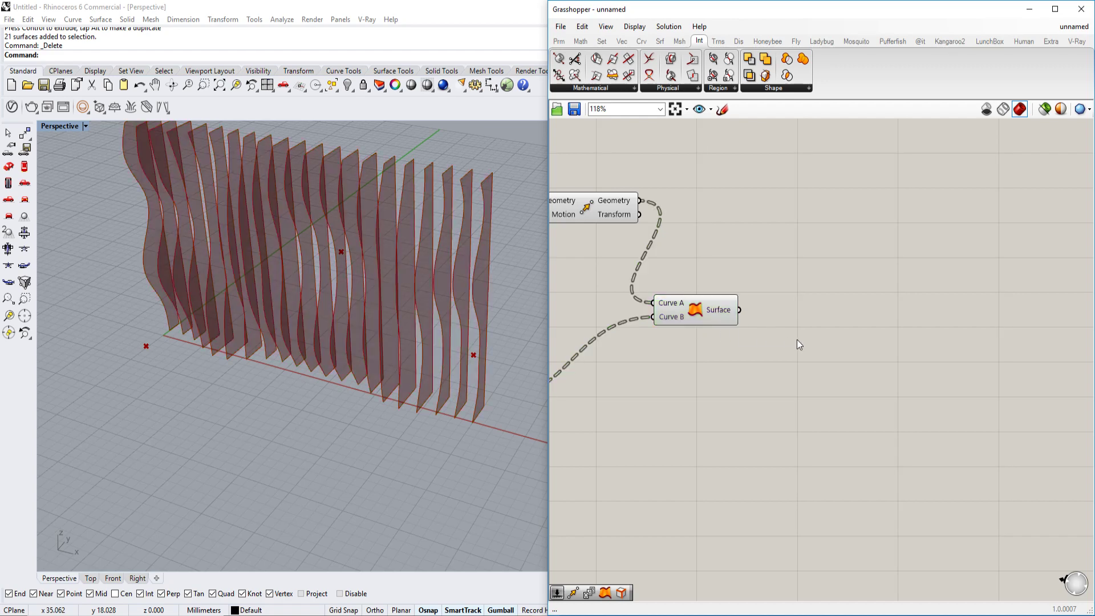
{"action": "type", "text": "brep"}
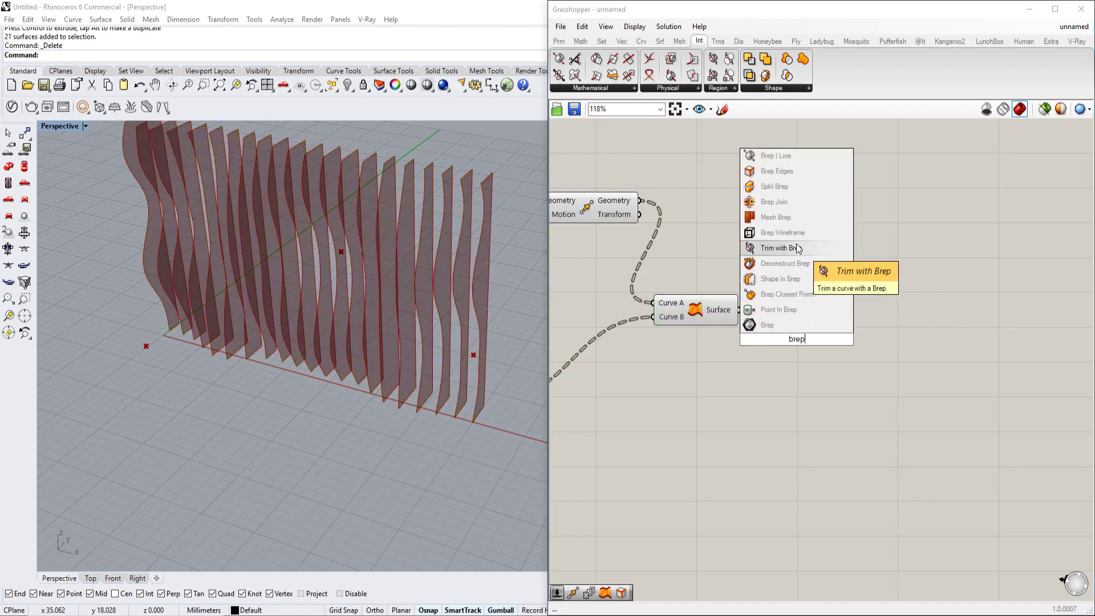
{"action": "left_click", "coordinate": [785, 173]}
{"action": "left_click_drag", "start_coordinate": [740, 309], "coordinate": [789, 326]}
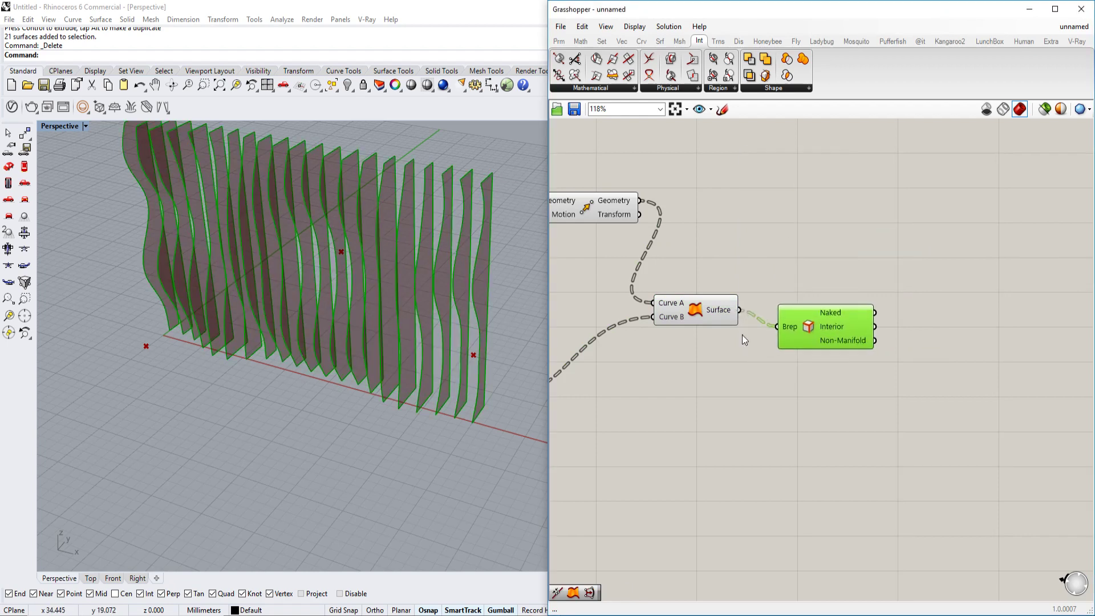
{"action": "right_click_drag", "start_coordinate": [900, 337], "coordinate": [835, 336]}
{"action": "scroll", "coordinate": [803, 335], "scroll_direction": "up", "scroll_amount": 2}
{"action": "mouse_move", "coordinate": [792, 303]}
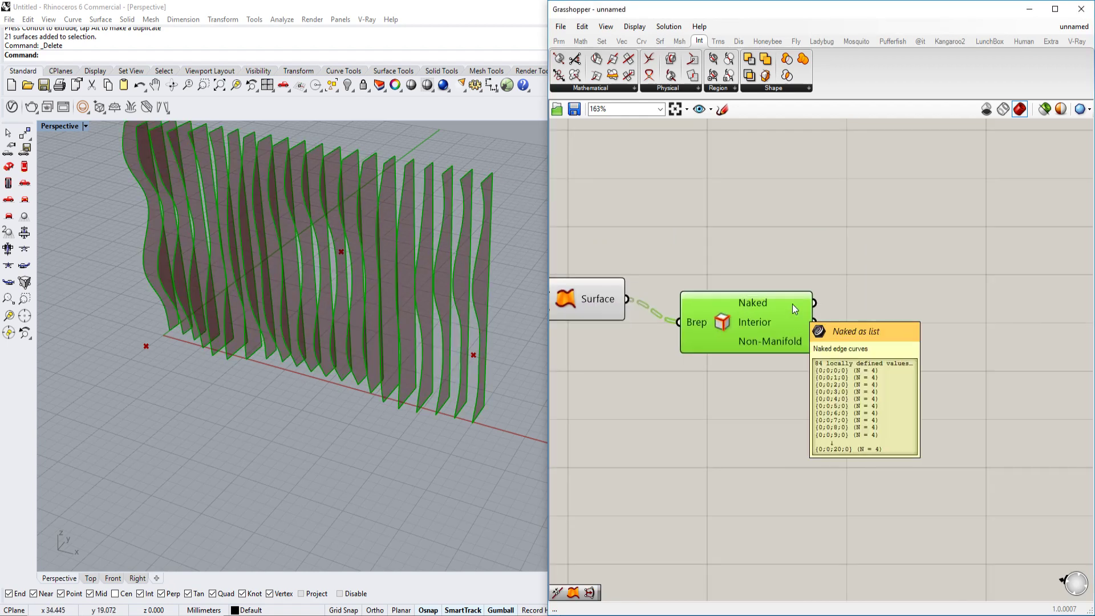
Step: Add a Join Curves component and connect the naked edges to its Curves input to get closed fin outlines
{"action": "double_click", "coordinate": [876, 364]}
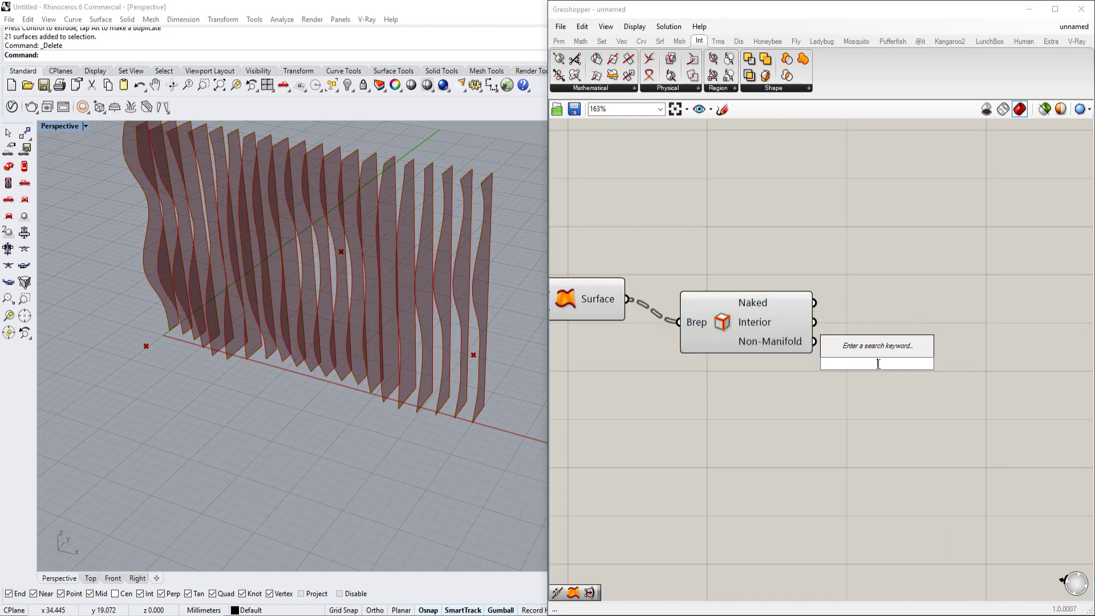
{"action": "type", "text": "join"}
{"action": "left_click", "coordinate": [868, 323]}
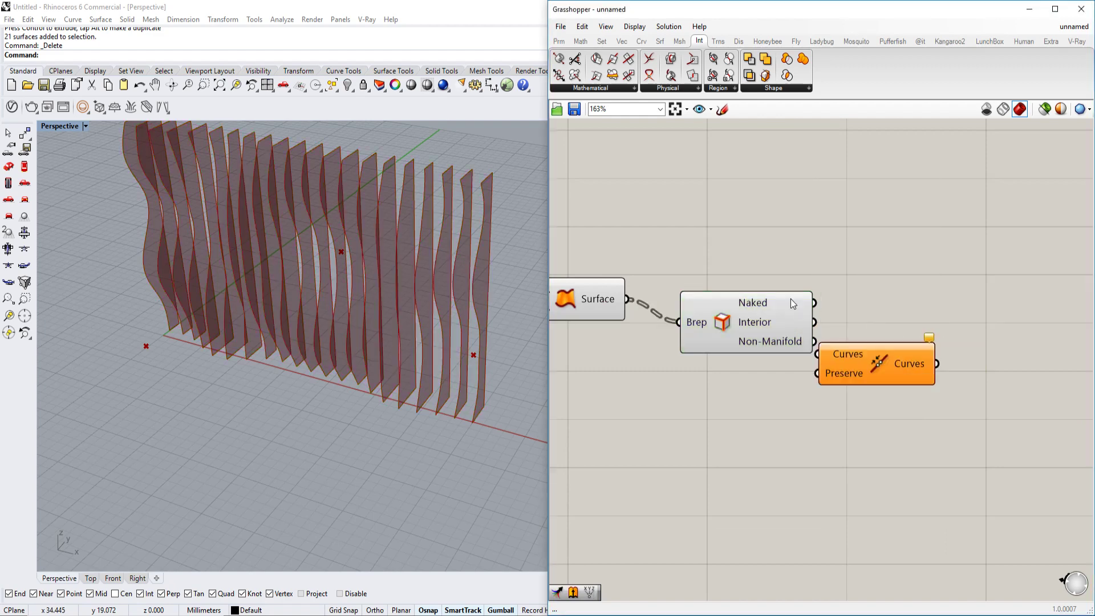
{"action": "left_click_drag", "start_coordinate": [814, 303], "coordinate": [913, 348]}
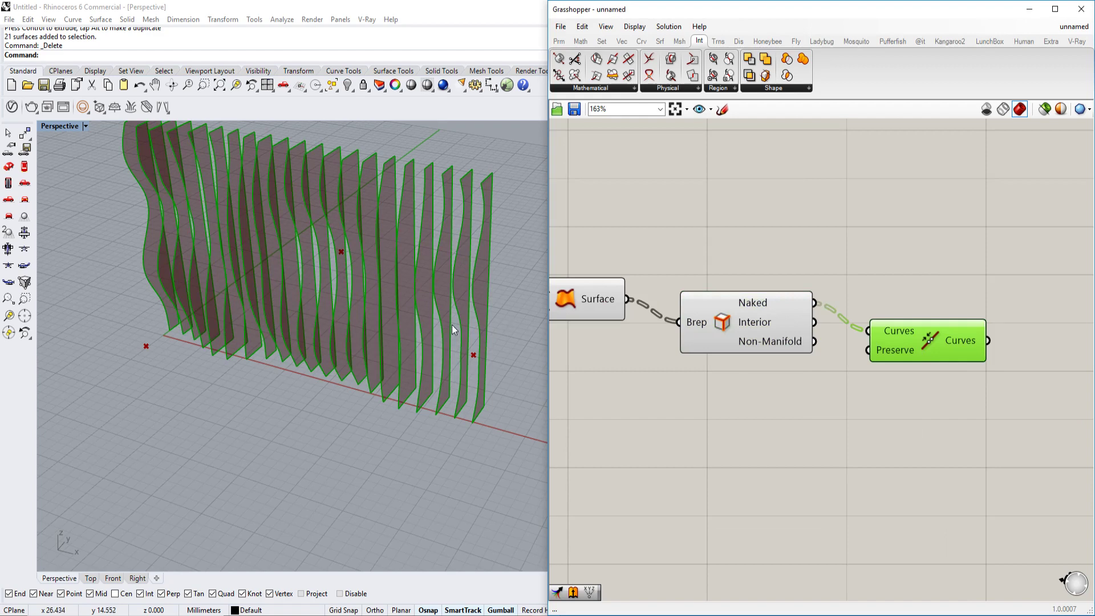
{"action": "right_click_drag", "start_coordinate": [452, 324], "coordinate": [406, 320]}
{"action": "scroll", "coordinate": [432, 302], "scroll_direction": "up", "scroll_amount": 7}
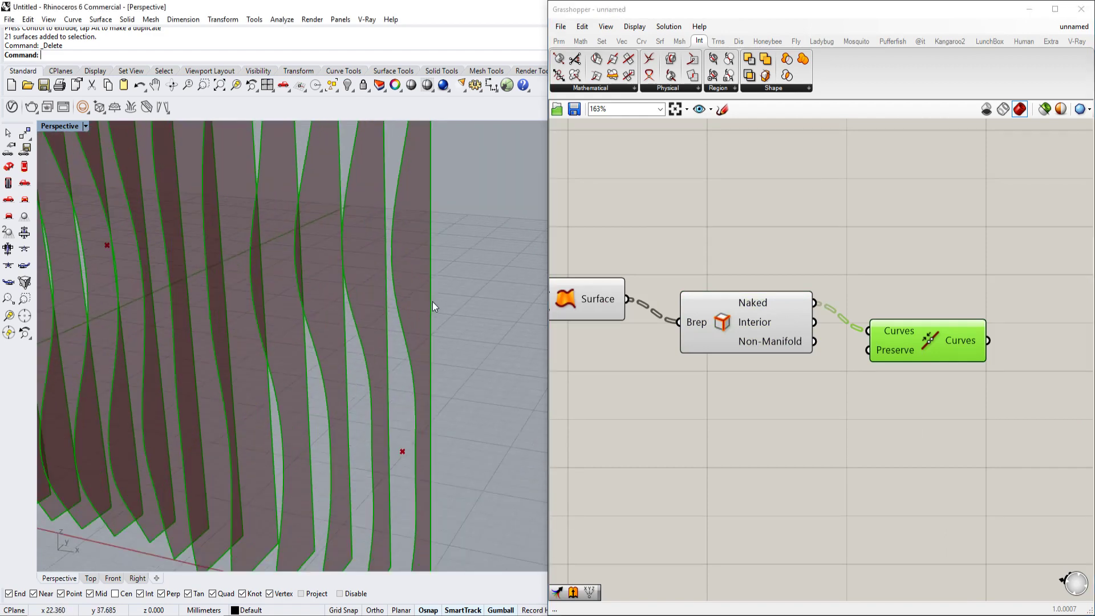
{"action": "scroll", "coordinate": [432, 302], "scroll_direction": "down", "scroll_amount": 5}
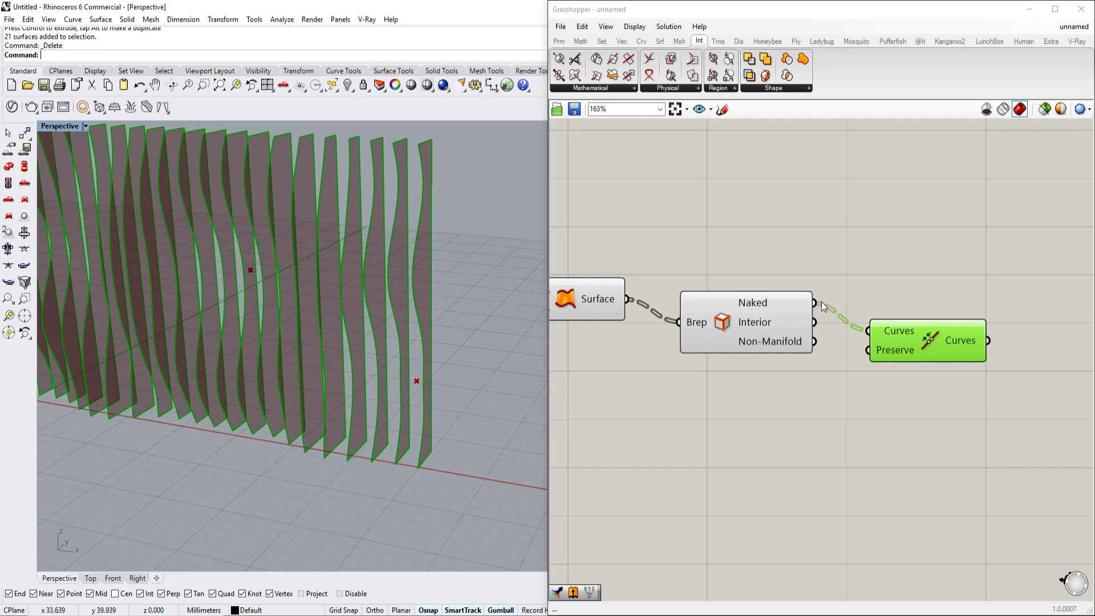
Step: Duplicate the Construct Point component below the original, keeping only the horizontal Series connected to its X coordinate
{"action": "scroll", "coordinate": [809, 309], "scroll_direction": "down", "scroll_amount": 2}
{"action": "right_click_drag", "start_coordinate": [809, 309], "coordinate": [974, 302]}
{"action": "scroll", "coordinate": [974, 302], "scroll_direction": "down", "scroll_amount": 4}
{"action": "right_click_drag", "start_coordinate": [588, 336], "coordinate": [744, 327]}
{"action": "scroll", "coordinate": [744, 327], "scroll_direction": "down", "scroll_amount": 2}
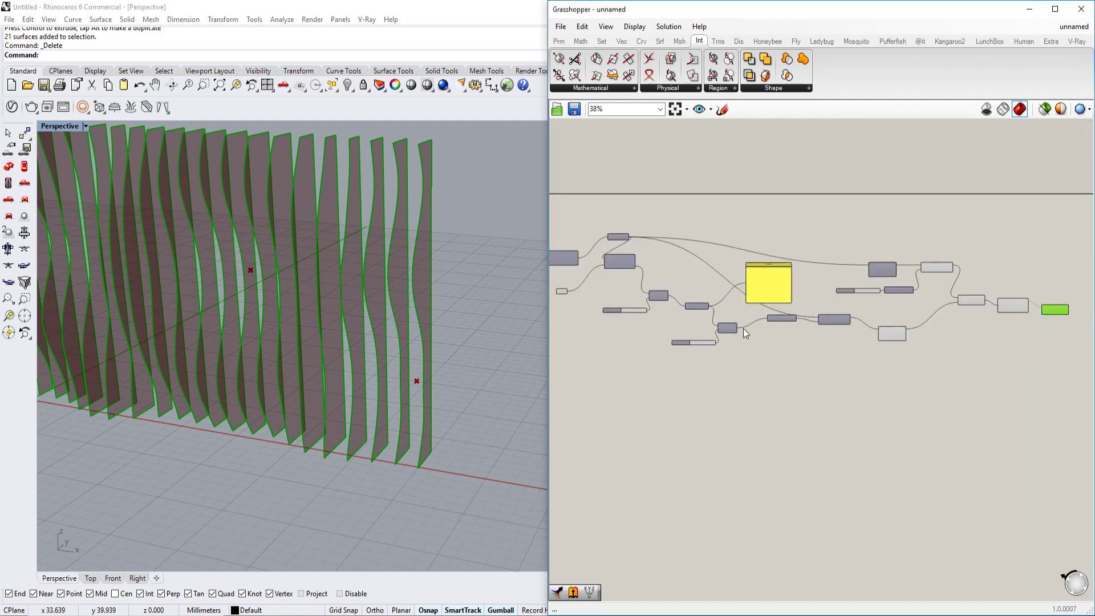
{"action": "scroll", "coordinate": [714, 258], "scroll_direction": "up", "scroll_amount": 4}
{"action": "right_click_drag", "start_coordinate": [627, 266], "coordinate": [804, 293]}
{"action": "scroll", "coordinate": [750, 279], "scroll_direction": "up", "scroll_amount": 2}
{"action": "right_click_drag", "start_coordinate": [683, 269], "coordinate": [911, 286]}
{"action": "left_click", "coordinate": [751, 278]}
{"action": "scroll", "coordinate": [911, 315], "scroll_direction": "down", "scroll_amount": 1}
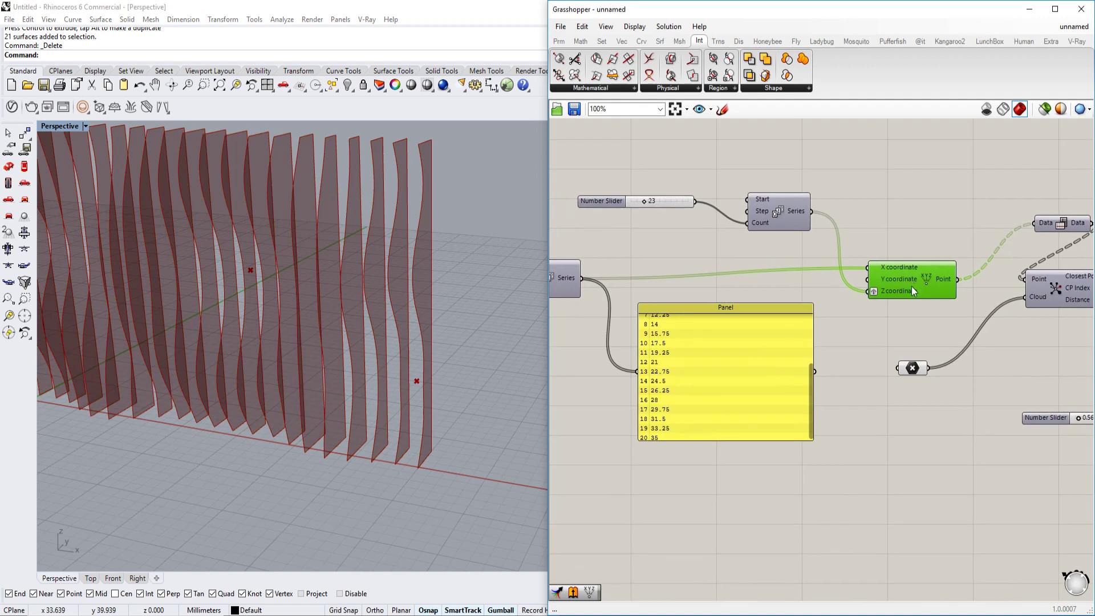
{"action": "left_click_drag", "start_coordinate": [912, 291], "coordinate": [810, 212], "text": "alt"}
Step: Turn on the preview of the duplicated Construct Point component and view its points along the facade base
{"action": "right_click", "coordinate": [928, 459]}
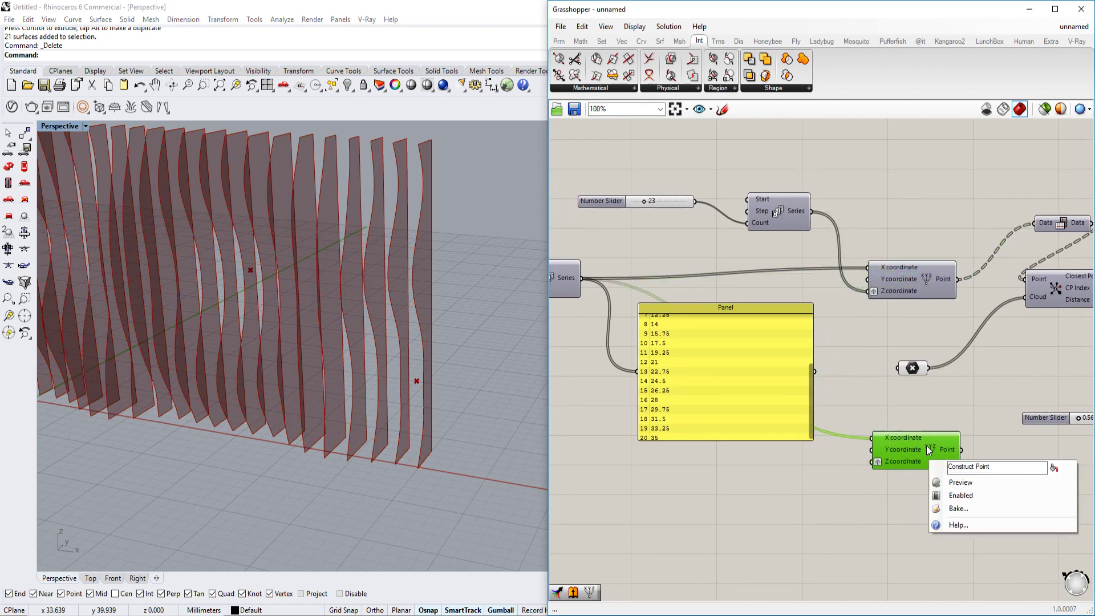
{"action": "left_click", "coordinate": [965, 472]}
{"action": "mouse_move", "coordinate": [375, 463]}
{"action": "right_mouse_down"}
{"action": "mouse_move", "coordinate": [412, 491]}
{"action": "mouse_move", "coordinate": [376, 477]}
{"action": "right_mouse_up"}
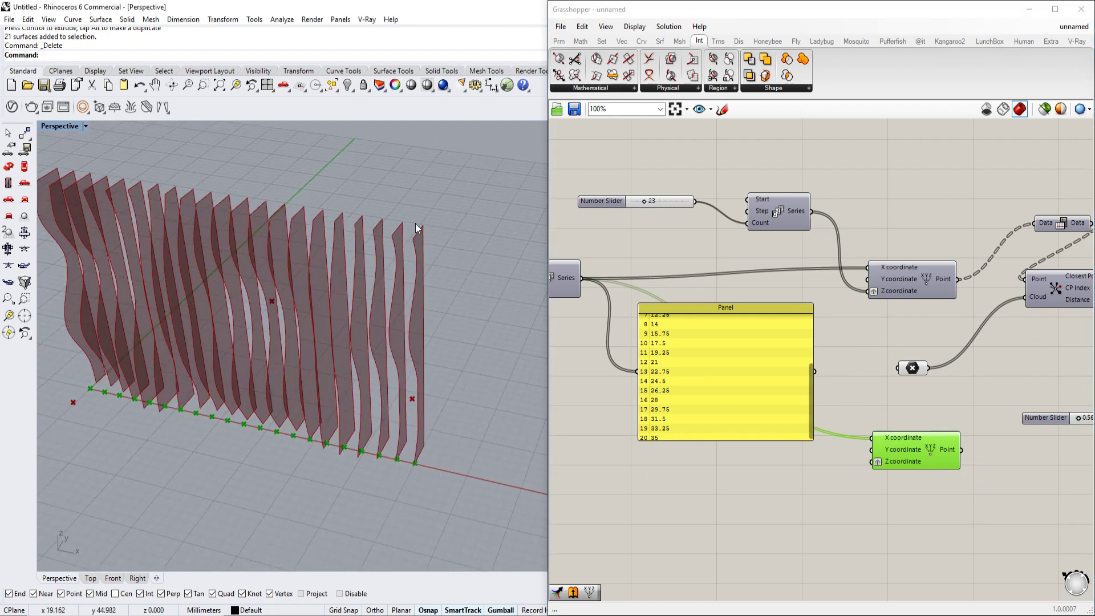
Step: Add a number slider set to 1.00 and connect it to the Step input of the vertical Series
{"action": "right_click_drag", "start_coordinate": [867, 359], "coordinate": [706, 292]}
{"action": "scroll", "coordinate": [706, 292], "scroll_direction": "down", "scroll_amount": 2}
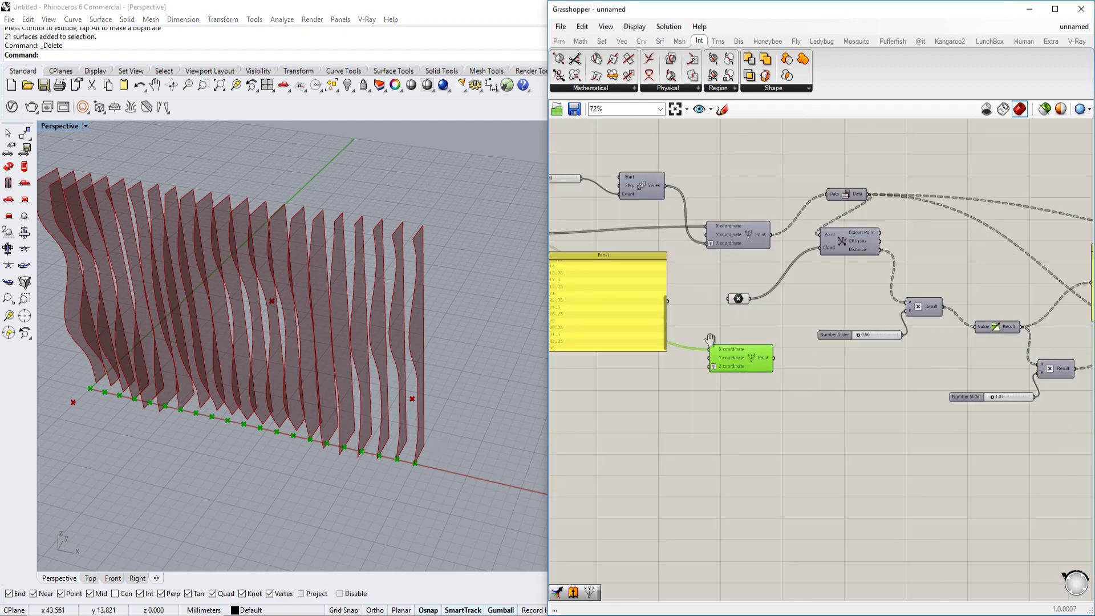
{"action": "scroll", "coordinate": [637, 165], "scroll_direction": "up", "scroll_amount": 2}
{"action": "right_click_drag", "start_coordinate": [709, 175], "coordinate": [776, 219]}
{"action": "double_click", "coordinate": [714, 170]}
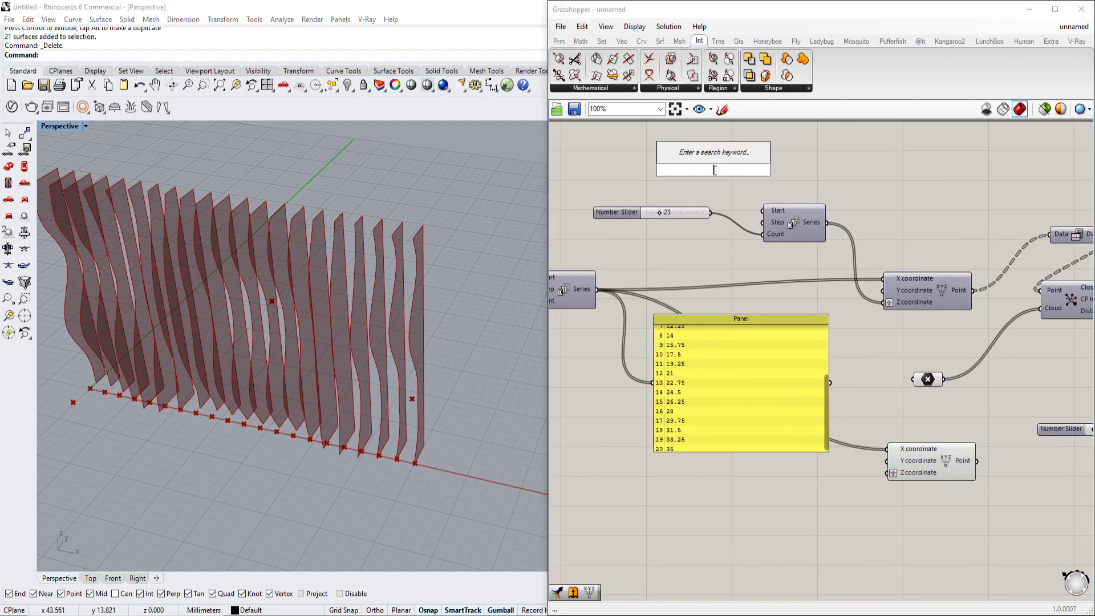
{"action": "type", "text": "1.00"}
{"action": "key", "text": "Return"}
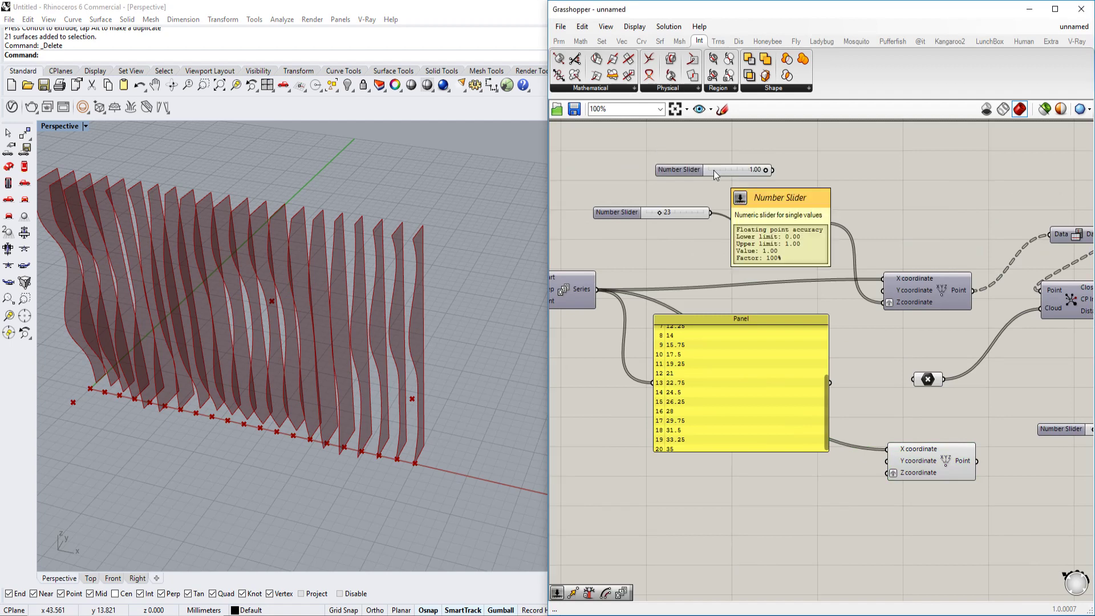
{"action": "scroll", "coordinate": [734, 169], "scroll_direction": "up", "scroll_amount": 2}
{"action": "left_click_drag", "start_coordinate": [788, 170], "coordinate": [773, 243]}
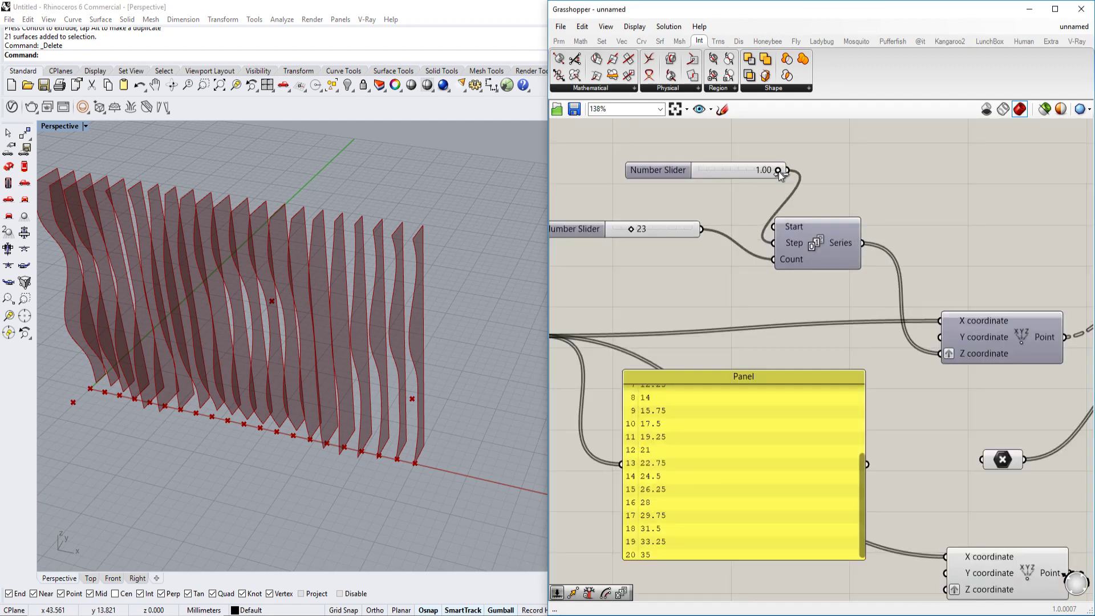
Step: Move the 1.00 step slider closer above the count slider and raise its maximum, keeping the value 1.00
{"action": "scroll", "coordinate": [742, 240], "scroll_direction": "down", "scroll_amount": 3}
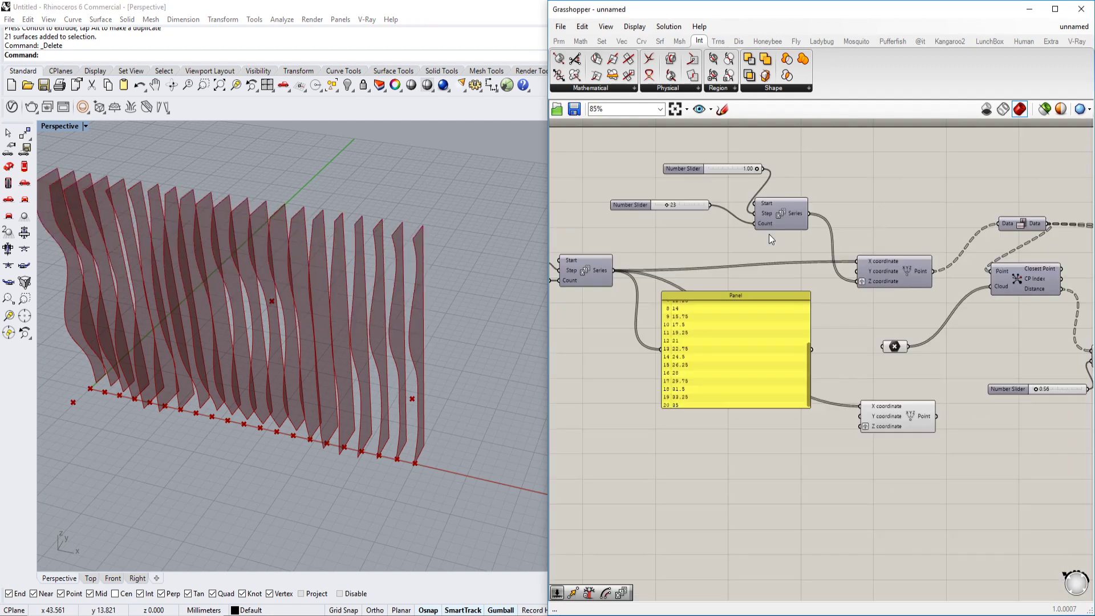
{"action": "double_click", "coordinate": [751, 437]}
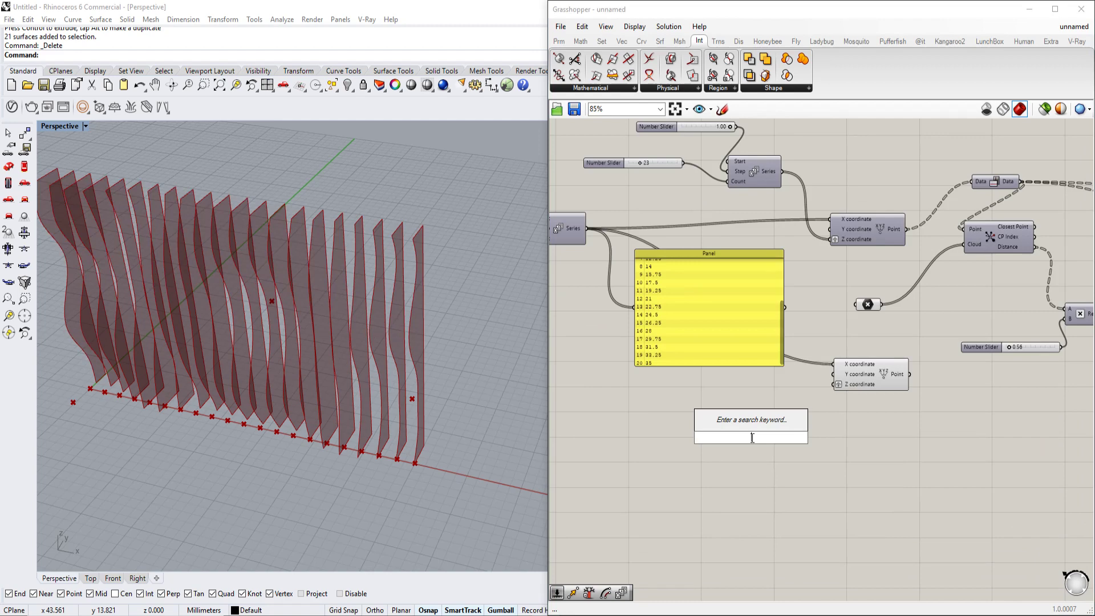
{"action": "right_click_drag", "start_coordinate": [414, 317], "coordinate": [417, 285]}
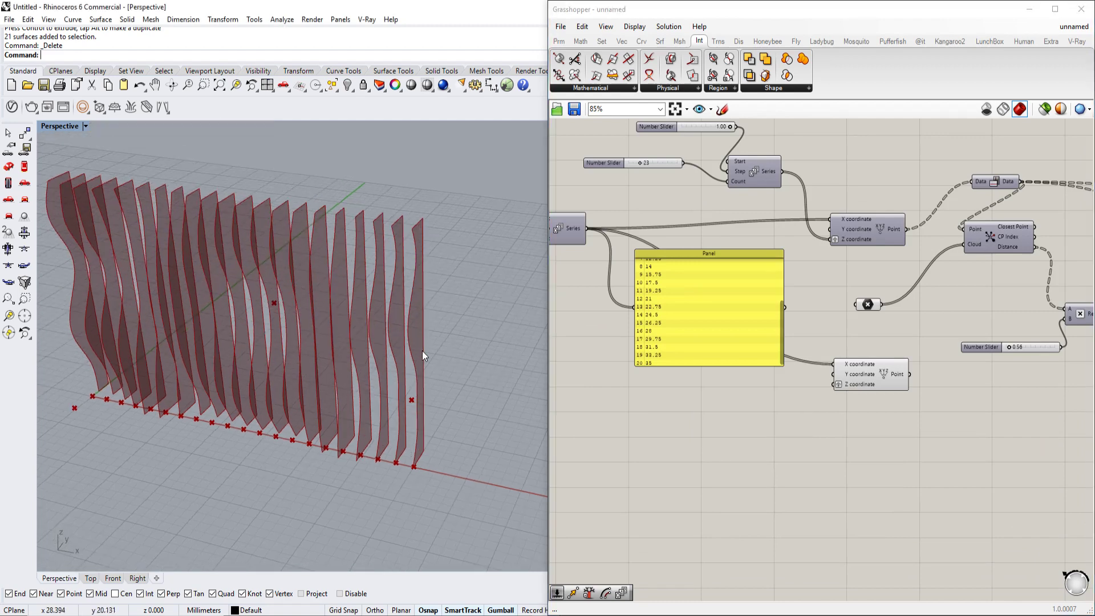
{"action": "scroll", "coordinate": [757, 231], "scroll_direction": "up", "scroll_amount": 1}
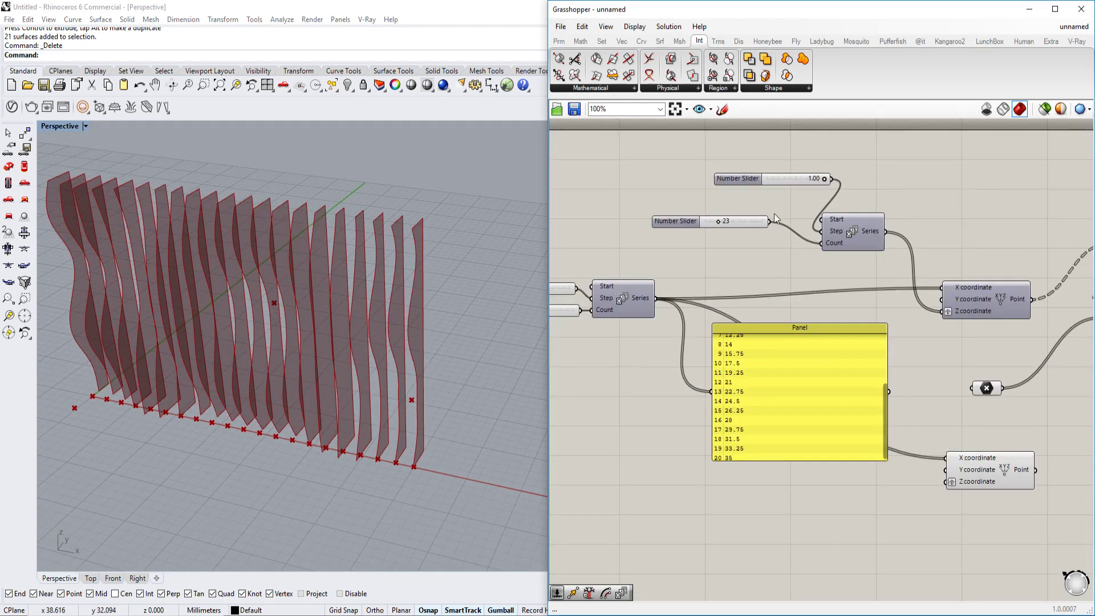
{"action": "left_click_drag", "start_coordinate": [771, 177], "coordinate": [736, 174]}
{"action": "double_click", "coordinate": [849, 518]}
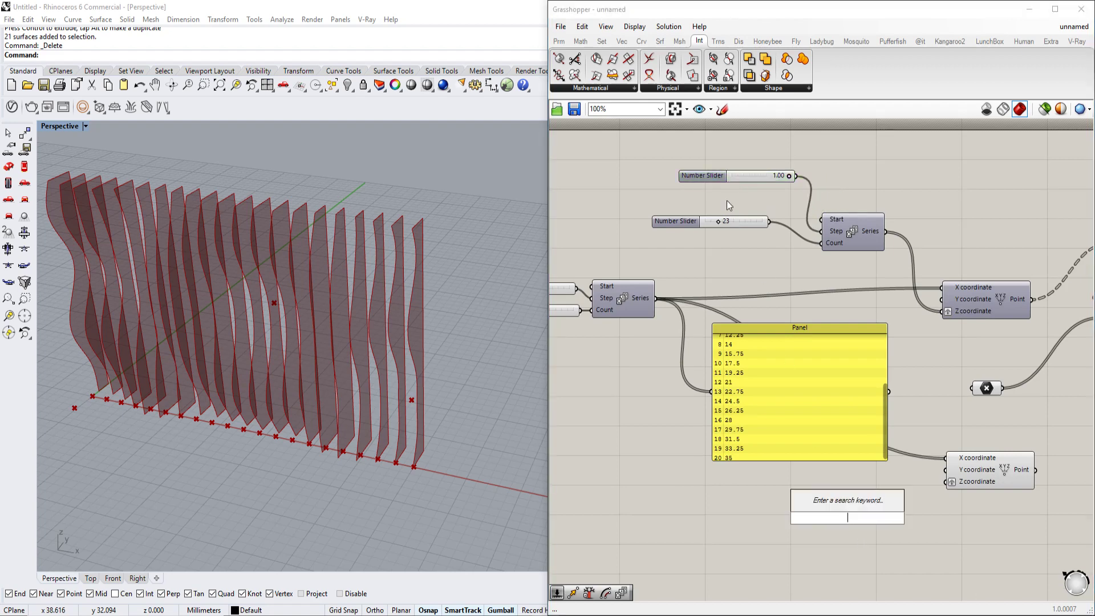
{"action": "double_click", "coordinate": [709, 173]}
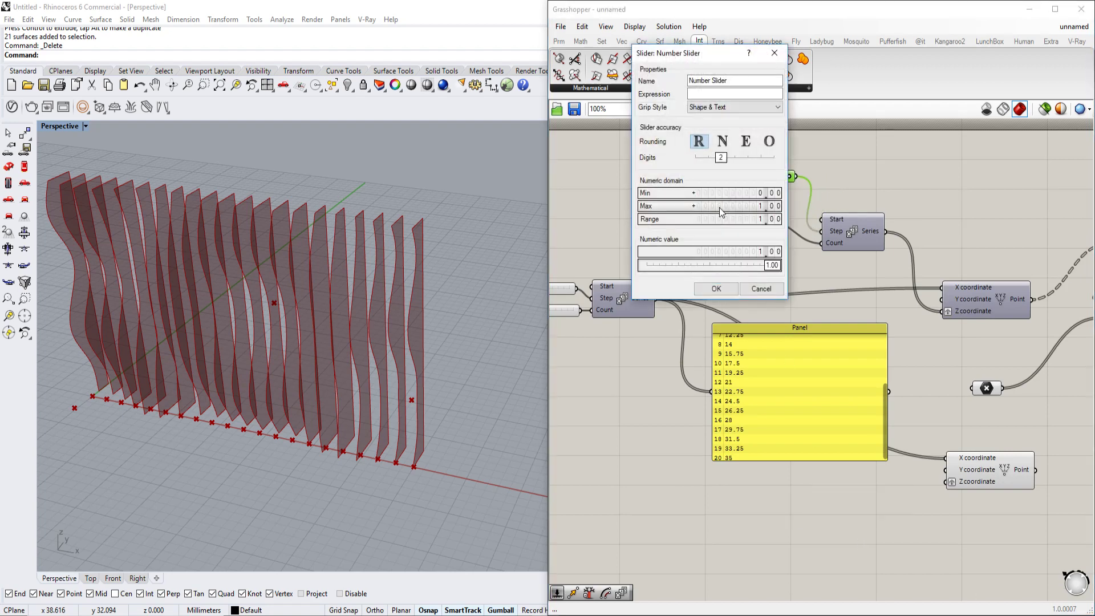
{"action": "left_click", "coordinate": [716, 289]}
Step: Add a Multiplication component and connect the vertical count and step sliders to its A and B inputs
{"action": "double_click", "coordinate": [873, 519]}
{"action": "type", "text": "mul"}
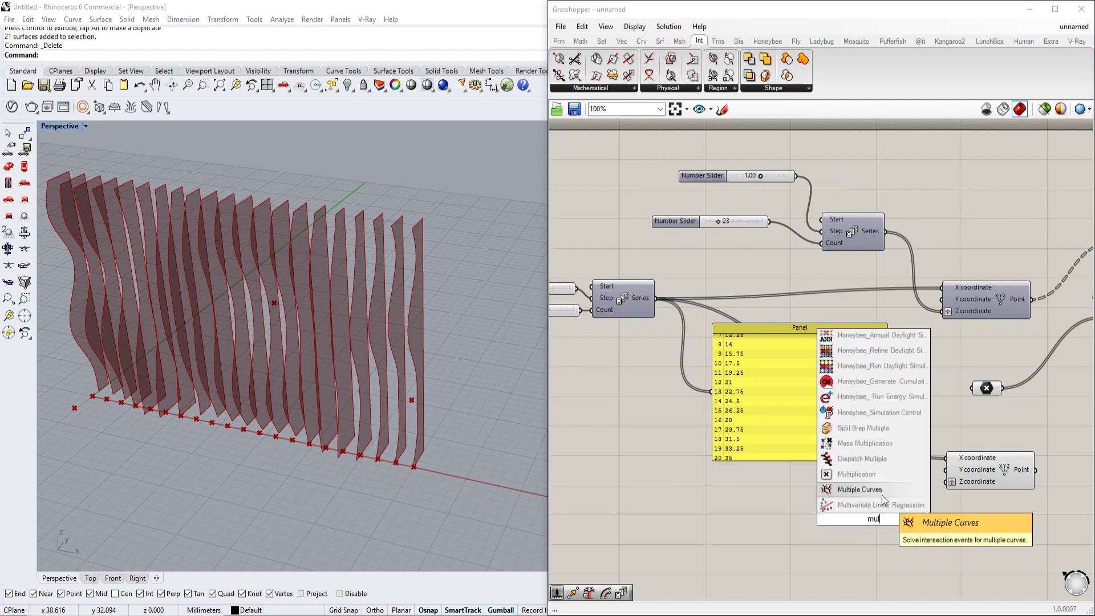
{"action": "left_click", "coordinate": [858, 473]}
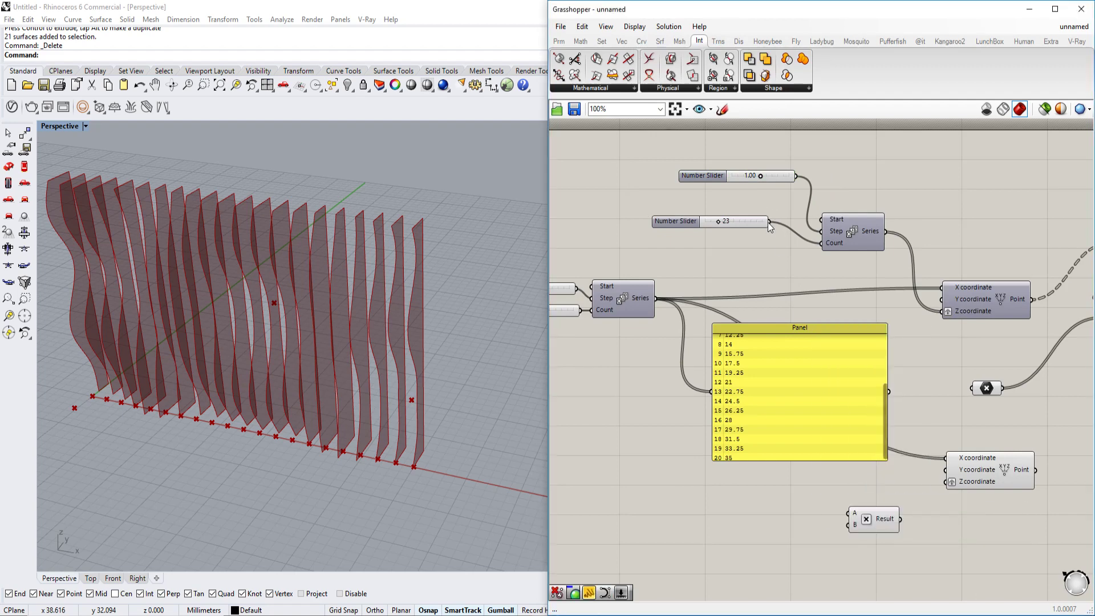
{"action": "left_click_drag", "start_coordinate": [769, 221], "coordinate": [794, 176]}
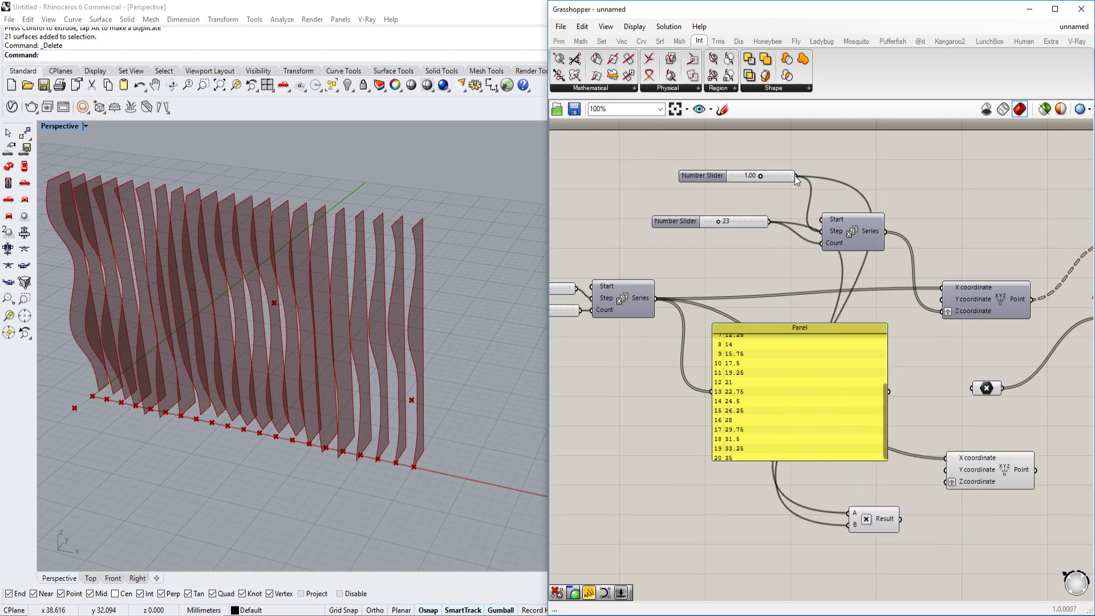
{"action": "scroll", "coordinate": [860, 300], "scroll_direction": "up", "scroll_amount": 2}
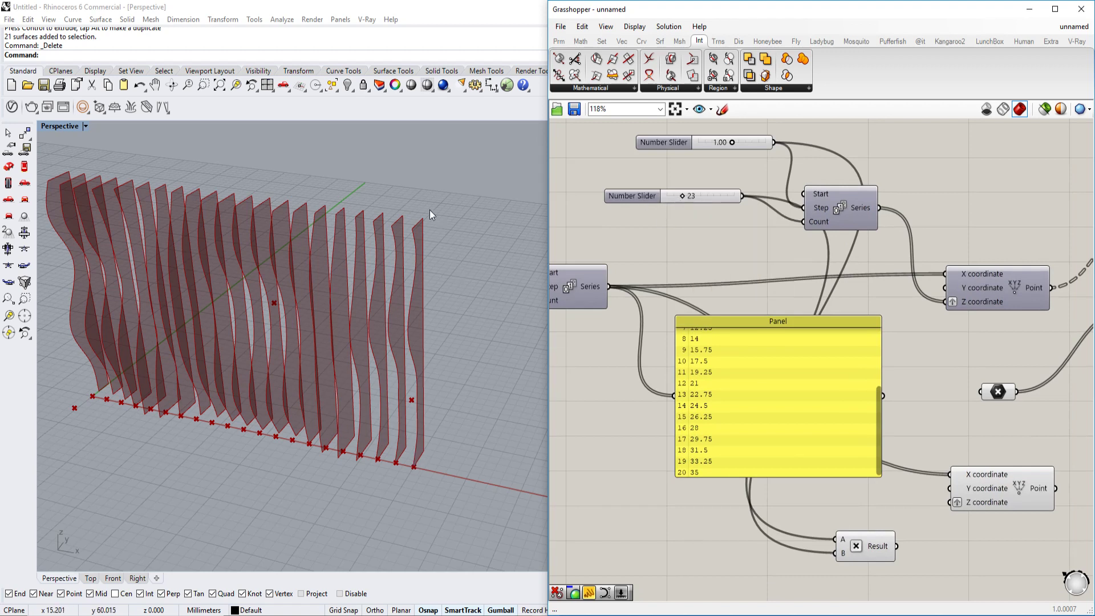
Step: Add a Division component that divides the multiplication result by a panel containing 2
{"action": "right_click_drag", "start_coordinate": [924, 533], "coordinate": [823, 443]}
{"action": "scroll", "coordinate": [804, 456], "scroll_direction": "up", "scroll_amount": 3}
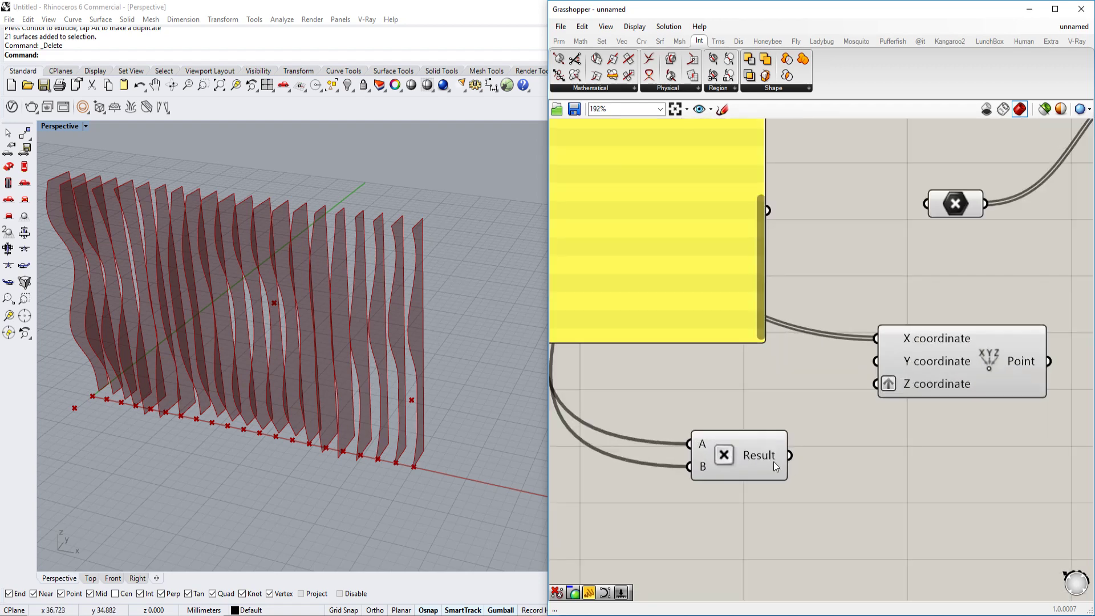
{"action": "double_click", "coordinate": [846, 501]}
{"action": "type", "text": "/divi"}
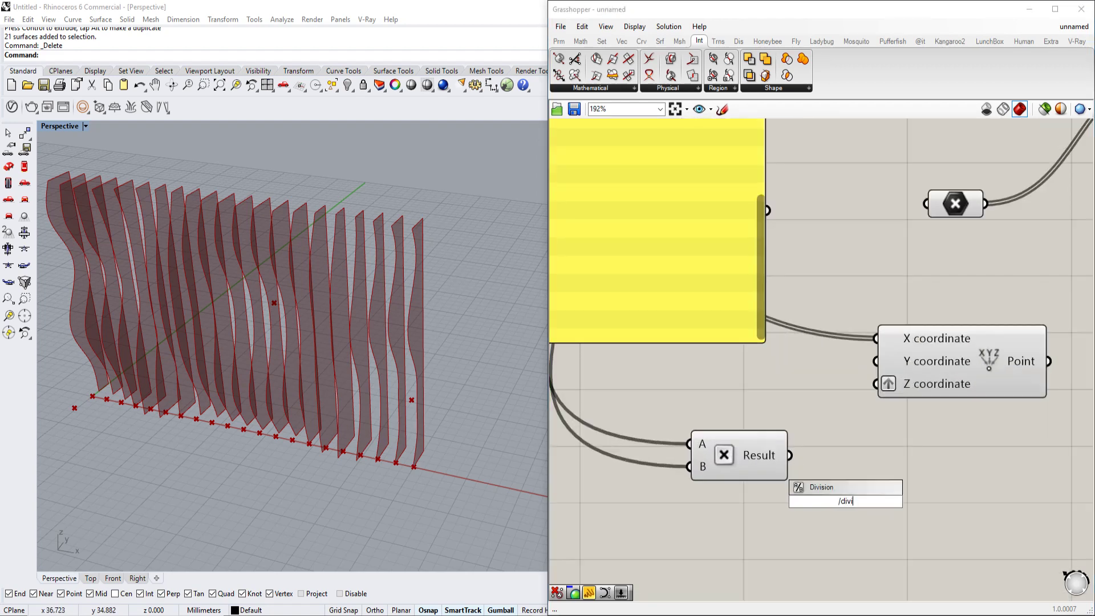
{"action": "key", "text": "Return"}
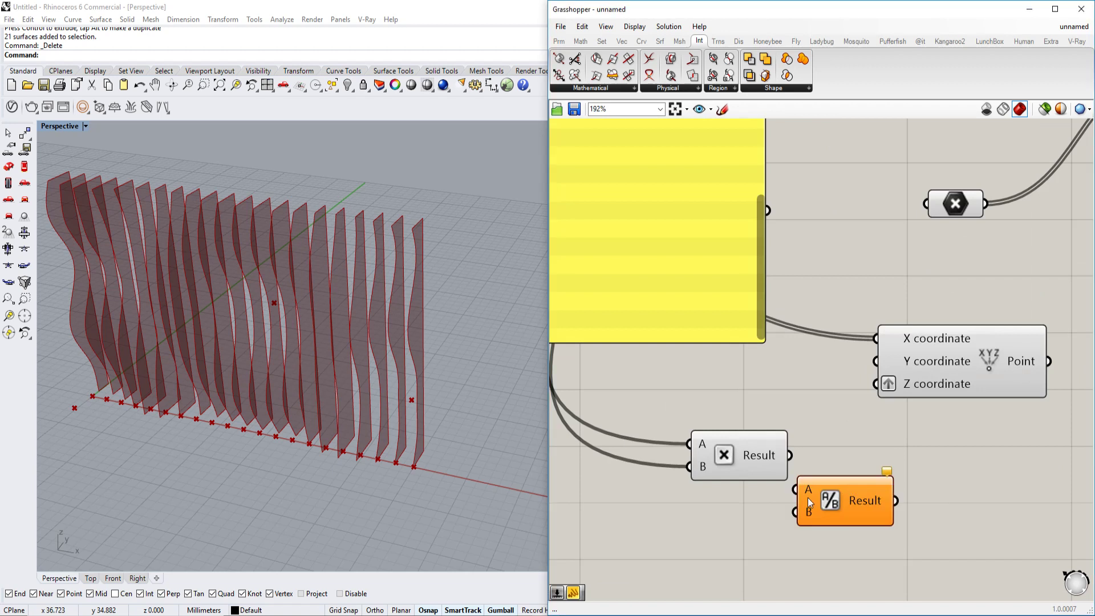
{"action": "double_click", "coordinate": [735, 520]}
{"action": "type", "text": "//2"}
{"action": "key", "text": "Return"}
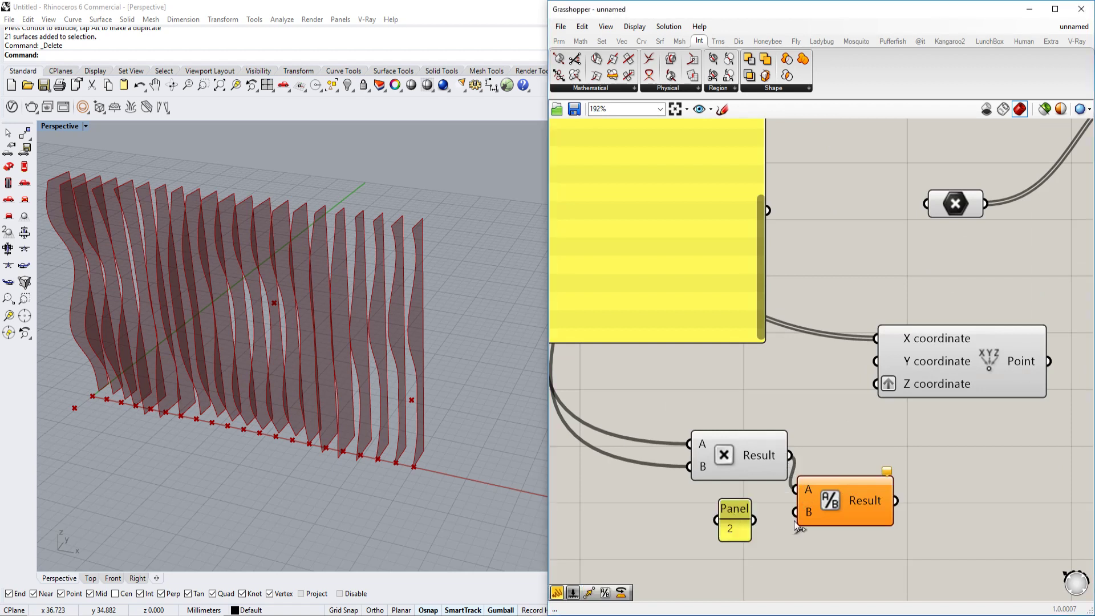
{"action": "left_click_drag", "start_coordinate": [753, 519], "coordinate": [796, 512]}
Step: Feed the division result only into the duplicated Construct Point's Z coordinate, and remove the Graft from that input
{"action": "left_click_drag", "start_coordinate": [895, 500], "coordinate": [876, 360]}
{"action": "left_click", "coordinate": [932, 364]}
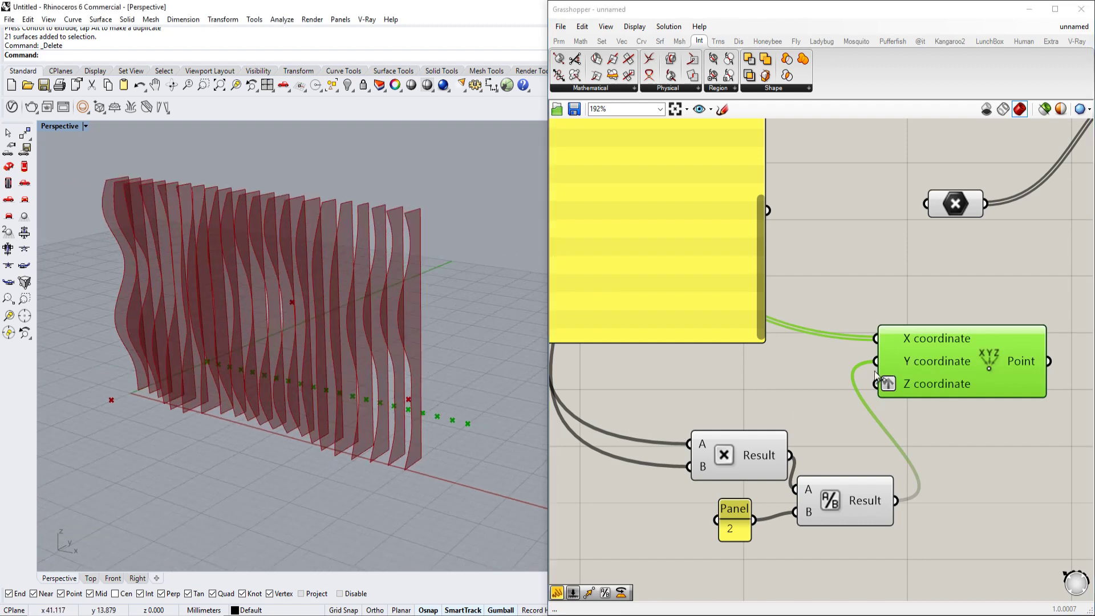
{"action": "left_click_drag", "start_coordinate": [894, 500], "coordinate": [887, 398]}
{"action": "right_click", "coordinate": [907, 389]}
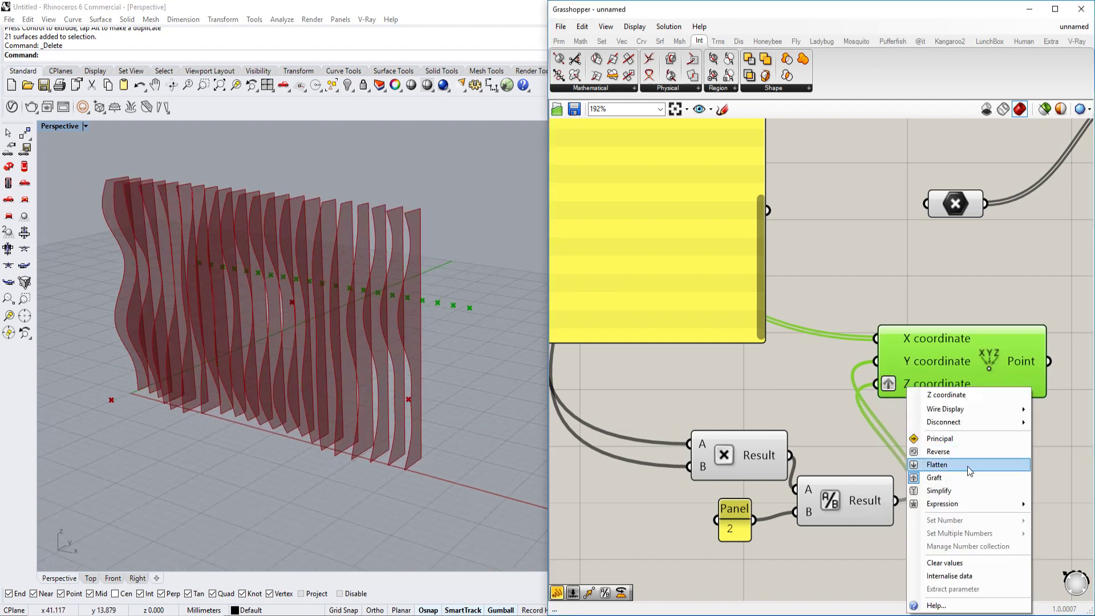
{"action": "left_click", "coordinate": [952, 478]}
{"action": "left_click_drag", "start_coordinate": [891, 363], "coordinate": [895, 501], "text": "ctrl"}
{"action": "right_click_drag", "start_coordinate": [530, 366], "coordinate": [246, 386]}
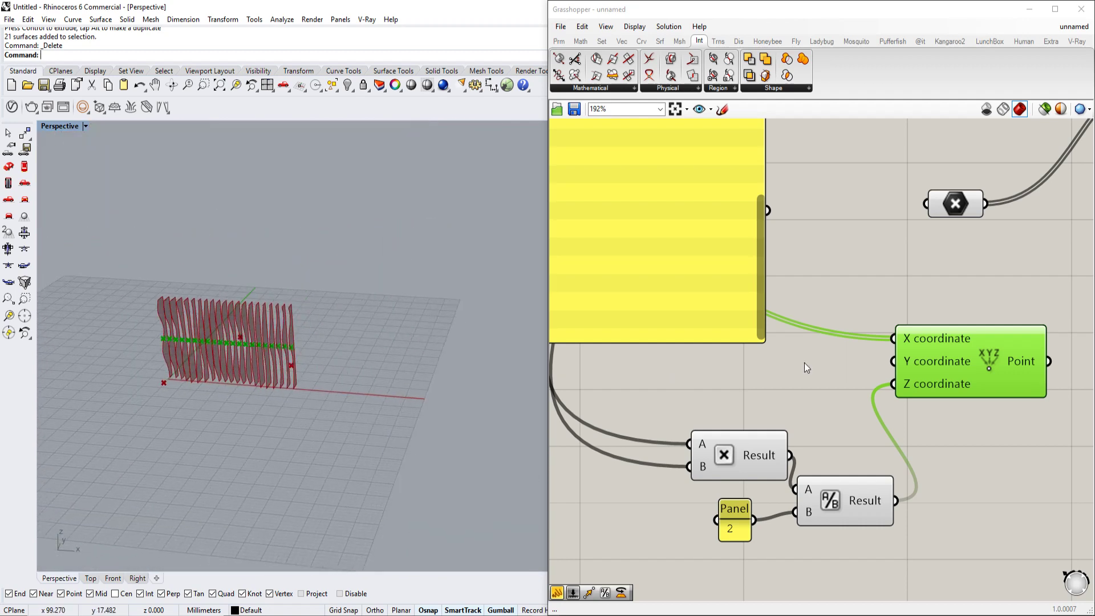
Step: Move the duplicated Construct Point component to the end of the definition, below the Join Curves component
{"action": "scroll", "coordinate": [798, 360], "scroll_direction": "down", "scroll_amount": 10}
{"action": "scroll", "coordinate": [895, 392], "scroll_direction": "up", "scroll_amount": 10}
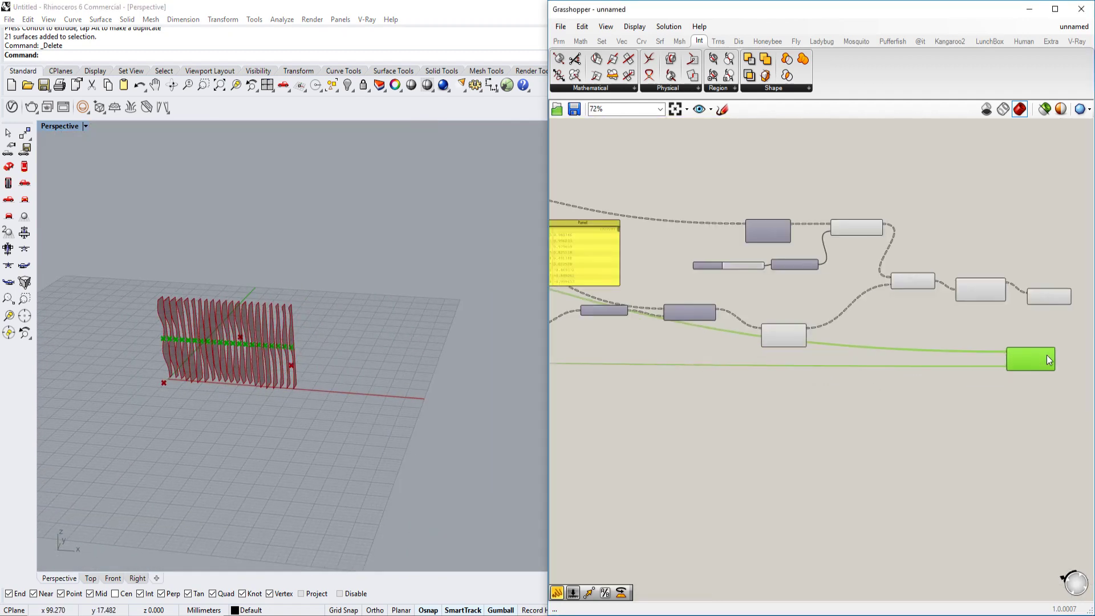
{"action": "right_click_drag", "start_coordinate": [285, 376], "coordinate": [258, 382]}
{"action": "scroll", "coordinate": [268, 360], "scroll_direction": "up", "scroll_amount": 5}
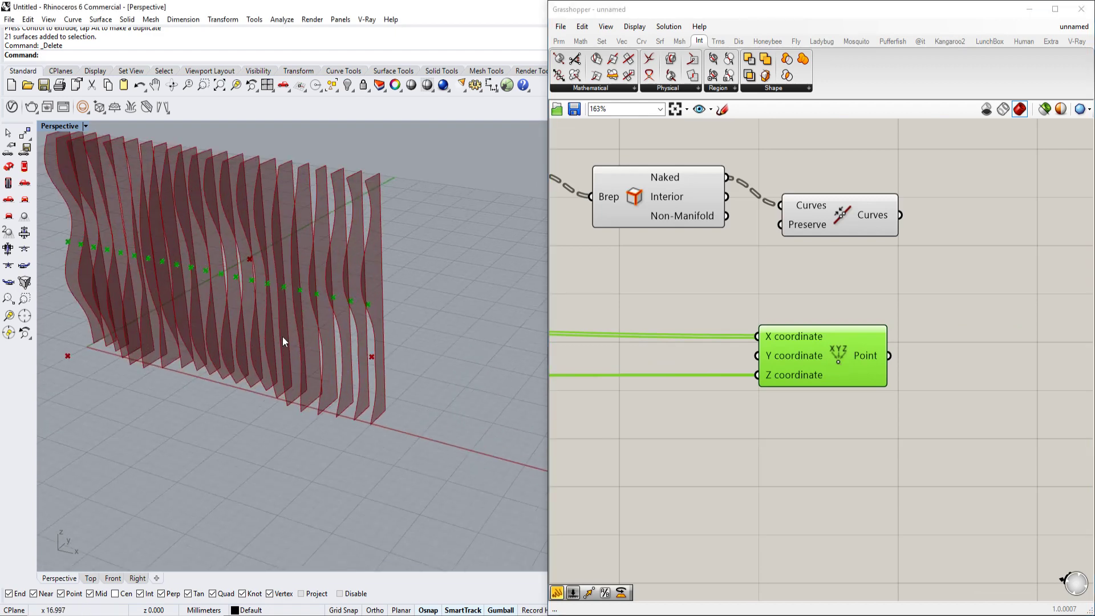
{"action": "left_click_drag", "start_coordinate": [829, 350], "coordinate": [846, 353]}
Step: Compare the joined fin outlines with the mid-height points, examining the facade from the front and the side
{"action": "left_click", "coordinate": [836, 224]}
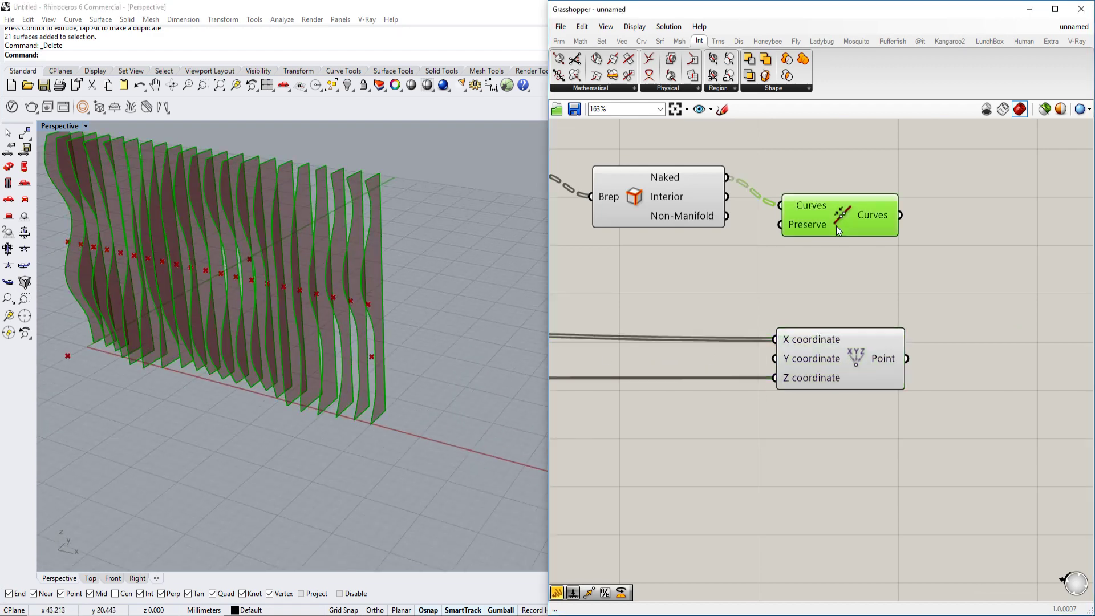
{"action": "left_click", "coordinate": [829, 334]}
{"action": "left_click", "coordinate": [838, 229]}
{"action": "scroll", "coordinate": [362, 317], "scroll_direction": "up", "scroll_amount": 5}
{"action": "scroll", "coordinate": [346, 329], "scroll_direction": "down", "scroll_amount": 3}
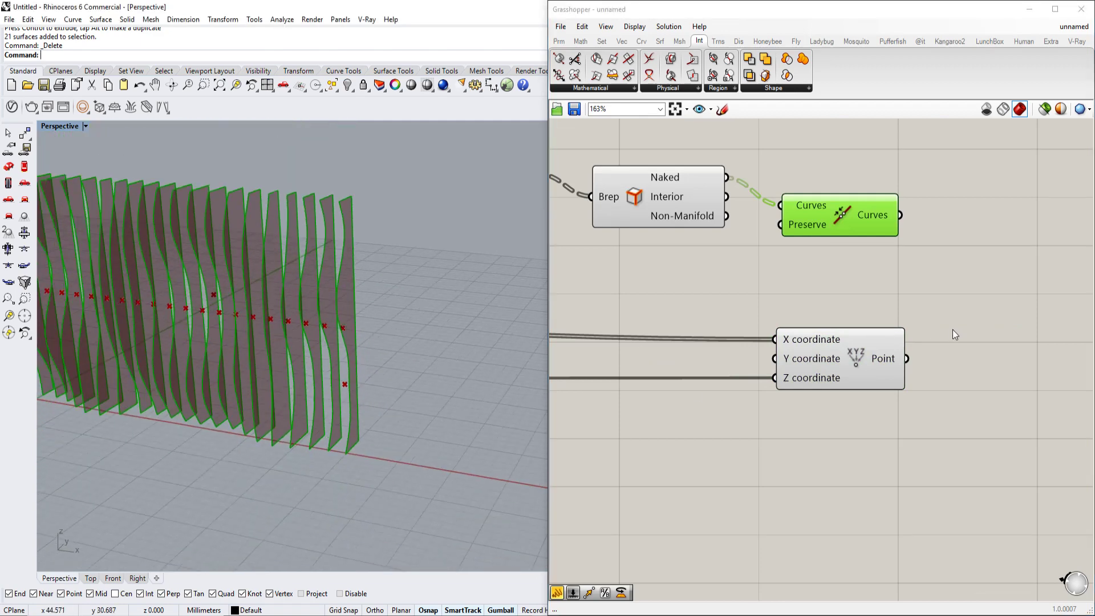
{"action": "right_click_drag", "start_coordinate": [953, 335], "coordinate": [892, 350]}
{"action": "left_click", "coordinate": [789, 382]}
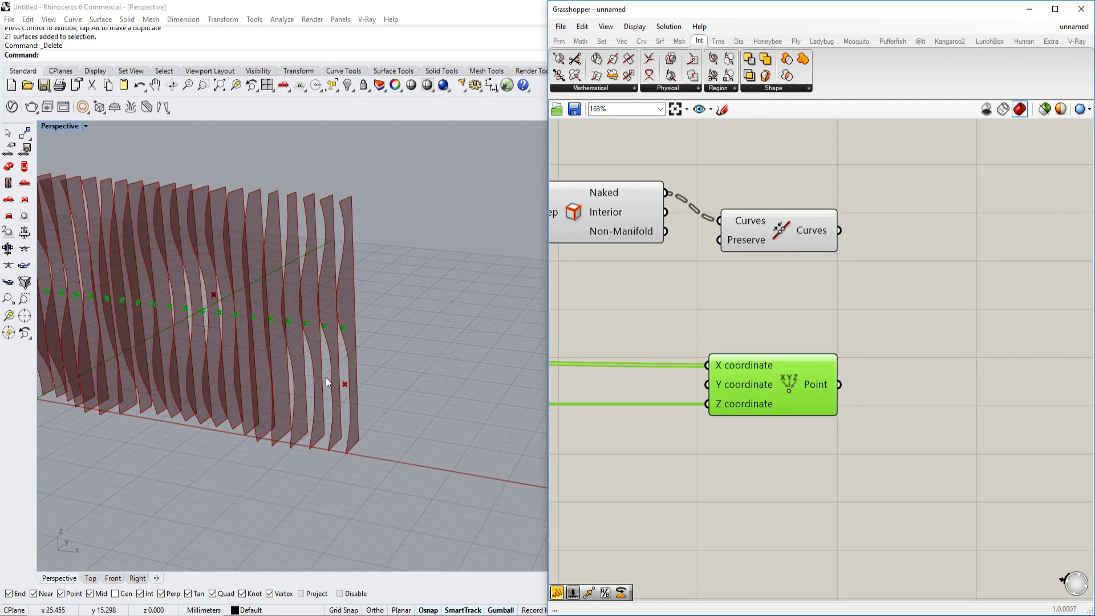
{"action": "right_click_drag", "start_coordinate": [381, 332], "coordinate": [360, 255]}
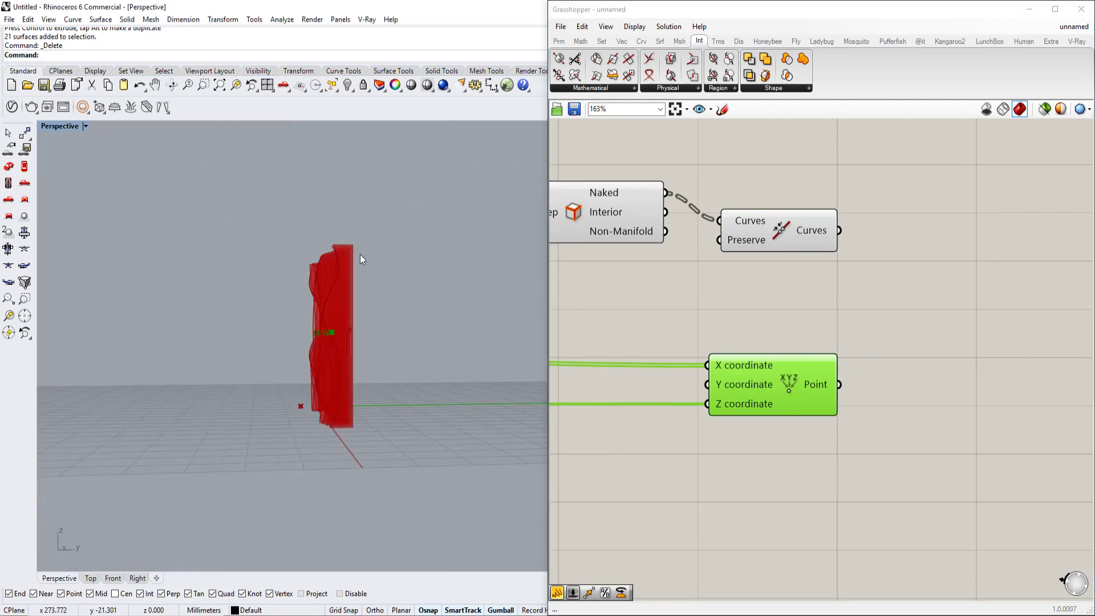
{"action": "right_click_drag", "start_coordinate": [316, 378], "coordinate": [381, 411]}
{"action": "right_click_drag", "start_coordinate": [265, 374], "coordinate": [295, 372]}
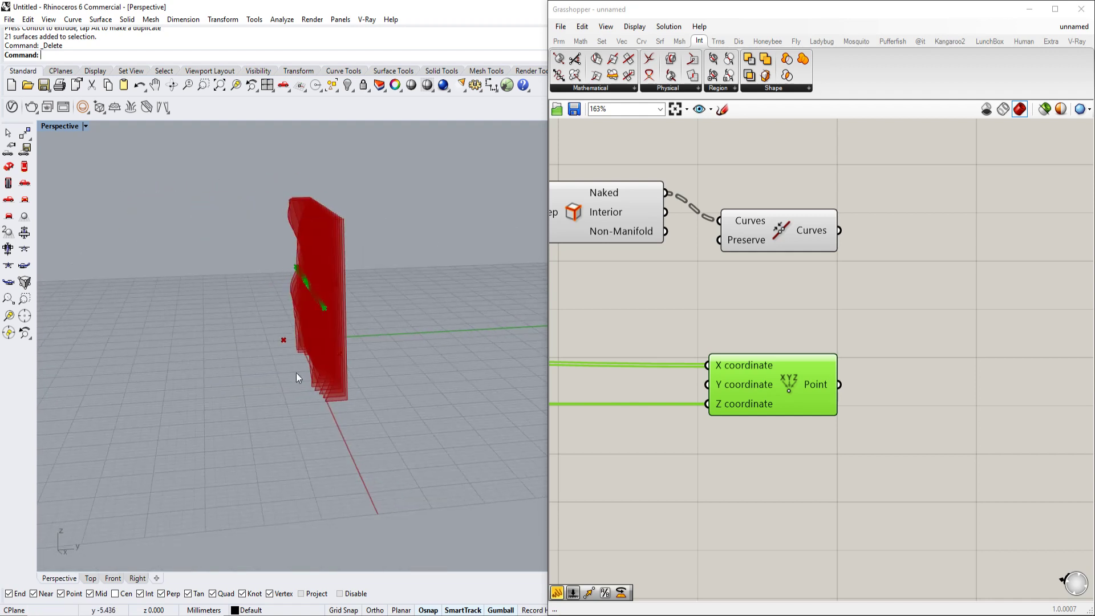
Step: Add a YZ Plane component and connect the mid-height points to its Origin input
{"action": "double_click", "coordinate": [905, 352]}
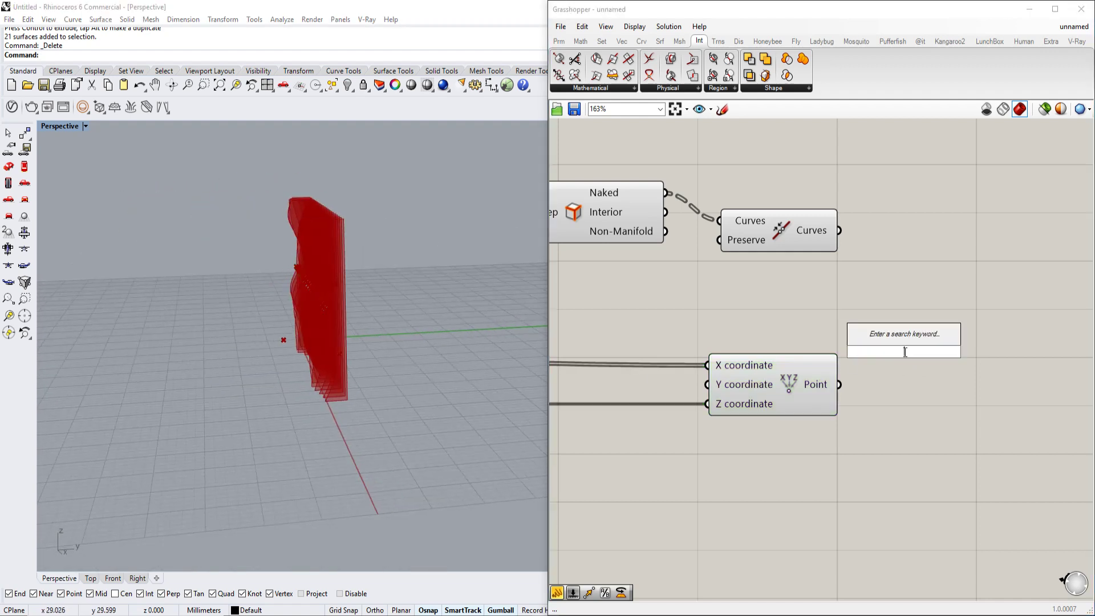
{"action": "type", "text": "yx"}
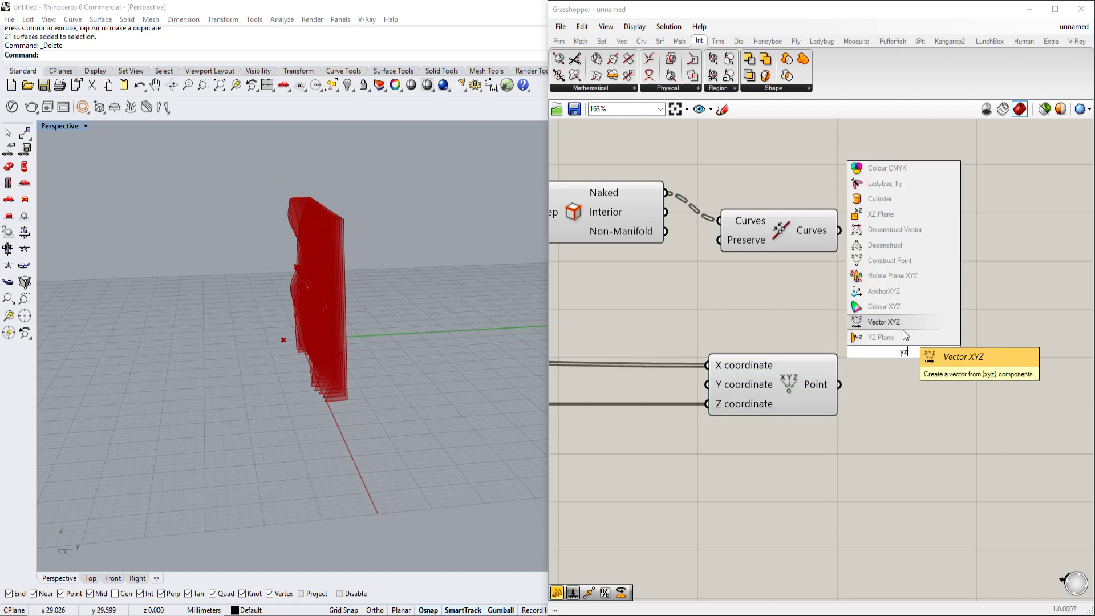
{"action": "left_click", "coordinate": [901, 322]}
{"action": "left_click_drag", "start_coordinate": [838, 384], "coordinate": [852, 354]}
{"action": "right_click_drag", "start_coordinate": [307, 363], "coordinate": [396, 366]}
{"action": "scroll", "coordinate": [418, 346], "scroll_direction": "up", "scroll_amount": 3}
{"action": "right_click_drag", "start_coordinate": [645, 335], "coordinate": [578, 339]}
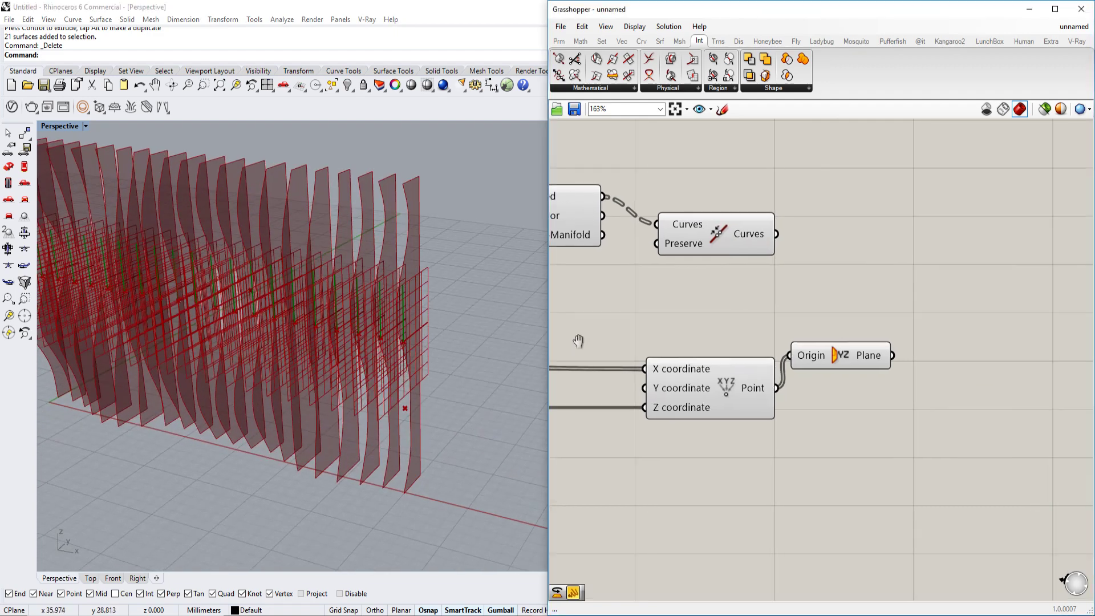
Step: Add a Rotate component after the YZ planes and feed the joined fin outlines into its Geometry input
{"action": "double_click", "coordinate": [980, 310]}
{"action": "type", "text": "rotat"}
{"action": "left_click", "coordinate": [966, 297]}
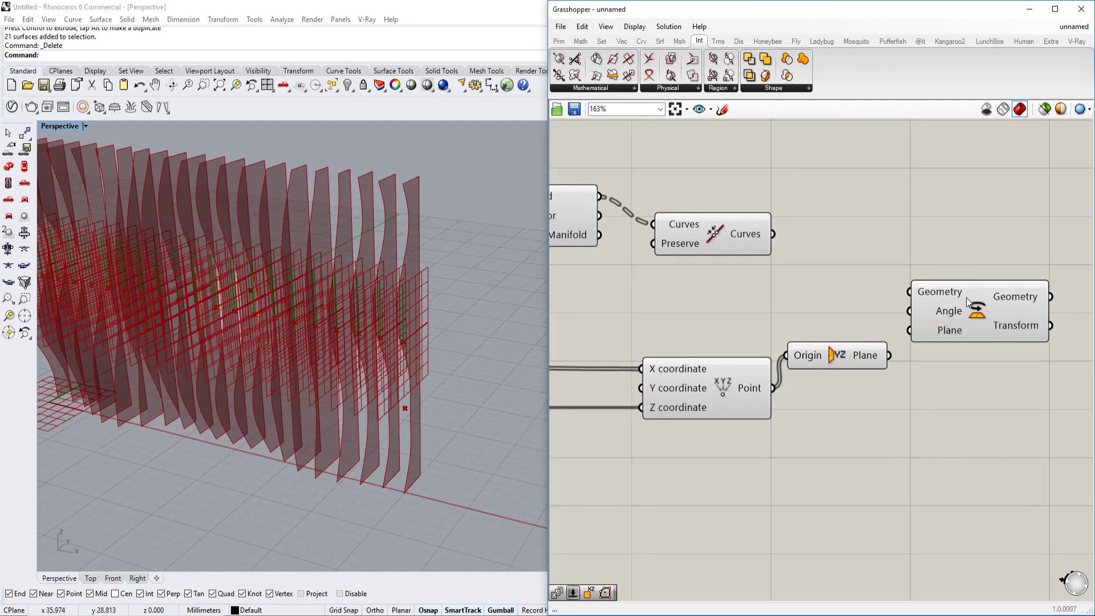
{"action": "left_click_drag", "start_coordinate": [773, 234], "coordinate": [967, 289]}
Step: Feed a panel containing 90 into the Rotate component's Angle input and set that input to degrees
{"action": "double_click", "coordinate": [804, 313]}
{"action": "type", "text": "//90"}
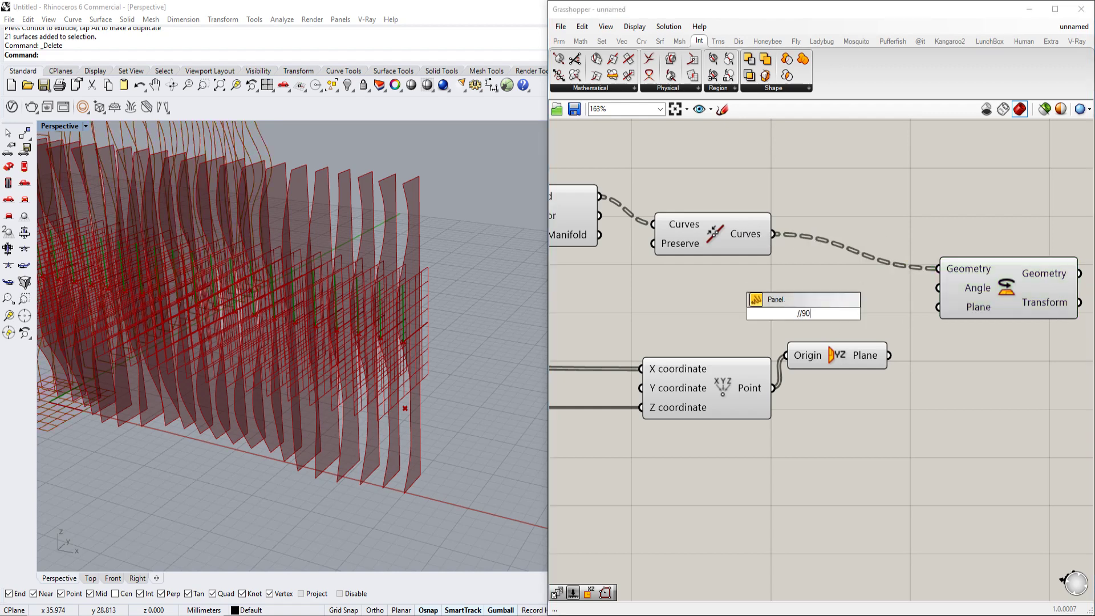
{"action": "key", "text": "Return"}
{"action": "left_click_drag", "start_coordinate": [834, 314], "coordinate": [956, 290]}
{"action": "right_click", "coordinate": [956, 289]}
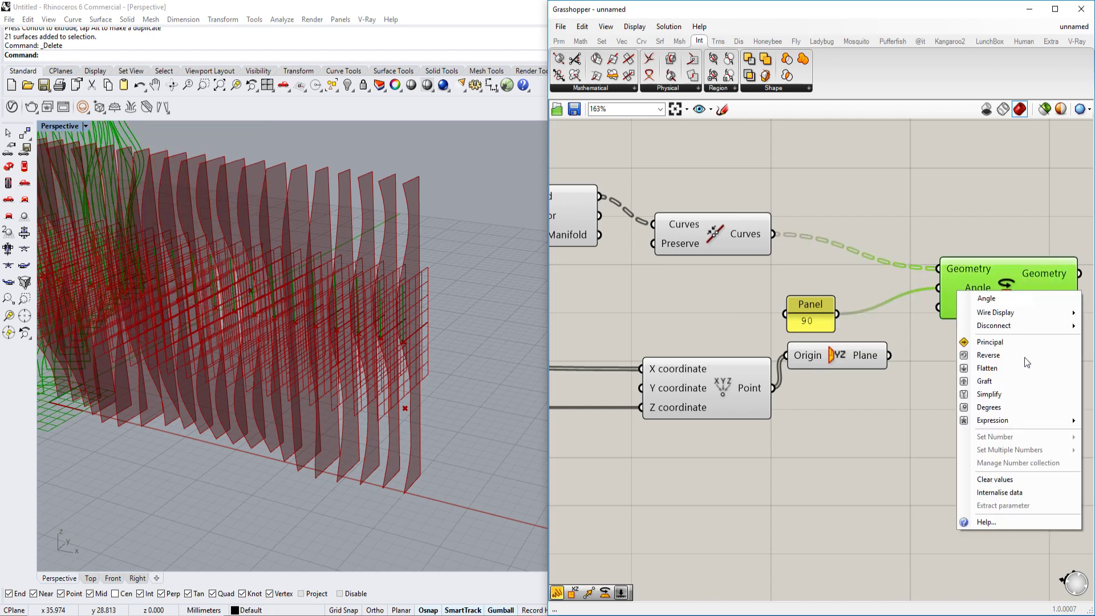
{"action": "left_click", "coordinate": [994, 407]}
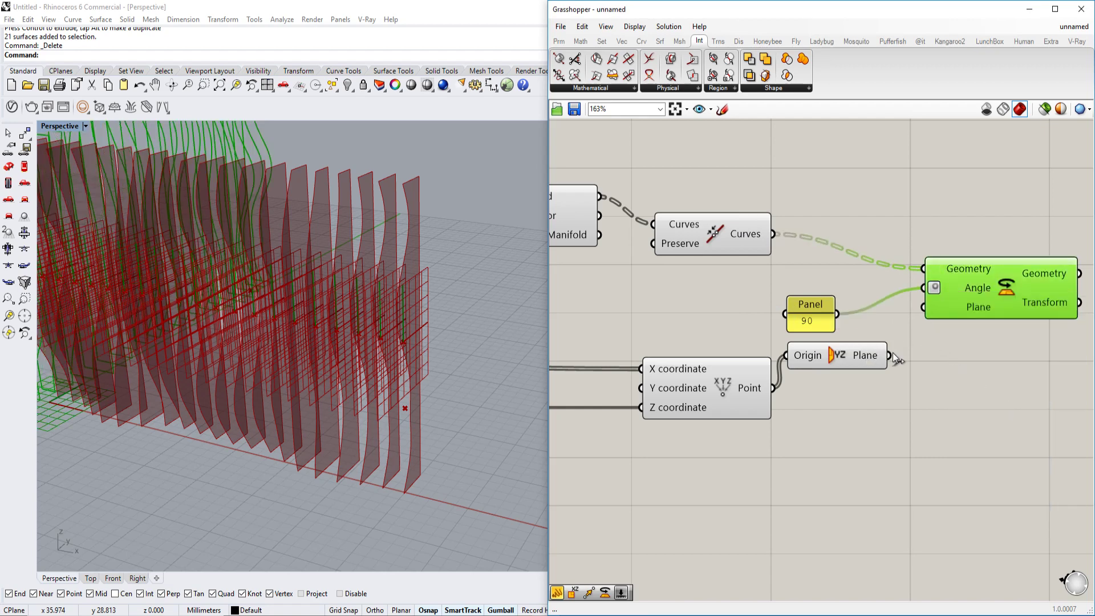
Step: Connect the YZ planes to the Rotate component's Plane input and graft that input
{"action": "left_click_drag", "start_coordinate": [889, 356], "coordinate": [971, 309]}
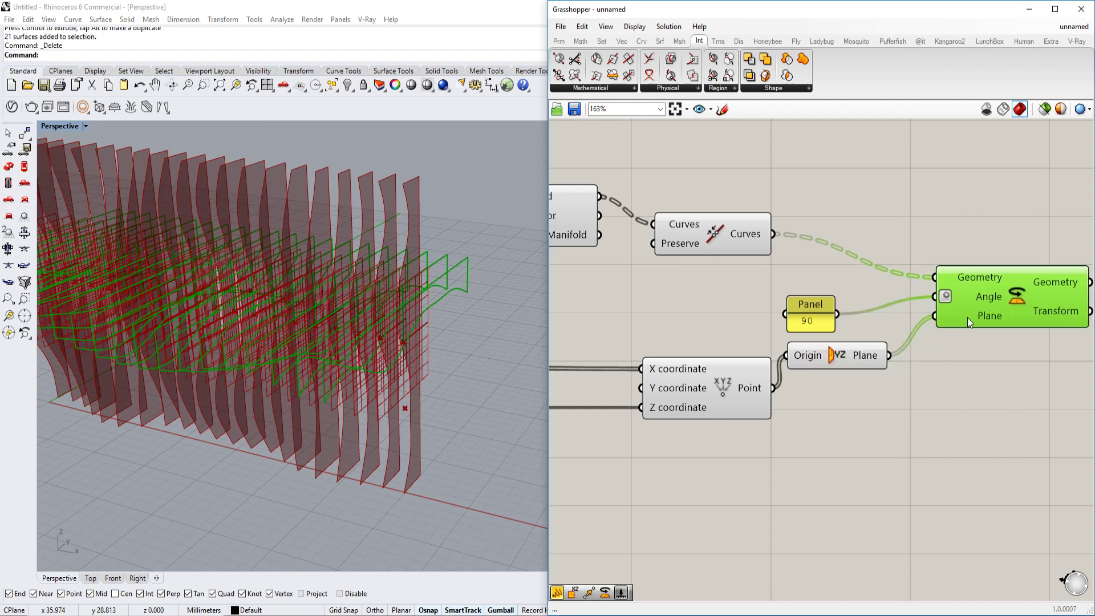
{"action": "right_click", "coordinate": [967, 317]}
{"action": "left_click", "coordinate": [1002, 418]}
{"action": "right_click_drag", "start_coordinate": [1077, 277], "coordinate": [1004, 282]}
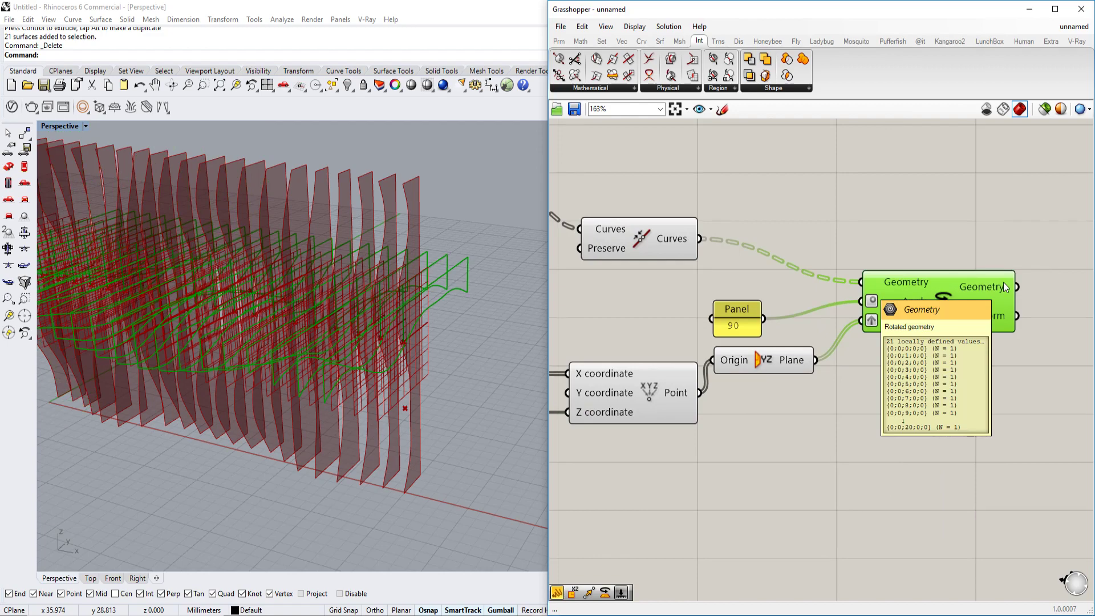
Step: Turn off the preview of the ruled surfaces, edge and joined outlines, mid-height points and YZ planes
{"action": "right_click_drag", "start_coordinate": [273, 325], "coordinate": [396, 326]}
{"action": "scroll", "coordinate": [799, 310], "scroll_direction": "down", "scroll_amount": 3}
{"action": "right_click_drag", "start_coordinate": [769, 316], "coordinate": [856, 314]}
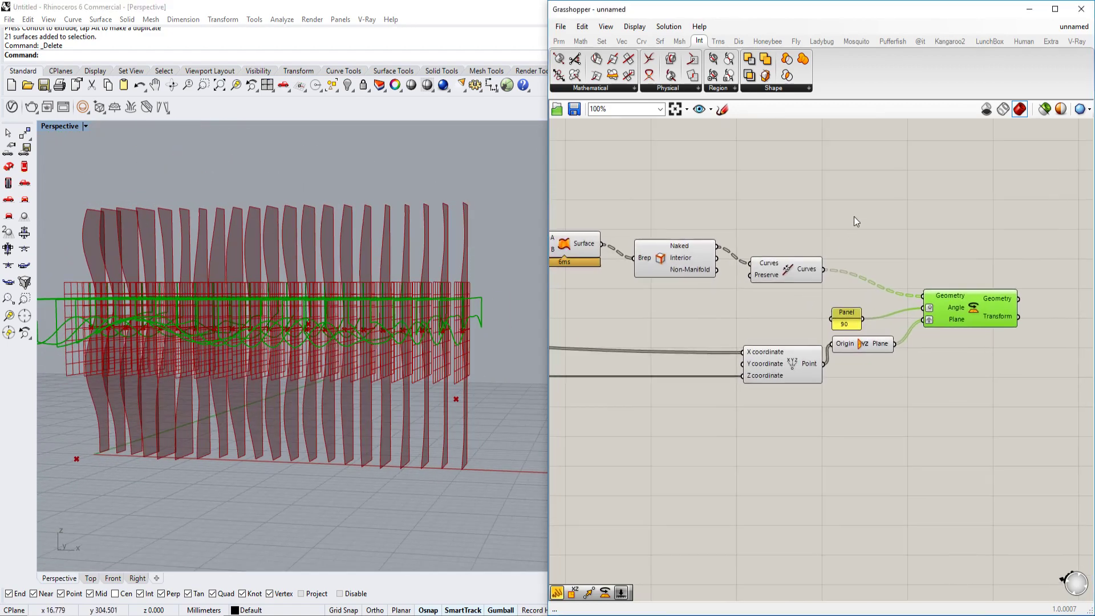
{"action": "left_click_drag", "start_coordinate": [856, 199], "coordinate": [528, 425]}
{"action": "middle_click", "coordinate": [657, 258]}
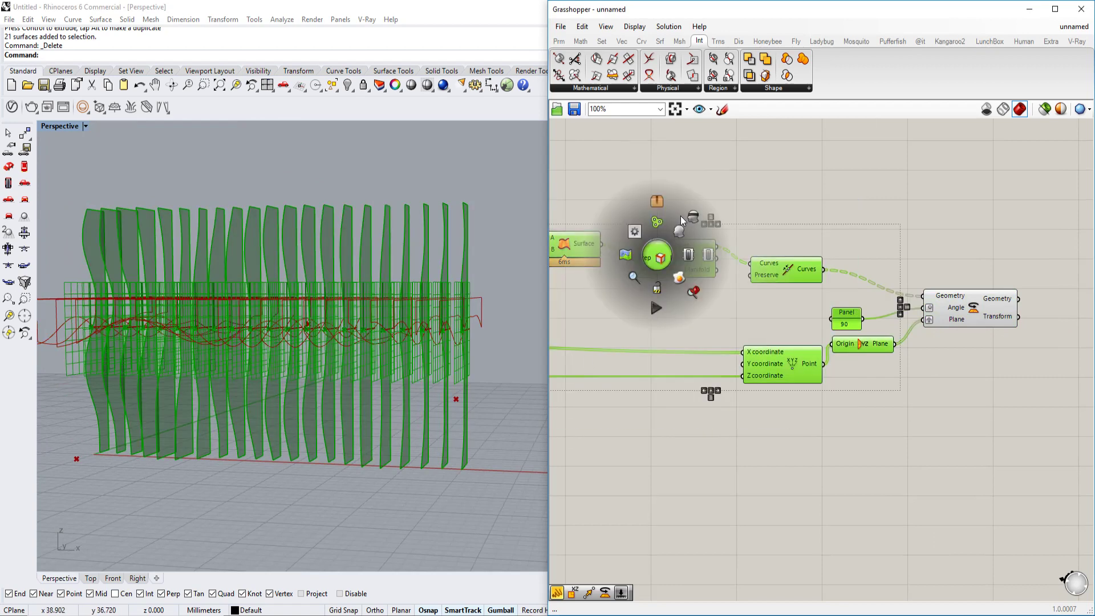
{"action": "left_click", "coordinate": [692, 216]}
{"action": "right_click_drag", "start_coordinate": [456, 356], "coordinate": [356, 368]}
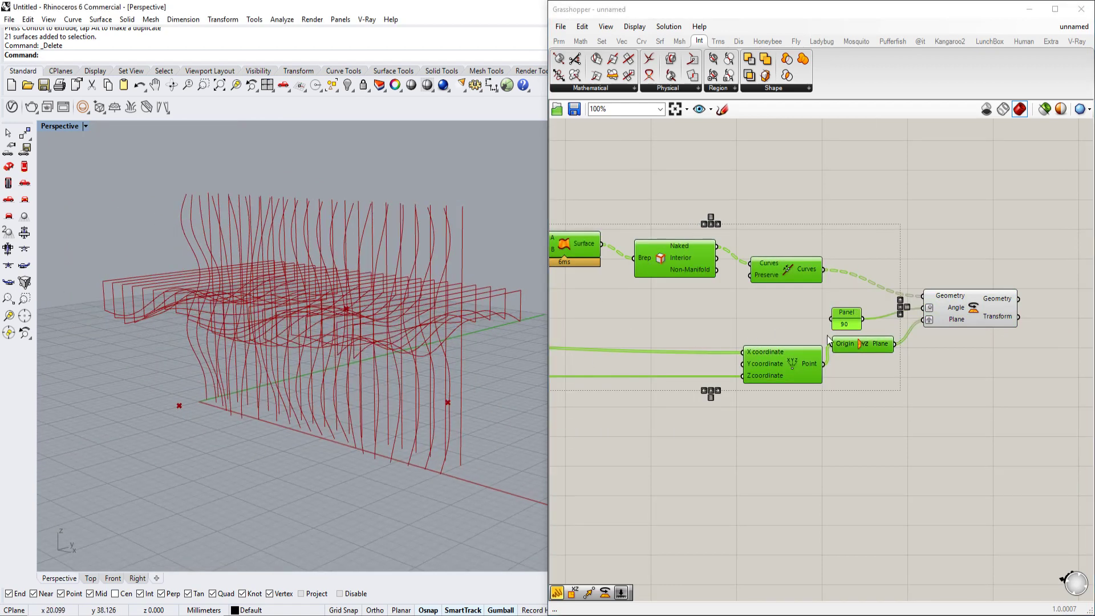
Step: Turn off the preview of the upstream Move components and the curves feeding the ruled surface
{"action": "right_click_drag", "start_coordinate": [759, 303], "coordinate": [1060, 324]}
{"action": "left_click", "coordinate": [765, 176]}
{"action": "middle_click", "coordinate": [765, 175]}
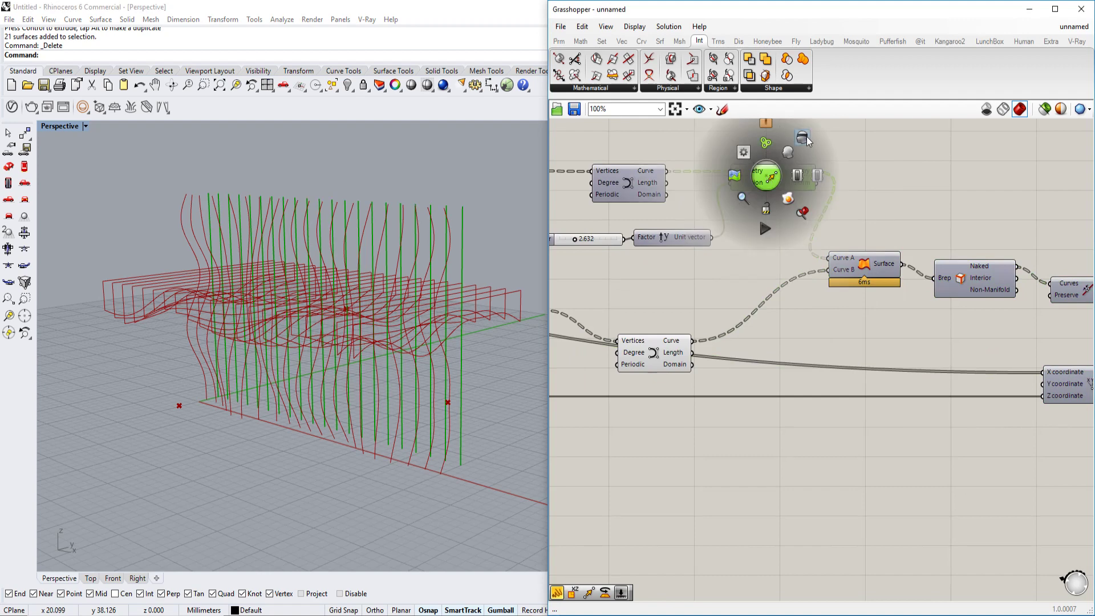
{"action": "left_click", "coordinate": [800, 135]}
{"action": "right_click_drag", "start_coordinate": [836, 230], "coordinate": [937, 247]}
{"action": "scroll", "coordinate": [937, 247], "scroll_direction": "down", "scroll_amount": 3}
{"action": "left_click_drag", "start_coordinate": [888, 194], "coordinate": [727, 331]}
{"action": "middle_click", "coordinate": [815, 328]}
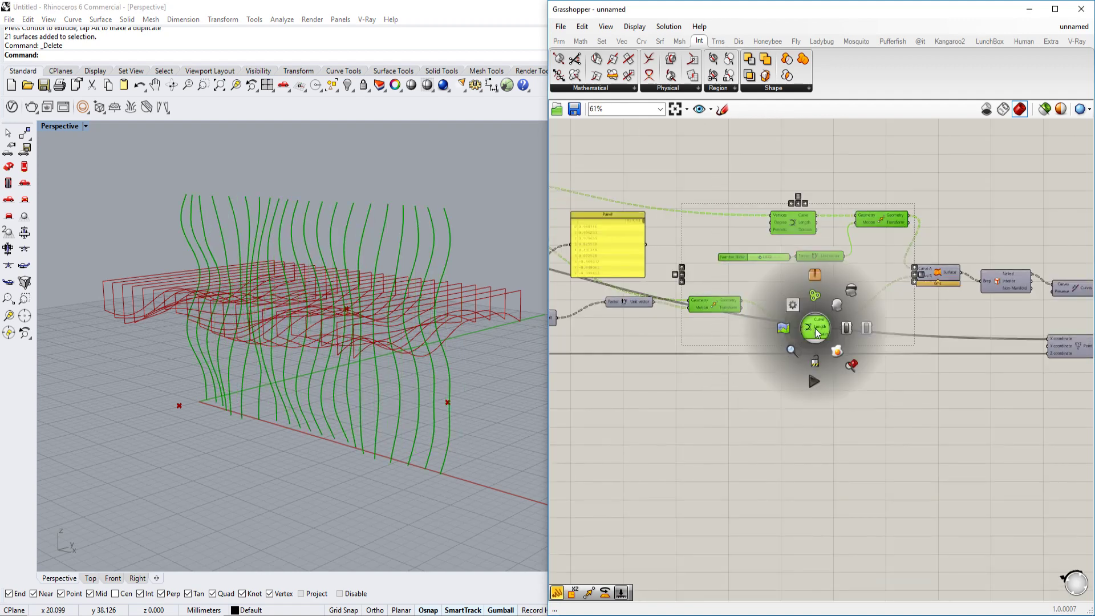
{"action": "left_click", "coordinate": [853, 290]}
Step: Examine the rotated fin outlines from several angles with the Rotate component selected
{"action": "right_click_drag", "start_coordinate": [363, 366], "coordinate": [484, 359]}
{"action": "right_click_drag", "start_coordinate": [924, 328], "coordinate": [710, 319]}
{"action": "scroll", "coordinate": [710, 319], "scroll_direction": "down", "scroll_amount": 2}
{"action": "scroll", "coordinate": [853, 319], "scroll_direction": "up", "scroll_amount": 4}
{"action": "left_click", "coordinate": [867, 289]}
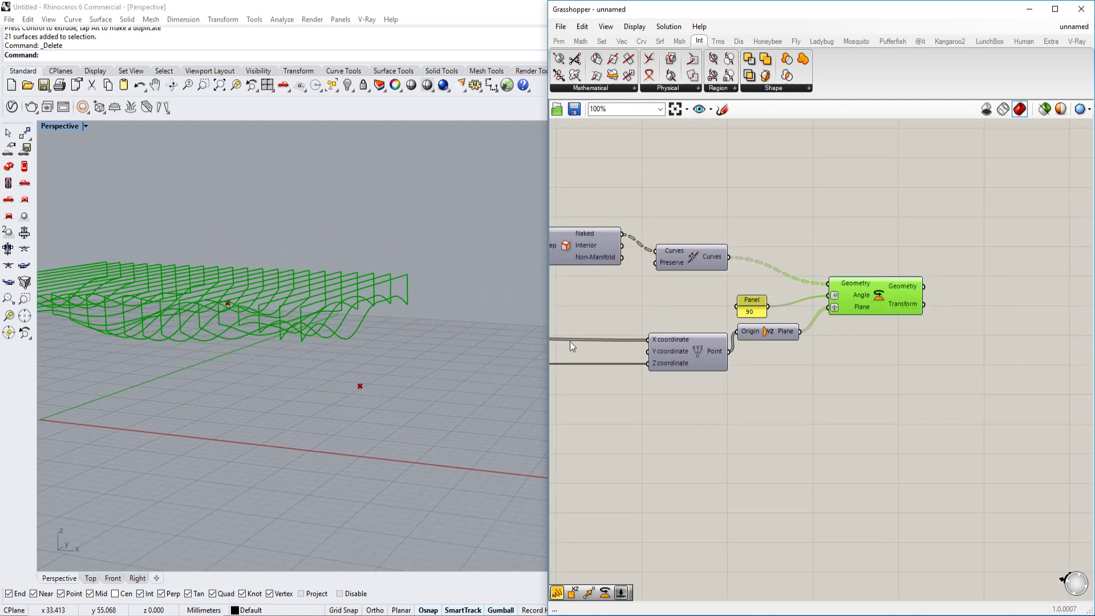
{"action": "right_click_drag", "start_coordinate": [327, 318], "coordinate": [302, 342]}
{"action": "scroll", "coordinate": [398, 305], "scroll_direction": "up", "scroll_amount": 5}
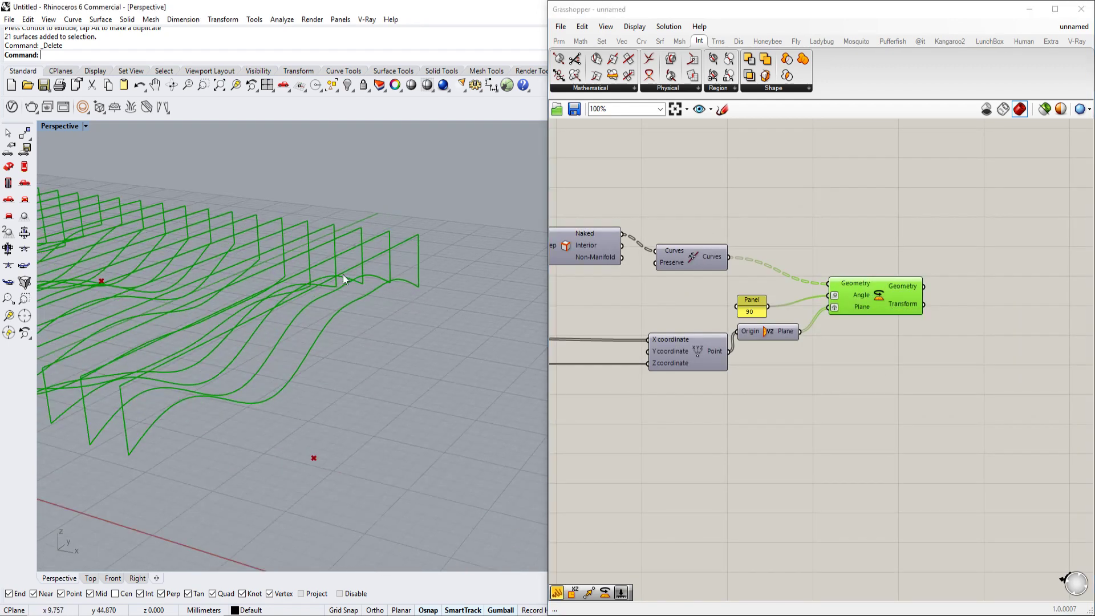
{"action": "right_click_drag", "start_coordinate": [293, 314], "coordinate": [392, 305]}
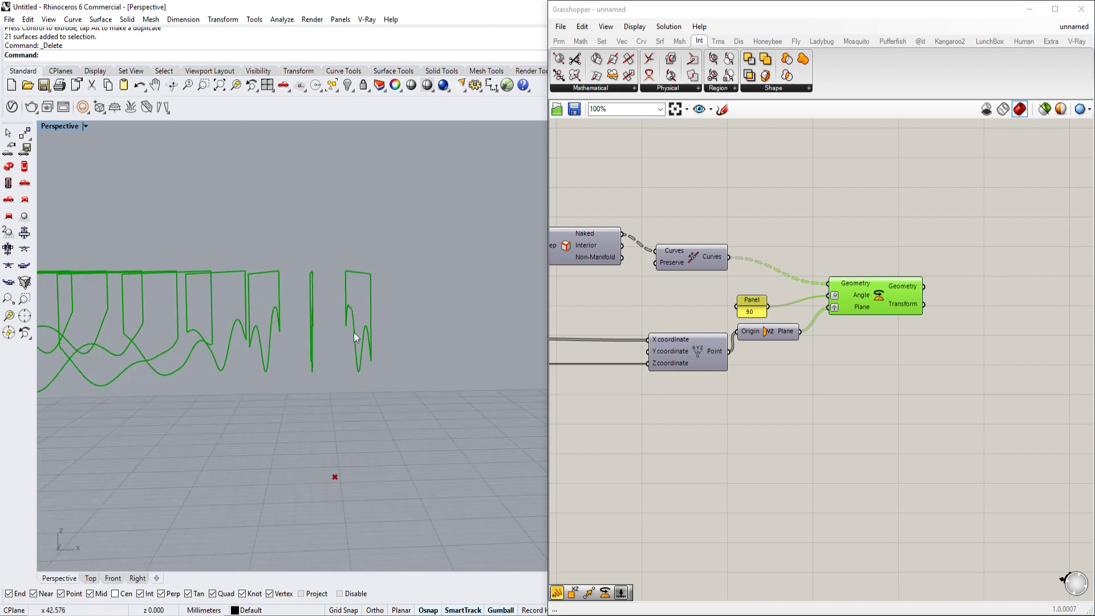
Step: Add an XZ Plane component and connect the mid-height points to its Origin input
{"action": "right_click_drag", "start_coordinate": [943, 313], "coordinate": [845, 363]}
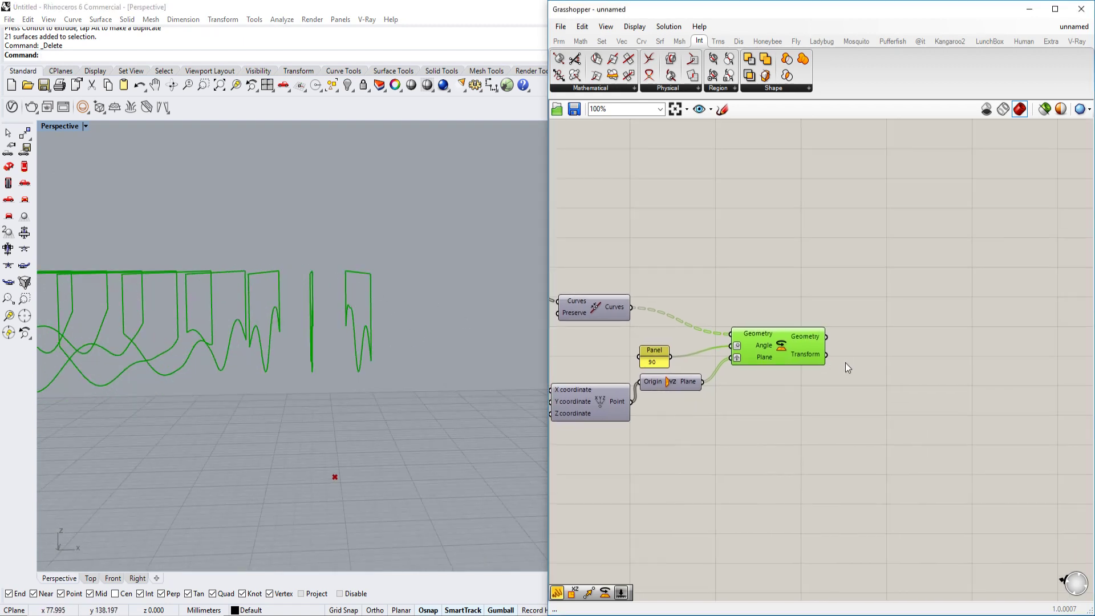
{"action": "right_click_drag", "start_coordinate": [763, 341], "coordinate": [762, 343]}
{"action": "scroll", "coordinate": [762, 342], "scroll_direction": "up", "scroll_amount": 3}
{"action": "left_click", "coordinate": [747, 348]}
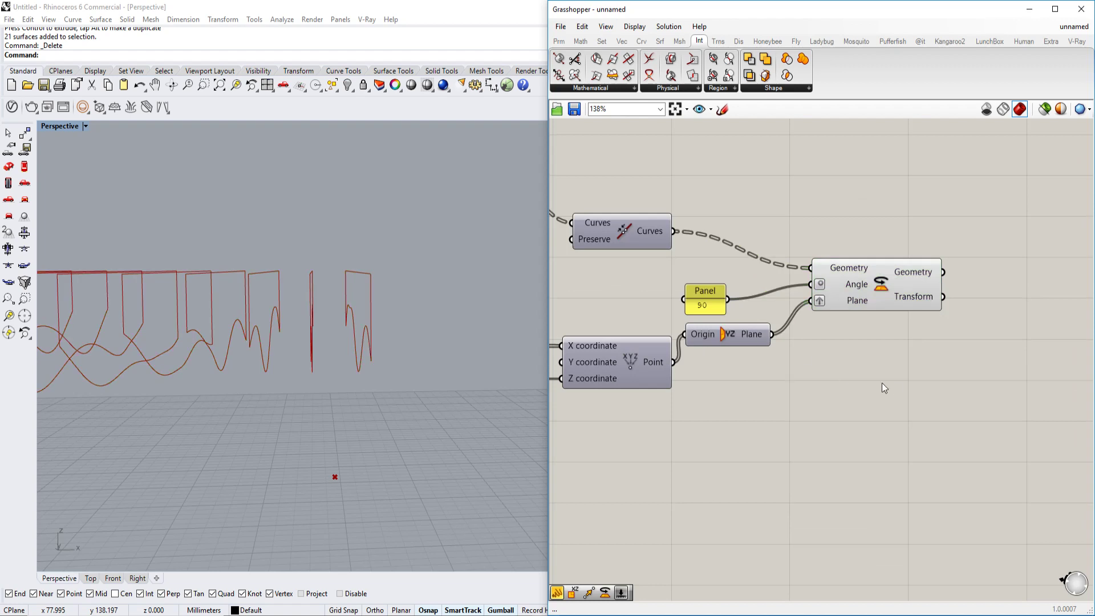
{"action": "double_click", "coordinate": [895, 384]}
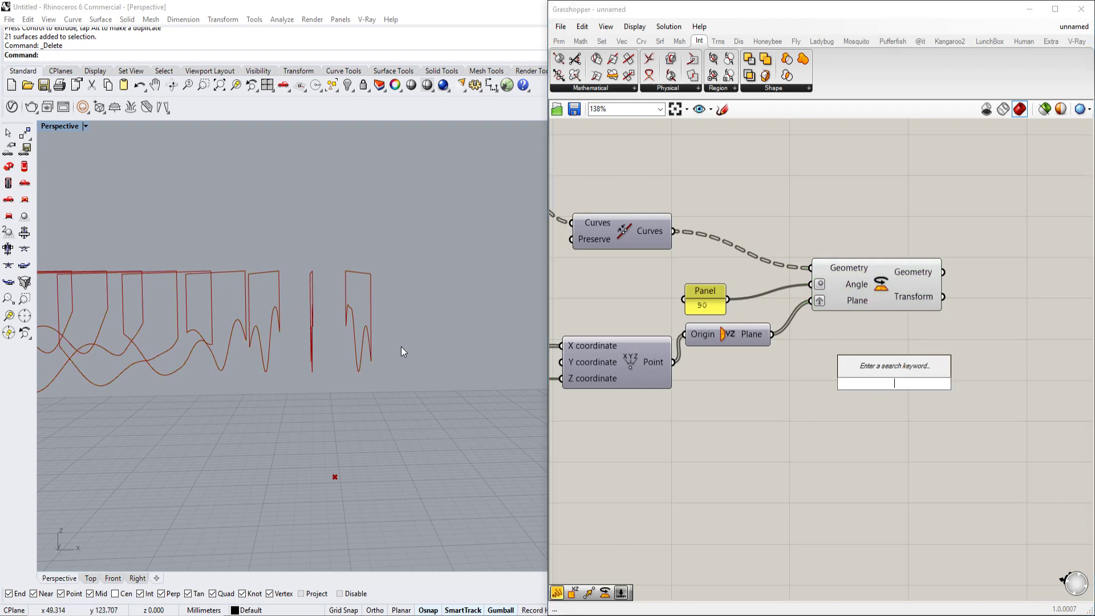
{"action": "type", "text": "x"}
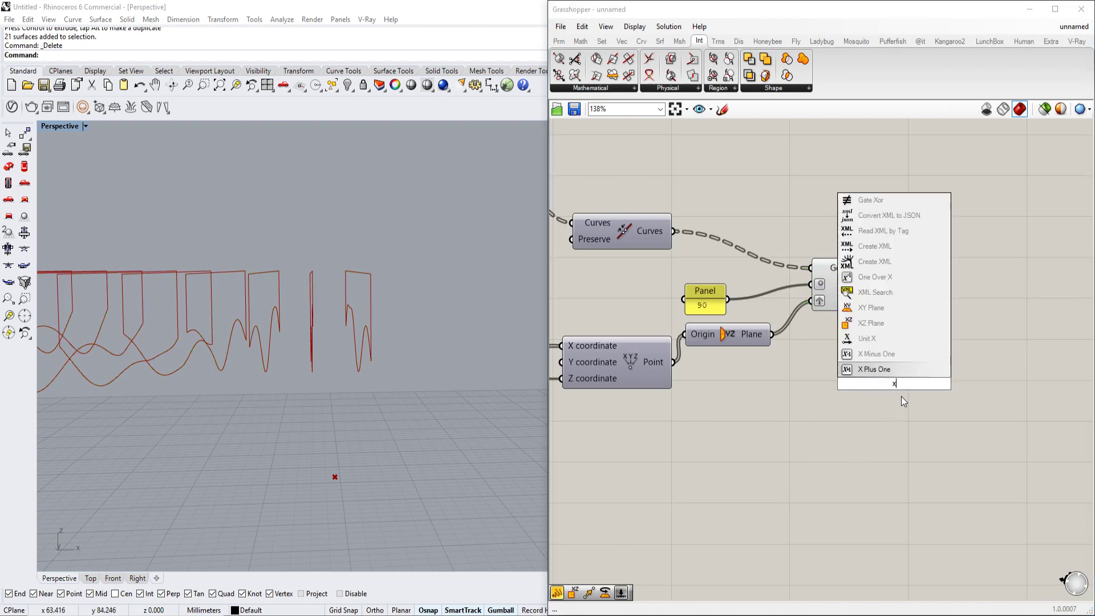
{"action": "type", "text": "z"}
{"action": "key", "text": "Return"}
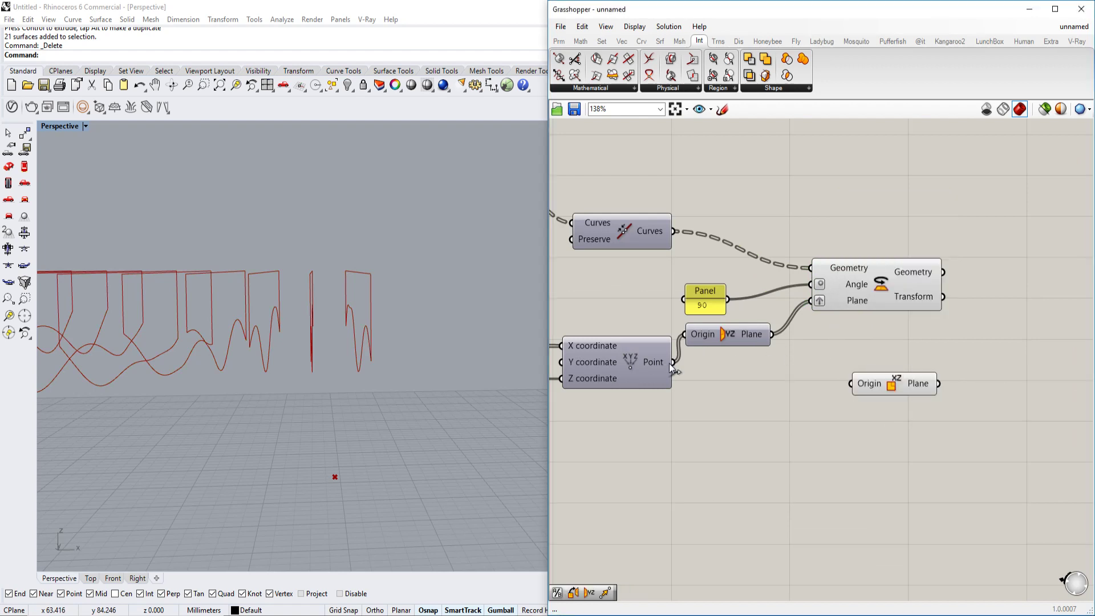
{"action": "left_click_drag", "start_coordinate": [673, 362], "coordinate": [850, 383]}
{"action": "right_click_drag", "start_coordinate": [896, 386], "coordinate": [829, 381]}
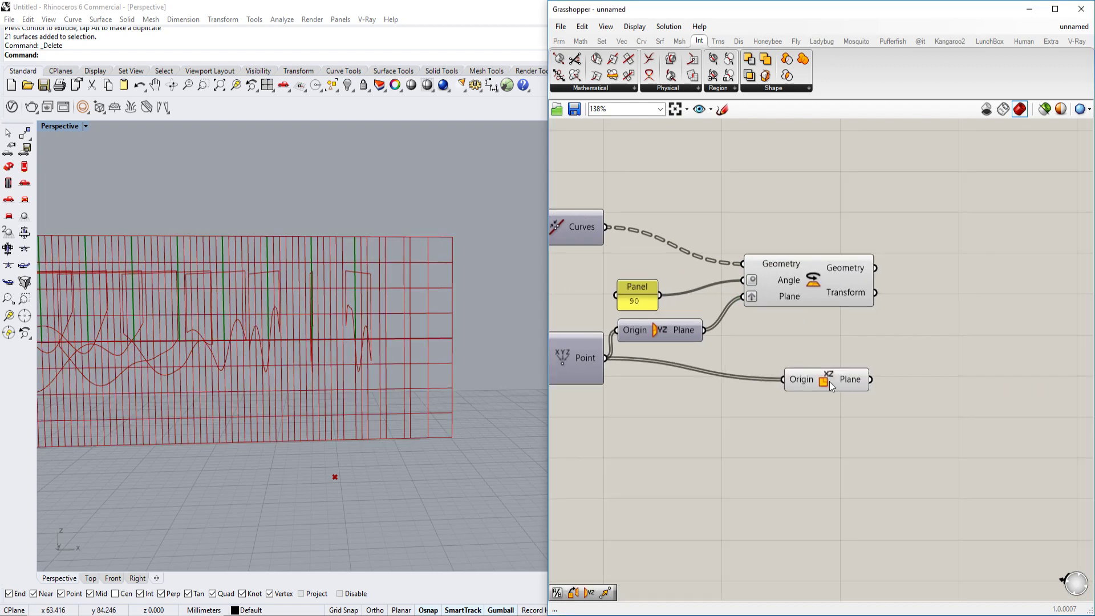
Step: Duplicate the Rotate component with its 90-degree angle and connect the XZ planes to the copy's Plane input
{"action": "double_click", "coordinate": [937, 369]}
{"action": "left_click", "coordinate": [775, 332]}
{"action": "left_click_drag", "start_coordinate": [849, 281], "coordinate": [994, 301]}
{"action": "left_click_drag", "start_coordinate": [903, 338], "coordinate": [660, 294]}
{"action": "right_click_drag", "start_coordinate": [371, 319], "coordinate": [465, 332]}
{"action": "right_click_drag", "start_coordinate": [393, 348], "coordinate": [515, 374]}
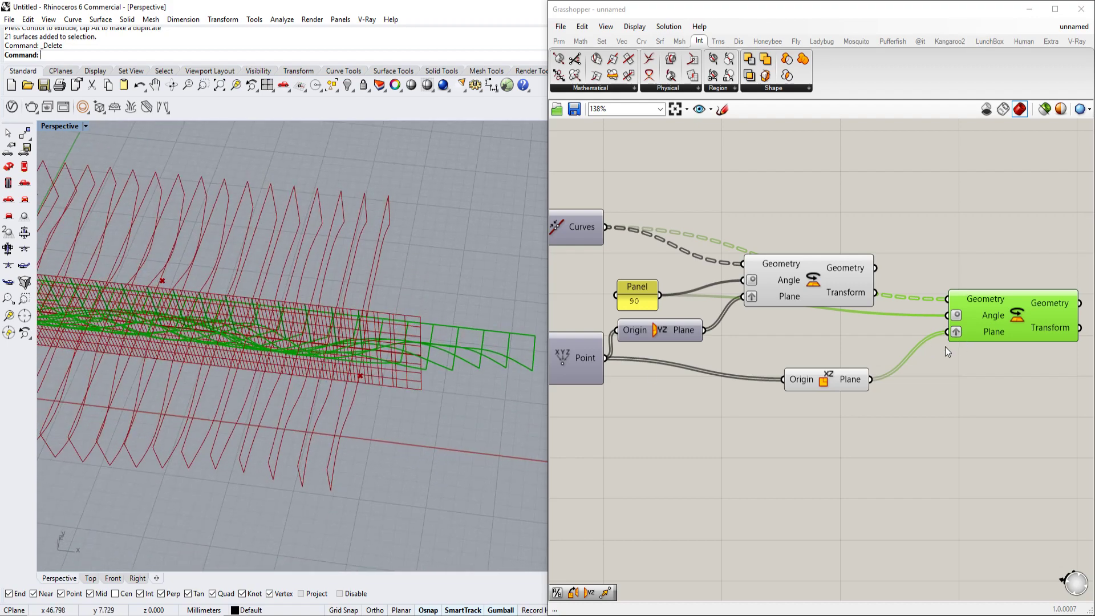
Step: Make the first Rotate's Geometry output the only source of the second Rotate's Geometry input
{"action": "left_click_drag", "start_coordinate": [999, 329], "coordinate": [1014, 355]}
{"action": "left_click_drag", "start_coordinate": [875, 267], "coordinate": [963, 324]}
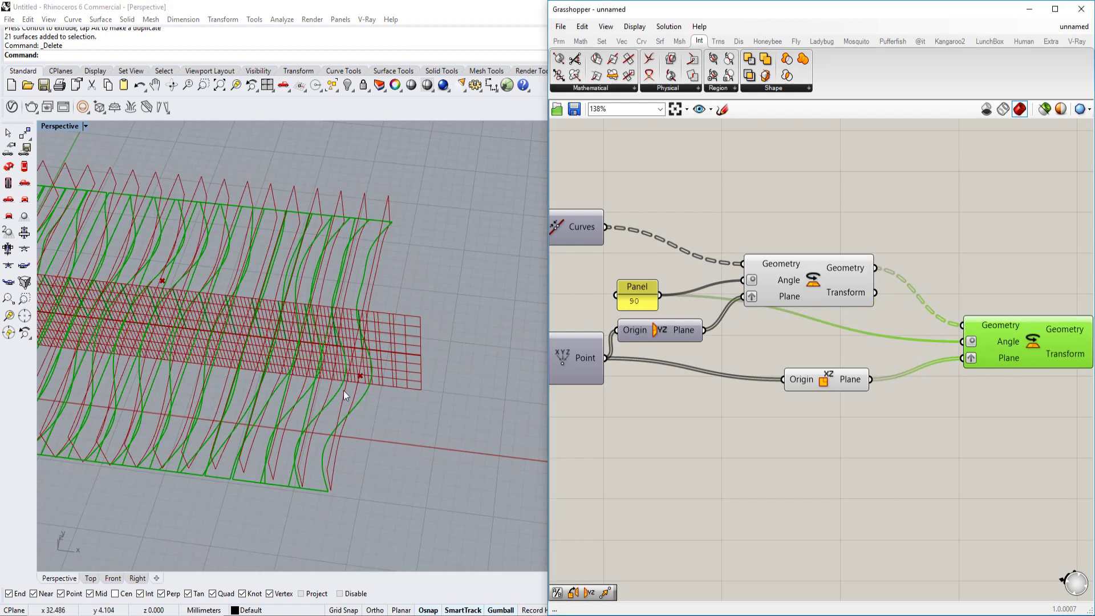
{"action": "right_click_drag", "start_coordinate": [1007, 361], "coordinate": [860, 320]}
{"action": "left_click", "coordinate": [873, 321]}
Step: Turn off the preview of the first Rotate component and the YZ and XZ planes
{"action": "right_click_drag", "start_coordinate": [740, 374], "coordinate": [788, 325]}
{"action": "scroll", "coordinate": [788, 325], "scroll_direction": "down", "scroll_amount": 3}
{"action": "left_click_drag", "start_coordinate": [854, 224], "coordinate": [709, 338]}
{"action": "middle_click", "coordinate": [800, 267]}
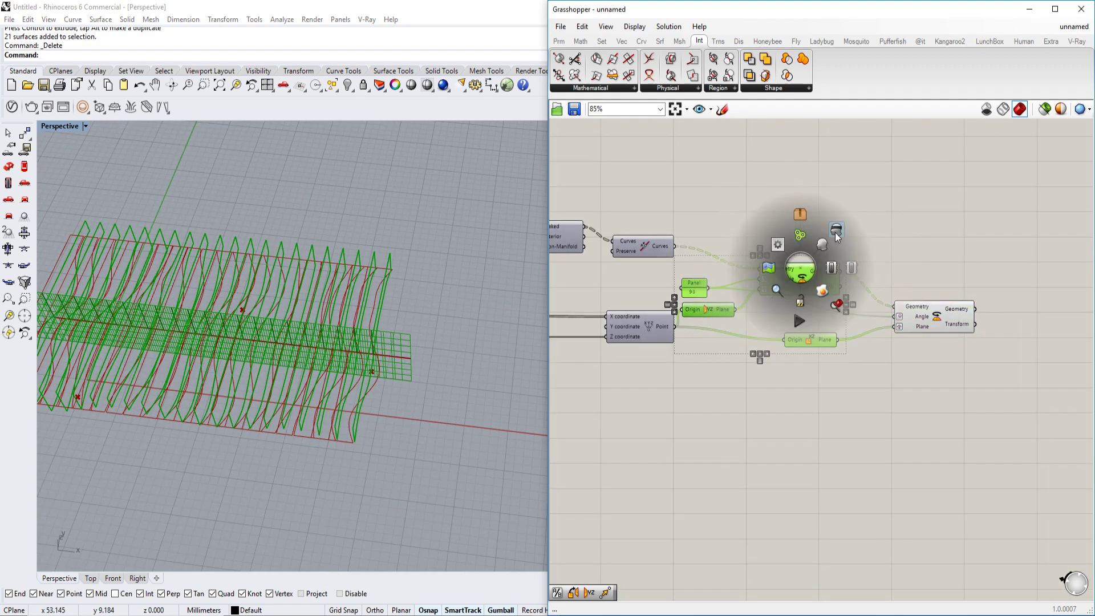
{"action": "left_click", "coordinate": [834, 232]}
Step: Examine how the flattened fin outlines overlap and which geometry comes from the second Rotate component
{"action": "right_click_drag", "start_coordinate": [384, 342], "coordinate": [245, 363]}
{"action": "scroll", "coordinate": [320, 324], "scroll_direction": "down", "scroll_amount": 7}
{"action": "scroll", "coordinate": [441, 320], "scroll_direction": "up", "scroll_amount": 4}
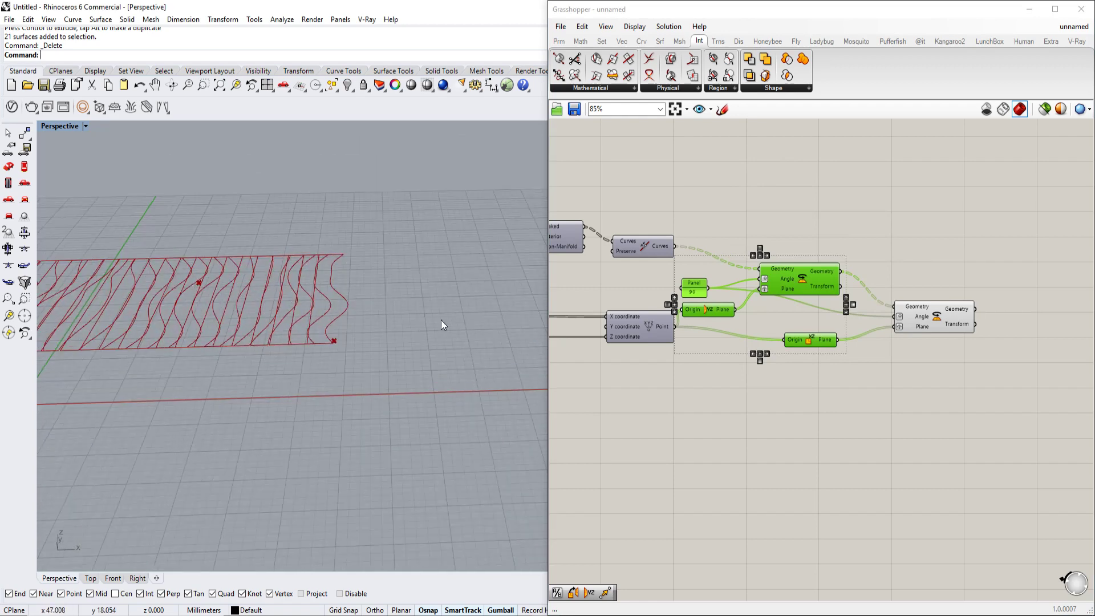
{"action": "scroll", "coordinate": [441, 320], "scroll_direction": "down", "scroll_amount": 2}
{"action": "scroll", "coordinate": [237, 313], "scroll_direction": "up", "scroll_amount": 2}
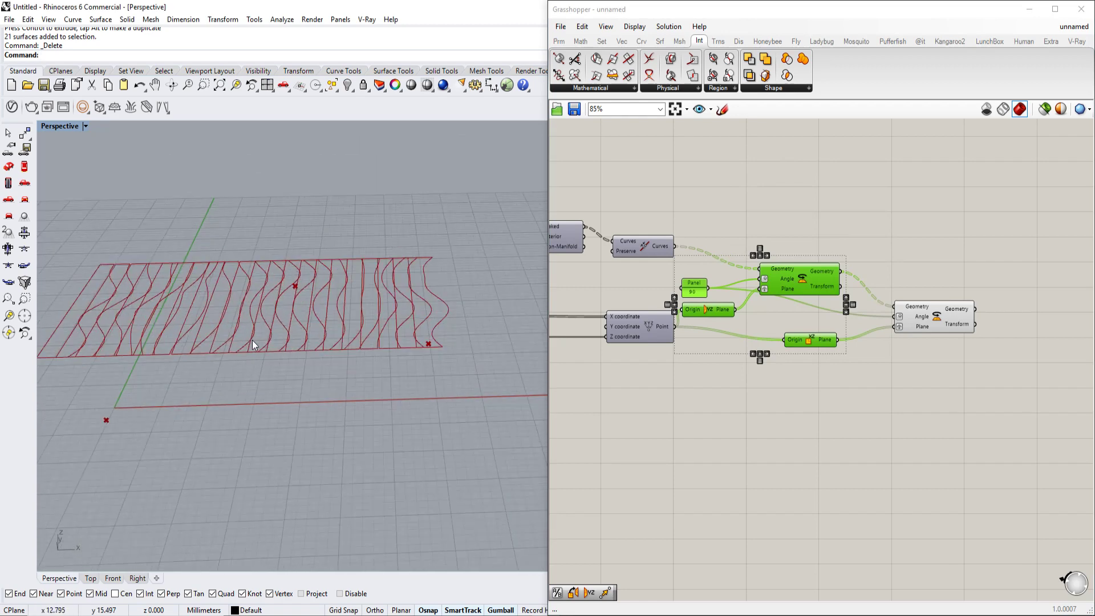
{"action": "right_click_drag", "start_coordinate": [380, 338], "coordinate": [228, 333]}
{"action": "left_click", "coordinate": [925, 321]}
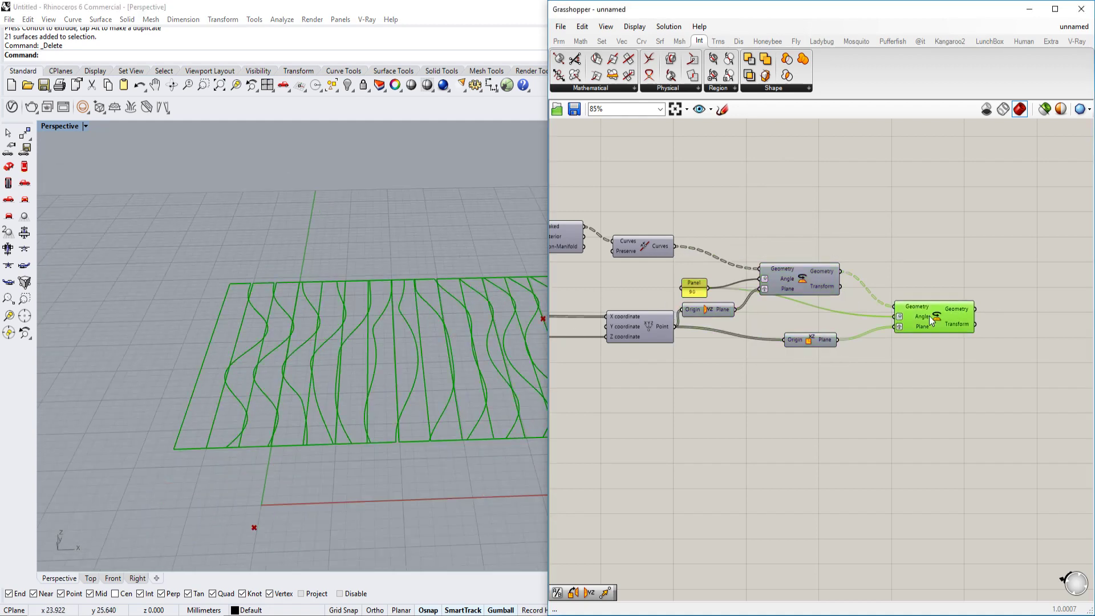
{"action": "left_click", "coordinate": [962, 352]}
Step: Add a Move component below and beyond the second Rotate component
{"action": "right_click_drag", "start_coordinate": [938, 386], "coordinate": [867, 383]}
{"action": "double_click", "coordinate": [928, 385]}
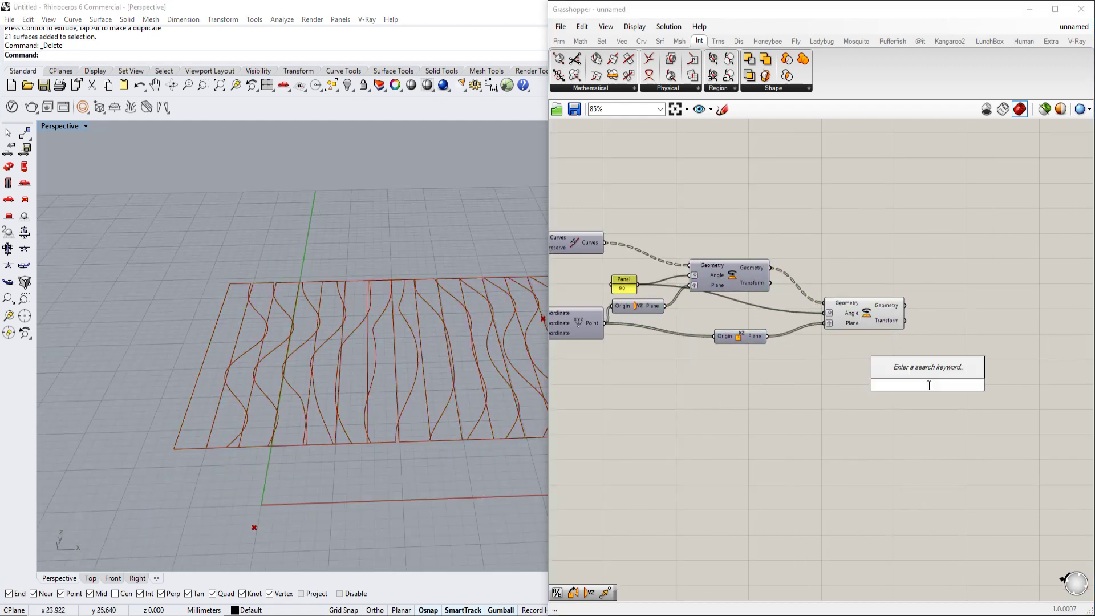
{"action": "type", "text": "move"}
{"action": "key", "text": "Return"}
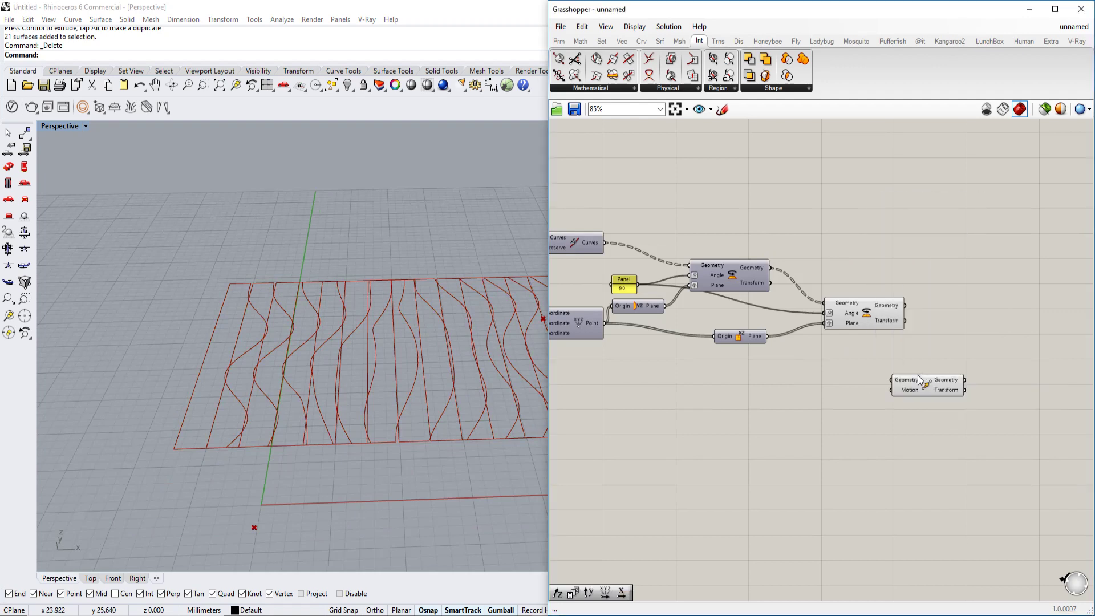
{"action": "scroll", "coordinate": [918, 385], "scroll_direction": "up", "scroll_amount": 3}
{"action": "left_click_drag", "start_coordinate": [918, 386], "coordinate": [945, 381]}
Step: Add a Series component and place it just before the new Move component
{"action": "double_click", "coordinate": [769, 392]}
{"action": "type", "text": "ser"}
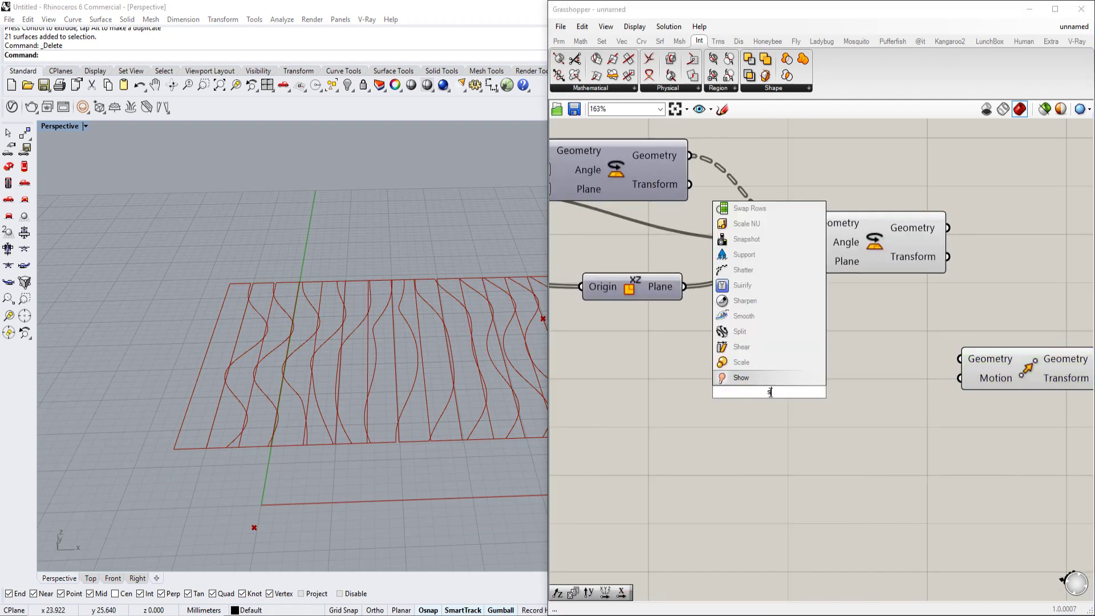
{"action": "left_click", "coordinate": [768, 381]}
{"action": "scroll", "coordinate": [767, 381], "scroll_direction": "down", "scroll_amount": 1}
{"action": "scroll", "coordinate": [439, 393], "scroll_direction": "down", "scroll_amount": 2}
{"action": "scroll", "coordinate": [406, 356], "scroll_direction": "down", "scroll_amount": 2}
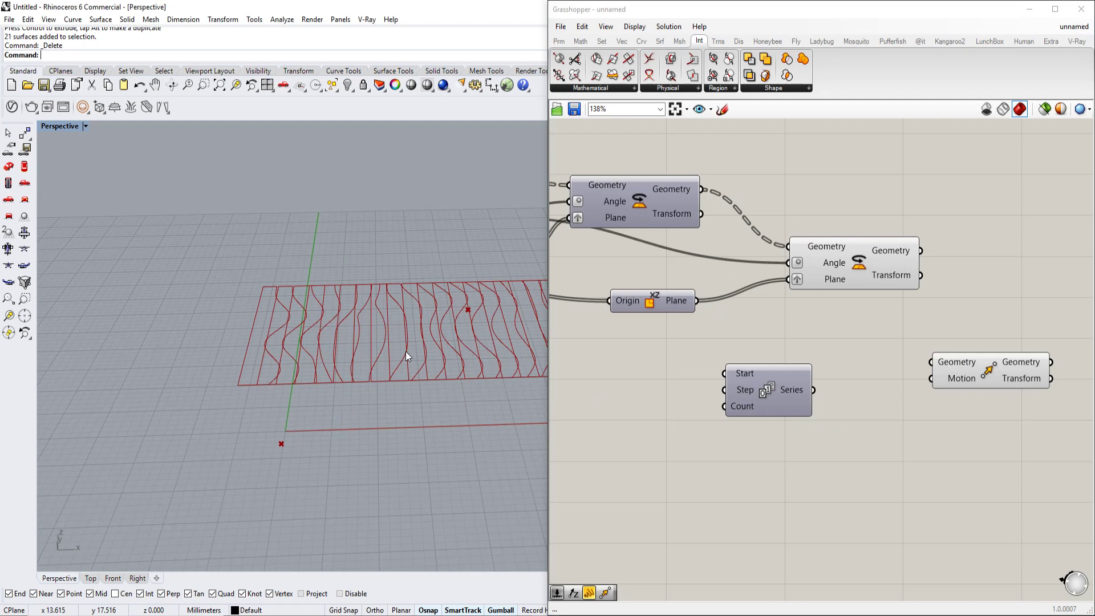
{"action": "left_click_drag", "start_coordinate": [747, 409], "coordinate": [814, 399]}
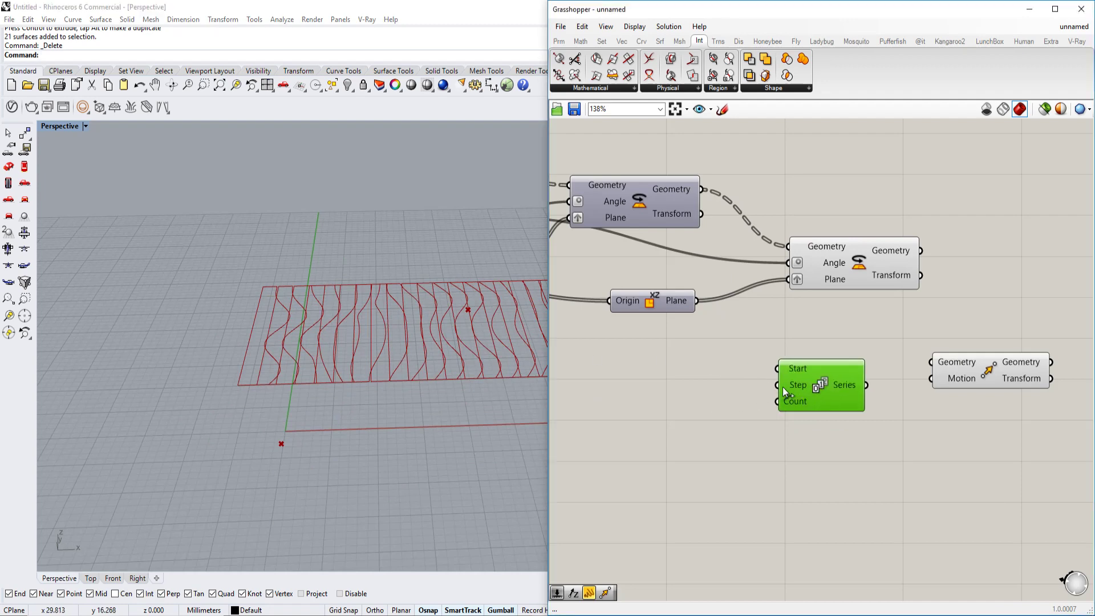
Step: Connect the fin-spacing slider at the start of the definition to the new Series component's Step input
{"action": "scroll", "coordinate": [782, 386], "scroll_direction": "down", "scroll_amount": 6}
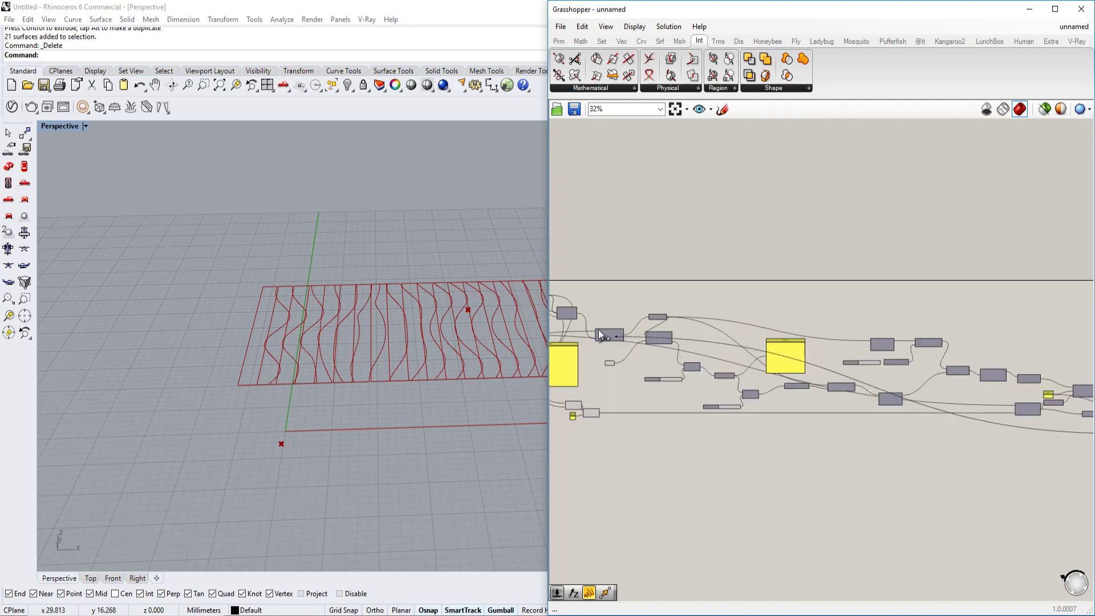
{"action": "scroll", "coordinate": [657, 335], "scroll_direction": "up", "scroll_amount": 3}
{"action": "left_click_drag", "start_coordinate": [597, 330], "coordinate": [655, 346]}
{"action": "scroll", "coordinate": [908, 365], "scroll_direction": "down", "scroll_amount": 2}
{"action": "scroll", "coordinate": [624, 435], "scroll_direction": "up", "scroll_amount": 2}
{"action": "scroll", "coordinate": [587, 323], "scroll_direction": "up", "scroll_amount": 4}
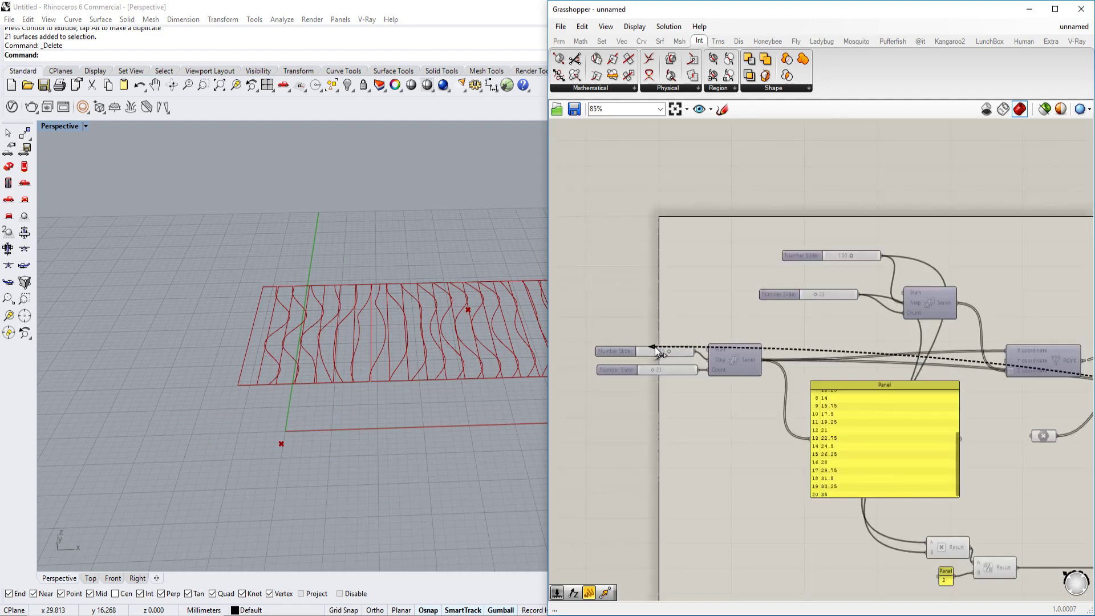
{"action": "scroll", "coordinate": [655, 346], "scroll_direction": "up", "scroll_amount": 2}
{"action": "left_click_drag", "start_coordinate": [723, 383], "coordinate": [721, 382]}
{"action": "scroll", "coordinate": [721, 383], "scroll_direction": "down", "scroll_amount": 8}
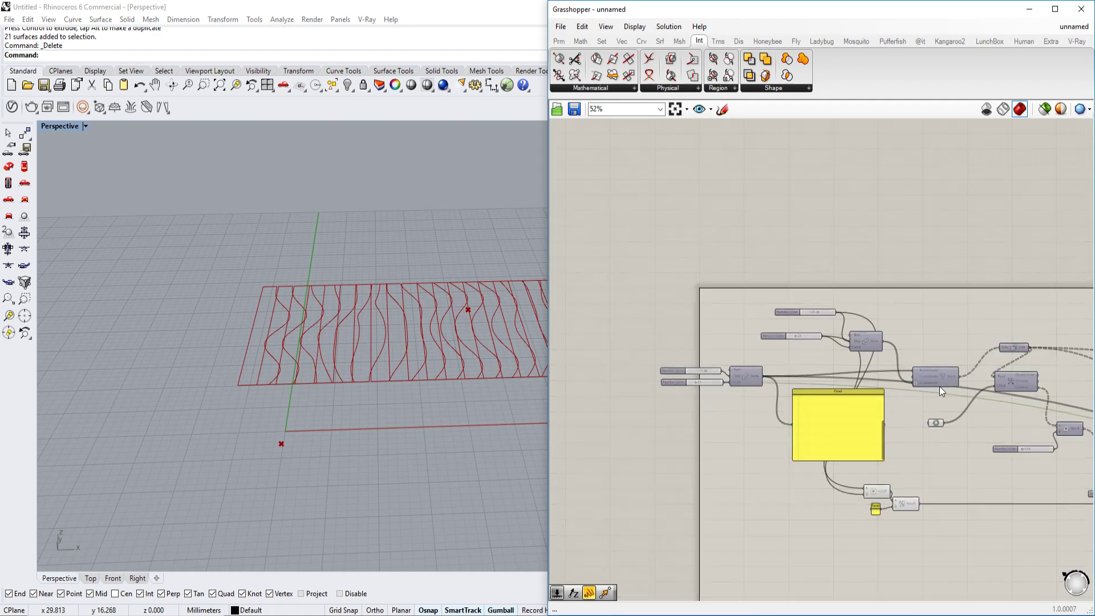
{"action": "right_click_drag", "start_coordinate": [1078, 379], "coordinate": [691, 312]}
{"action": "scroll", "coordinate": [966, 377], "scroll_direction": "up", "scroll_amount": 7}
{"action": "right_click_drag", "start_coordinate": [965, 377], "coordinate": [957, 390]}
{"action": "scroll", "coordinate": [809, 421], "scroll_direction": "up", "scroll_amount": 3}
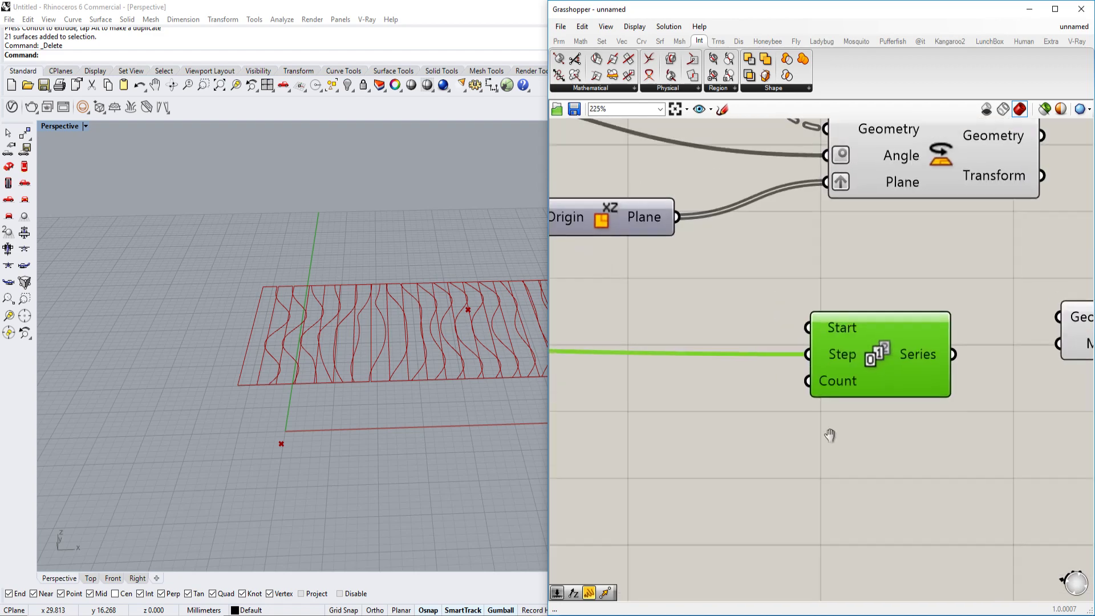
Step: Move the incoming slider wire to the new Series component's Count input and feed its Step from a new 3.00 number slider
{"action": "left_click_drag", "start_coordinate": [833, 363], "coordinate": [834, 390], "text": "ctrl+shift"}
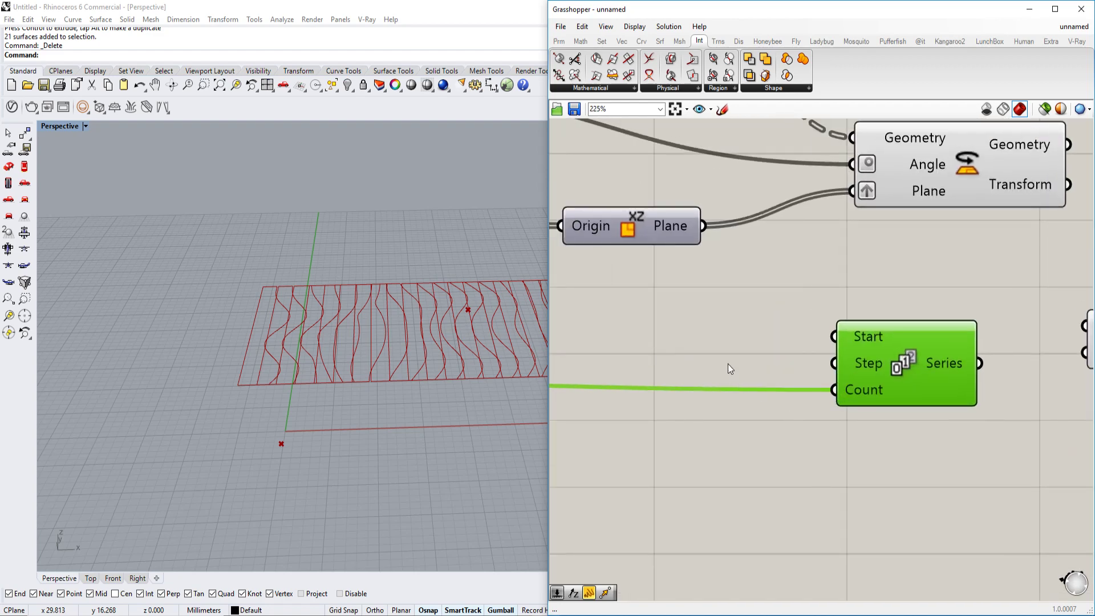
{"action": "double_click", "coordinate": [725, 355]}
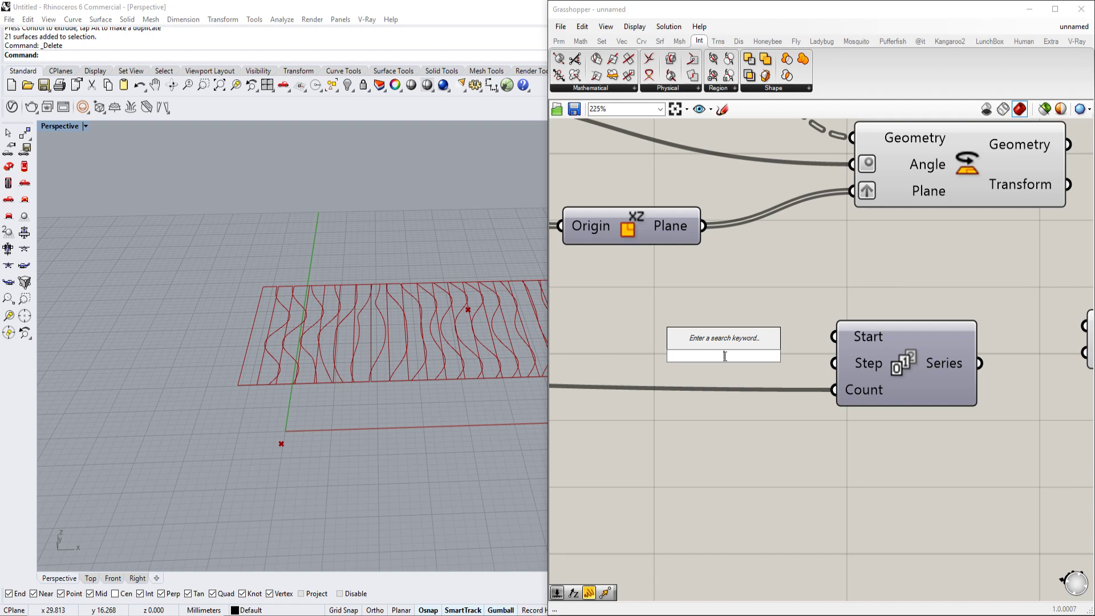
{"action": "type", "text": "3.00"}
{"action": "key", "text": "Return"}
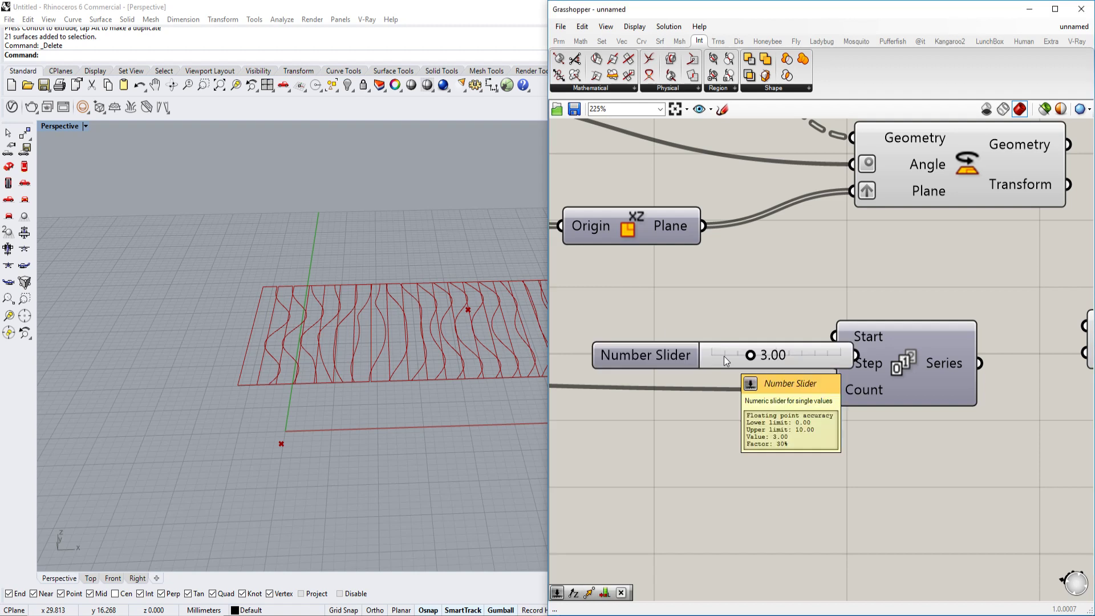
{"action": "scroll", "coordinate": [755, 354], "scroll_direction": "up", "scroll_amount": 1}
{"action": "right_click_drag", "start_coordinate": [876, 355], "coordinate": [686, 372]}
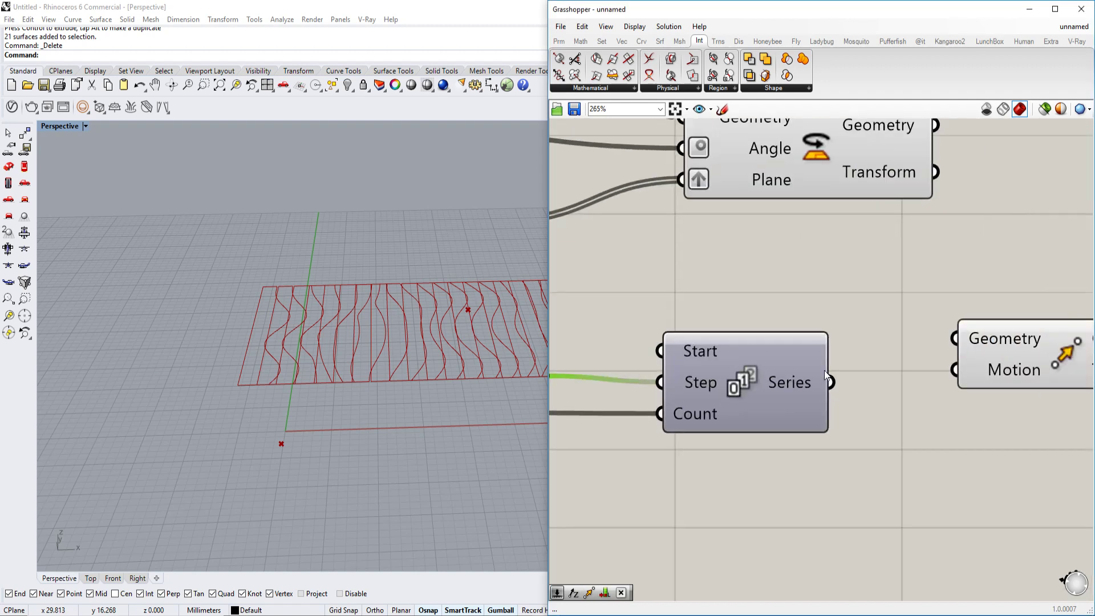
Step: Add a Unit X component driven by the new Series output and connect it to the last Move component's Motion input
{"action": "double_click", "coordinate": [923, 404]}
{"action": "type", "text": "x"}
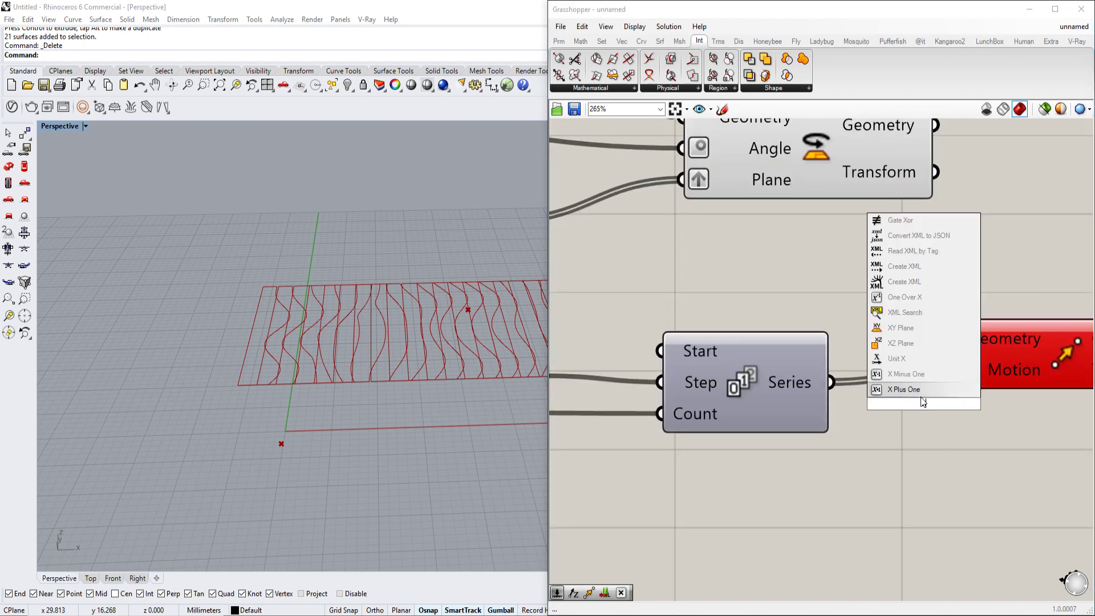
{"action": "left_click", "coordinate": [912, 362]}
{"action": "left_click_drag", "start_coordinate": [832, 382], "coordinate": [700, 402]}
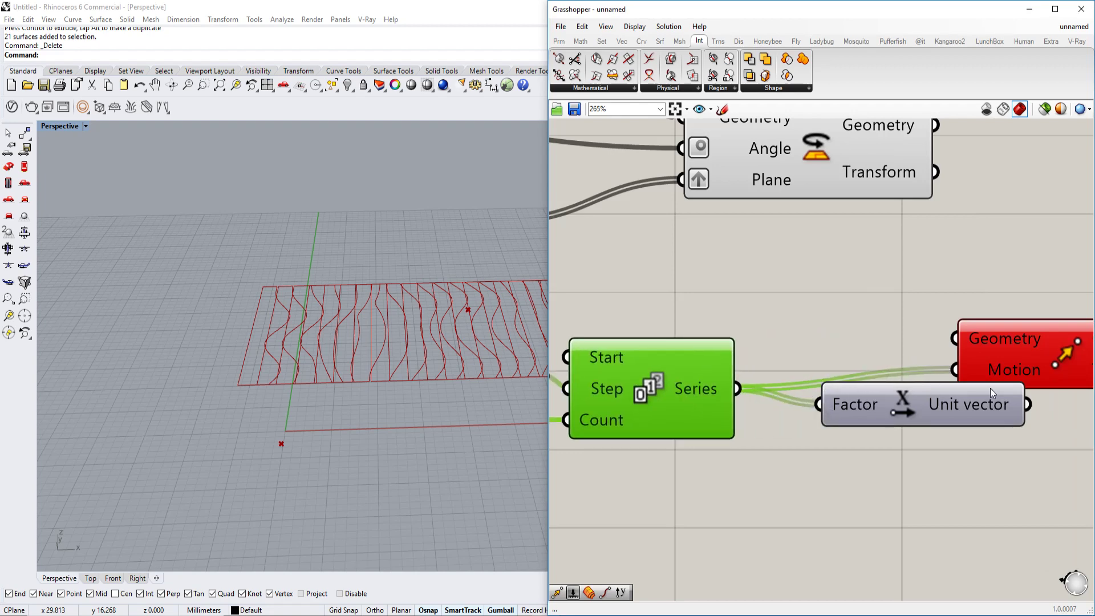
{"action": "left_click_drag", "start_coordinate": [959, 367], "coordinate": [957, 369]}
Step: Connect the second Rotate component's Geometry output to the last Move component's Geometry input
{"action": "left_click_drag", "start_coordinate": [955, 338], "coordinate": [940, 199]}
{"action": "scroll", "coordinate": [947, 316], "scroll_direction": "down", "scroll_amount": 3}
{"action": "scroll", "coordinate": [396, 398], "scroll_direction": "down", "scroll_amount": 2}
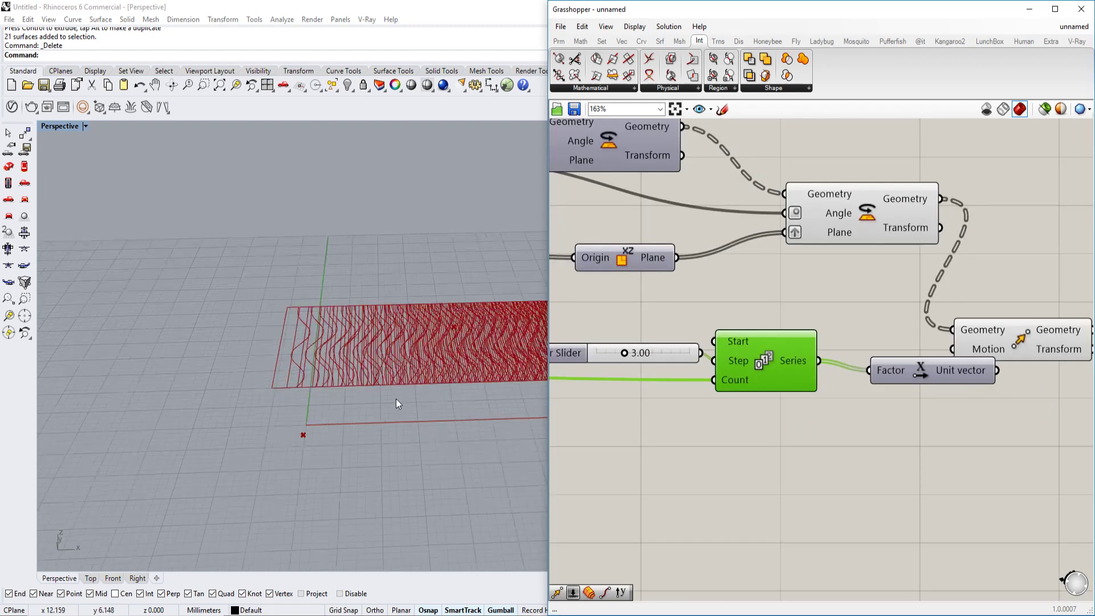
Step: Graft the last Move component's Motion input so each flattened outline gets its own offset
{"action": "right_click_drag", "start_coordinate": [395, 398], "coordinate": [331, 386], "text": "shift"}
{"action": "scroll", "coordinate": [565, 320], "scroll_direction": "down", "scroll_amount": 2}
{"action": "left_click", "coordinate": [949, 331]}
{"action": "right_click", "coordinate": [927, 331]}
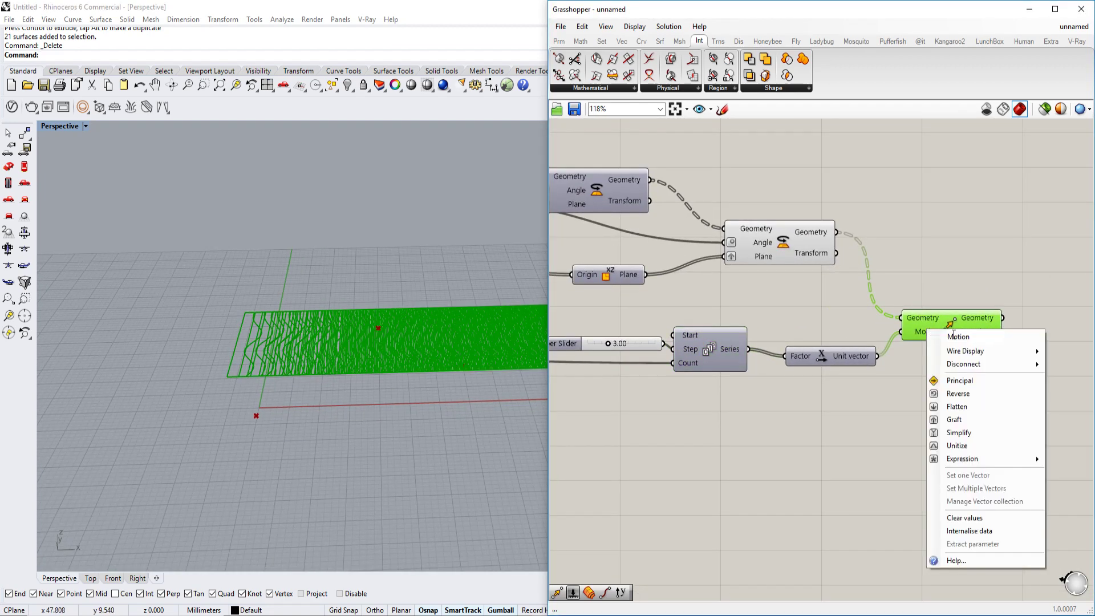
{"action": "left_click", "coordinate": [961, 424]}
{"action": "right_click_drag", "start_coordinate": [447, 403], "coordinate": [458, 403]}
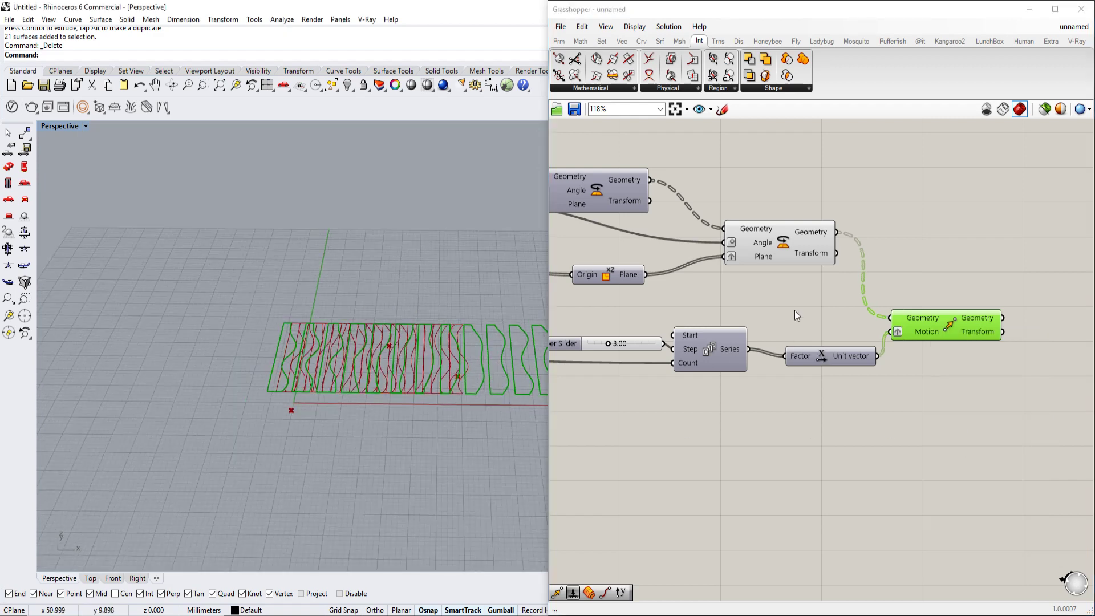
Step: Hide the preview of the second Rotate component so only the spaced-out outlines are displayed
{"action": "left_click_drag", "start_coordinate": [831, 211], "coordinate": [778, 248]}
{"action": "middle_click", "coordinate": [777, 248]}
{"action": "left_click", "coordinate": [746, 237]}
{"action": "scroll", "coordinate": [423, 370], "scroll_direction": "down", "scroll_amount": 2}
{"action": "right_click_drag", "start_coordinate": [423, 370], "coordinate": [333, 362], "text": "shift"}
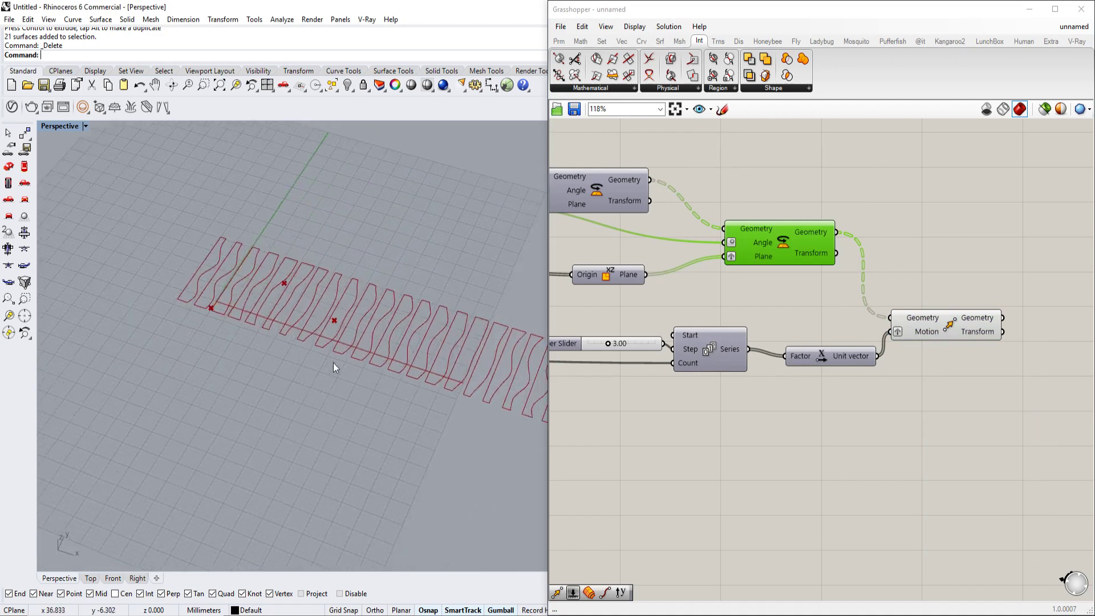
Step: Set the fin-depth slider feeding the Unit Y vector of the straight curves' Move component to 2.571
{"action": "scroll", "coordinate": [399, 362], "scroll_direction": "up", "scroll_amount": 4}
{"action": "right_click_drag", "start_coordinate": [730, 348], "coordinate": [862, 347]}
{"action": "scroll", "coordinate": [862, 348], "scroll_direction": "down", "scroll_amount": 4}
{"action": "right_click_drag", "start_coordinate": [604, 308], "coordinate": [829, 356]}
{"action": "scroll", "coordinate": [723, 335], "scroll_direction": "up", "scroll_amount": 3}
{"action": "right_click_drag", "start_coordinate": [723, 334], "coordinate": [917, 354]}
{"action": "scroll", "coordinate": [807, 225], "scroll_direction": "up", "scroll_amount": 2}
{"action": "scroll", "coordinate": [894, 340], "scroll_direction": "down", "scroll_amount": 2}
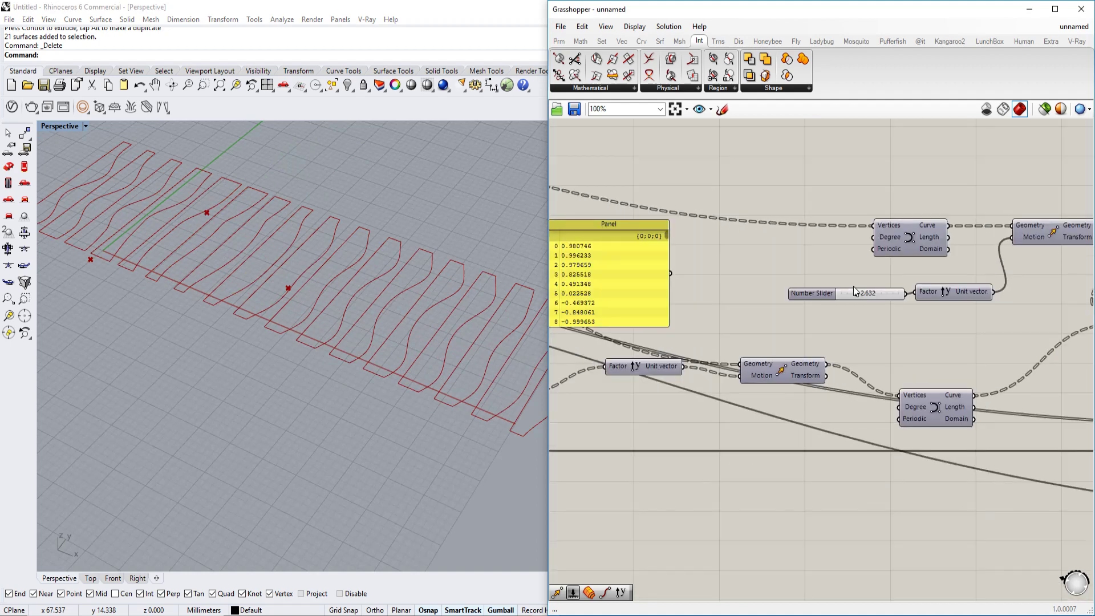
{"action": "scroll", "coordinate": [878, 295], "scroll_direction": "up", "scroll_amount": 2}
{"action": "mouse_move", "coordinate": [842, 293]}
{"action": "left_mouse_down"}
{"action": "mouse_move", "coordinate": [857, 292]}
{"action": "mouse_move", "coordinate": [830, 296]}
{"action": "mouse_move", "coordinate": [840, 299]}
{"action": "left_mouse_up"}
{"action": "scroll", "coordinate": [815, 303], "scroll_direction": "down", "scroll_amount": 6}
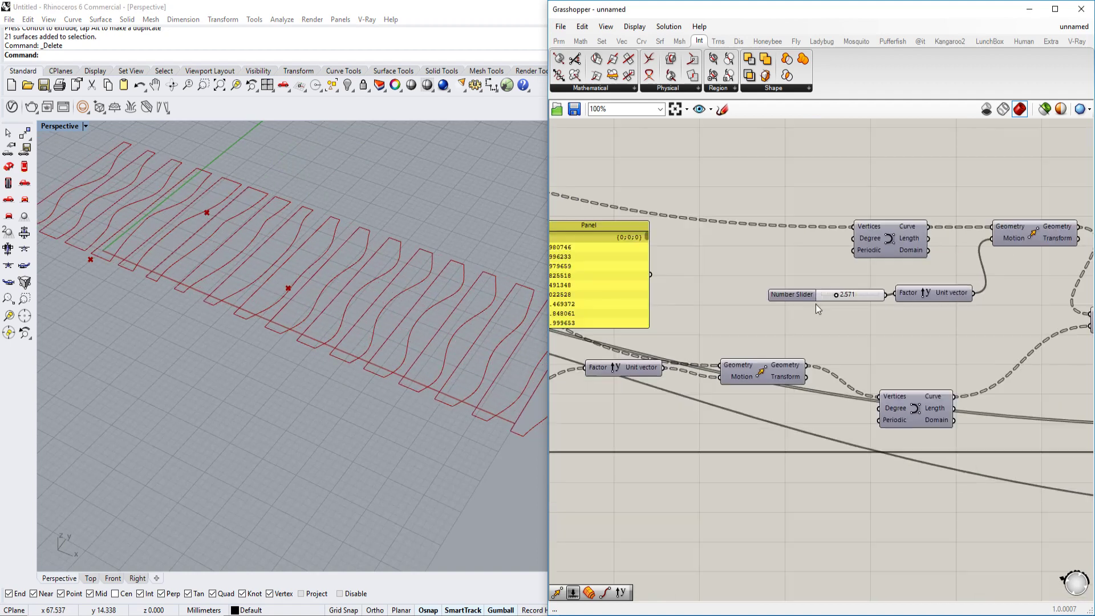
Step: Set the wave amplitude slider to 0.65 and the slider multiplying the closest-point distance to 1.87
{"action": "scroll", "coordinate": [897, 352], "scroll_direction": "up", "scroll_amount": 7}
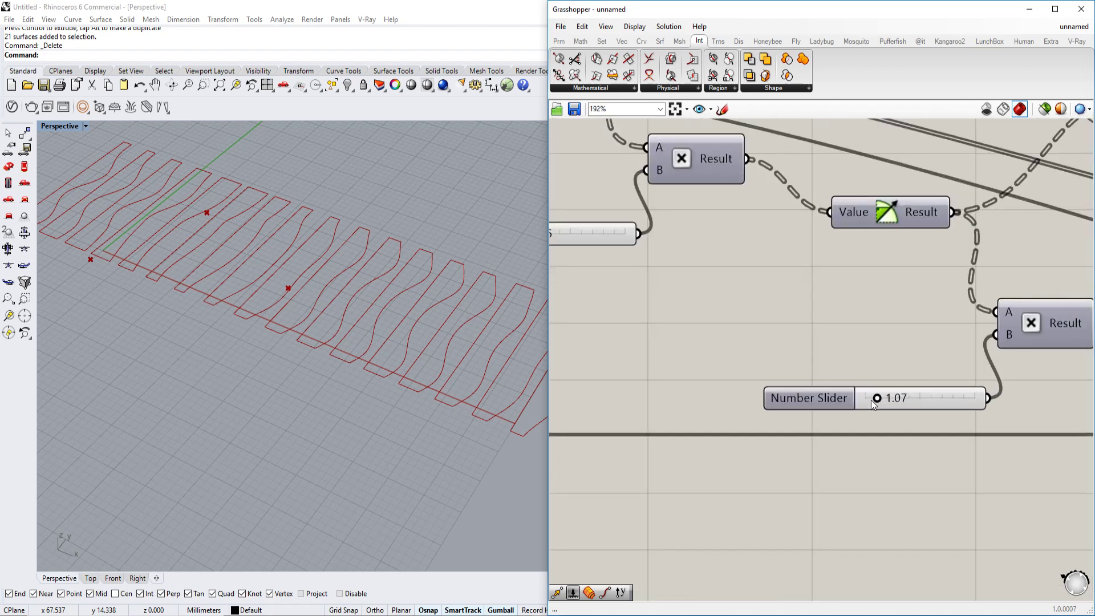
{"action": "mouse_move", "coordinate": [871, 399]}
{"action": "left_mouse_down"}
{"action": "mouse_move", "coordinate": [905, 401]}
{"action": "mouse_move", "coordinate": [872, 406]}
{"action": "left_mouse_up"}
{"action": "right_click_drag", "start_coordinate": [840, 313], "coordinate": [1035, 397]}
{"action": "mouse_move", "coordinate": [719, 321]}
{"action": "left_mouse_down"}
{"action": "mouse_move", "coordinate": [764, 322]}
{"action": "mouse_move", "coordinate": [735, 322]}
{"action": "left_mouse_up"}
{"action": "scroll", "coordinate": [734, 323], "scroll_direction": "down", "scroll_amount": 10}
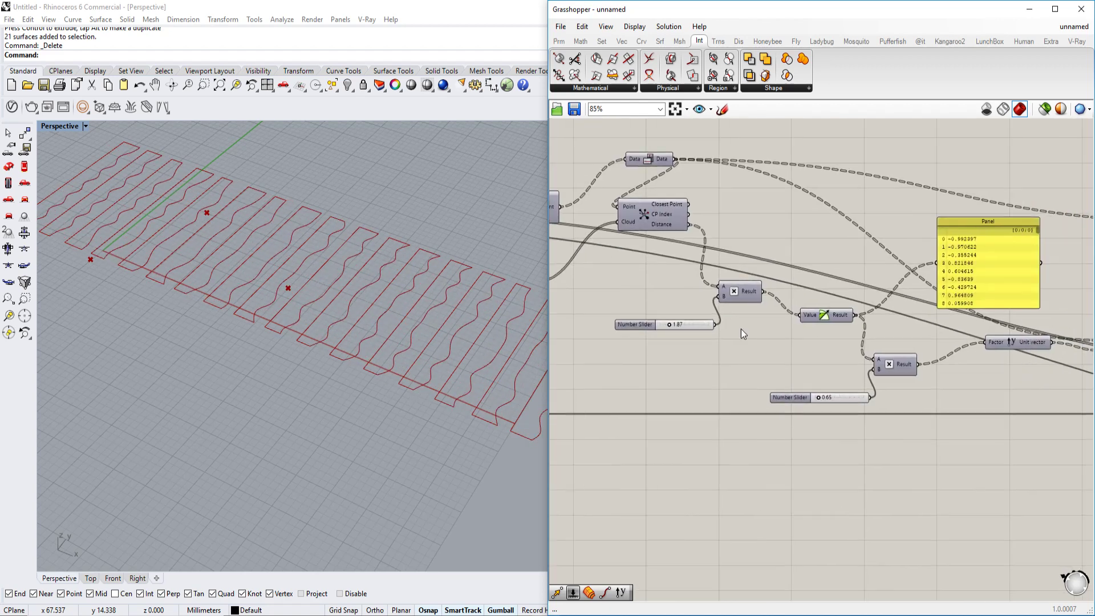
Step: Turn on the preview of the Ruled Surface component and view the upright fins beside the flat outlines
{"action": "right_click_drag", "start_coordinate": [778, 309], "coordinate": [707, 307]}
{"action": "scroll", "coordinate": [922, 332], "scroll_direction": "up", "scroll_amount": 10}
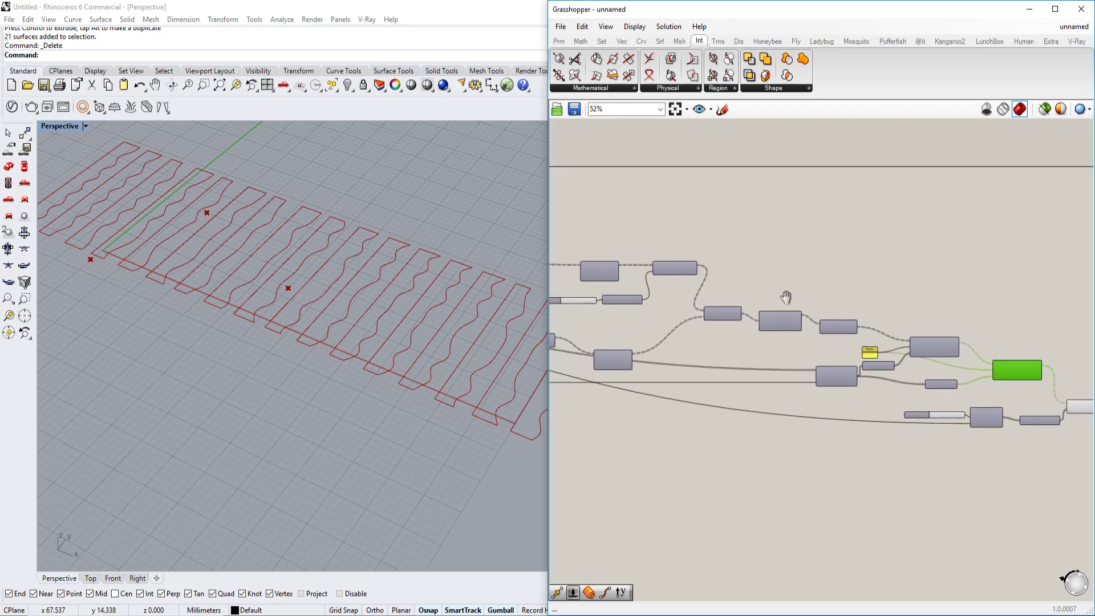
{"action": "right_click", "coordinate": [918, 380]}
{"action": "left_click", "coordinate": [927, 392]}
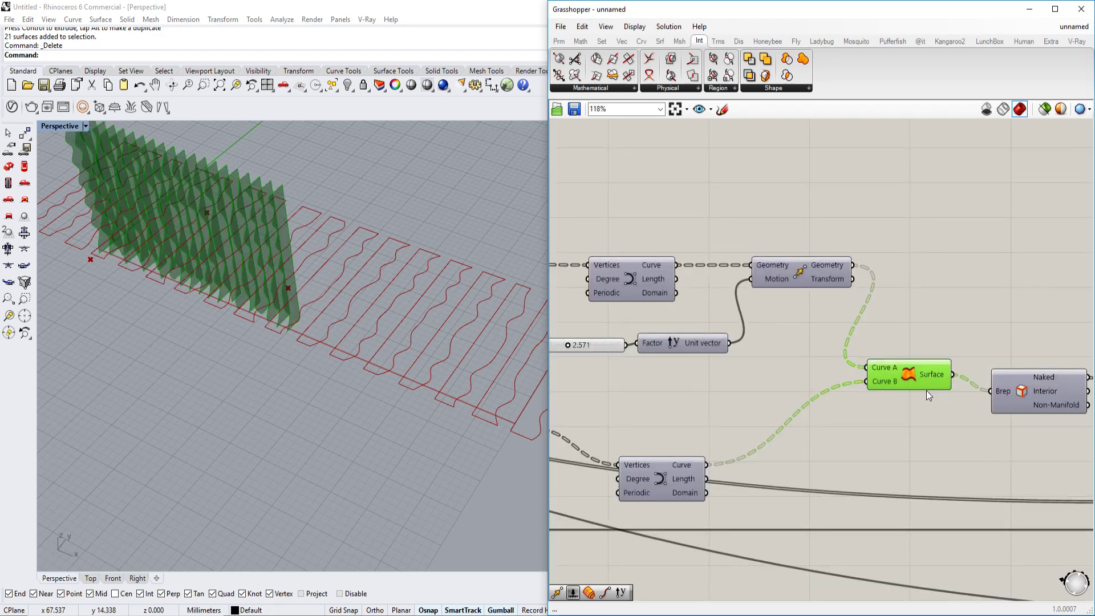
{"action": "right_click_drag", "start_coordinate": [268, 351], "coordinate": [306, 405]}
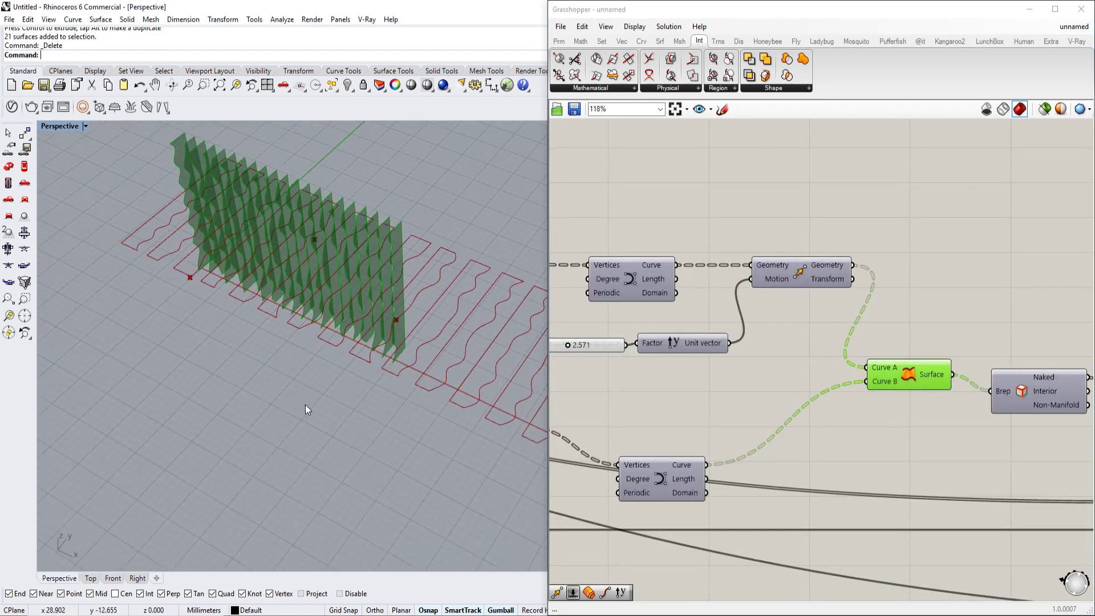
Step: Set the first Series component's fin-spacing slider to 0.74 and its fin-count slider to 71
{"action": "scroll", "coordinate": [735, 375], "scroll_direction": "down", "scroll_amount": 5}
{"action": "scroll", "coordinate": [804, 327], "scroll_direction": "up", "scroll_amount": 8}
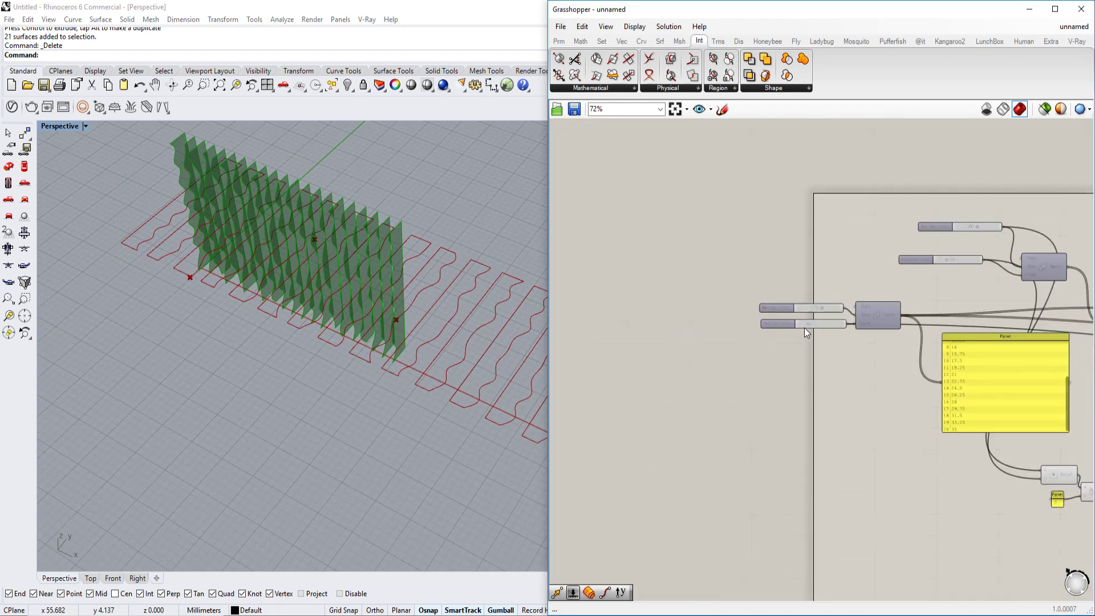
{"action": "left_click_drag", "start_coordinate": [764, 341], "coordinate": [789, 344]}
{"action": "left_click_drag", "start_coordinate": [812, 284], "coordinate": [765, 285]}
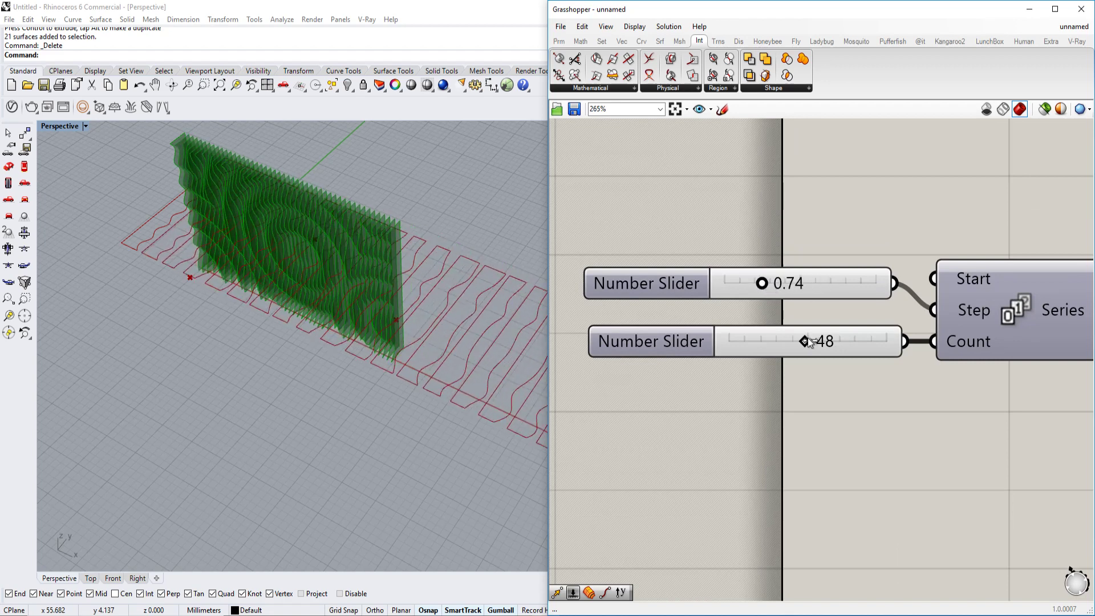
{"action": "left_click_drag", "start_coordinate": [807, 340], "coordinate": [795, 341]}
{"action": "scroll", "coordinate": [855, 337], "scroll_direction": "down", "scroll_amount": 3}
{"action": "scroll", "coordinate": [855, 337], "scroll_direction": "down", "scroll_amount": 2}
{"action": "scroll", "coordinate": [646, 354], "scroll_direction": "up", "scroll_amount": 3}
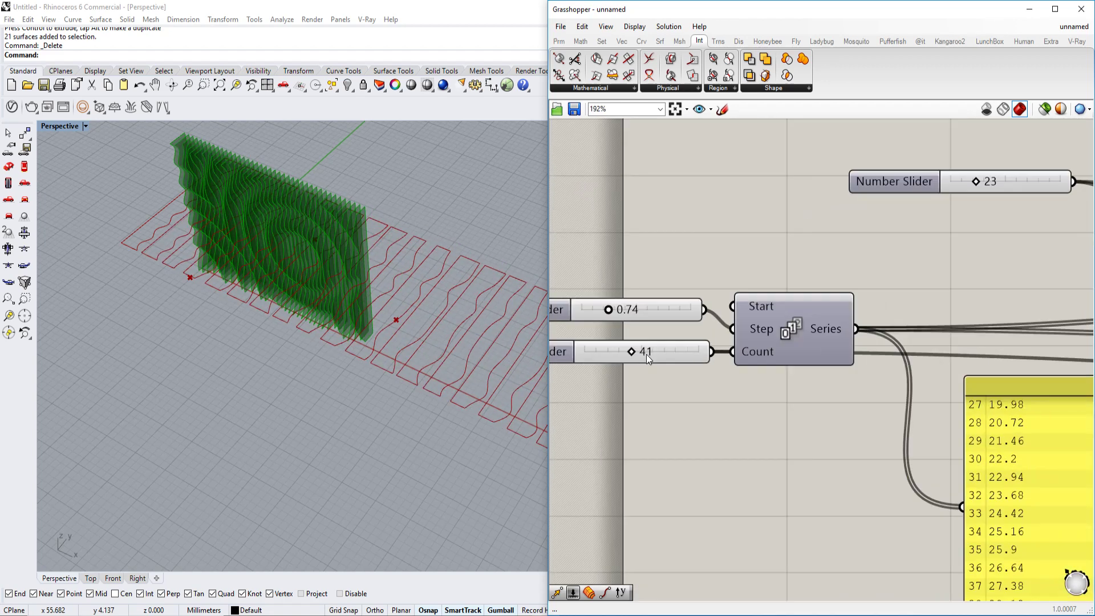
{"action": "left_click_drag", "start_coordinate": [634, 351], "coordinate": [667, 352]}
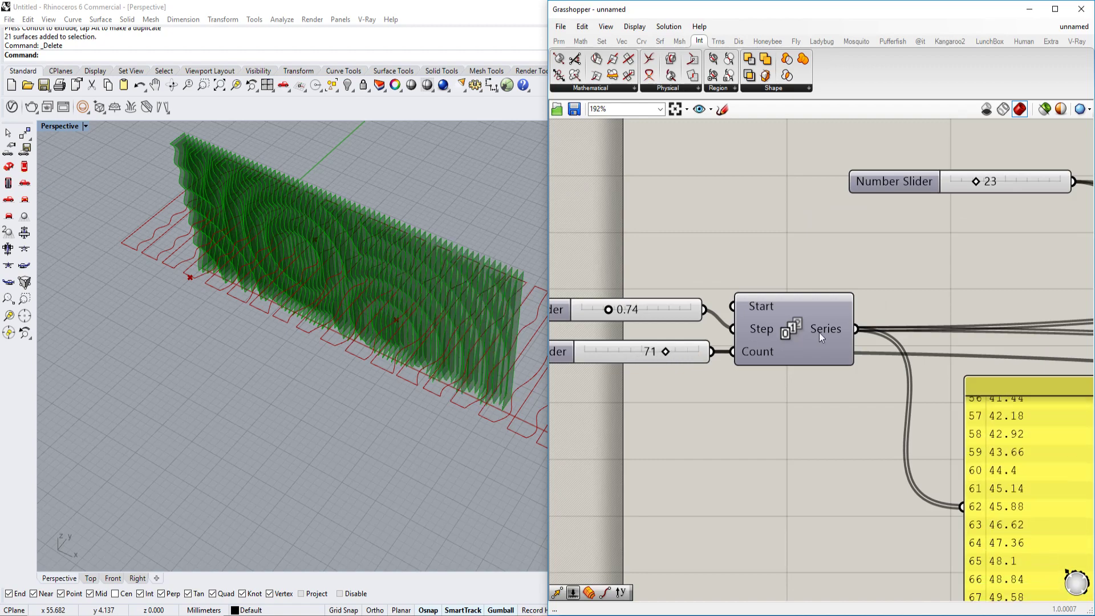
Step: Set the count slider of the vertical point Series to 53 to make the facade taller
{"action": "scroll", "coordinate": [855, 310], "scroll_direction": "down", "scroll_amount": 1}
{"action": "right_click_drag", "start_coordinate": [906, 244], "coordinate": [867, 288]}
{"action": "left_click_drag", "start_coordinate": [811, 271], "coordinate": [839, 272]}
{"action": "right_click_drag", "start_coordinate": [468, 348], "coordinate": [484, 319]}
{"action": "scroll", "coordinate": [464, 364], "scroll_direction": "down", "scroll_amount": 6}
{"action": "right_click_drag", "start_coordinate": [463, 361], "coordinate": [465, 341]}
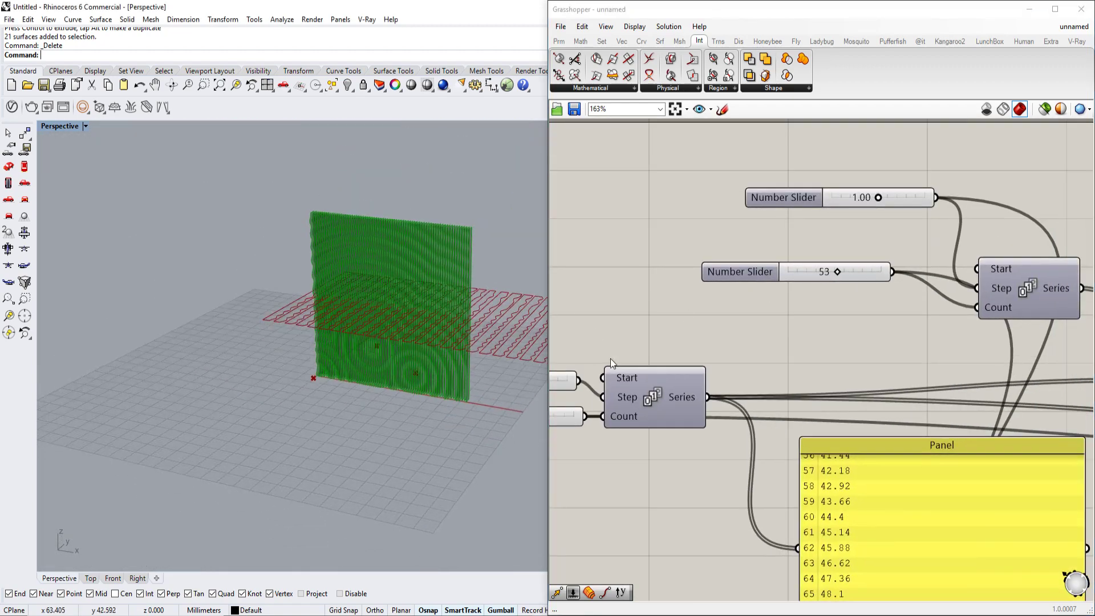
Step: Select the attractor Point parameter and raise its middle point vertically to the upper part of the facade
{"action": "scroll", "coordinate": [763, 252], "scroll_direction": "down", "scroll_amount": 5}
{"action": "right_click_drag", "start_coordinate": [966, 368], "coordinate": [830, 289]}
{"action": "scroll", "coordinate": [830, 288], "scroll_direction": "up", "scroll_amount": 4}
{"action": "left_click", "coordinate": [853, 316]}
{"action": "scroll", "coordinate": [393, 336], "scroll_direction": "up", "scroll_amount": 3}
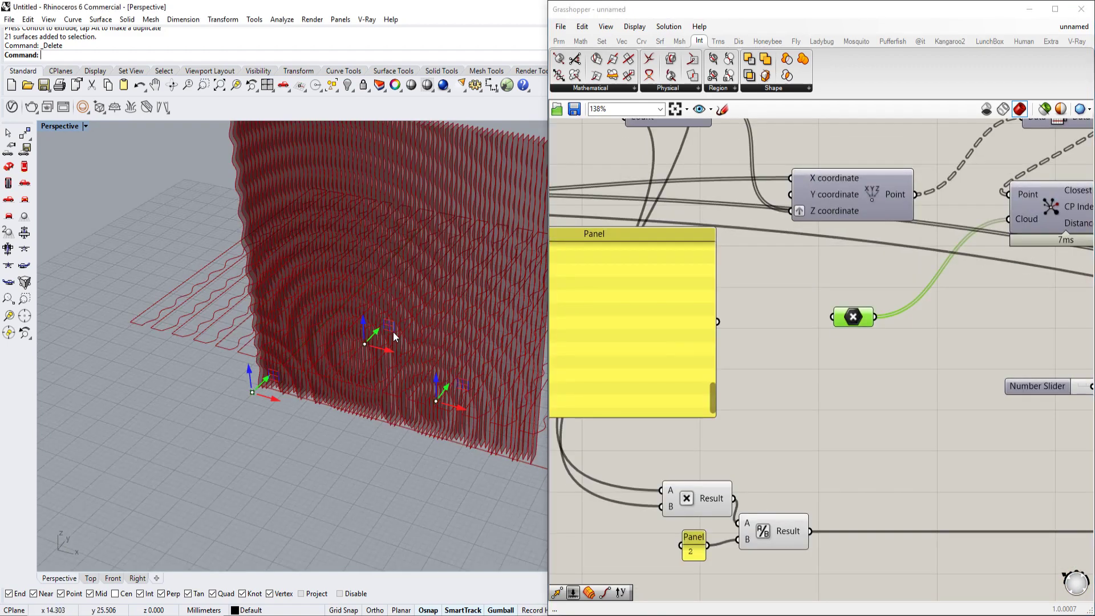
{"action": "left_click_drag", "start_coordinate": [361, 255], "coordinate": [370, 170]}
{"action": "right_click_drag", "start_coordinate": [458, 391], "coordinate": [379, 395], "text": "shift"}
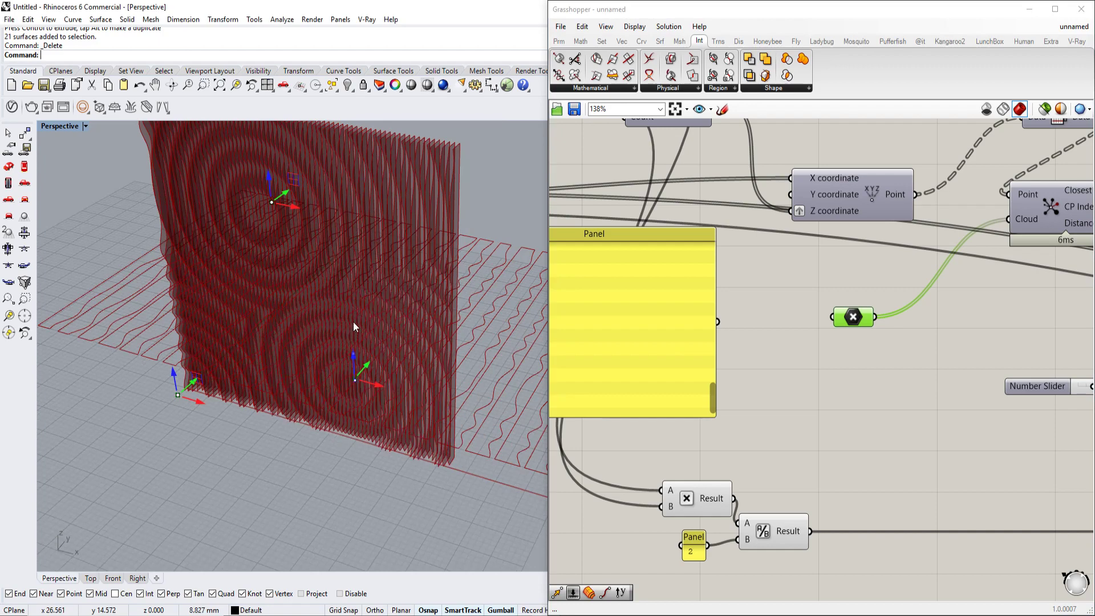
{"action": "scroll", "coordinate": [368, 366], "scroll_direction": "down", "scroll_amount": 3}
{"action": "right_click_drag", "start_coordinate": [368, 366], "coordinate": [442, 332]}
{"action": "right_click_drag", "start_coordinate": [229, 332], "coordinate": [235, 296]}
{"action": "scroll", "coordinate": [234, 296], "scroll_direction": "up", "scroll_amount": 5}
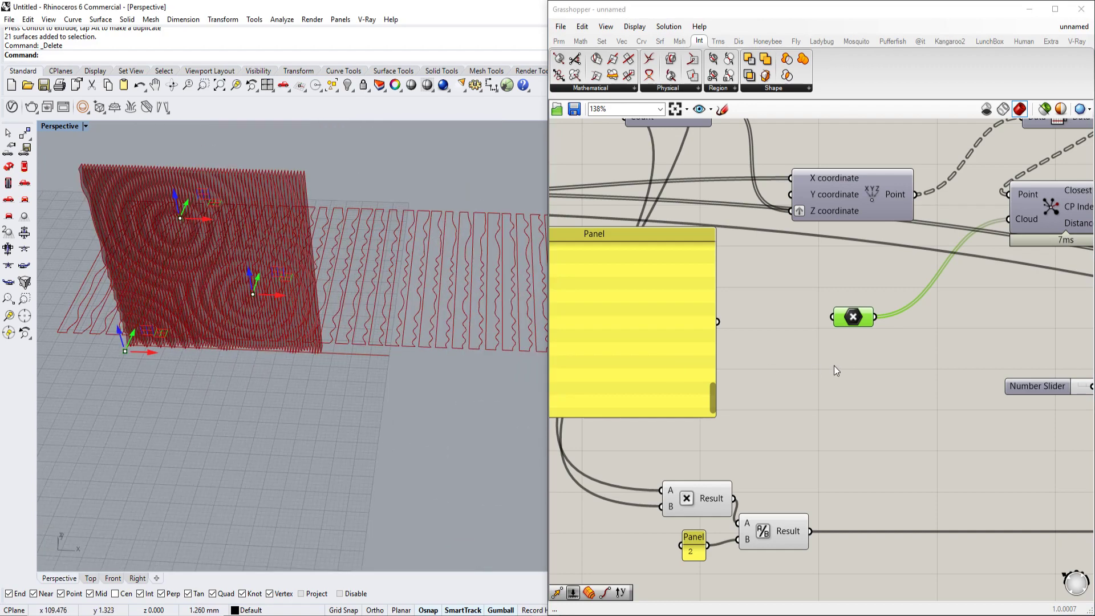
Step: Lower the slider multiplying the closest-point distance to widen the ripples around the attractor points
{"action": "scroll", "coordinate": [834, 365], "scroll_direction": "down", "scroll_amount": 3}
{"action": "right_click_drag", "start_coordinate": [949, 345], "coordinate": [818, 360]}
{"action": "scroll", "coordinate": [770, 398], "scroll_direction": "up", "scroll_amount": 2}
{"action": "right_click_drag", "start_coordinate": [770, 398], "coordinate": [808, 398]}
{"action": "scroll", "coordinate": [963, 388], "scroll_direction": "up", "scroll_amount": 3}
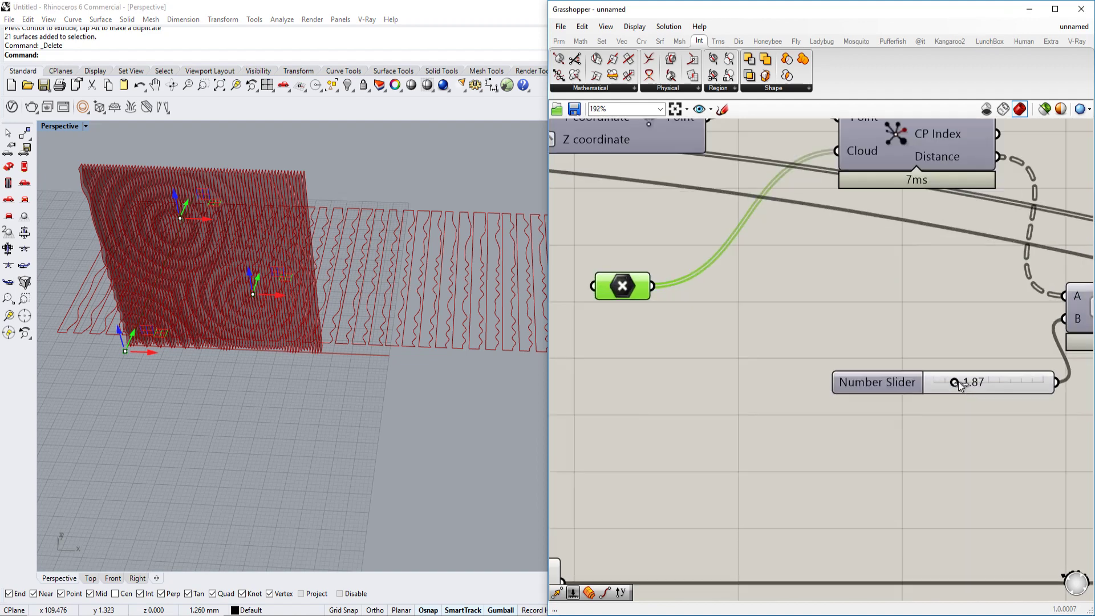
{"action": "scroll", "coordinate": [960, 385], "scroll_direction": "up", "scroll_amount": 1}
{"action": "left_click_drag", "start_coordinate": [960, 385], "coordinate": [941, 385]}
{"action": "right_click_drag", "start_coordinate": [298, 337], "coordinate": [299, 303]}
{"action": "scroll", "coordinate": [334, 389], "scroll_direction": "up", "scroll_amount": 5}
Step: Bake the Ruled Surface fins into Rhino and group the baked surfaces
{"action": "scroll", "coordinate": [298, 350], "scroll_direction": "down", "scroll_amount": 12}
{"action": "scroll", "coordinate": [1010, 345], "scroll_direction": "down", "scroll_amount": 8}
{"action": "right_click_drag", "start_coordinate": [1011, 343], "coordinate": [623, 323]}
{"action": "scroll", "coordinate": [913, 331], "scroll_direction": "up", "scroll_amount": 6}
{"action": "right_click_drag", "start_coordinate": [941, 334], "coordinate": [816, 326]}
{"action": "left_click", "coordinate": [797, 327]}
{"action": "middle_click", "coordinate": [796, 326]}
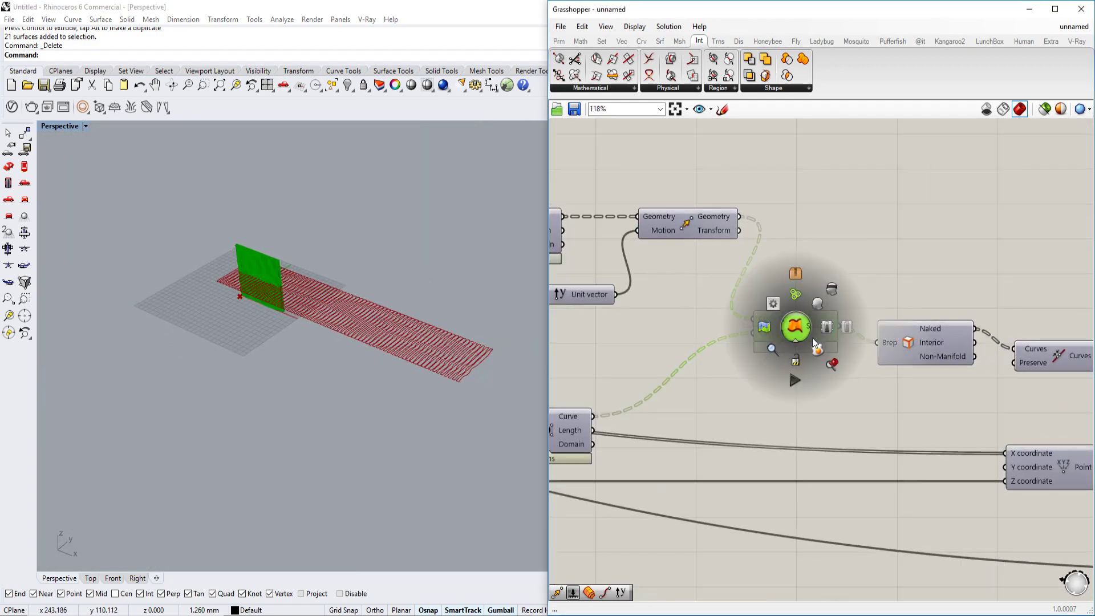
{"action": "left_click", "coordinate": [815, 353]}
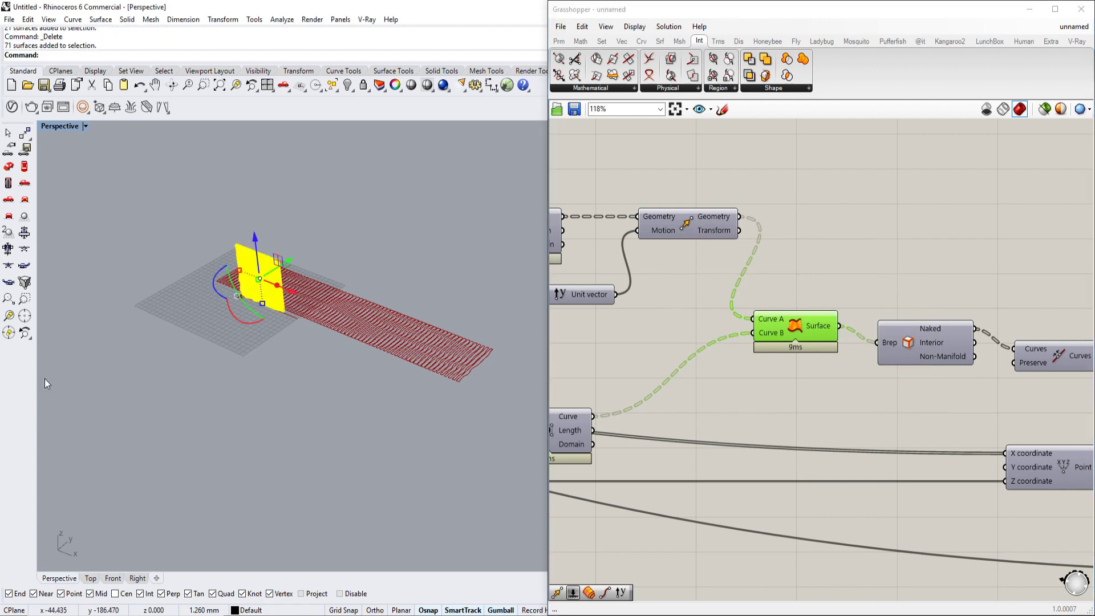
{"action": "type", "text": "Group"}
{"action": "key", "text": "Return"}
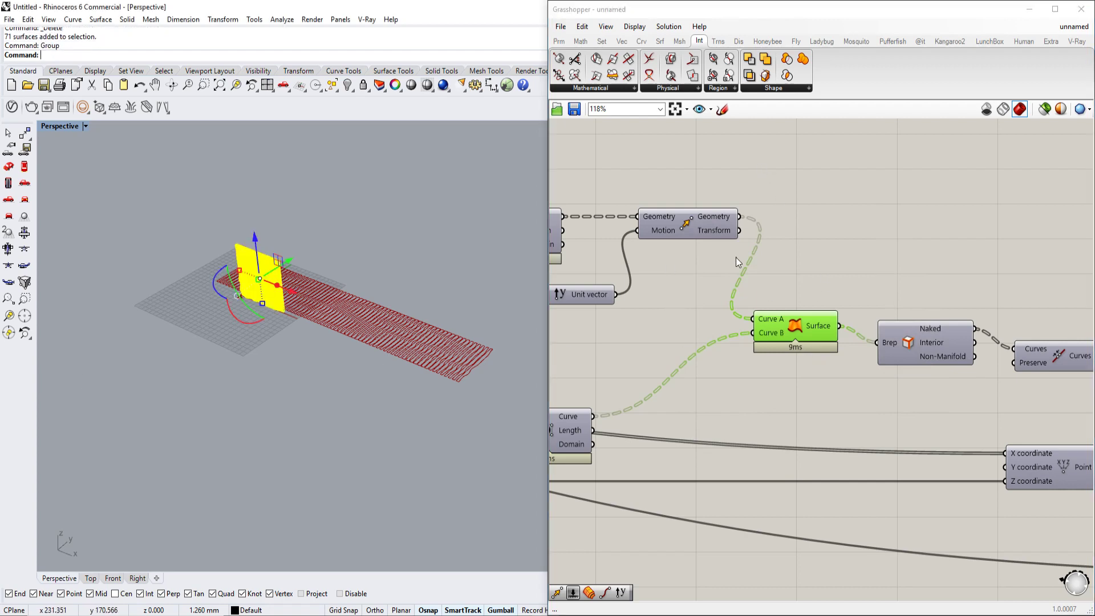
Step: Minimise Grasshopper and turn on solid thickness with a distance of 0.1 for the grouped fins in Rhino
{"action": "left_click", "coordinate": [1029, 9]}
{"action": "scroll", "coordinate": [362, 284], "scroll_direction": "up", "scroll_amount": 5}
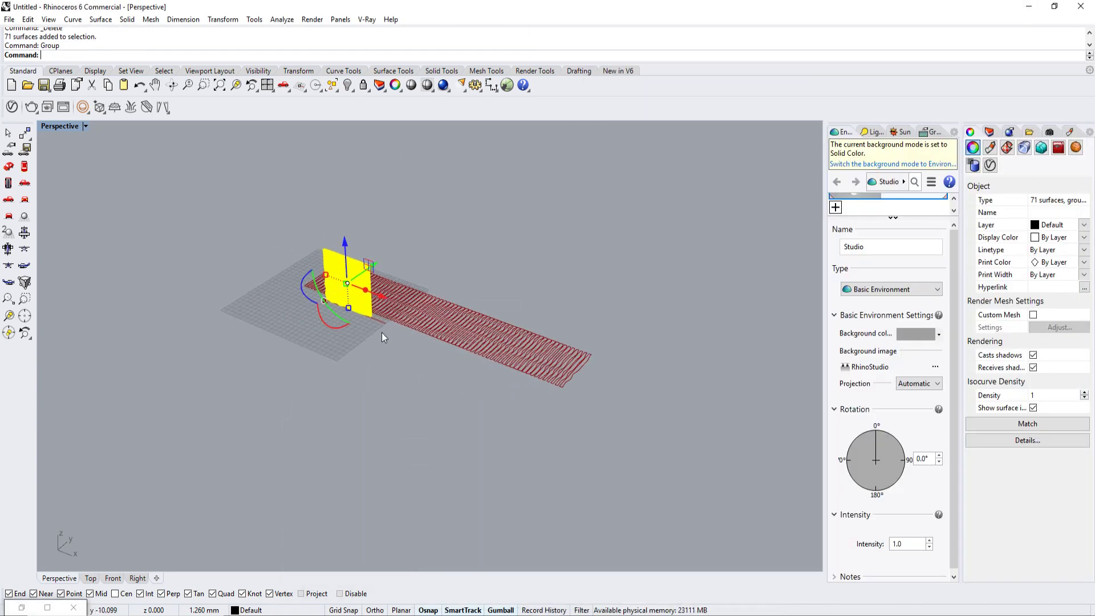
{"action": "left_click_drag", "start_coordinate": [651, 235], "coordinate": [139, 347]}
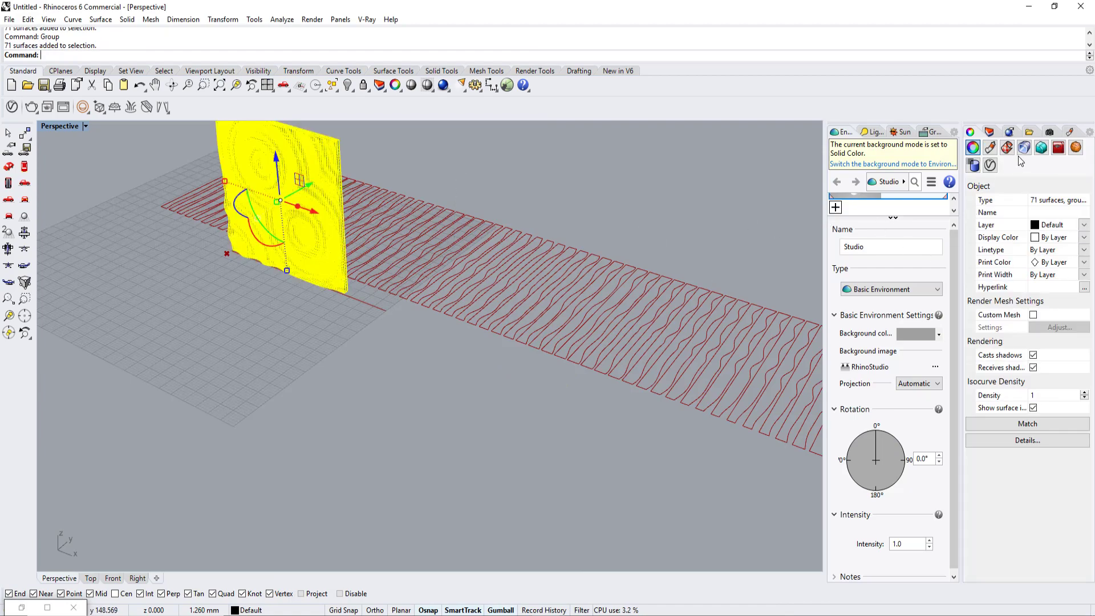
{"action": "left_click", "coordinate": [1020, 152]}
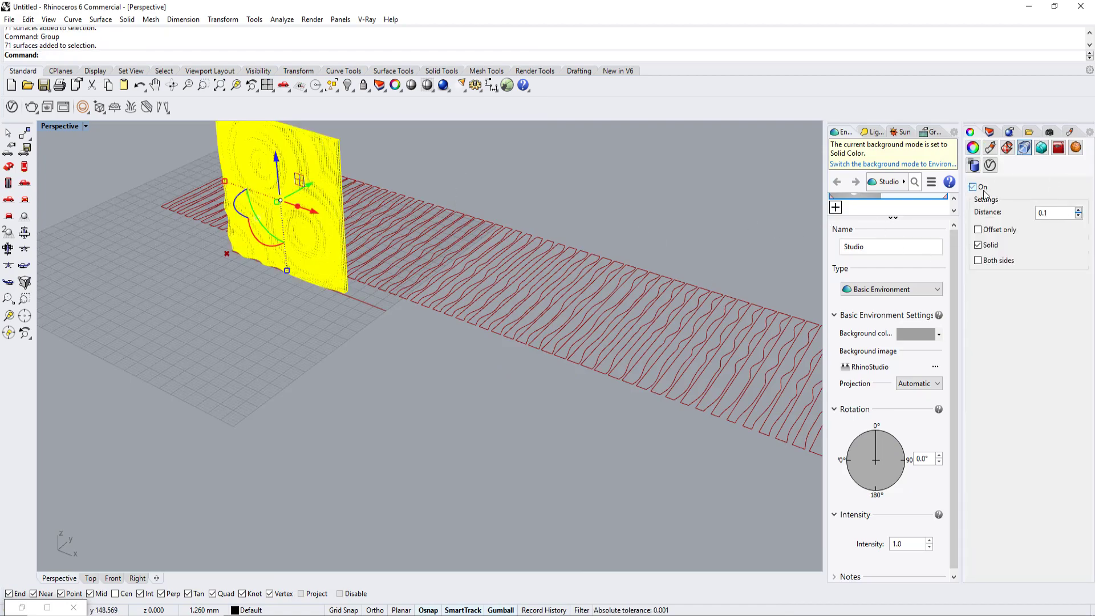
{"action": "right_click_drag", "start_coordinate": [454, 254], "coordinate": [491, 294], "text": "shift"}
{"action": "scroll", "coordinate": [395, 218], "scroll_direction": "up", "scroll_amount": 8}
{"action": "left_click", "coordinate": [411, 212]}
{"action": "right_click_drag", "start_coordinate": [413, 211], "coordinate": [542, 320]}
{"action": "right_click_drag", "start_coordinate": [513, 199], "coordinate": [518, 238]}
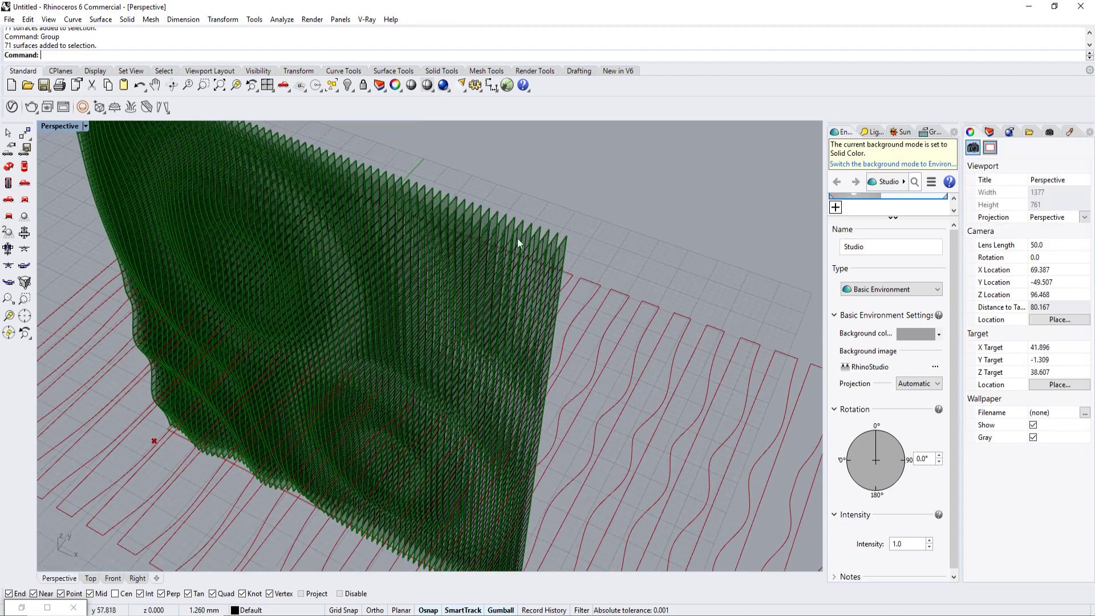
{"action": "scroll", "coordinate": [518, 242], "scroll_direction": "up", "scroll_amount": 3}
Step: Switch the Perspective viewport to Rendered display and select the baked fin group
{"action": "left_click", "coordinate": [68, 129]}
{"action": "left_click", "coordinate": [91, 181]}
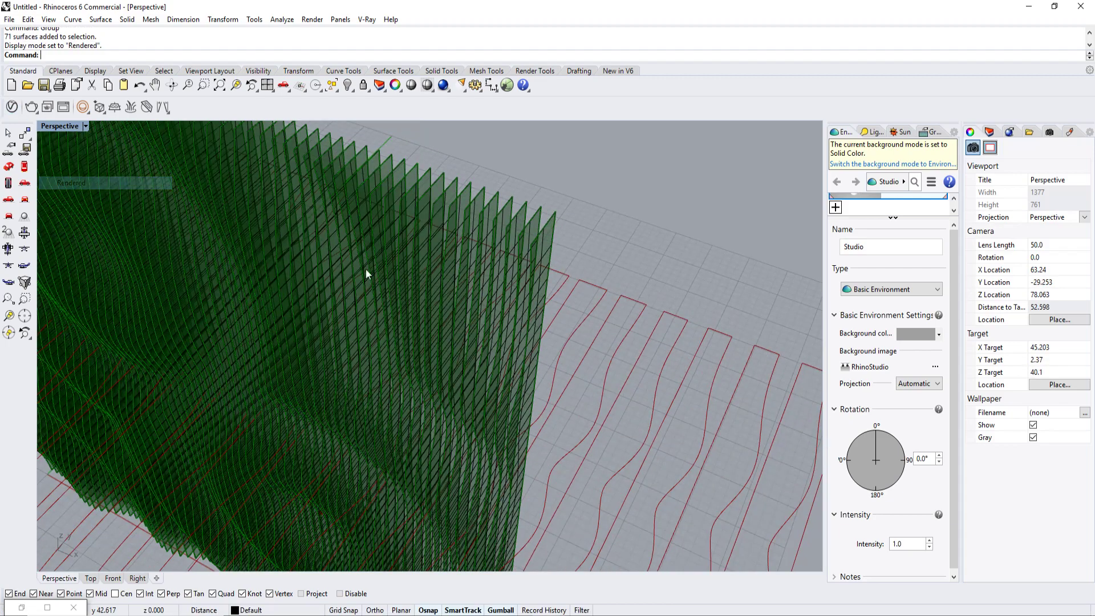
{"action": "scroll", "coordinate": [441, 294], "scroll_direction": "down", "scroll_amount": 4}
{"action": "right_click_drag", "start_coordinate": [441, 294], "coordinate": [520, 222]}
{"action": "scroll", "coordinate": [504, 259], "scroll_direction": "down", "scroll_amount": 3}
{"action": "left_click", "coordinate": [553, 243]}
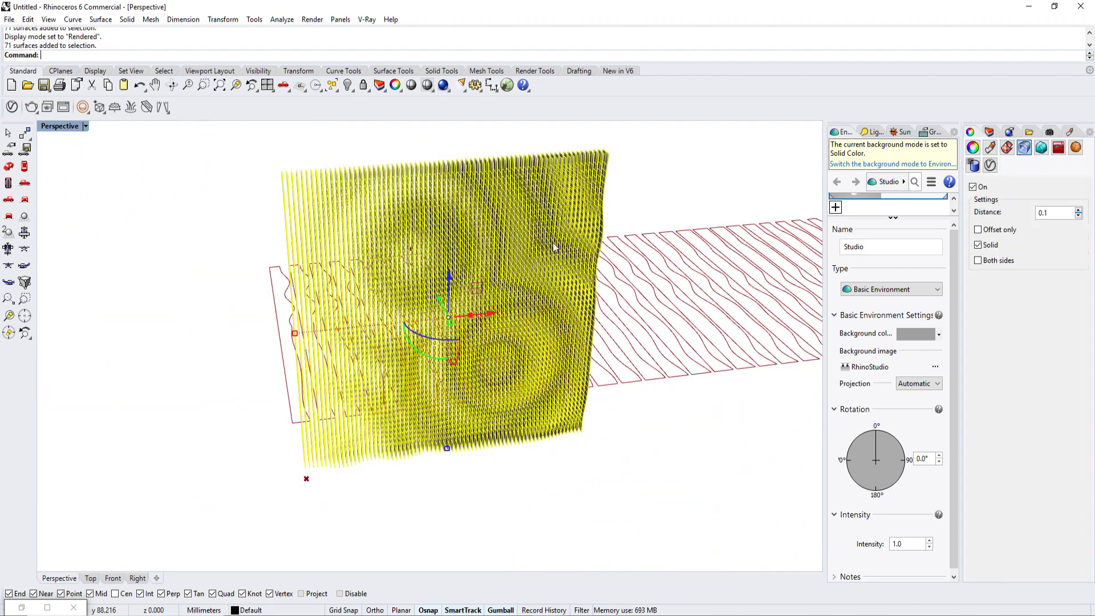
Step: Increase the thickness distance of the selected fin group to 0.15 and deselect the fins
{"action": "left_click", "coordinate": [1078, 210]}
{"action": "left_click", "coordinate": [1078, 210]}
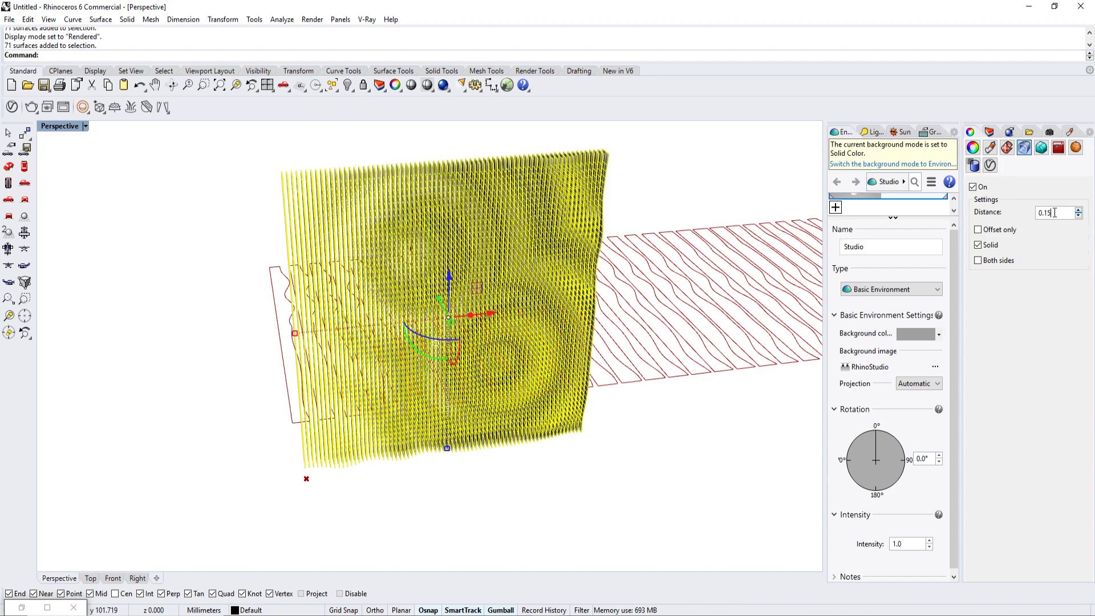
{"action": "left_click", "coordinate": [801, 194]}
{"action": "mouse_move", "coordinate": [627, 194]}
{"action": "right_mouse_down"}
{"action": "mouse_move", "coordinate": [562, 185]}
{"action": "mouse_move", "coordinate": [499, 239]}
{"action": "mouse_move", "coordinate": [574, 244]}
{"action": "mouse_move", "coordinate": [524, 216]}
{"action": "mouse_move", "coordinate": [539, 231]}
{"action": "mouse_move", "coordinate": [542, 287]}
{"action": "mouse_move", "coordinate": [523, 349]}
{"action": "mouse_move", "coordinate": [633, 323]}
{"action": "right_mouse_up"}
{"action": "scroll", "coordinate": [513, 231], "scroll_direction": "up", "scroll_amount": 4}
{"action": "scroll", "coordinate": [514, 231], "scroll_direction": "down", "scroll_amount": 3}
{"action": "scroll", "coordinate": [500, 240], "scroll_direction": "down", "scroll_amount": 6}
{"action": "scroll", "coordinate": [574, 244], "scroll_direction": "down", "scroll_amount": 4}
Step: Switch to Grasshopper, turn off its geometry preview so only the baked fins are drawn, and minimise it
{"action": "left_click", "coordinate": [24, 607]}
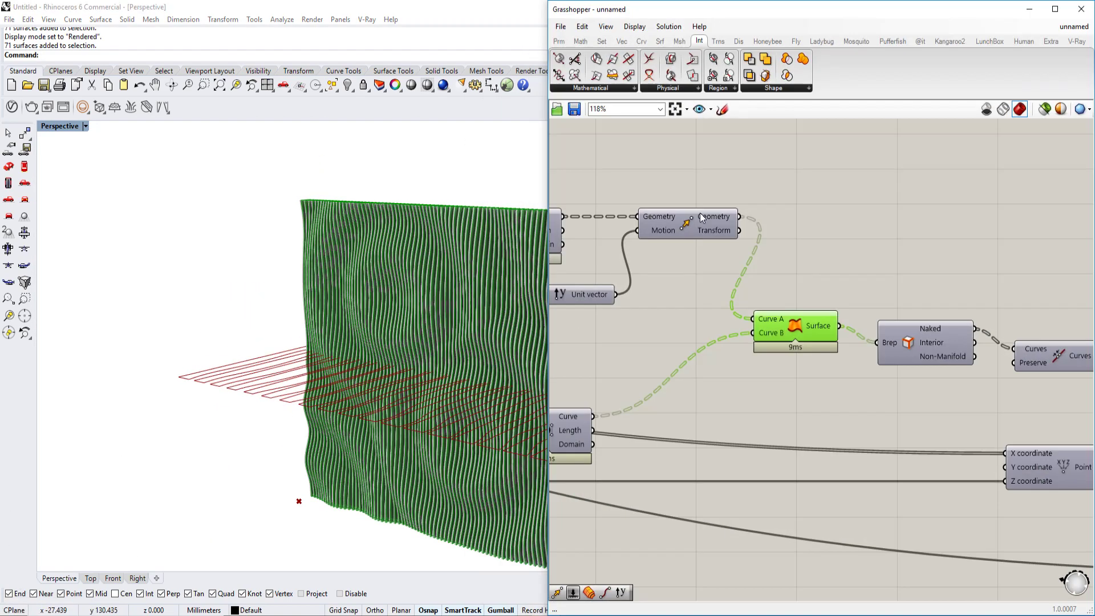
{"action": "left_click", "coordinate": [634, 26]}
{"action": "left_click", "coordinate": [613, 114]}
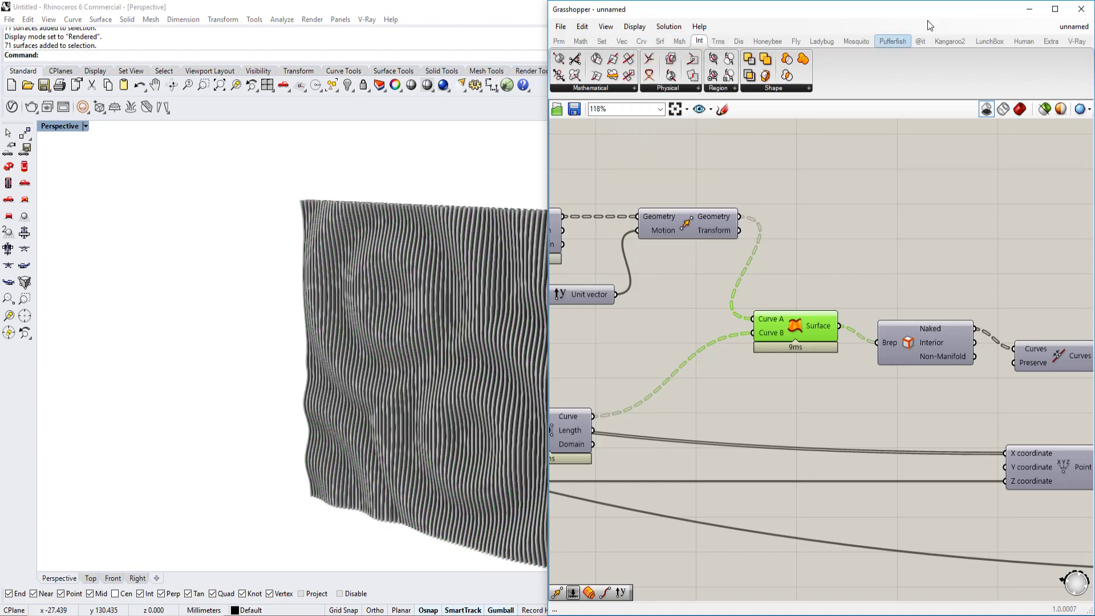
{"action": "left_click", "coordinate": [1030, 9]}
Step: Examine the thickened wave facade from several angles and up close, with the Grasshopper definition restored beside it
{"action": "right_click_drag", "start_coordinate": [503, 278], "coordinate": [542, 296]}
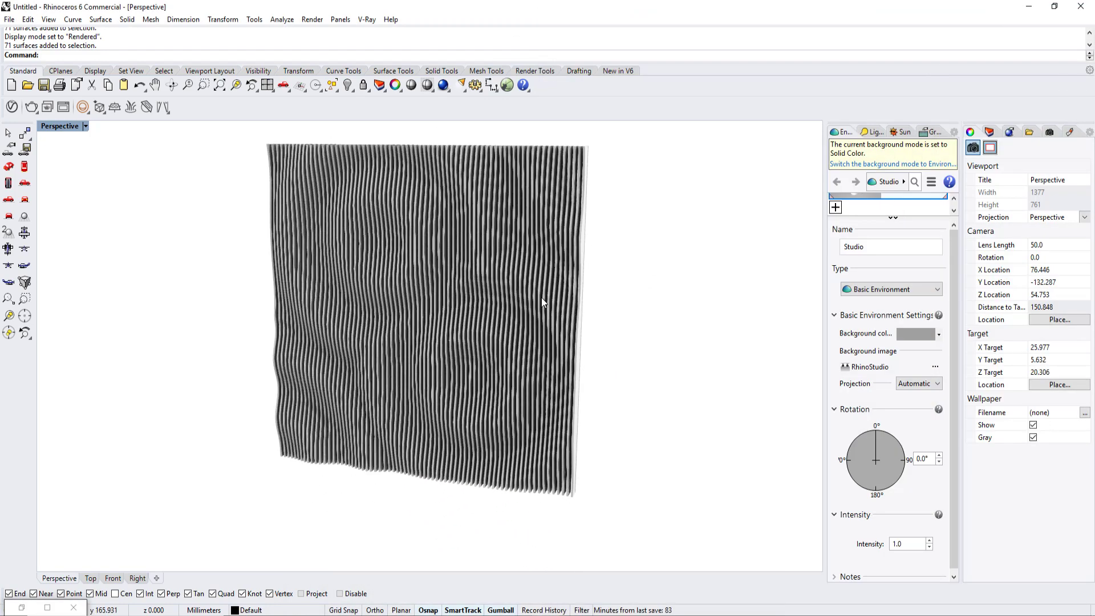
{"action": "right_click_drag", "start_coordinate": [488, 383], "coordinate": [462, 370]}
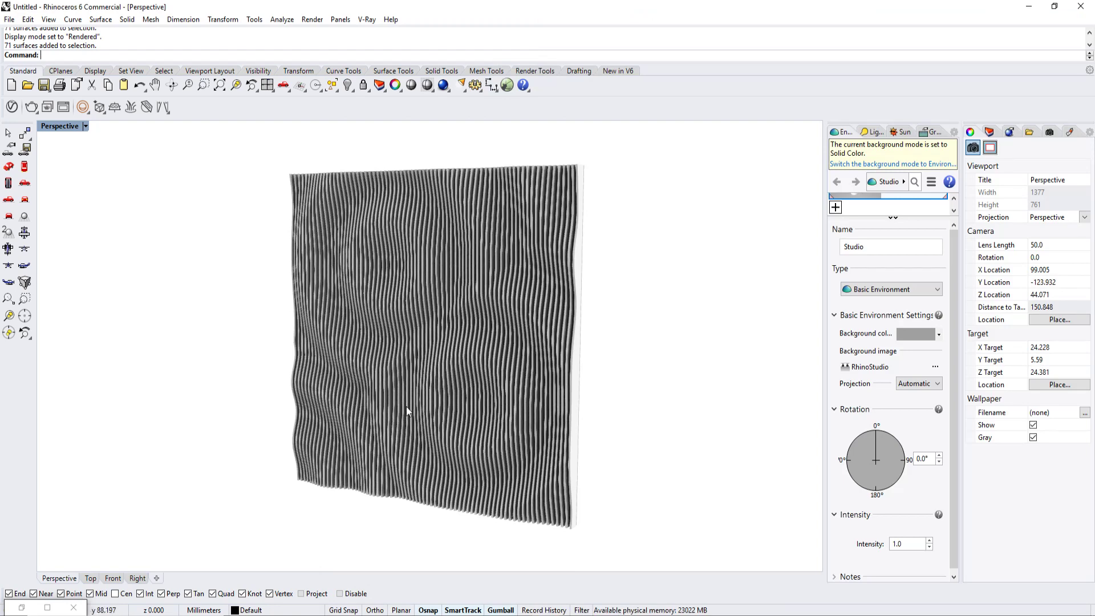
{"action": "left_click", "coordinate": [22, 607]}
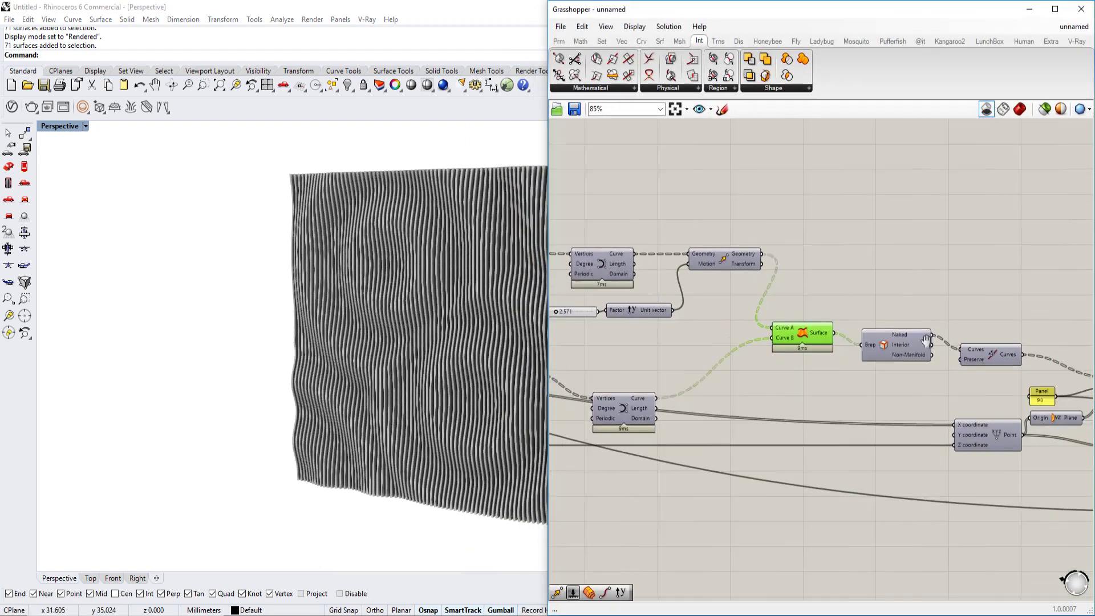
{"action": "scroll", "coordinate": [924, 341], "scroll_direction": "down", "scroll_amount": 3}
{"action": "scroll", "coordinate": [447, 406], "scroll_direction": "up", "scroll_amount": 8}
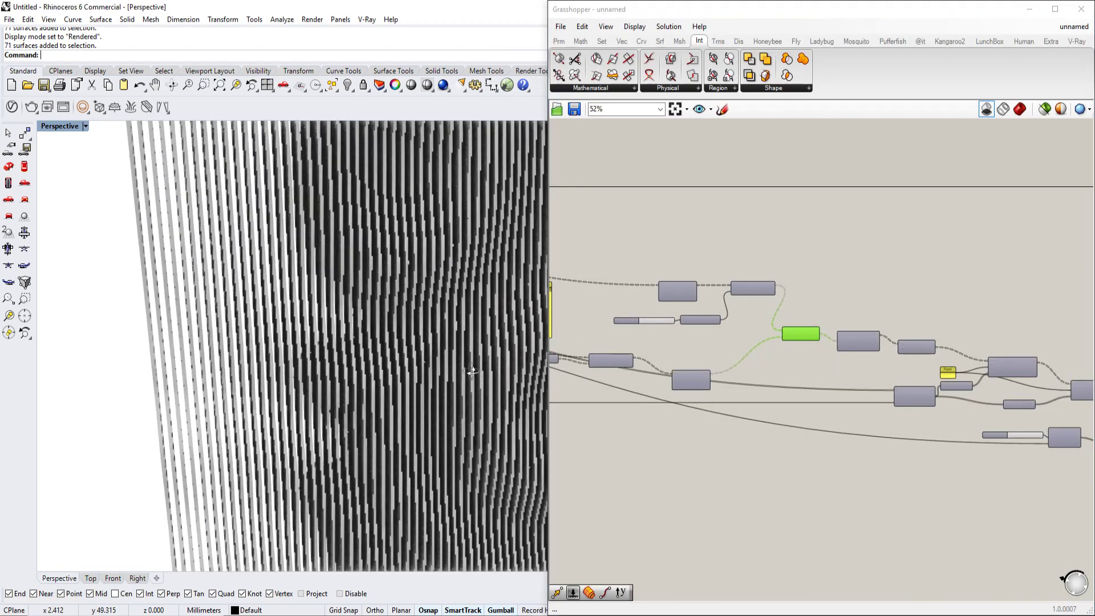
{"action": "scroll", "coordinate": [472, 371], "scroll_direction": "down", "scroll_amount": 8}
{"action": "scroll", "coordinate": [422, 348], "scroll_direction": "up", "scroll_amount": 2}
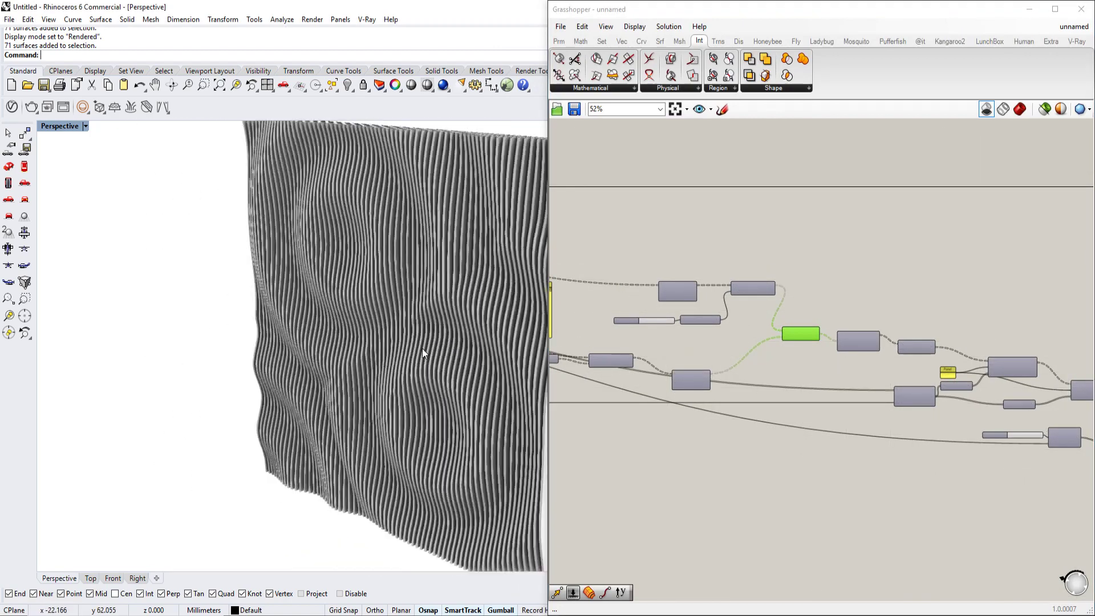
{"action": "scroll", "coordinate": [421, 348], "scroll_direction": "up", "scroll_amount": 2}
{"action": "scroll", "coordinate": [1027, 354], "scroll_direction": "down", "scroll_amount": 3}
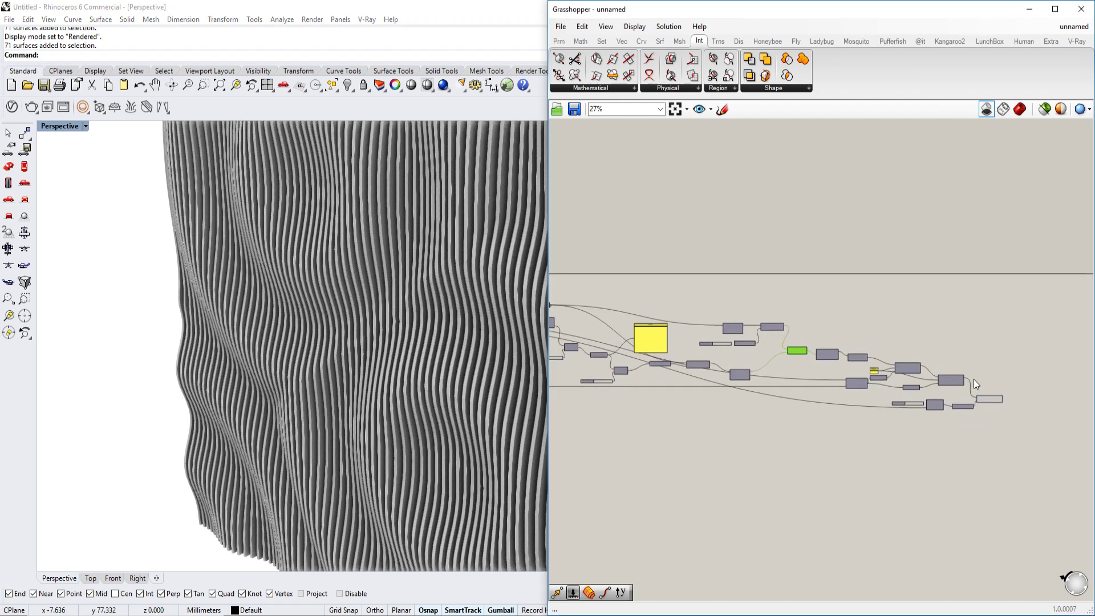